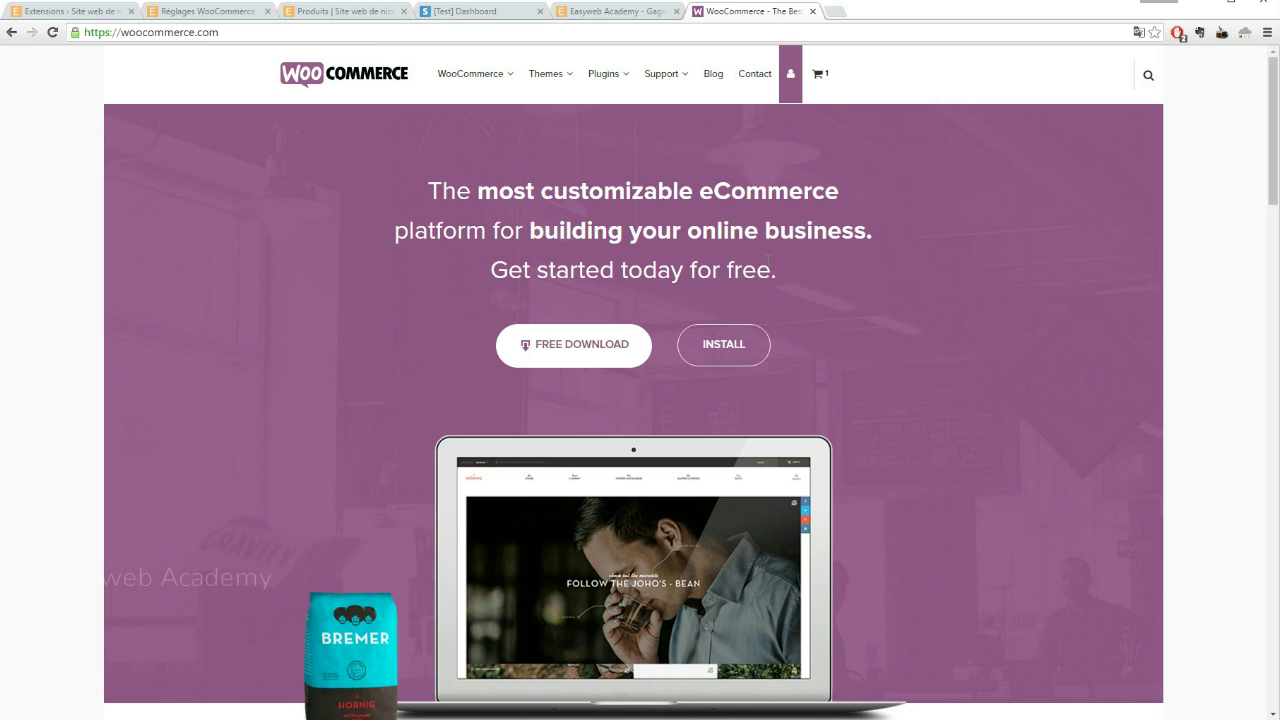
# Skim the WooCommerce.com homepage, highlighting 'free' in the headline, then switch to Easyweb Academy
pyautogui.moveTo(722, 266); pyautogui.dragTo(781, 278)
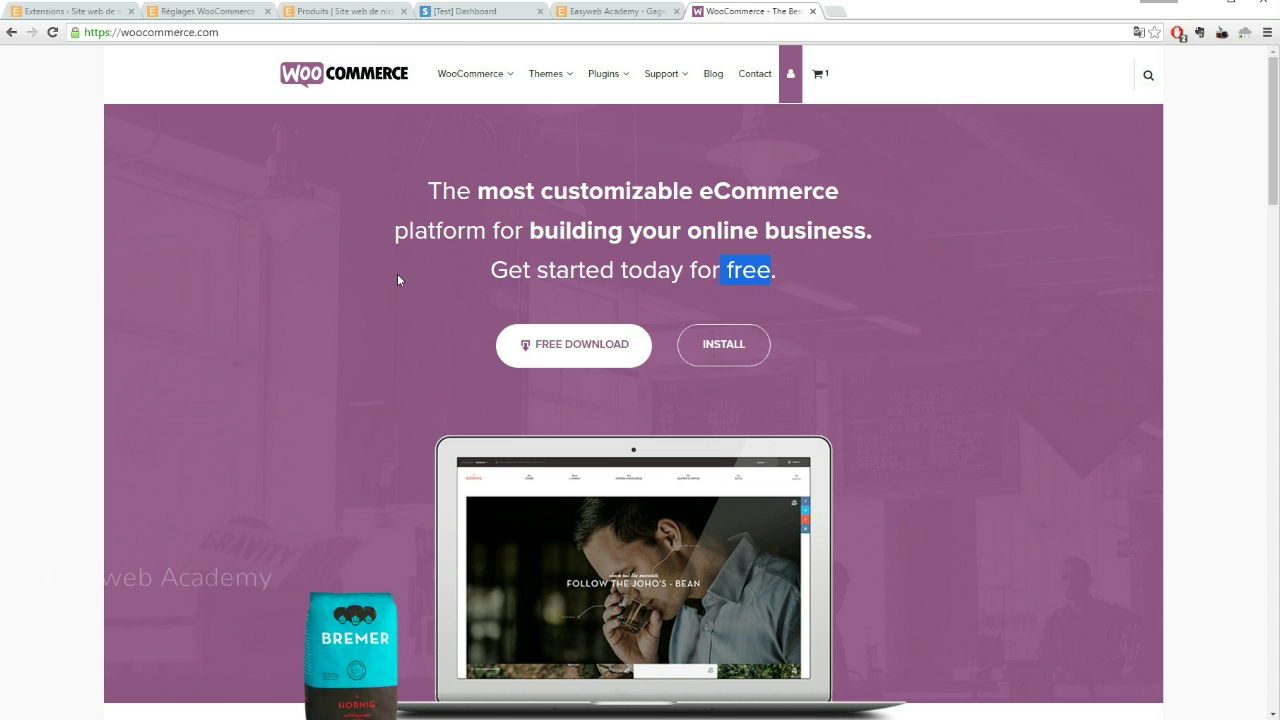
pyautogui.scroll(-3, 364, 270)
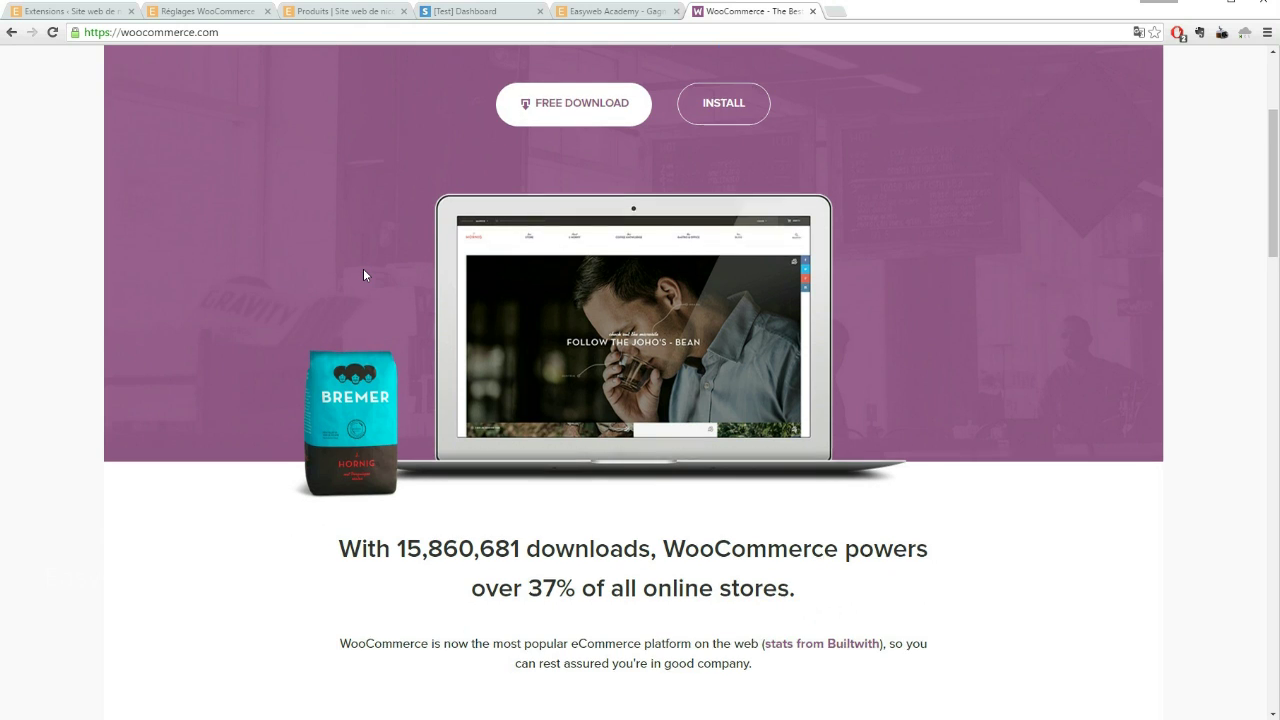
pyautogui.scroll(-1, 364, 272)
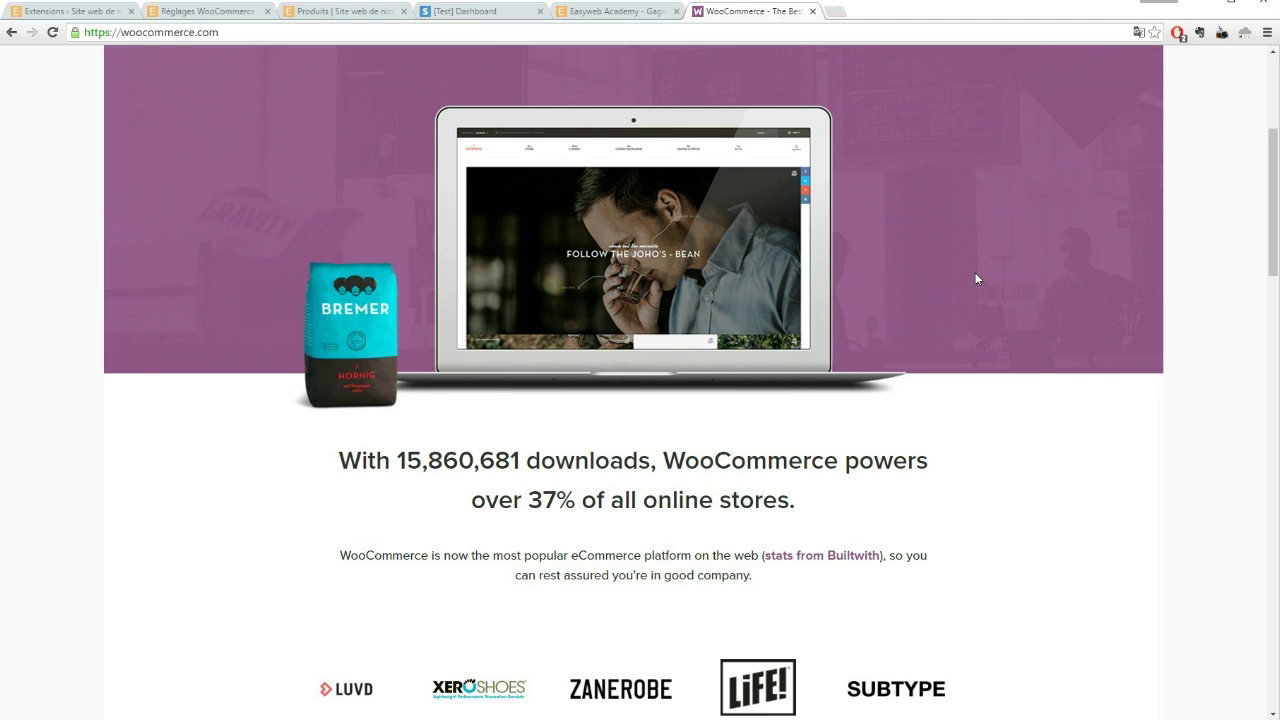
pyautogui.scroll(4, 762, 245)
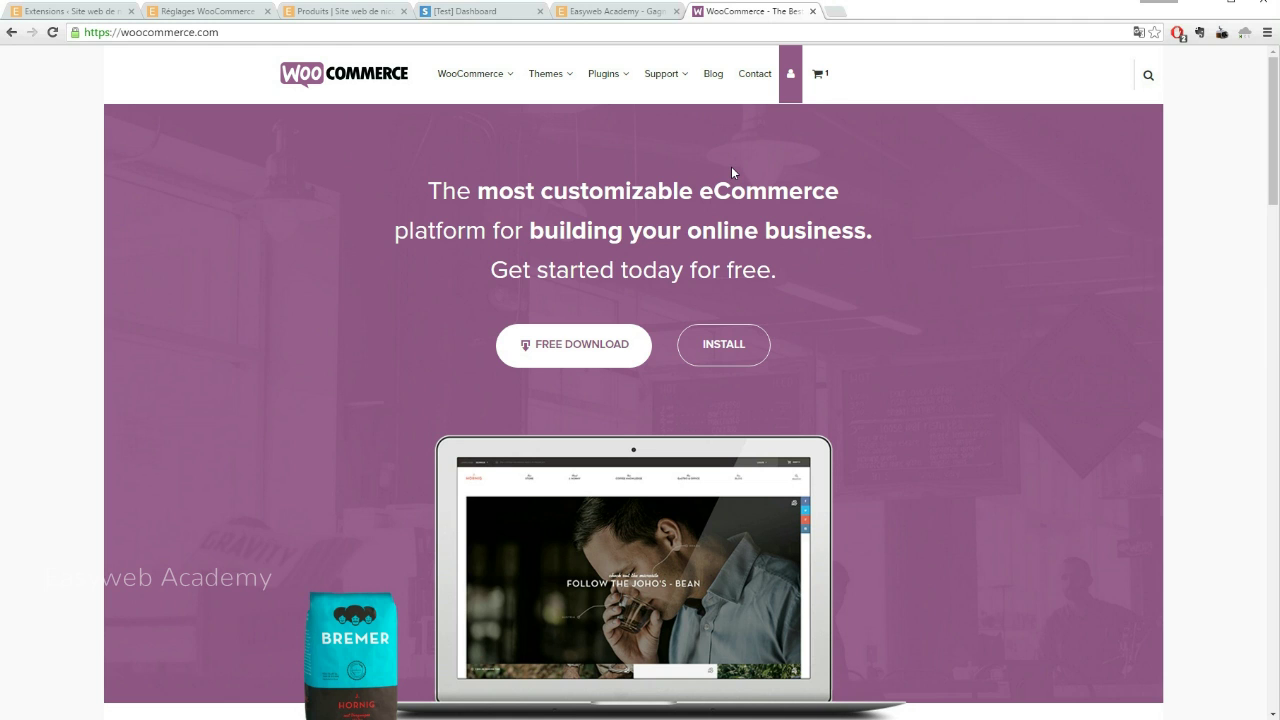
pyautogui.click(602, 11)
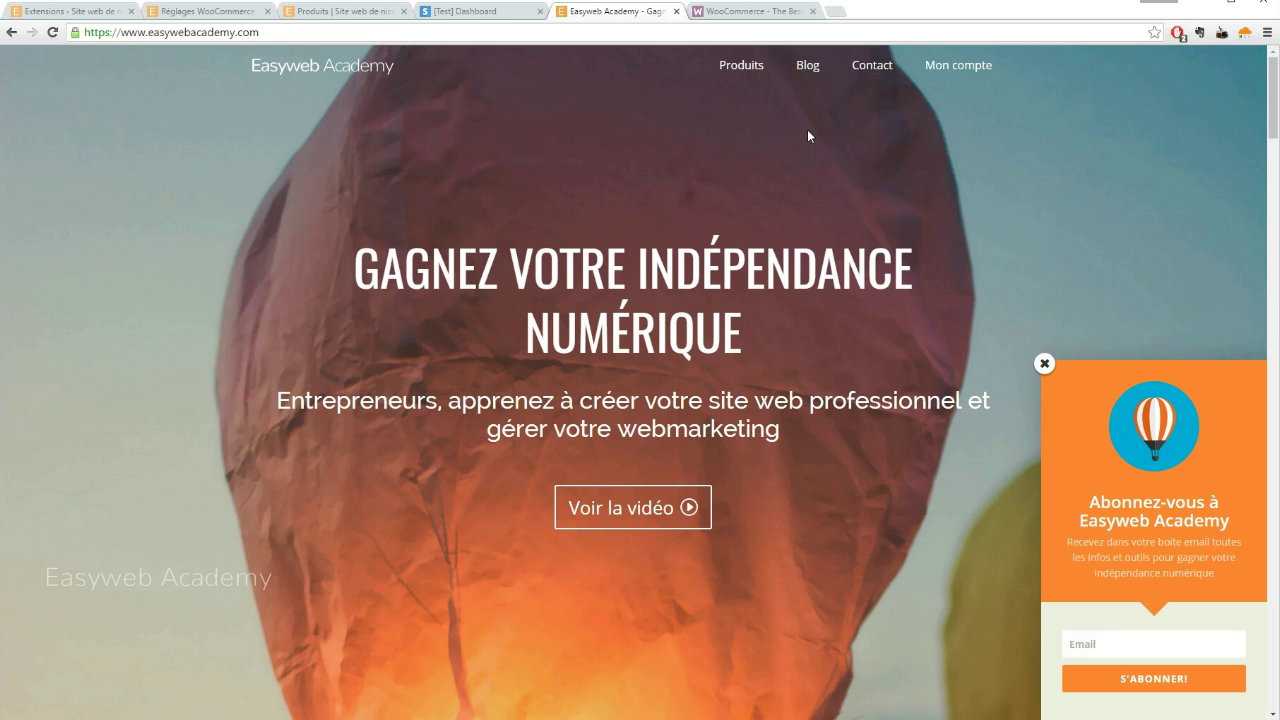
# Look over the Easyweb Academy Produits catalogue and its empty cart, then return to WooCommerce.com
pyautogui.click(741, 70)
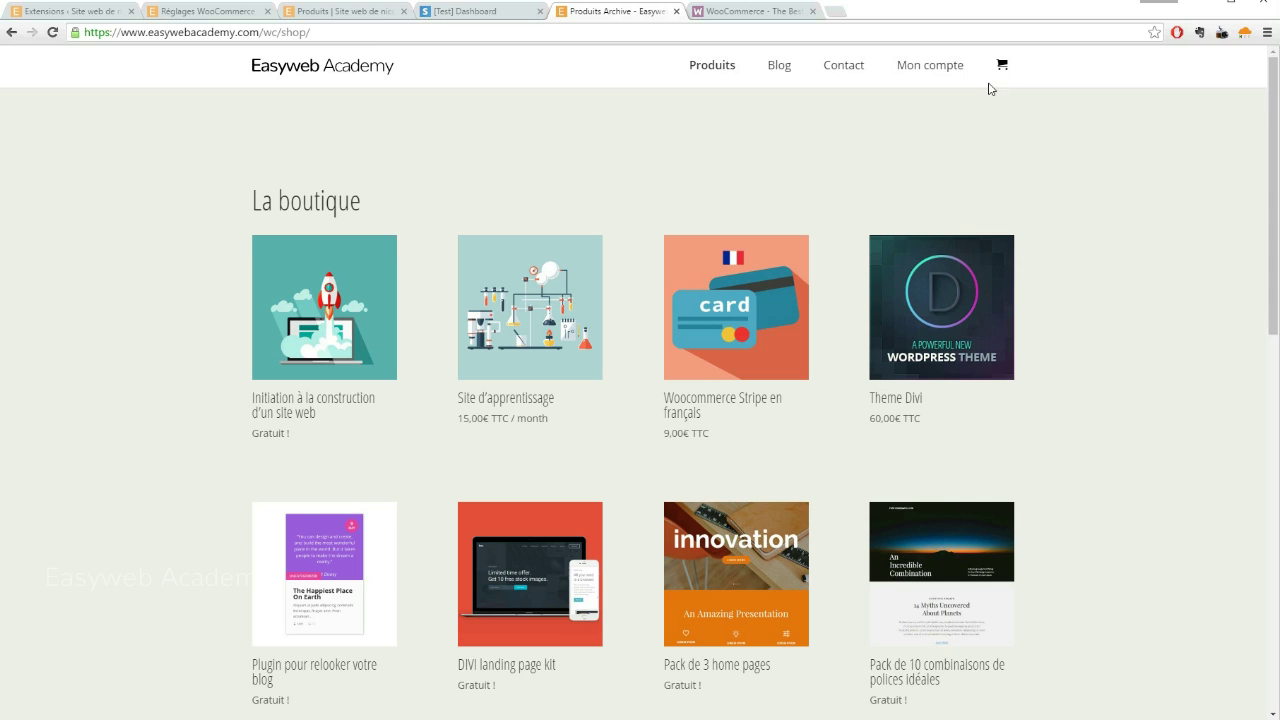
pyautogui.click(1000, 70)
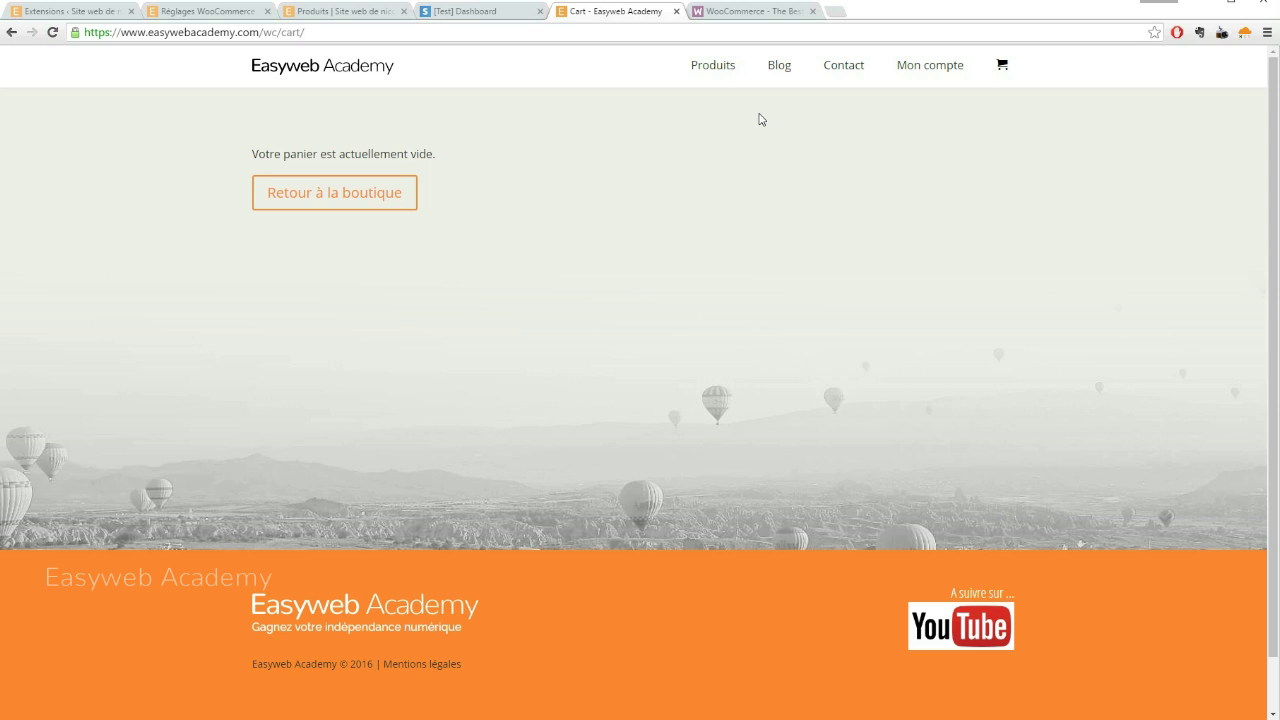
pyautogui.click(740, 12)
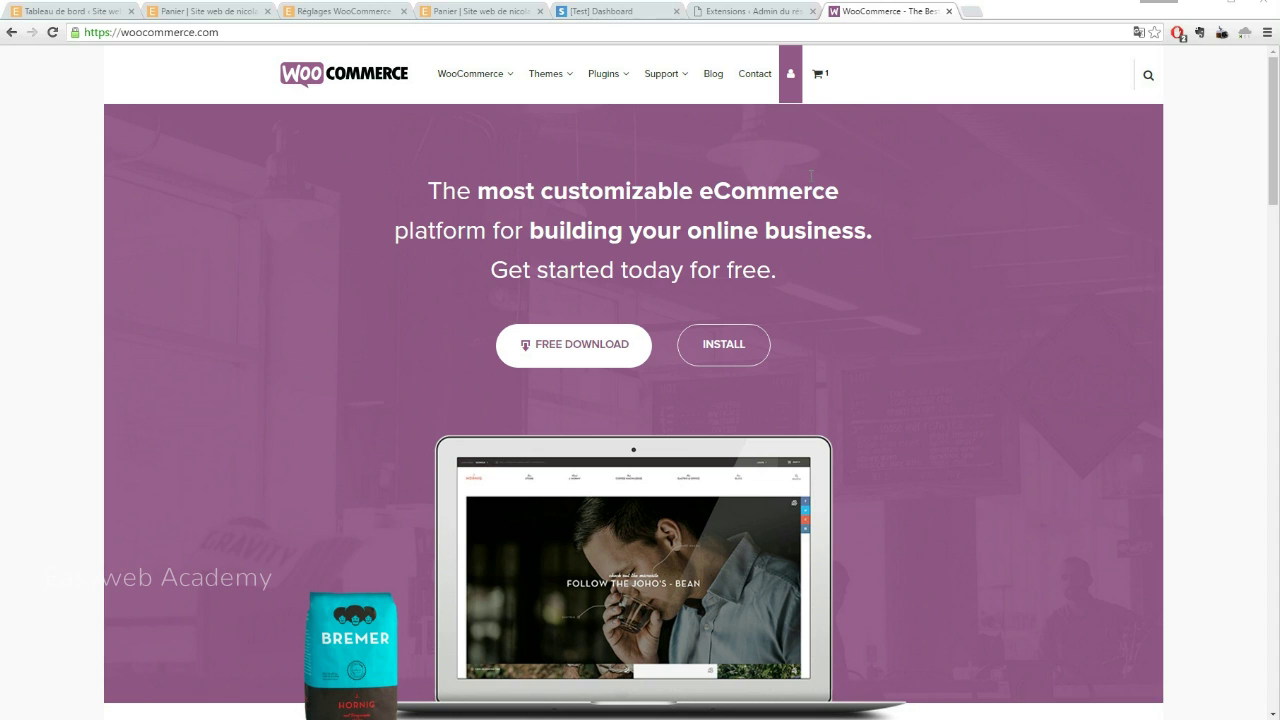
# Search the network's Add Plugins page for woocommerce, which shows WooCommerce already installed
pyautogui.click(731, 13)
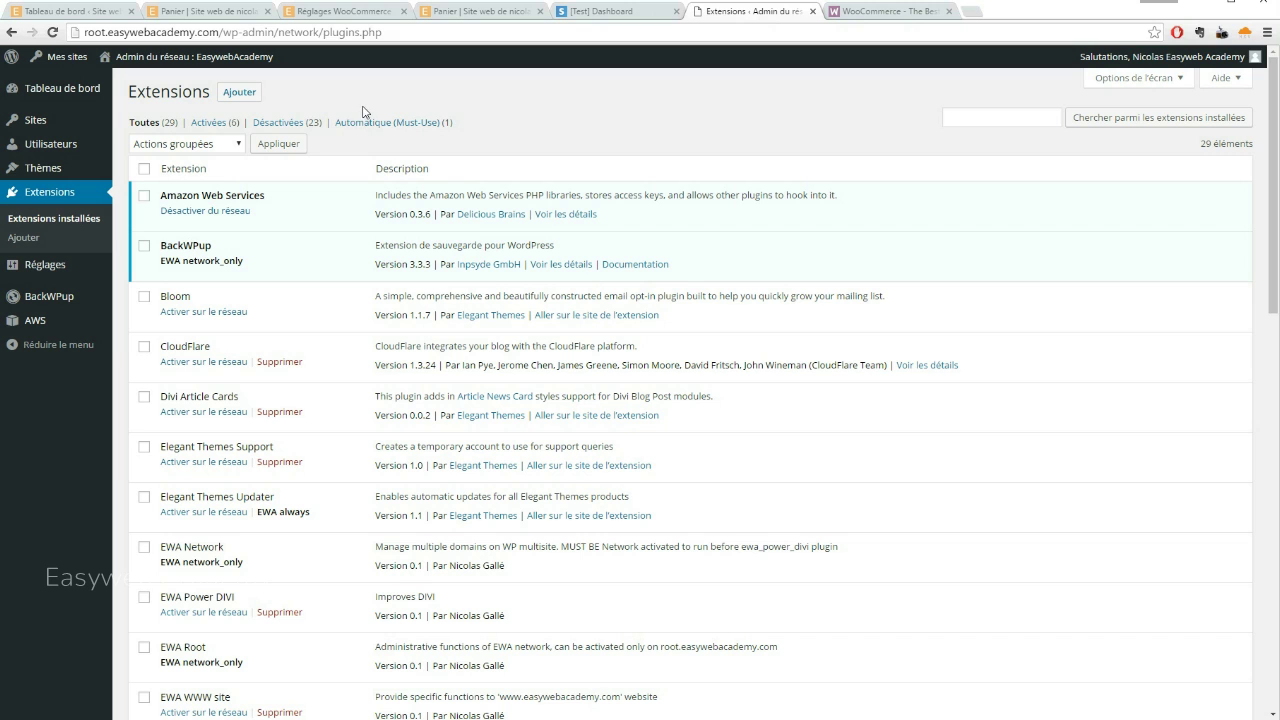
pyautogui.click(240, 92)
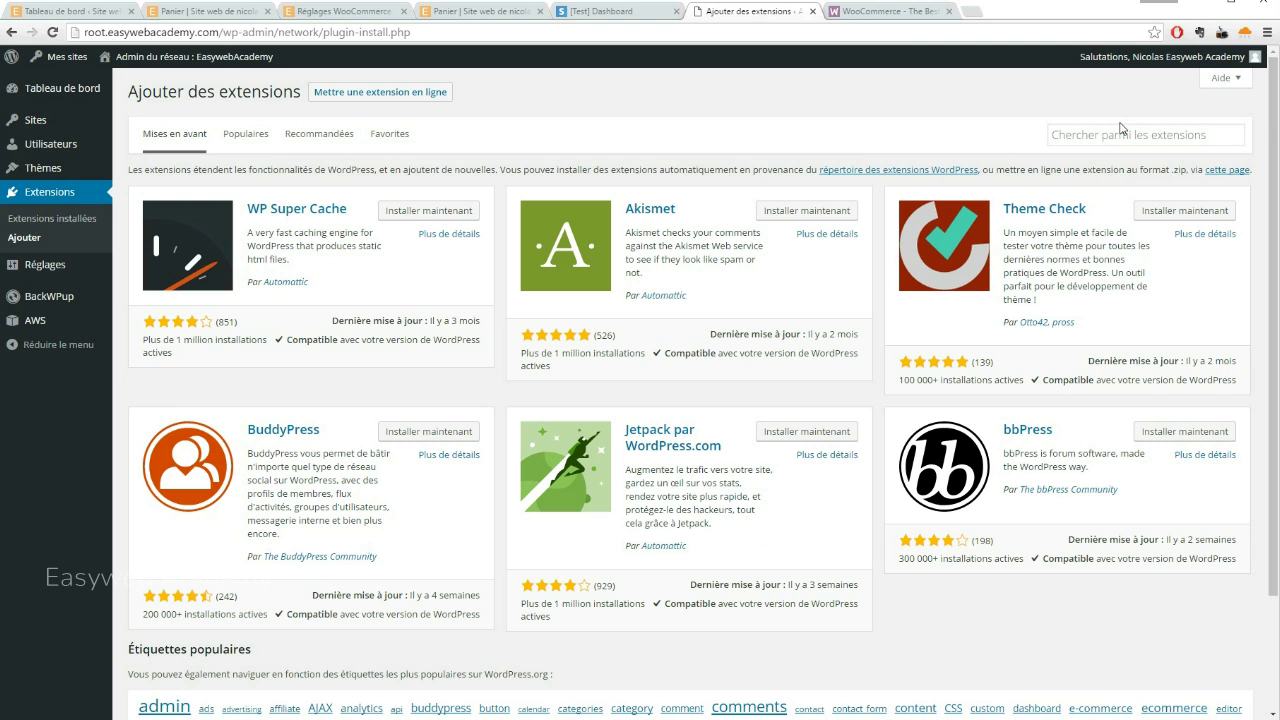
pyautogui.click(1109, 141)
pyautogui.write('woocommerce')
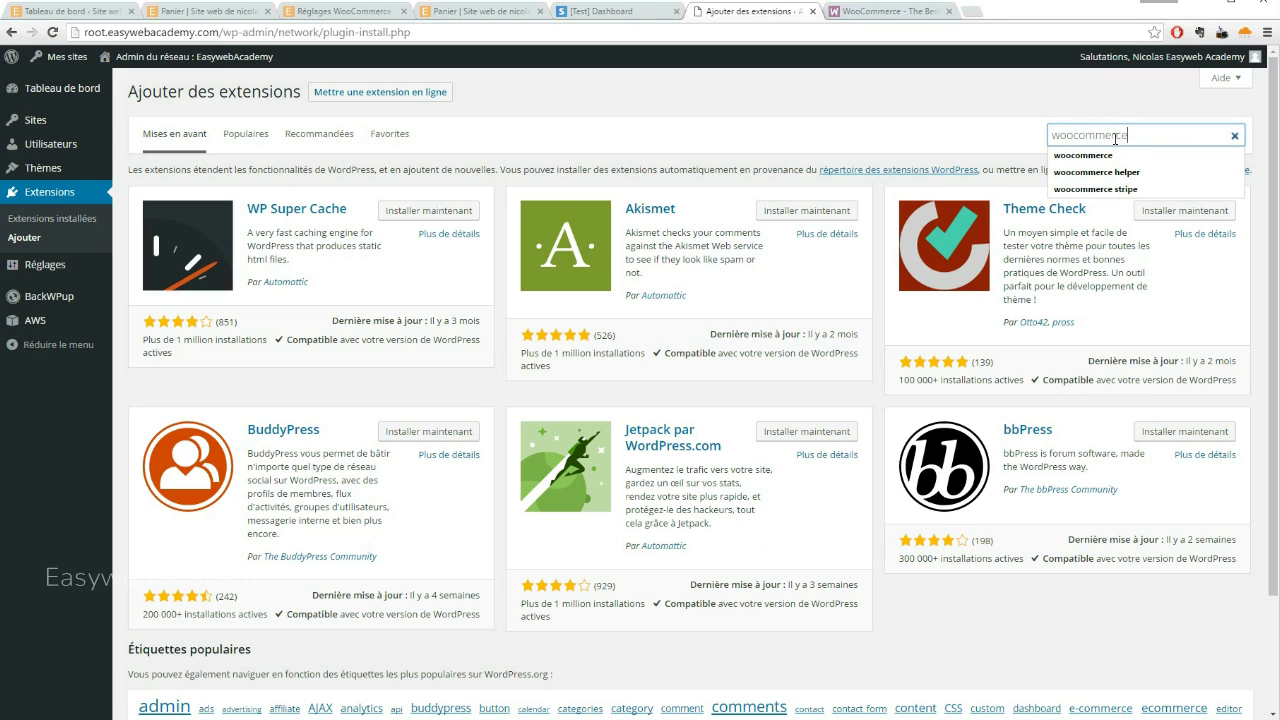
pyautogui.press('Return')
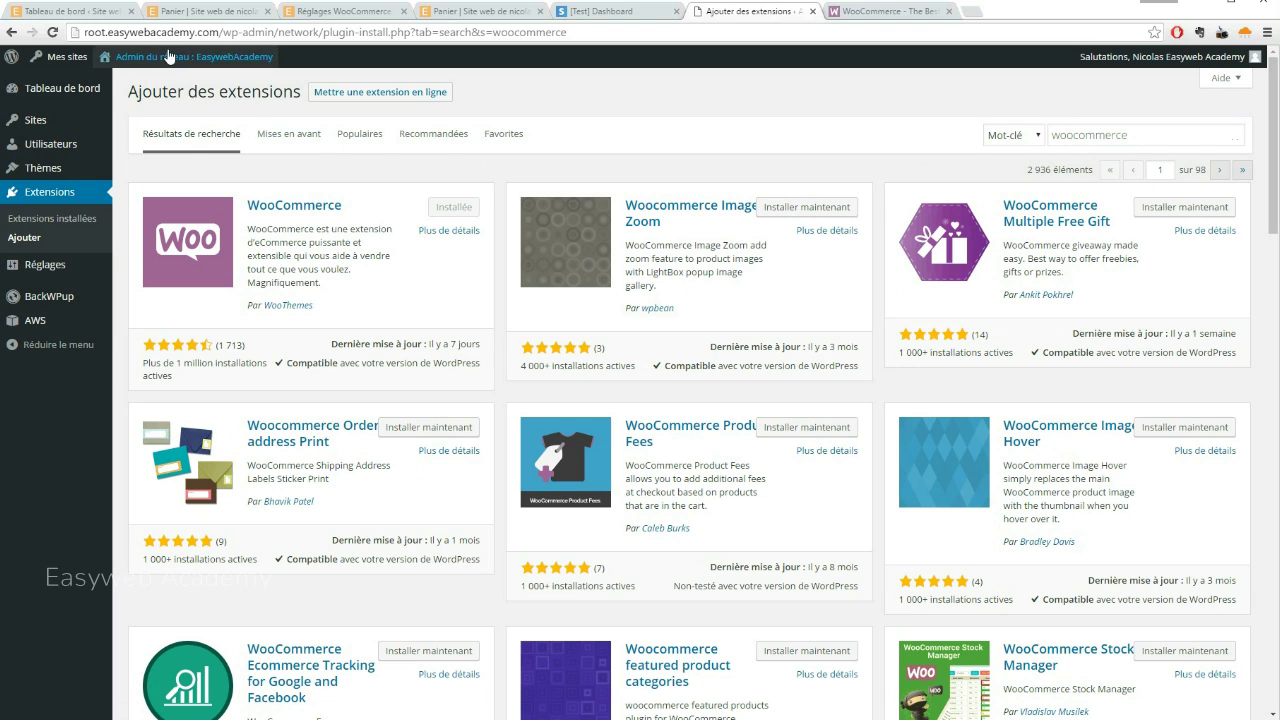
pyautogui.click(90, 14)
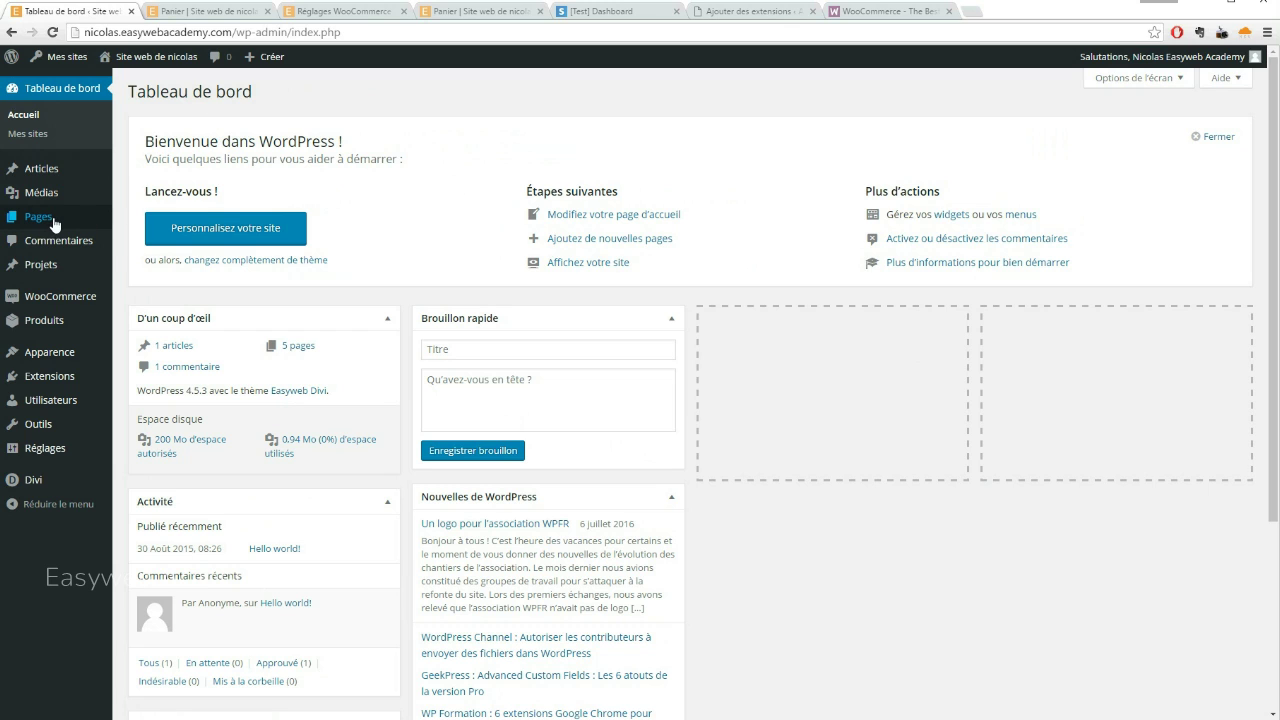
# Open the site's Pages list with Boutique, Commande, Home, Mon Compte and Panier
pyautogui.click(52, 220)
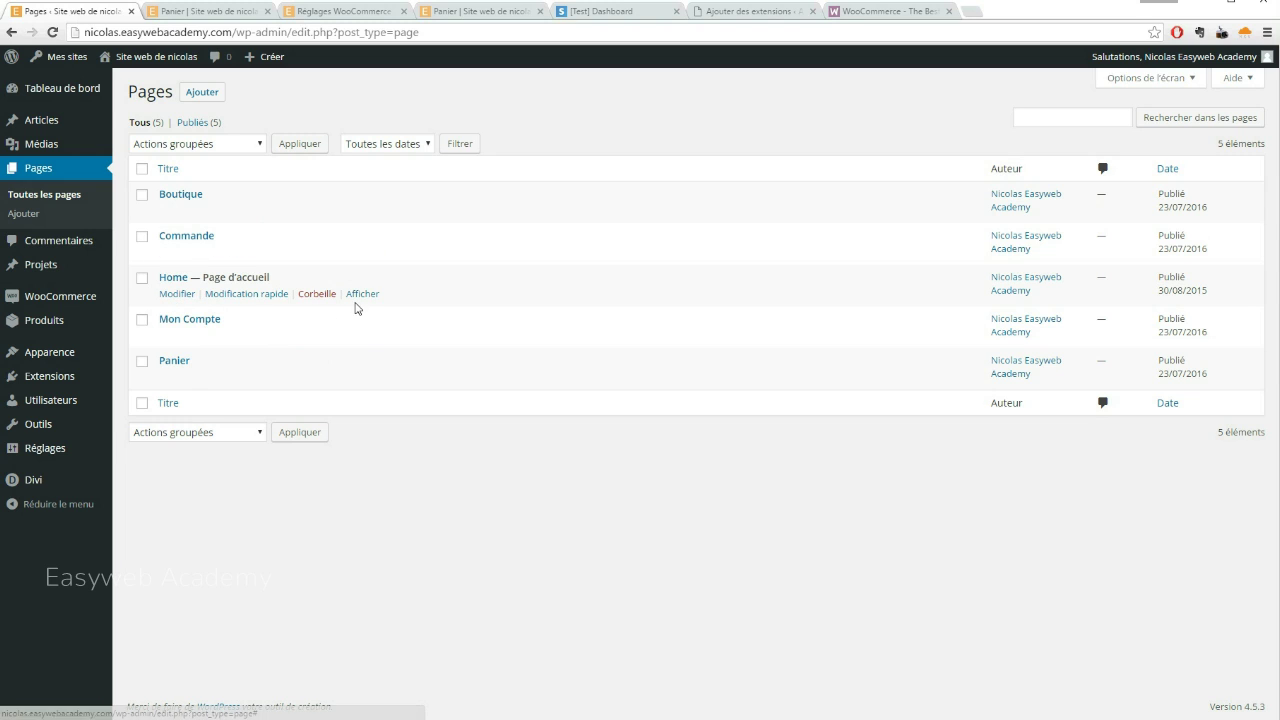
pyautogui.rightClick(366, 297)
pyautogui.click(412, 303)
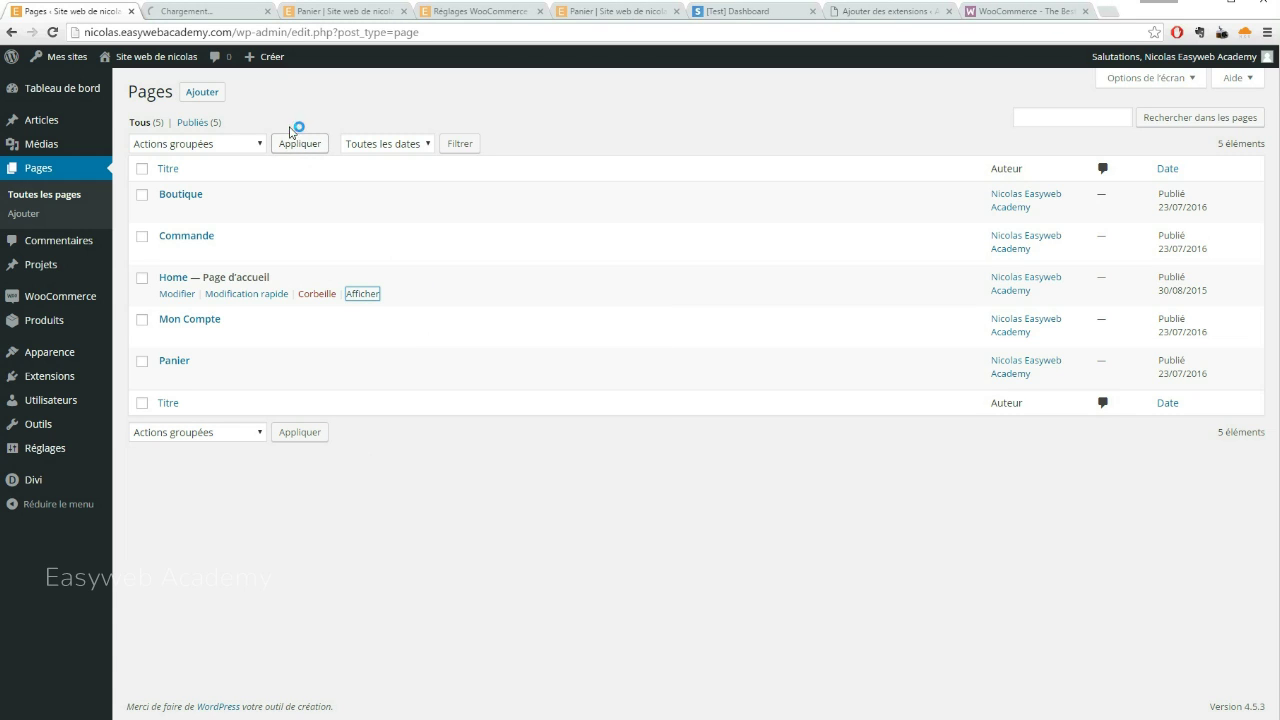
pyautogui.click(348, 12)
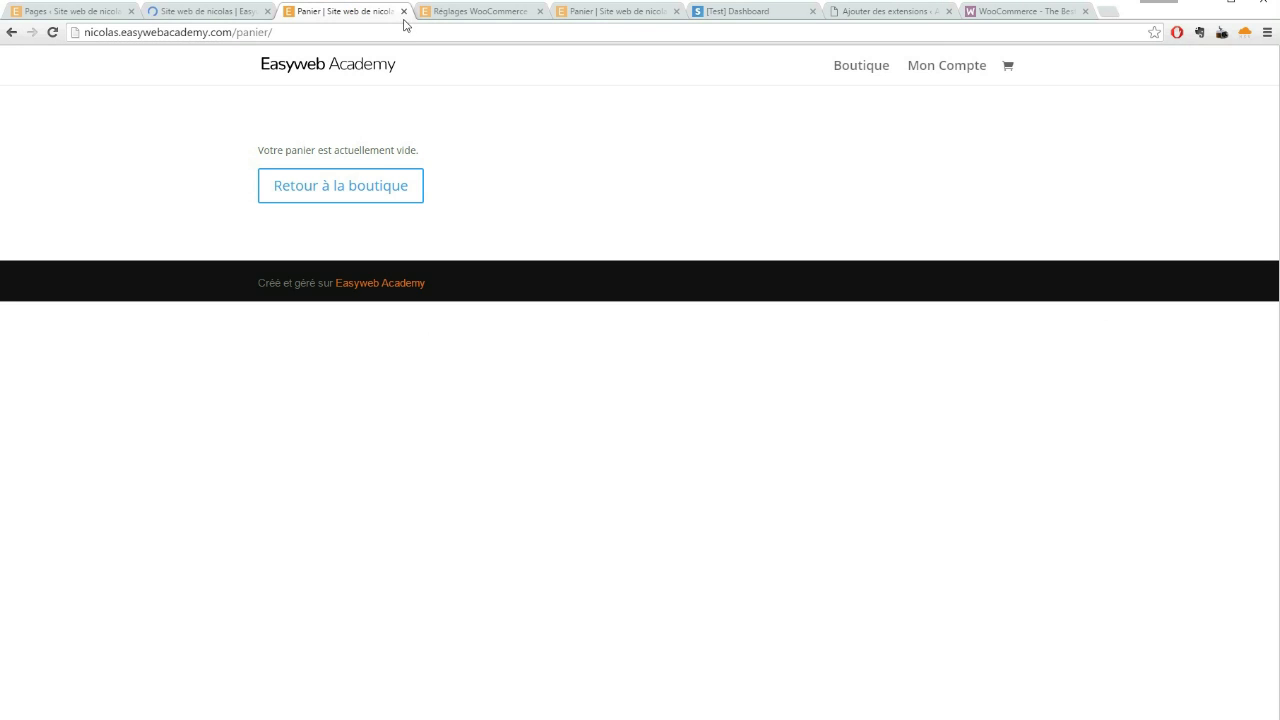
pyautogui.click(403, 11)
pyautogui.click(205, 11)
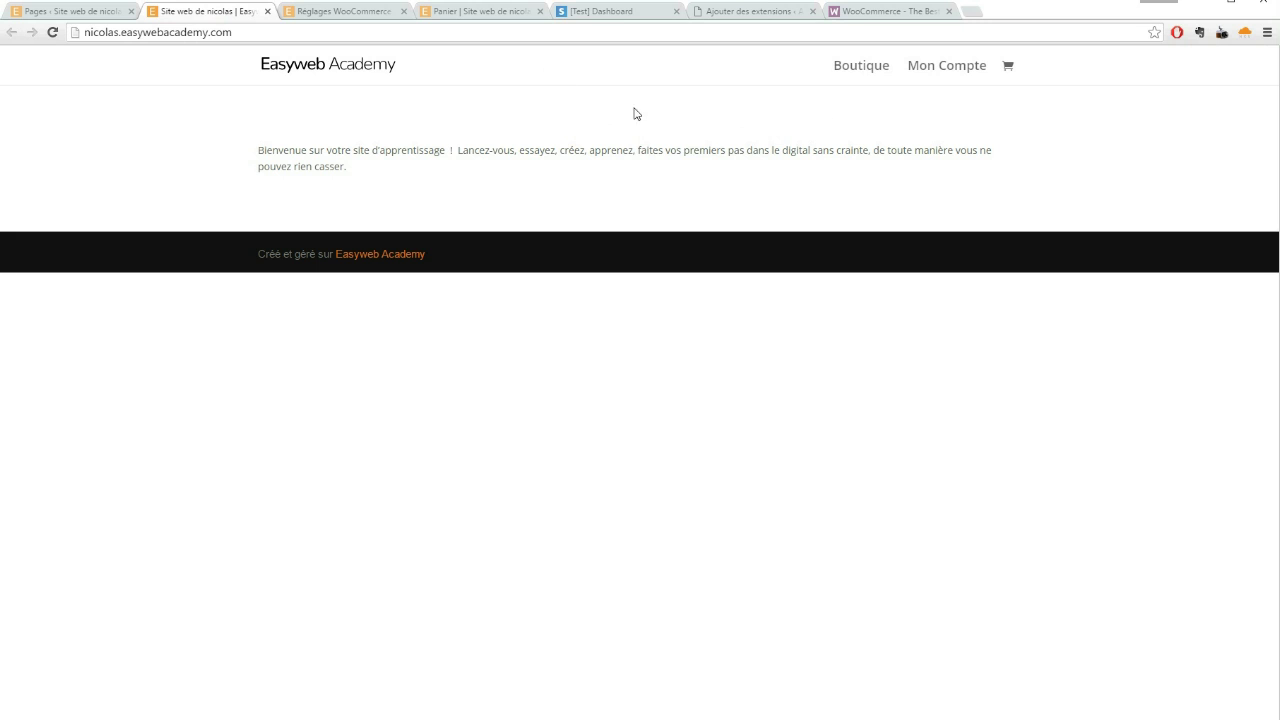
pyautogui.click(858, 69)
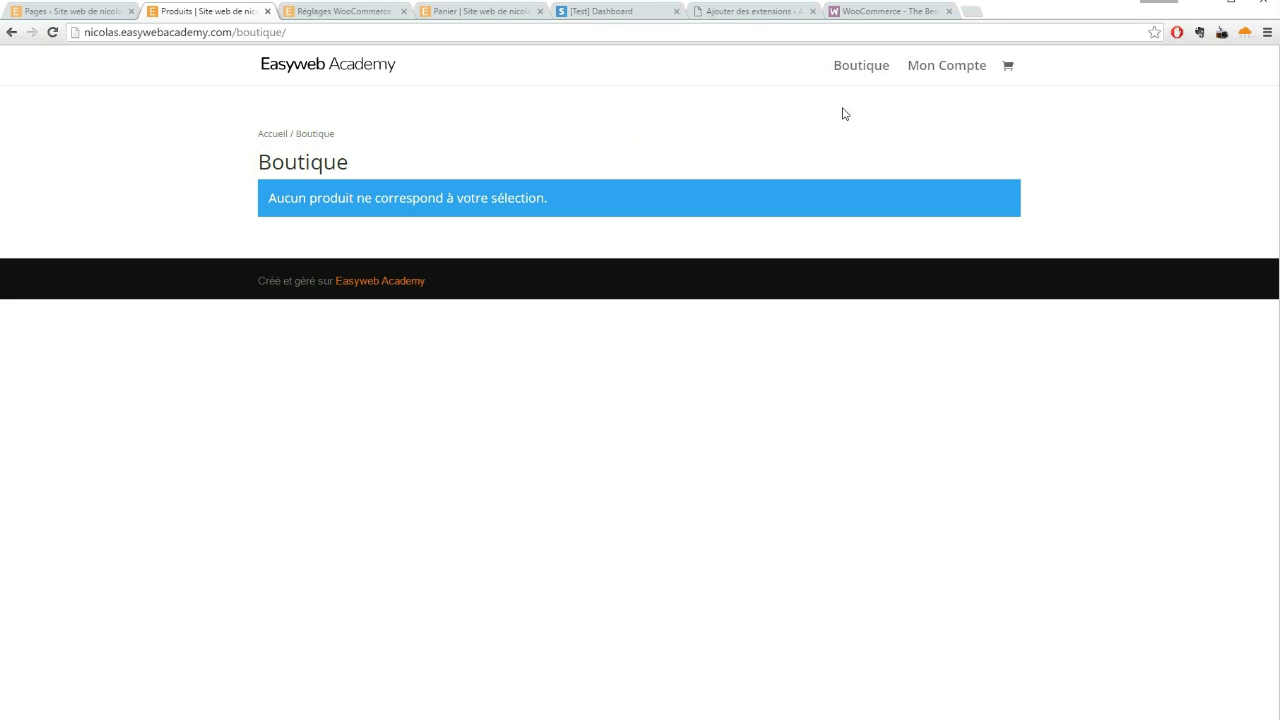
pyautogui.click(950, 67)
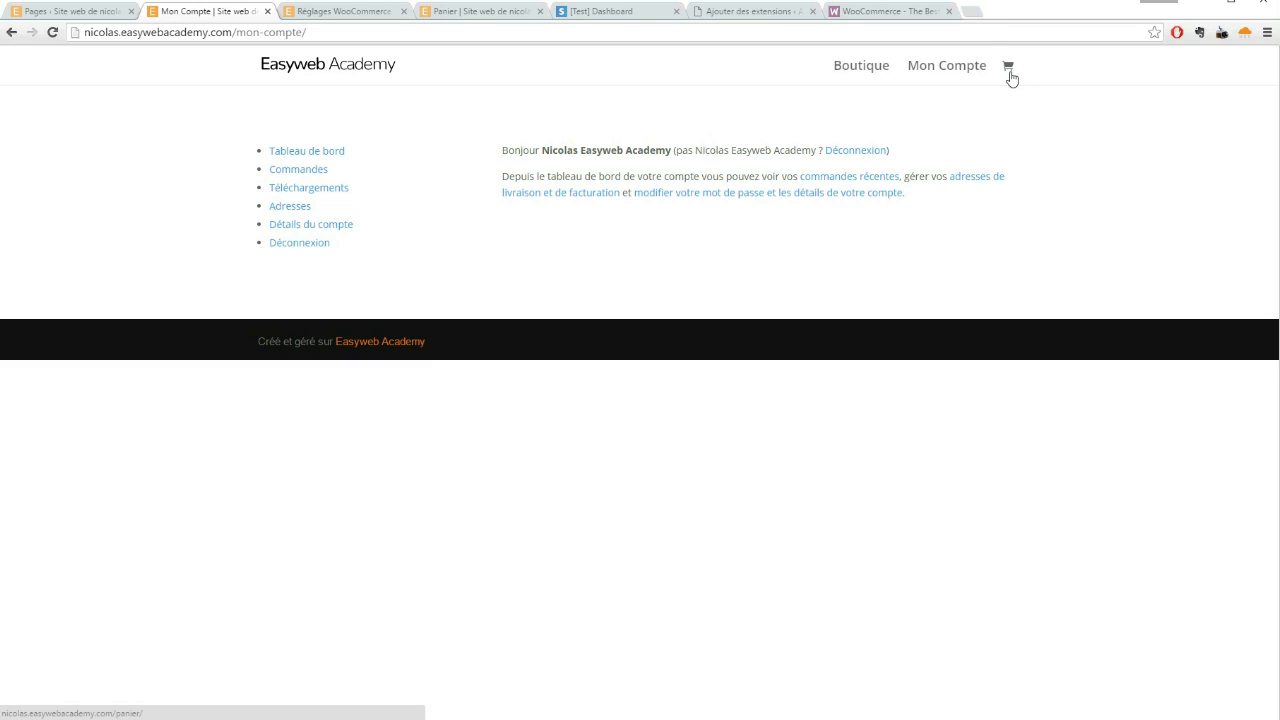
pyautogui.click(1008, 68)
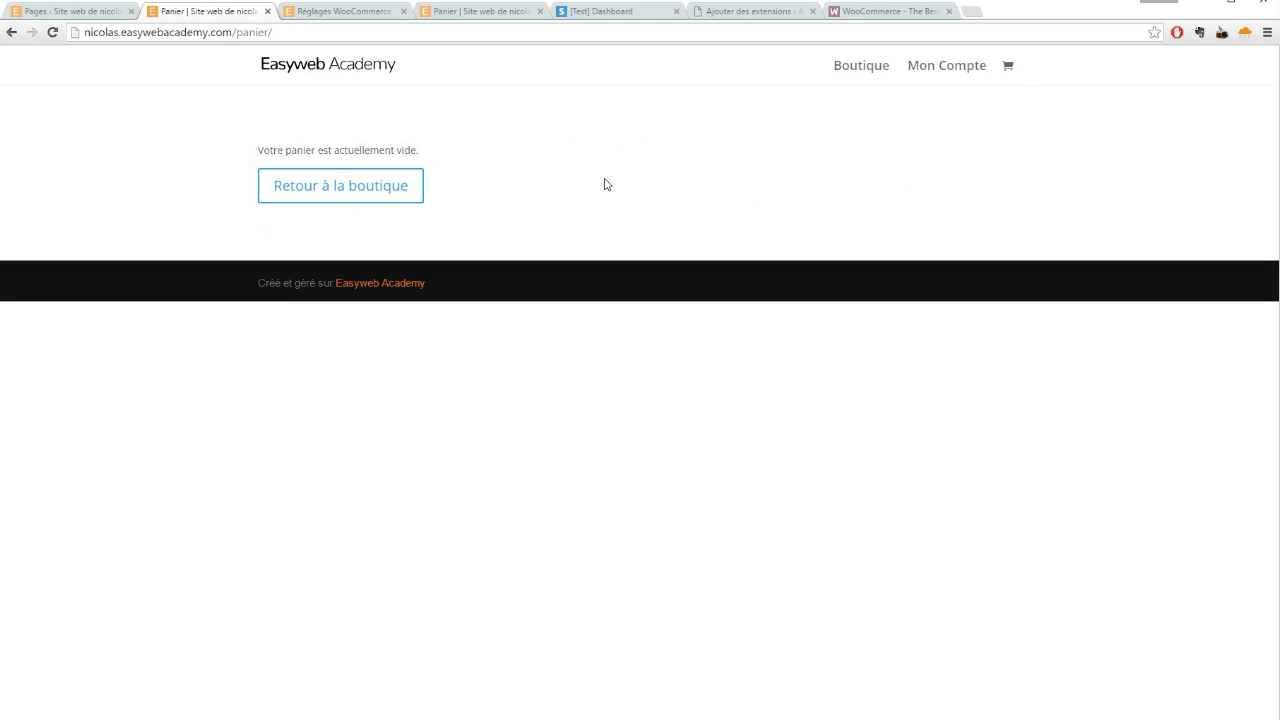
pyautogui.click(80, 13)
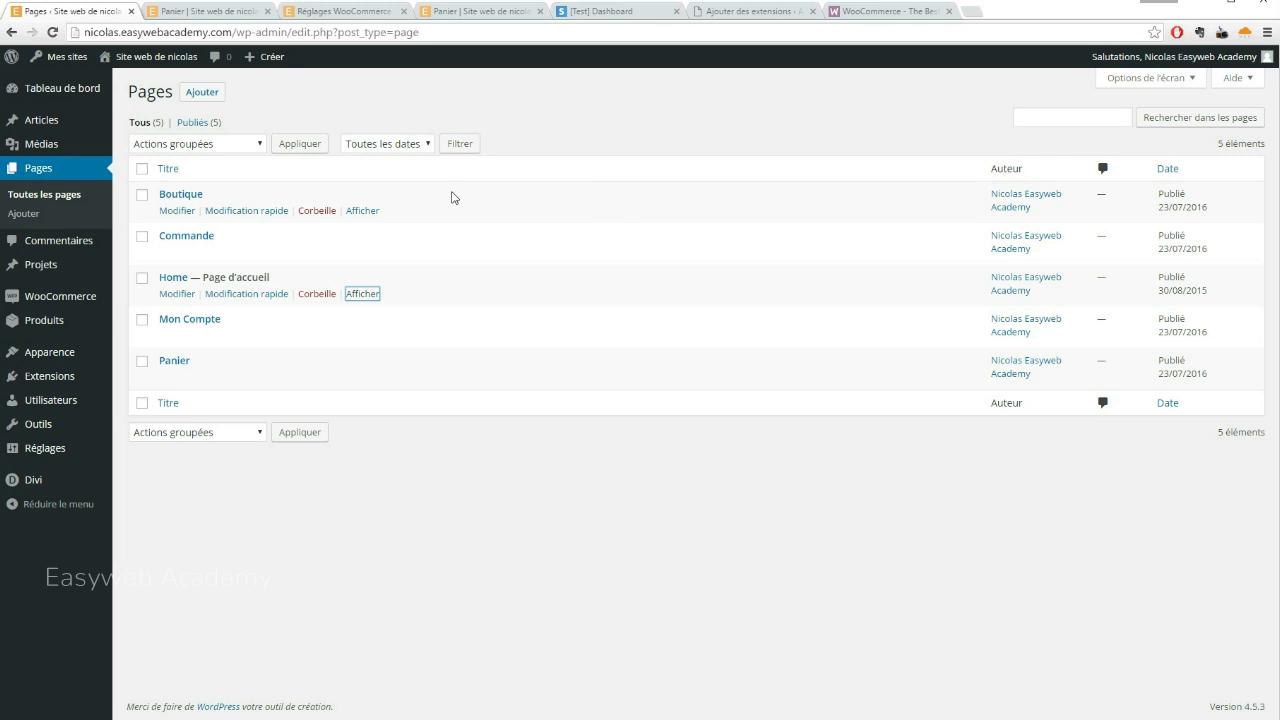
# Open the WooCommerce Produits list from the admin sidebar, which is still empty
pyautogui.moveTo(57, 302)
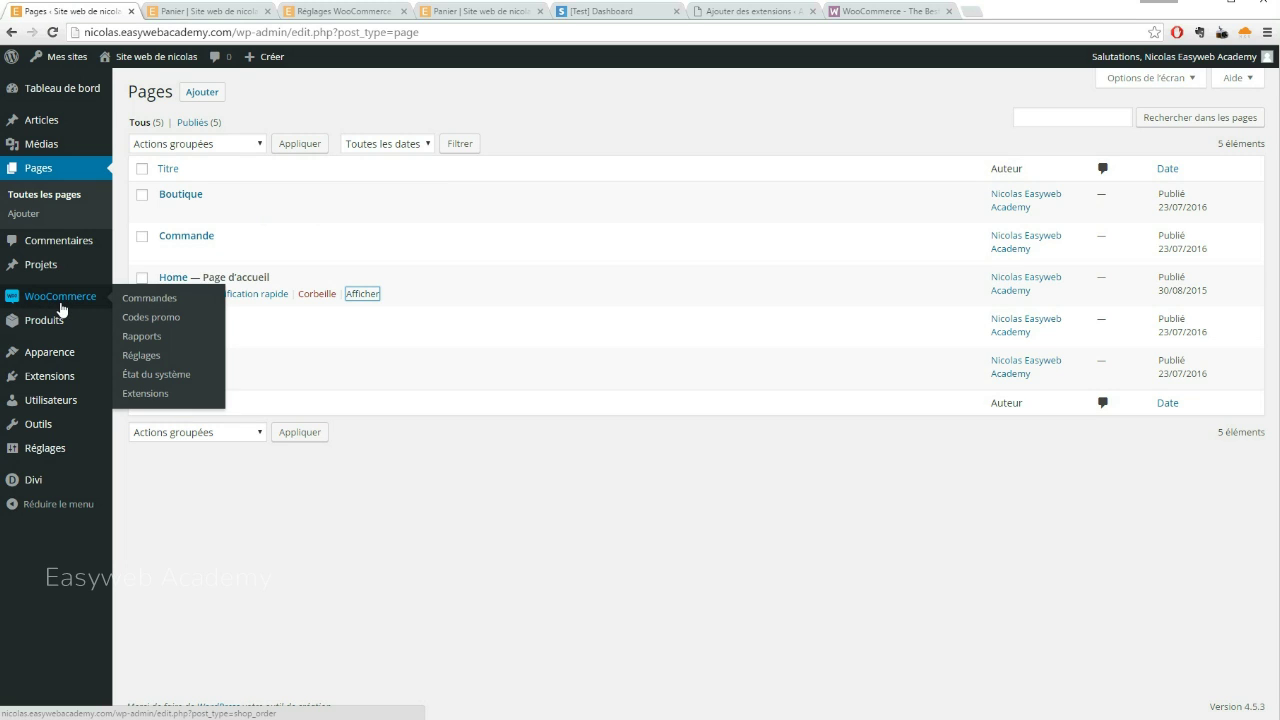
pyautogui.moveTo(42, 330)
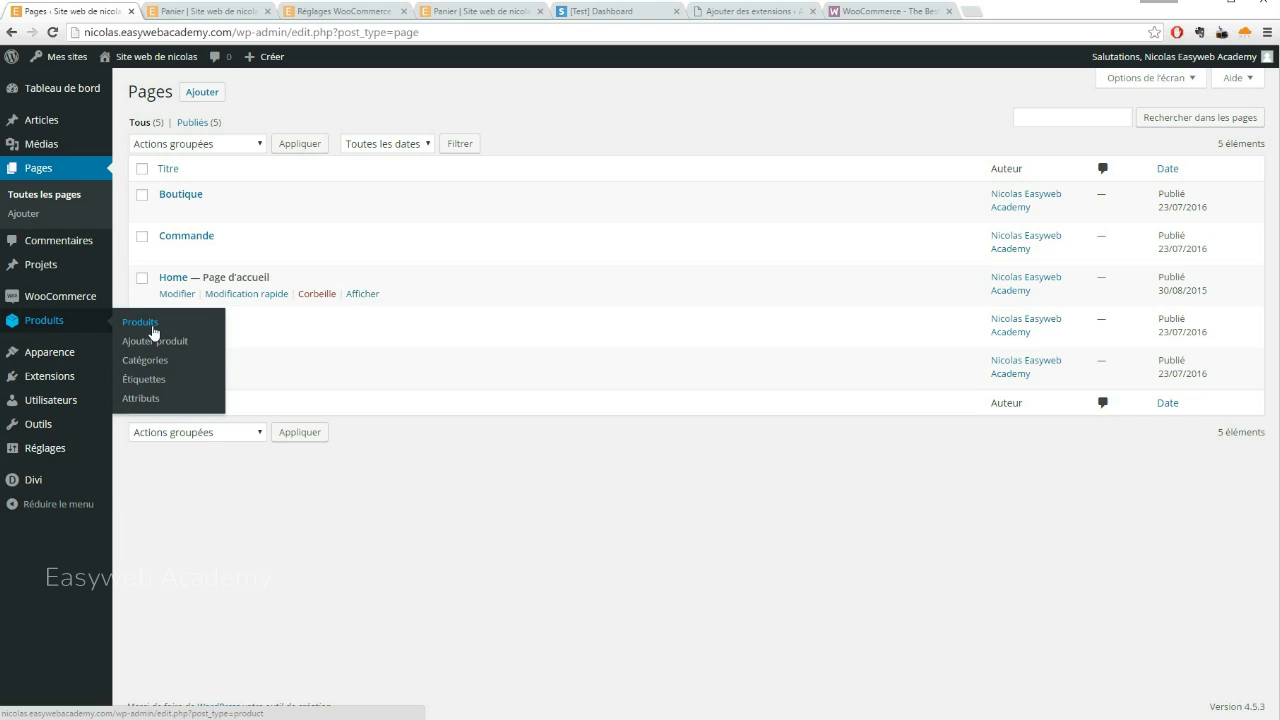
pyautogui.click(154, 328)
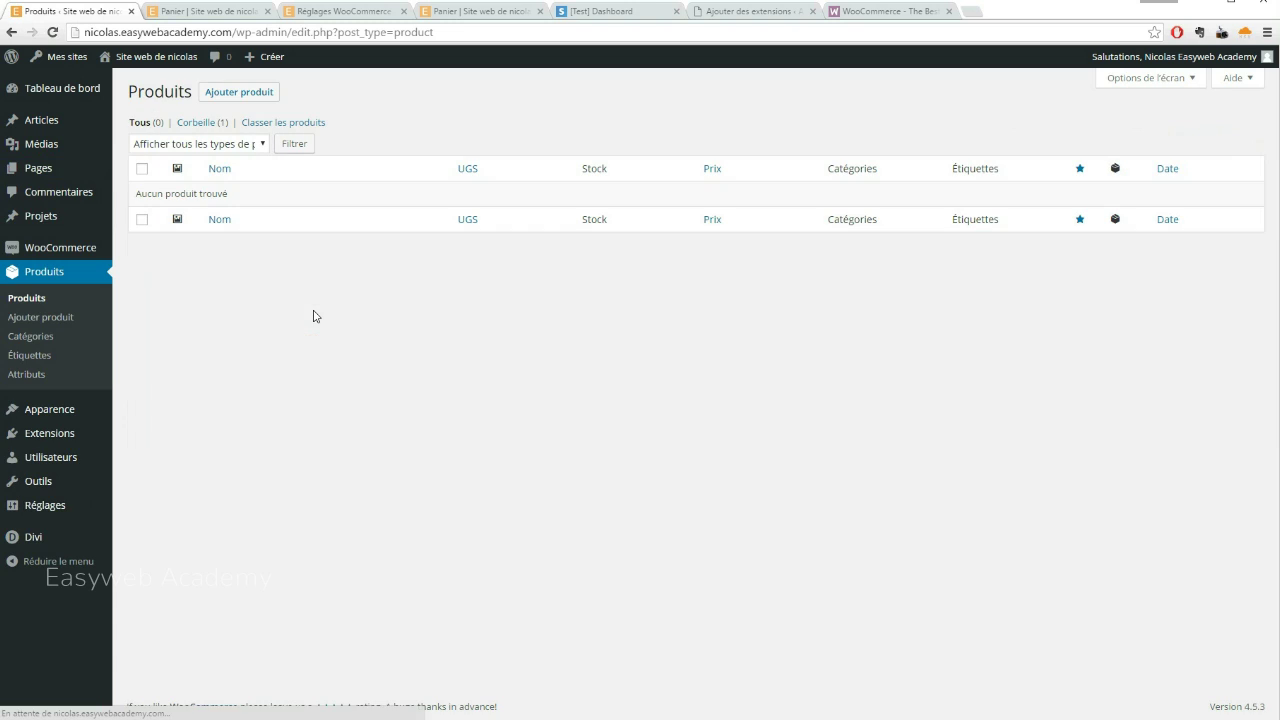
# Start a new product named Mug with a regular price of 10
pyautogui.click(240, 92)
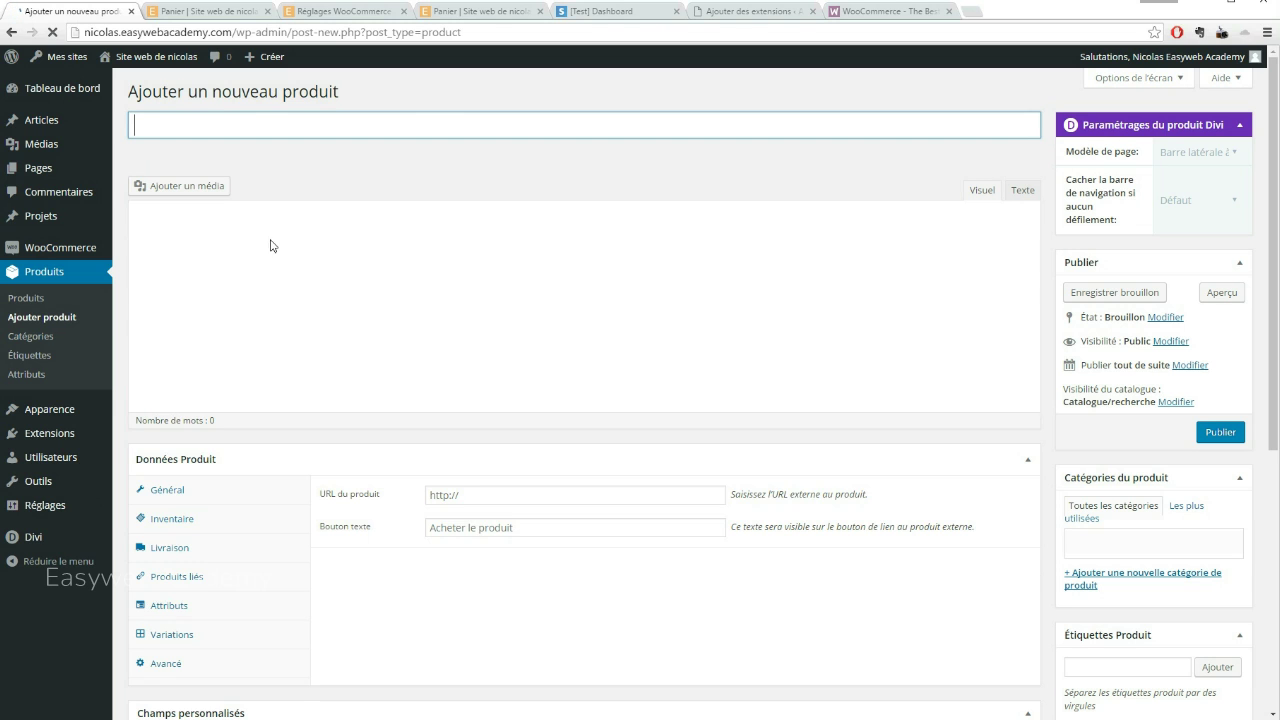
pyautogui.click(332, 130)
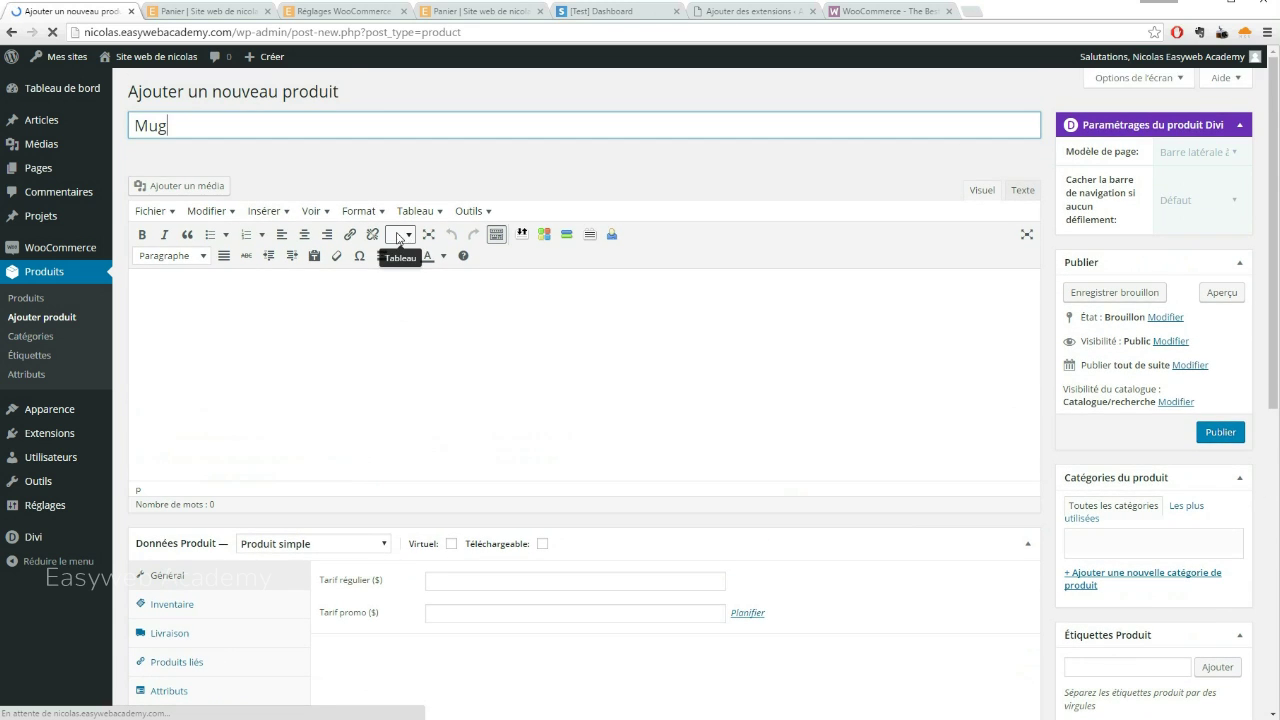
pyautogui.scroll(-2, 397, 237)
pyautogui.click(536, 347)
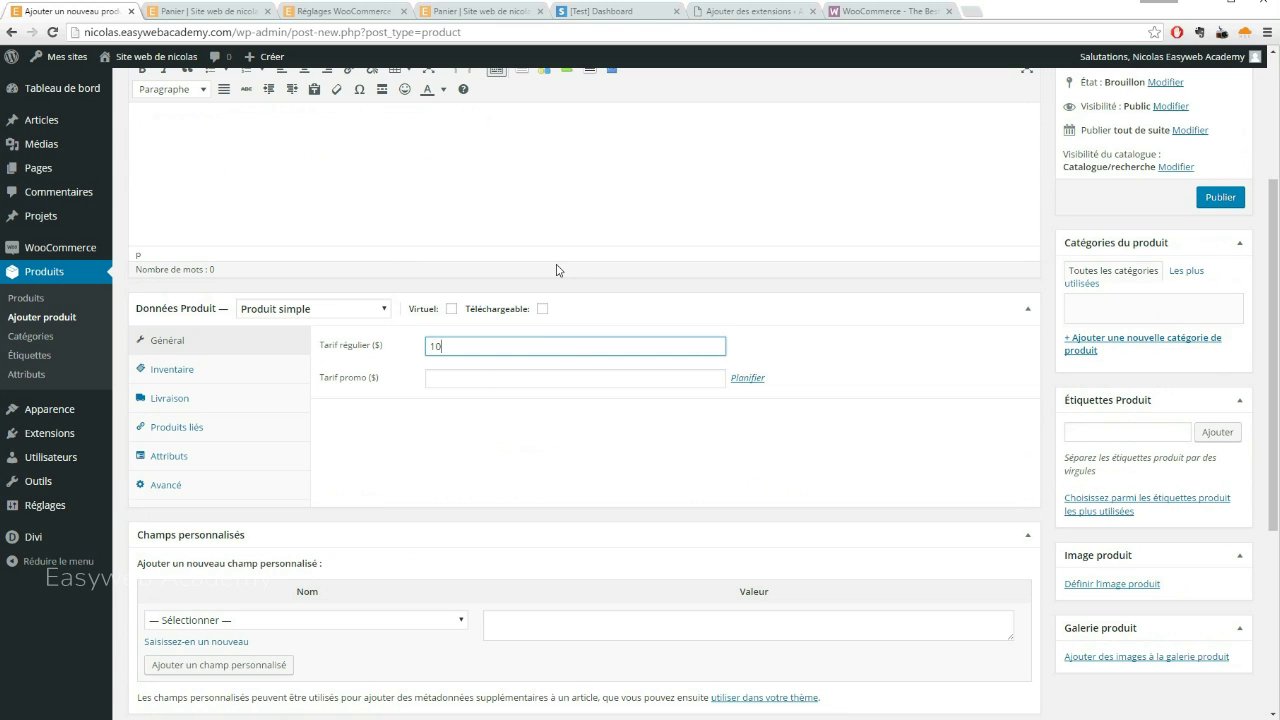
pyautogui.scroll(-2, 552, 271)
pyautogui.scroll(2, 552, 271)
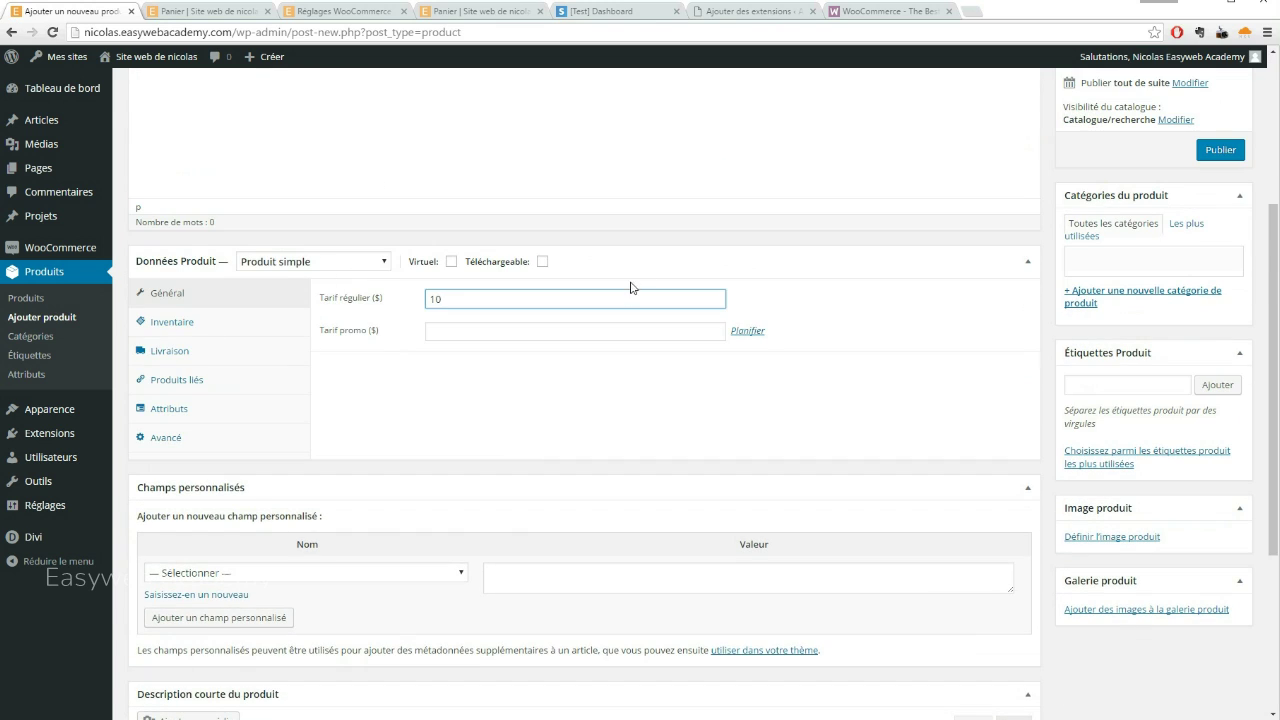
pyautogui.scroll(-2, 640, 294)
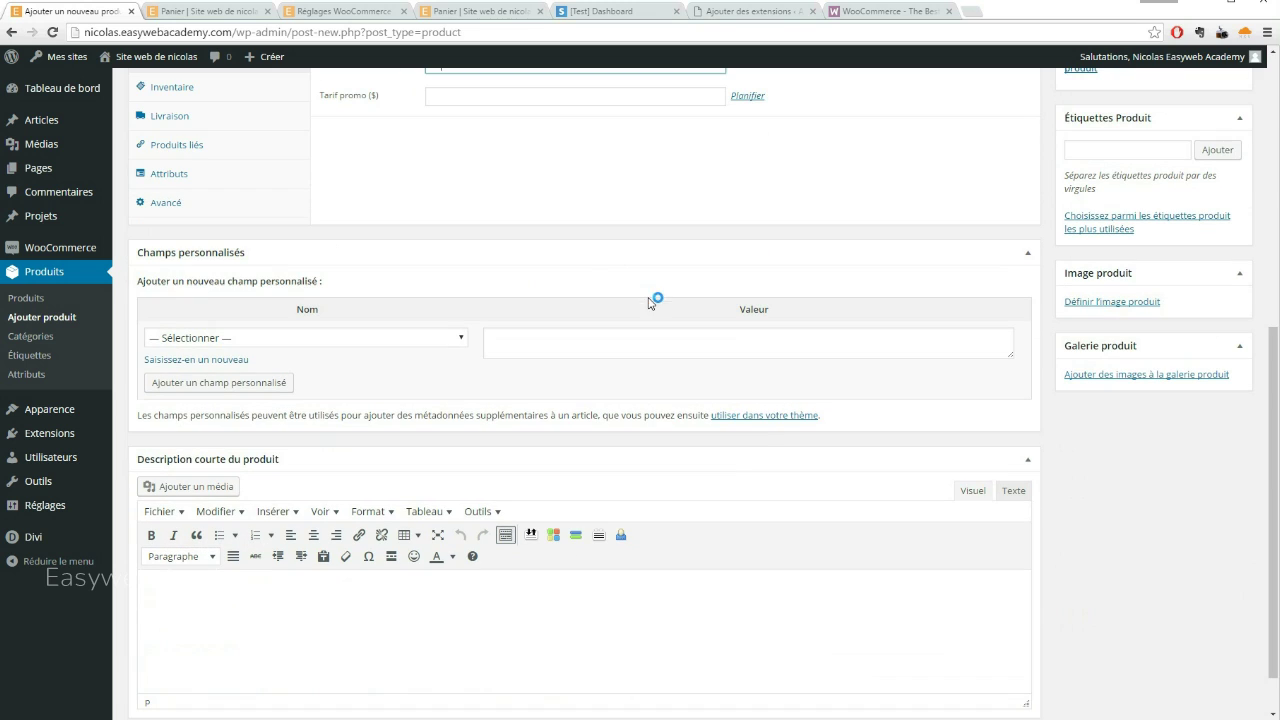
# Set the tasse-a-cafe-golf mug photo from the media library as the product image
pyautogui.click(1093, 302)
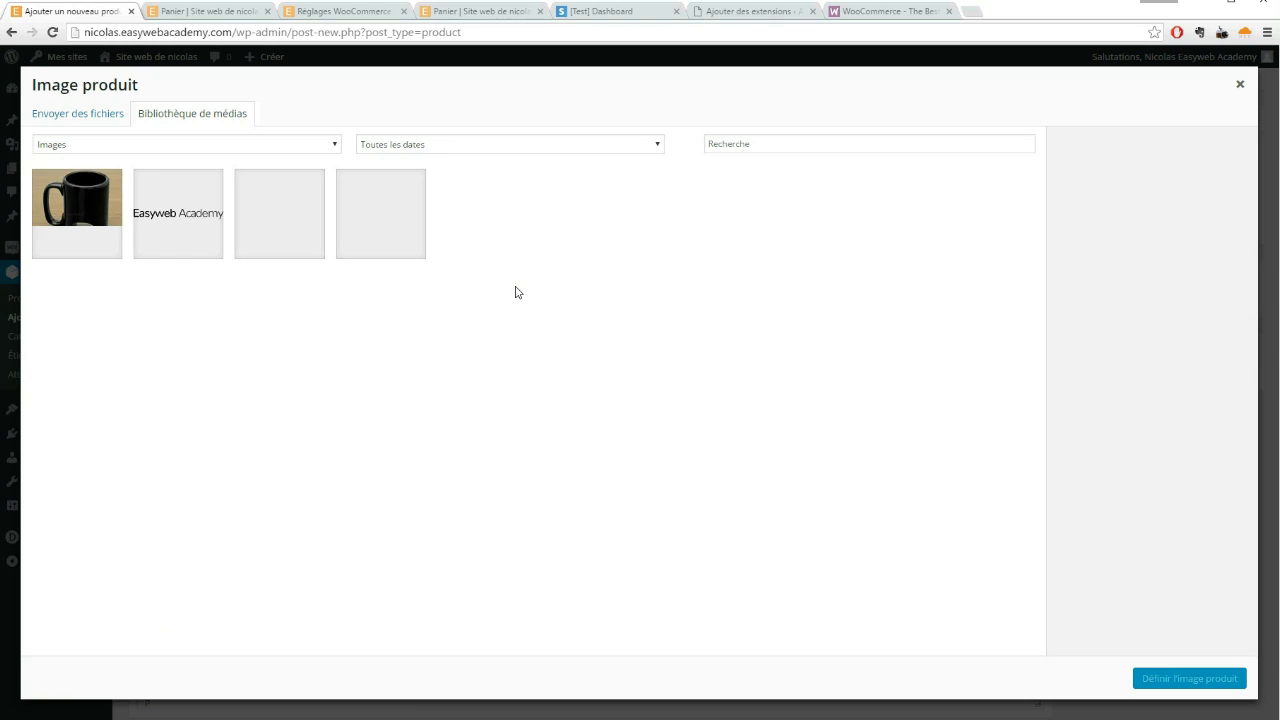
pyautogui.click(86, 221)
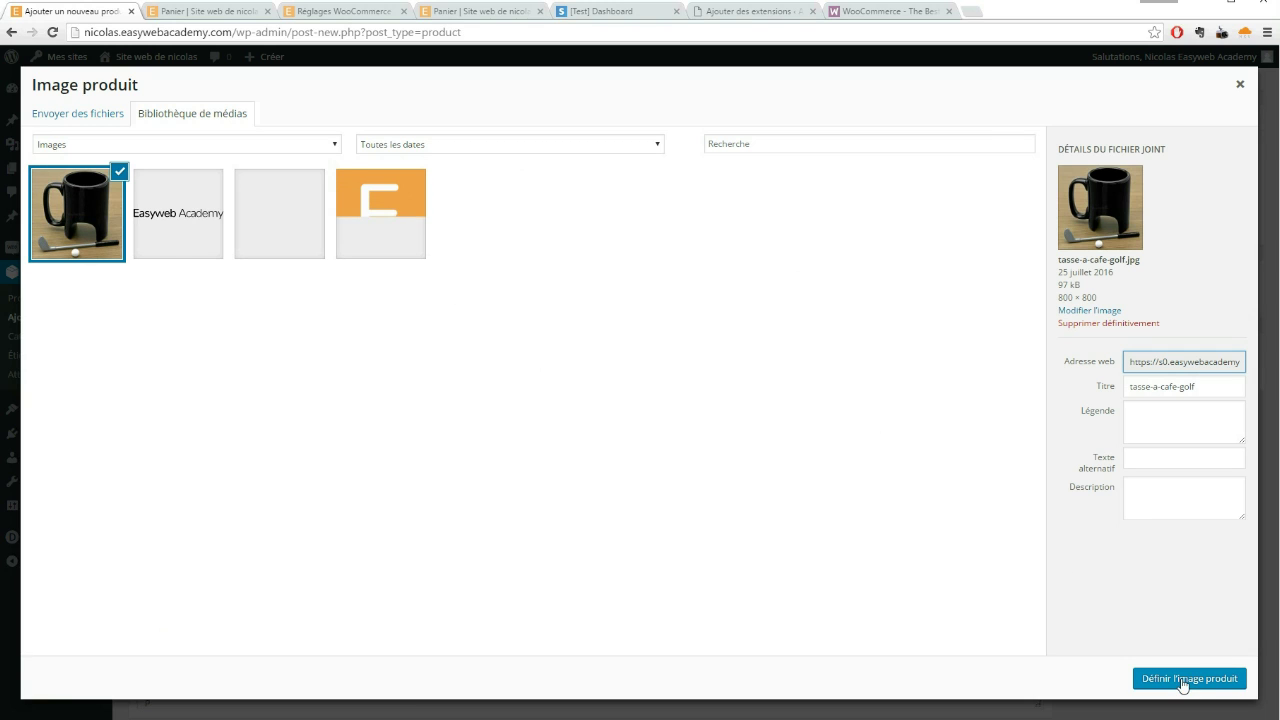
pyautogui.click(1186, 679)
pyautogui.scroll(-1, 672, 348)
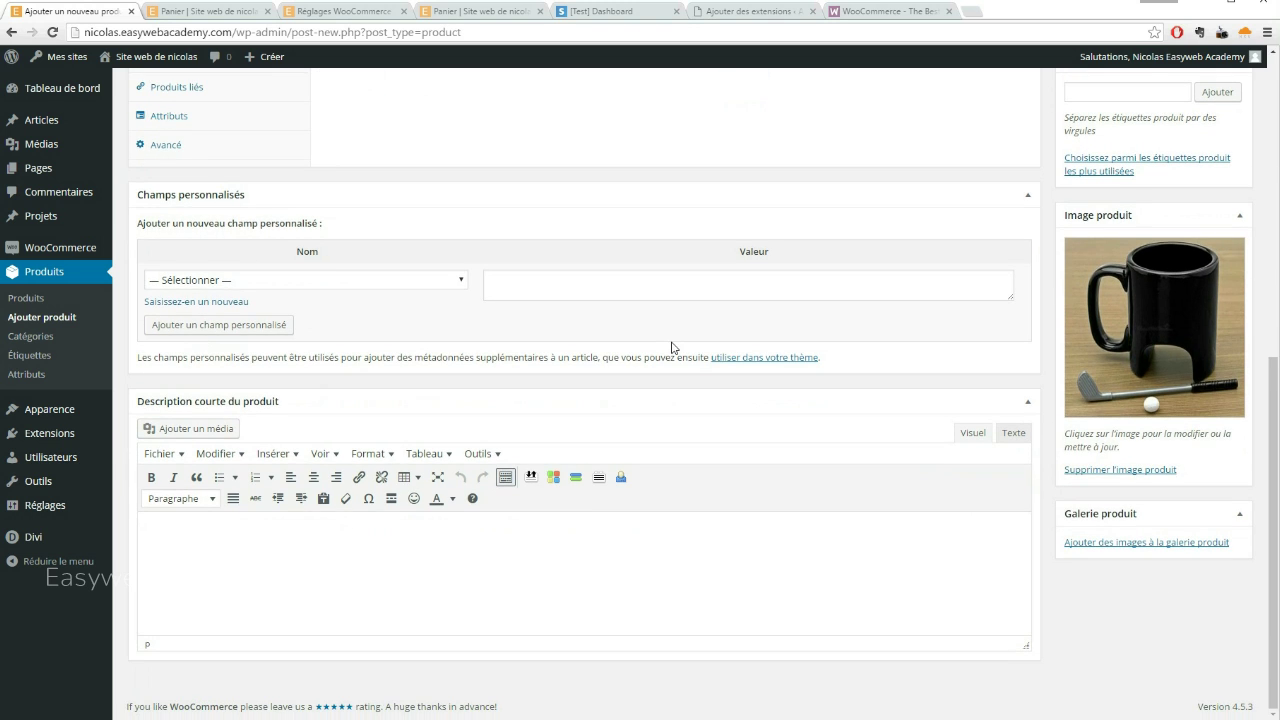
# Publish the Mug product with the 'Pleine largeur' page template and return to the storefront cart
pyautogui.scroll(6, 672, 345)
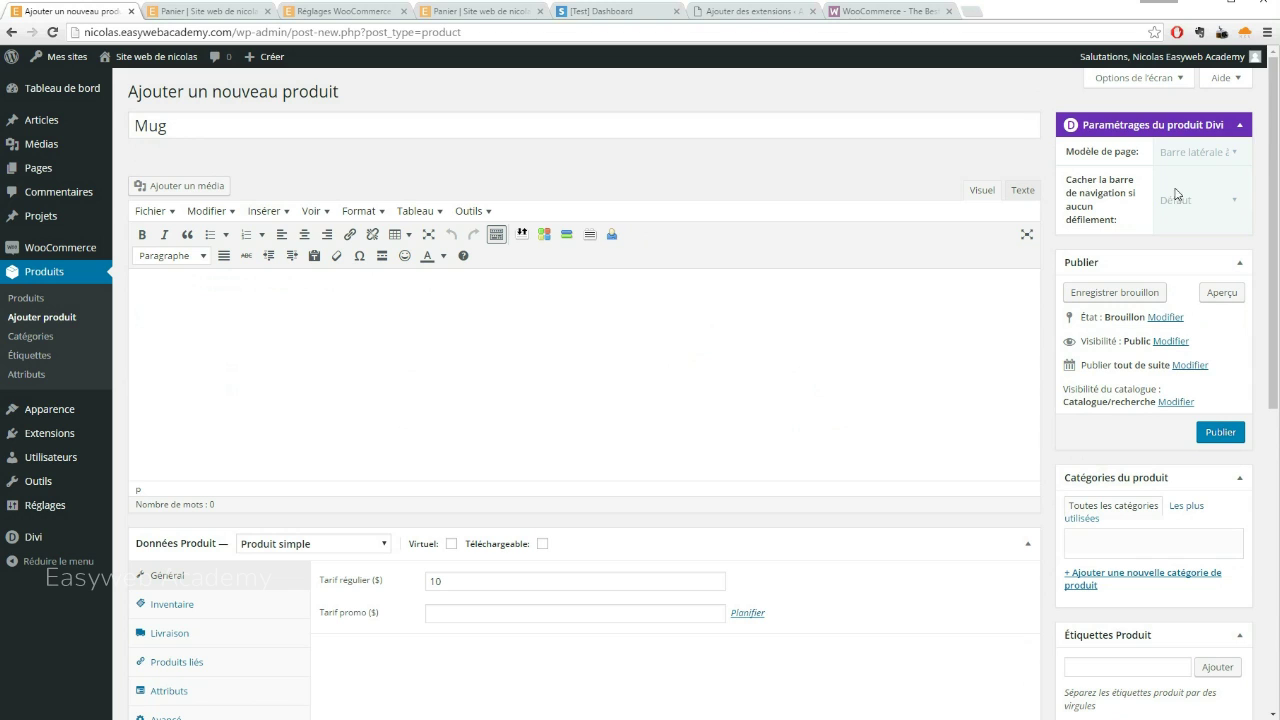
pyautogui.click(1195, 152)
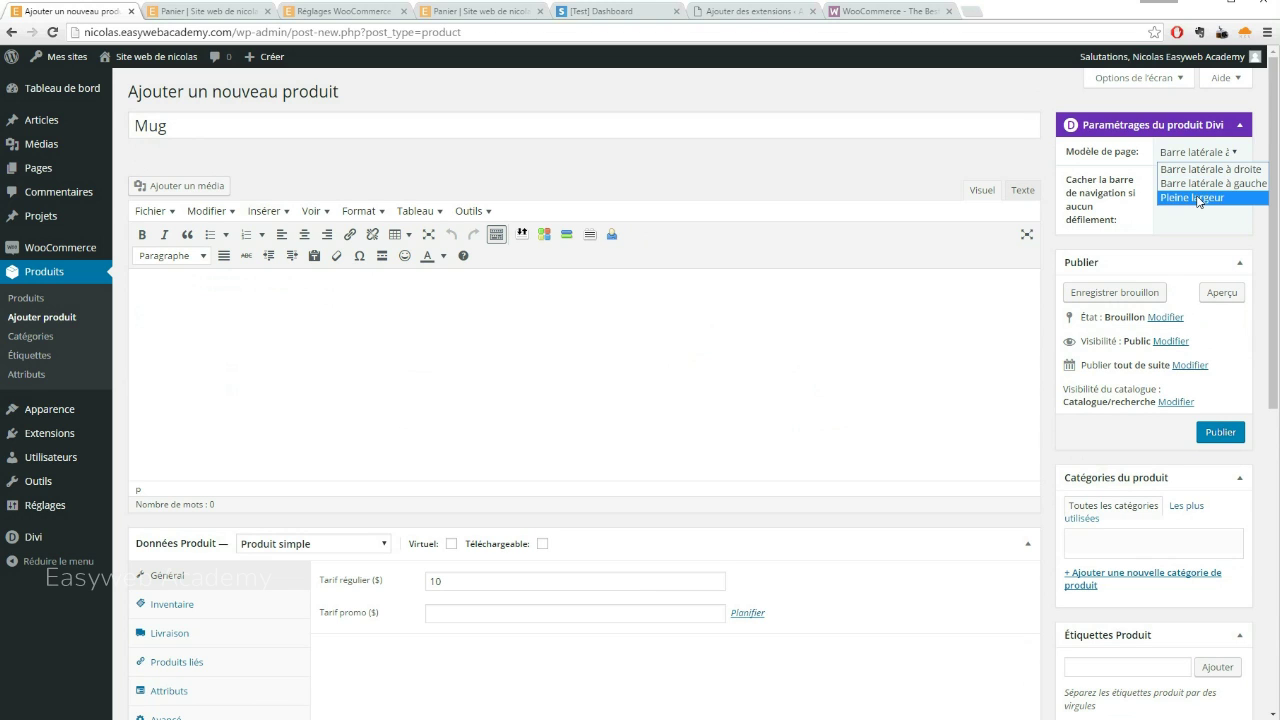
pyautogui.click(1201, 199)
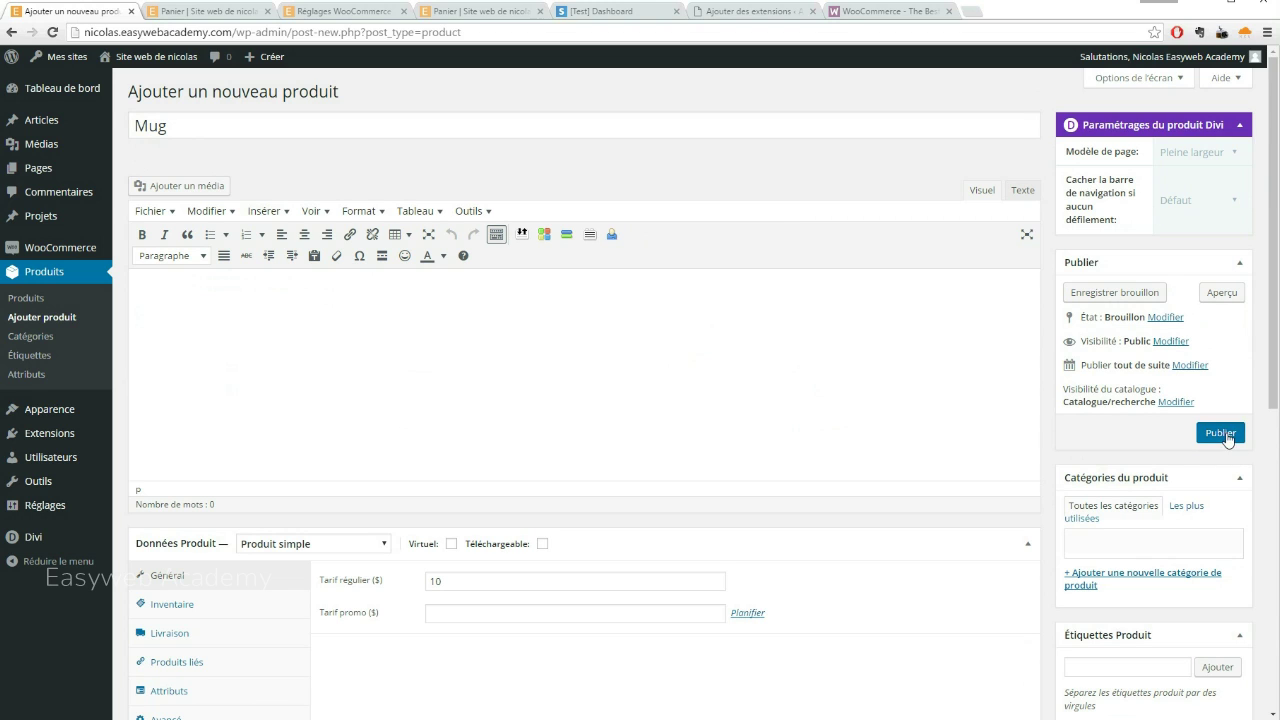
pyautogui.click(1221, 433)
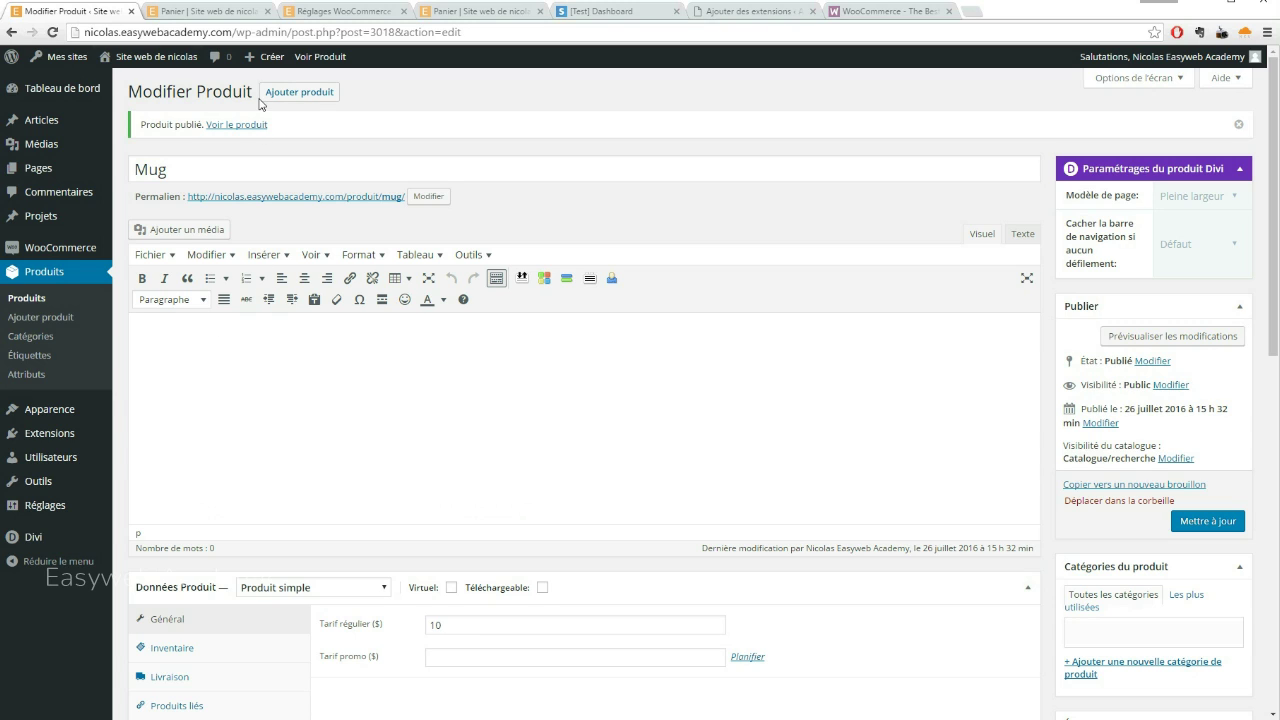
pyautogui.click(189, 12)
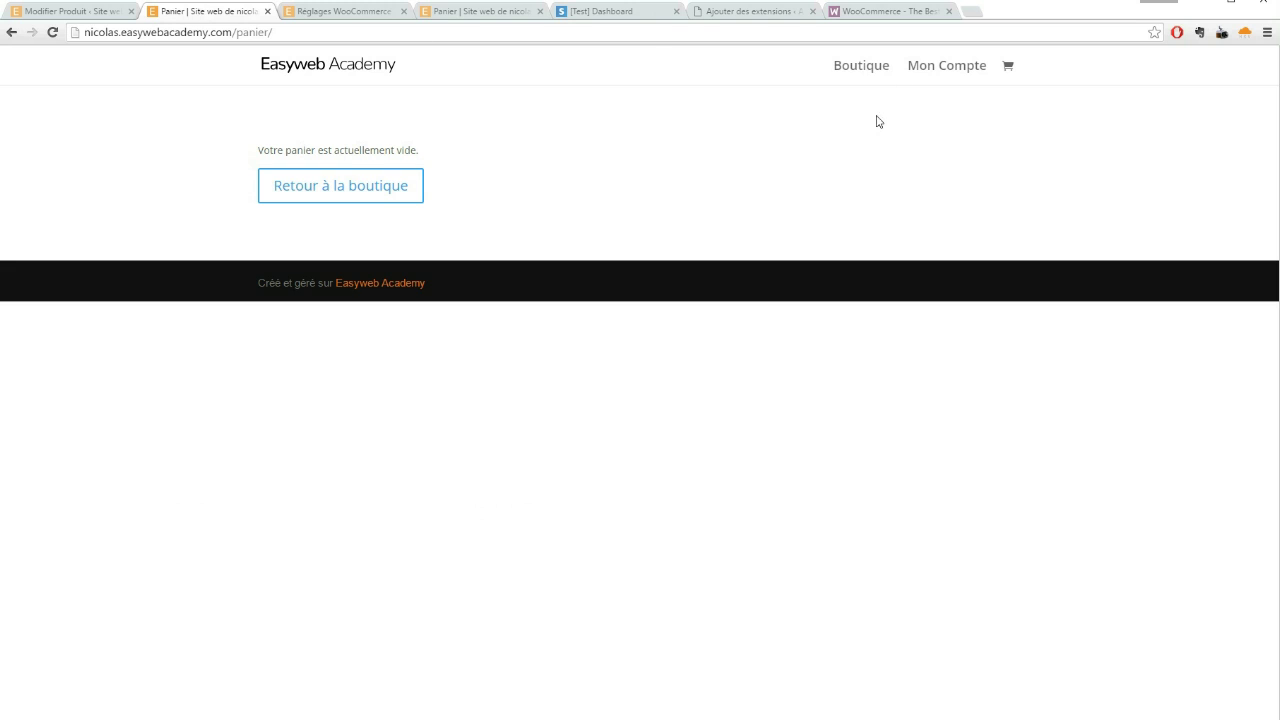
# Check that the Boutique shop lists the Mug at 10,00$, then return to its editor
pyautogui.click(857, 66)
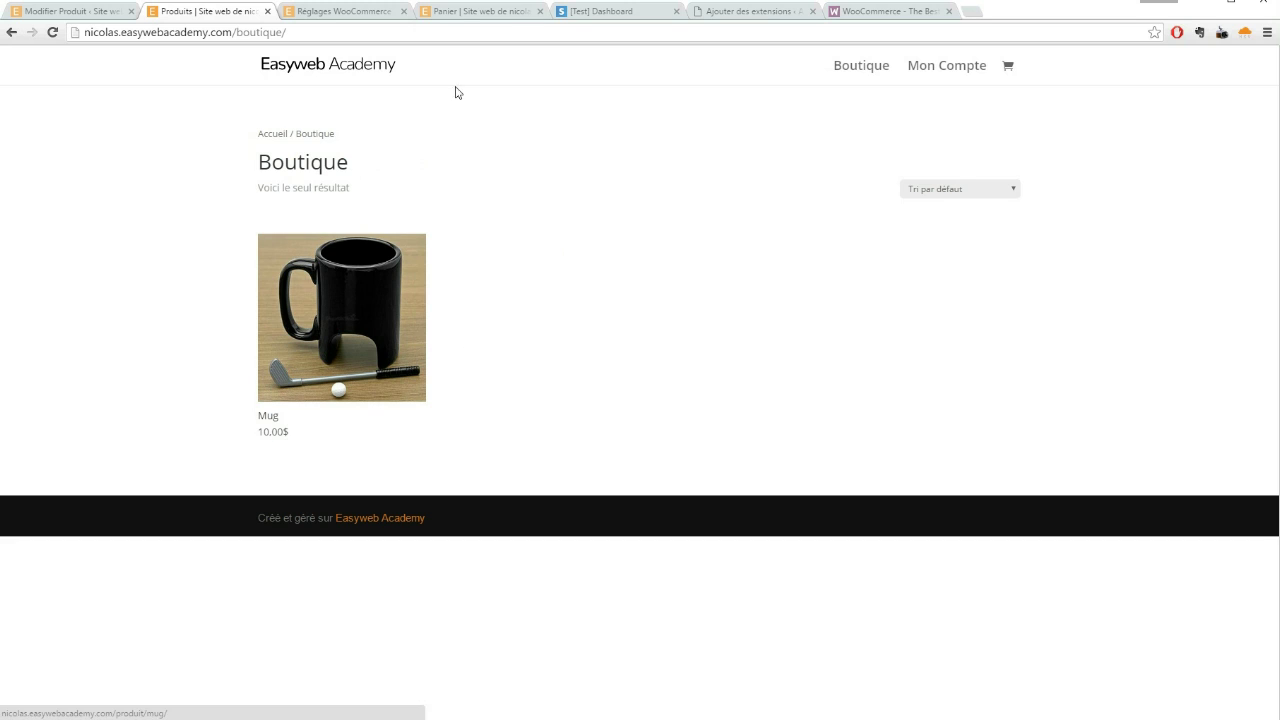
pyautogui.click(84, 12)
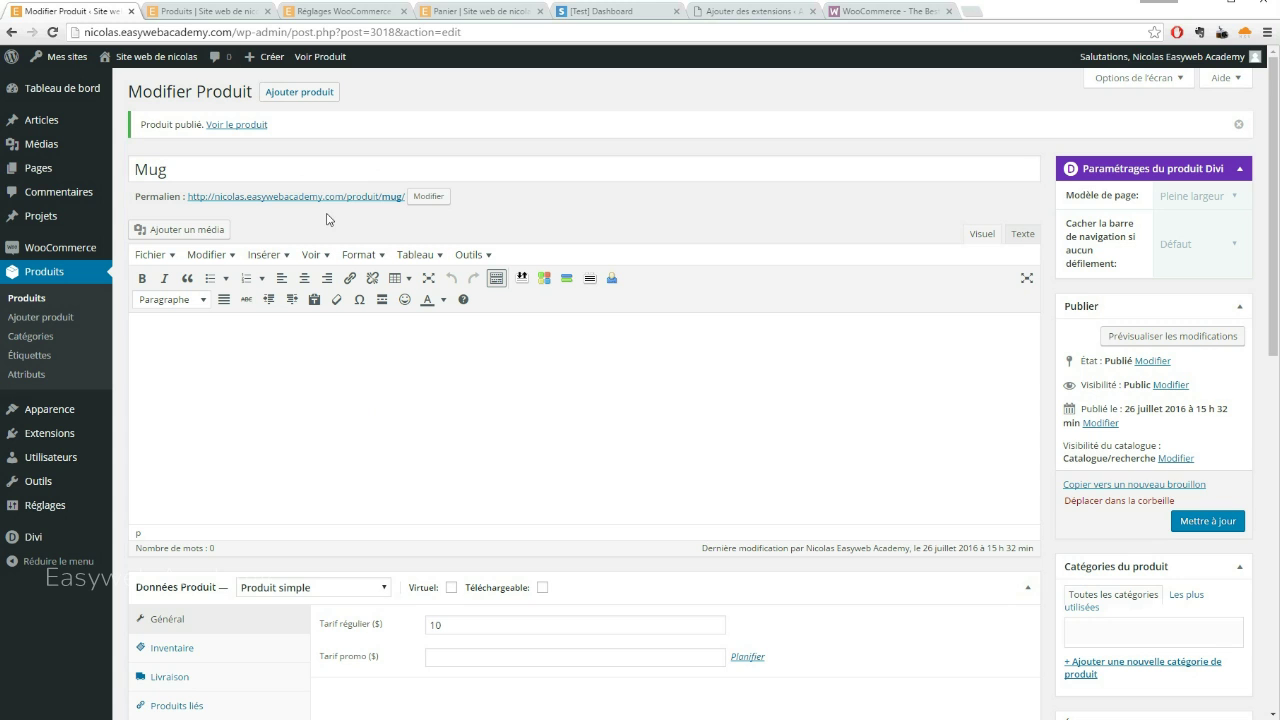
# Save Euro (€) as the WooCommerce store currency, then view the products list showing Mug at 10,00€
pyautogui.moveTo(62, 248)
pyautogui.click(141, 306)
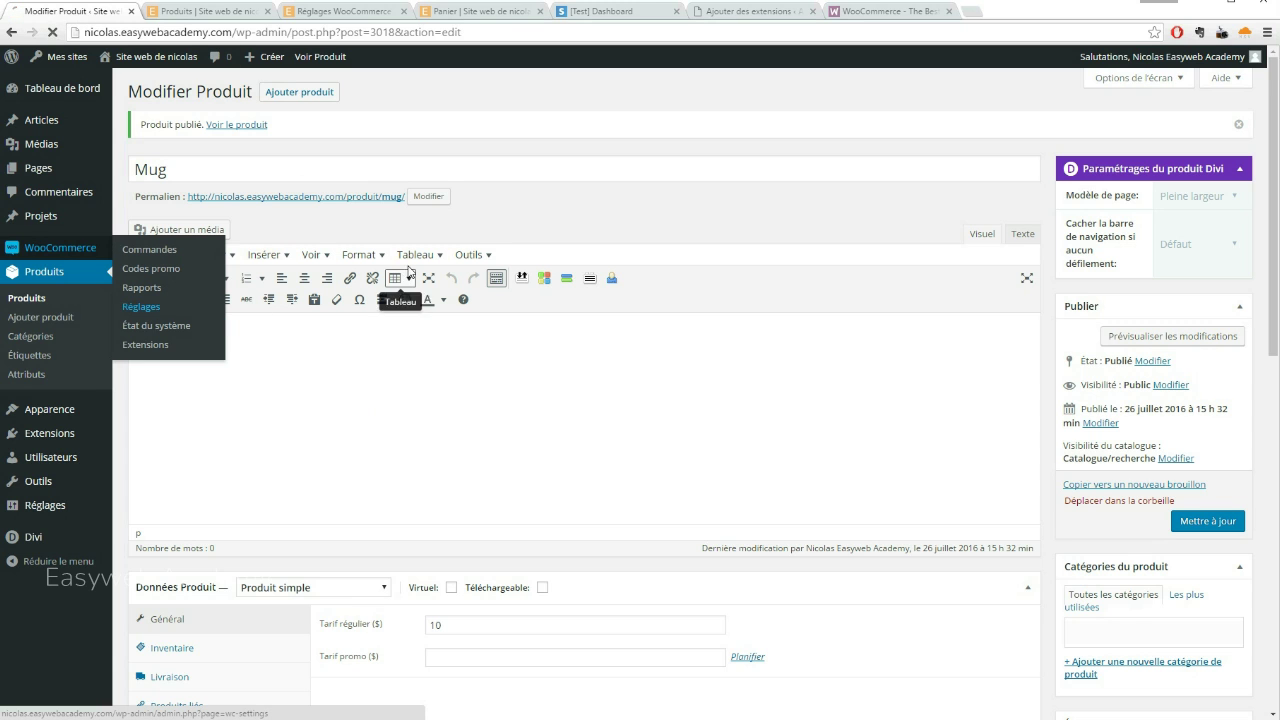
pyautogui.scroll(-1, 425, 287)
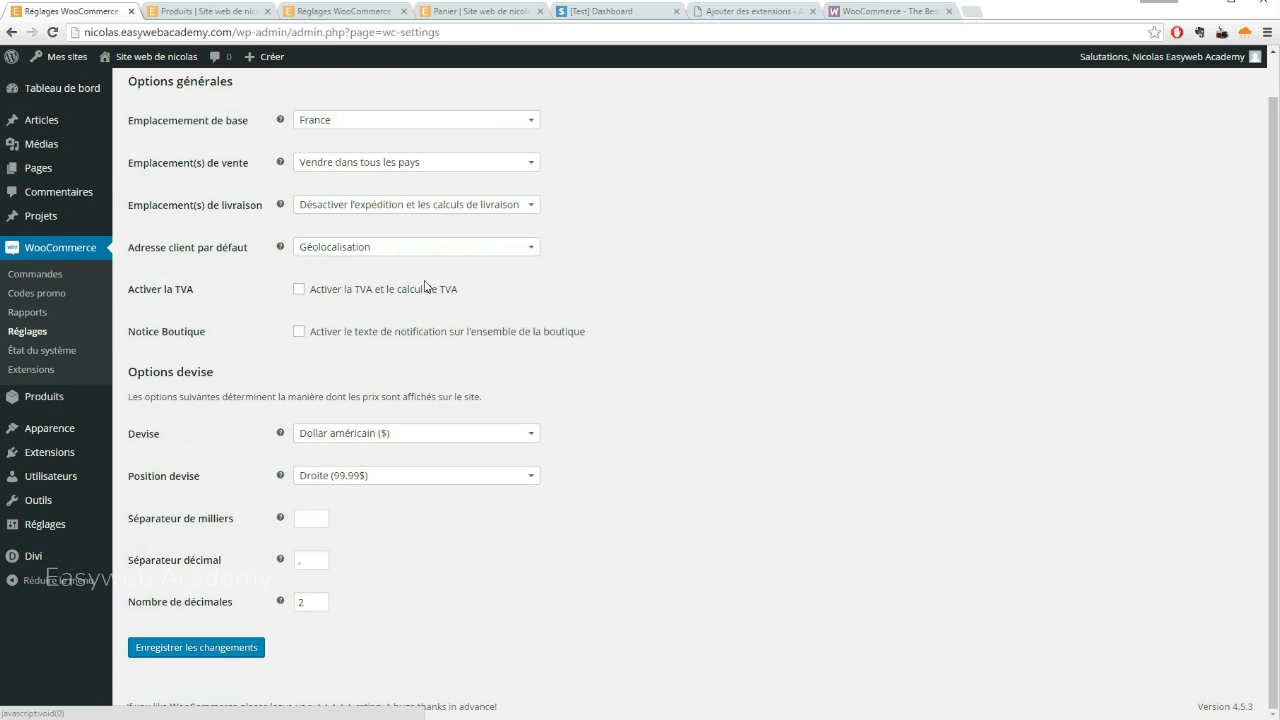
pyautogui.scroll(1, 425, 287)
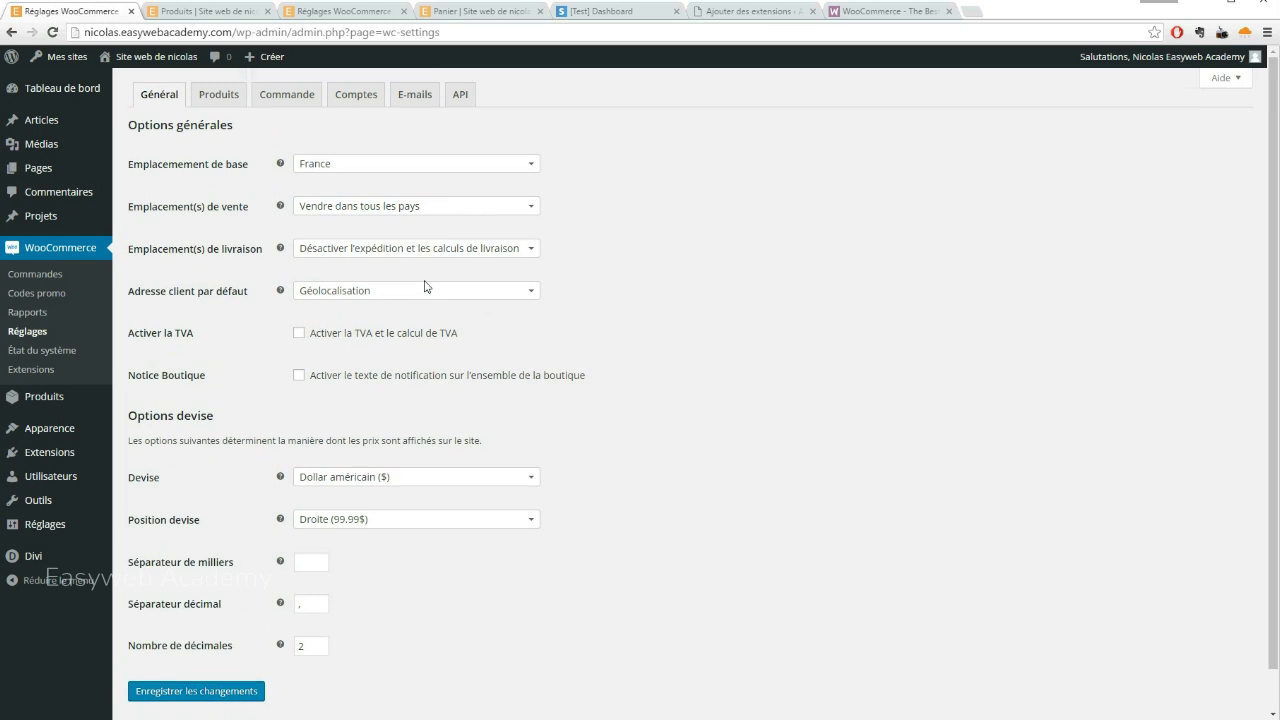
pyautogui.click(410, 478)
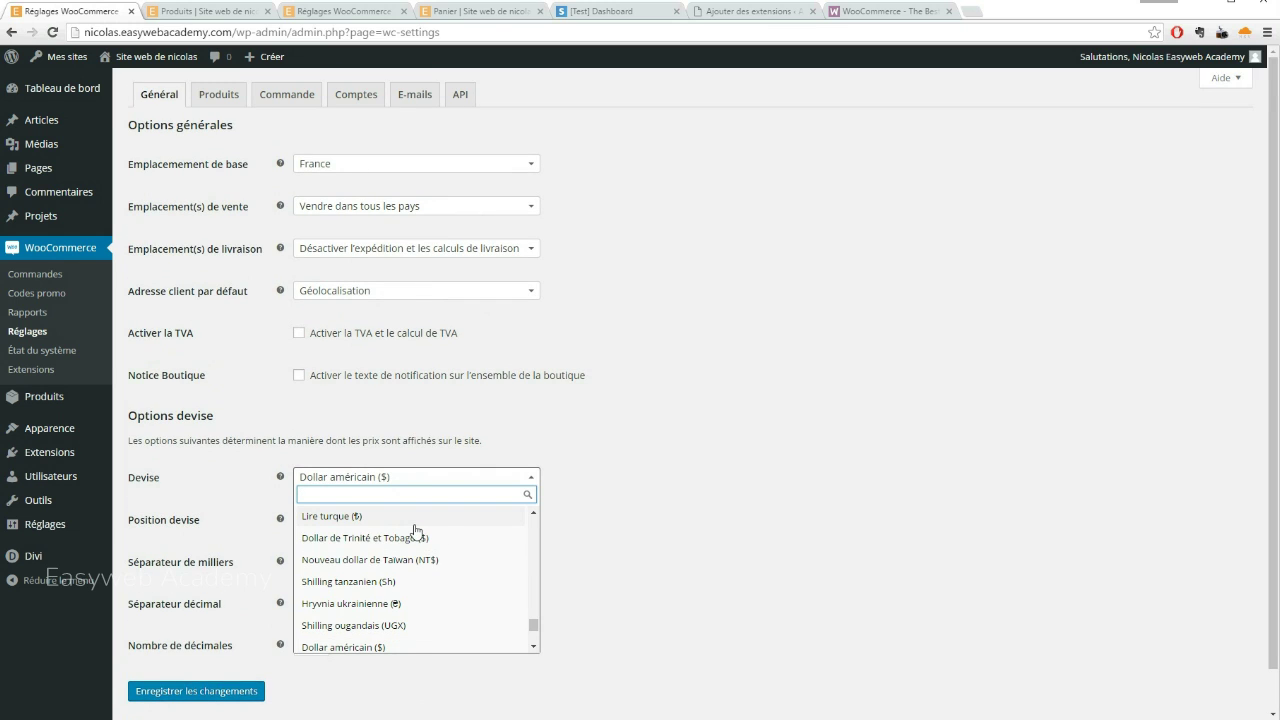
pyautogui.write('euros')
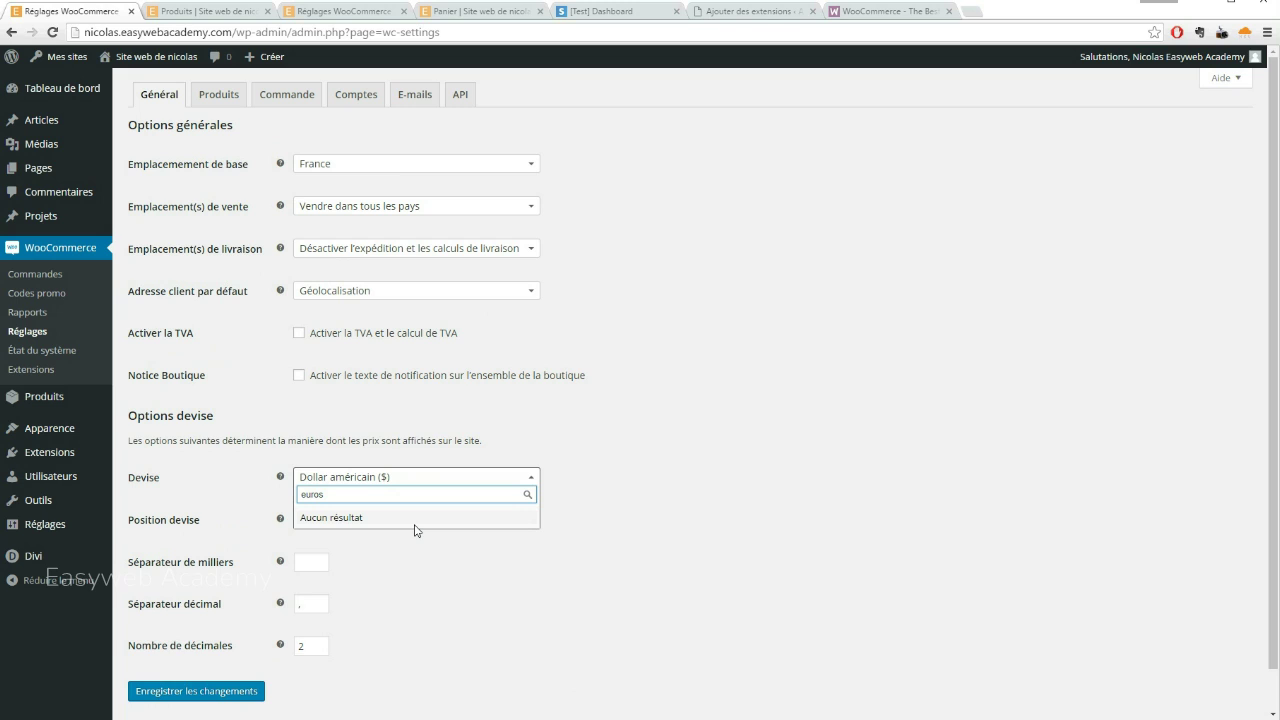
pyautogui.press('BackSpace')
pyautogui.press('BackSpace')
pyautogui.press('BackSpace')
pyautogui.press('BackSpace')
pyautogui.press('BackSpace')
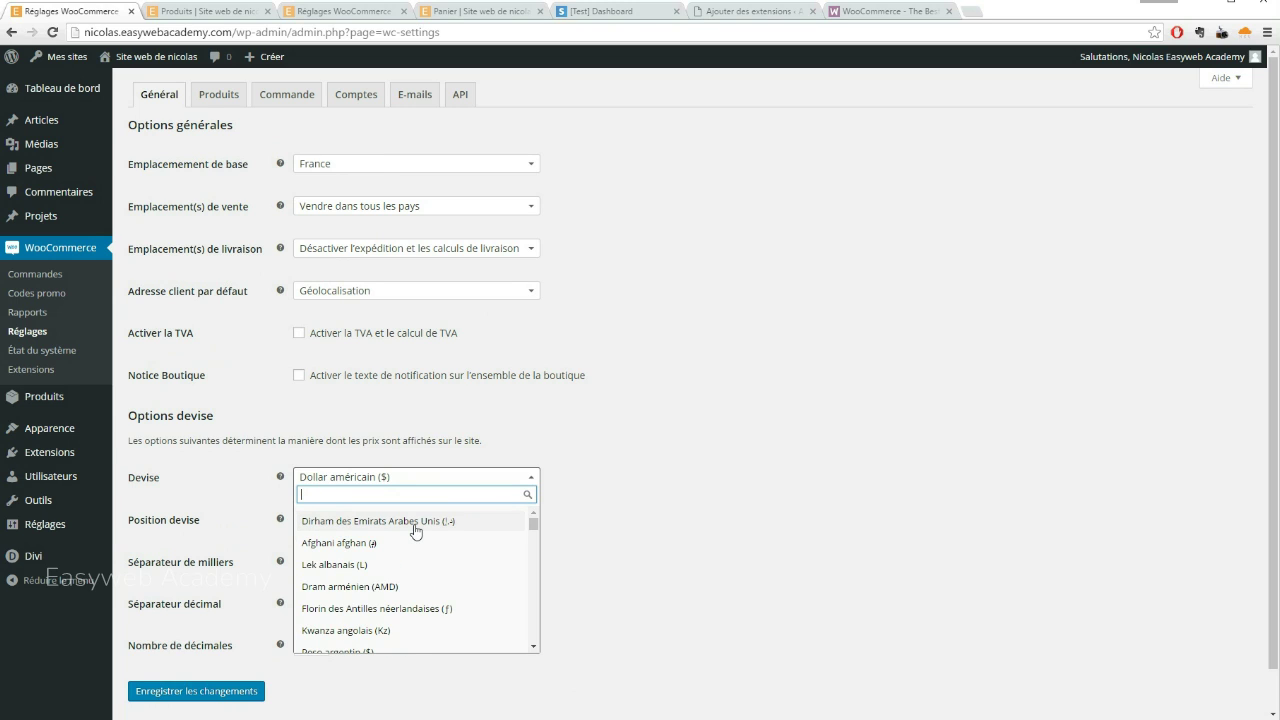
pyautogui.write('Eu')
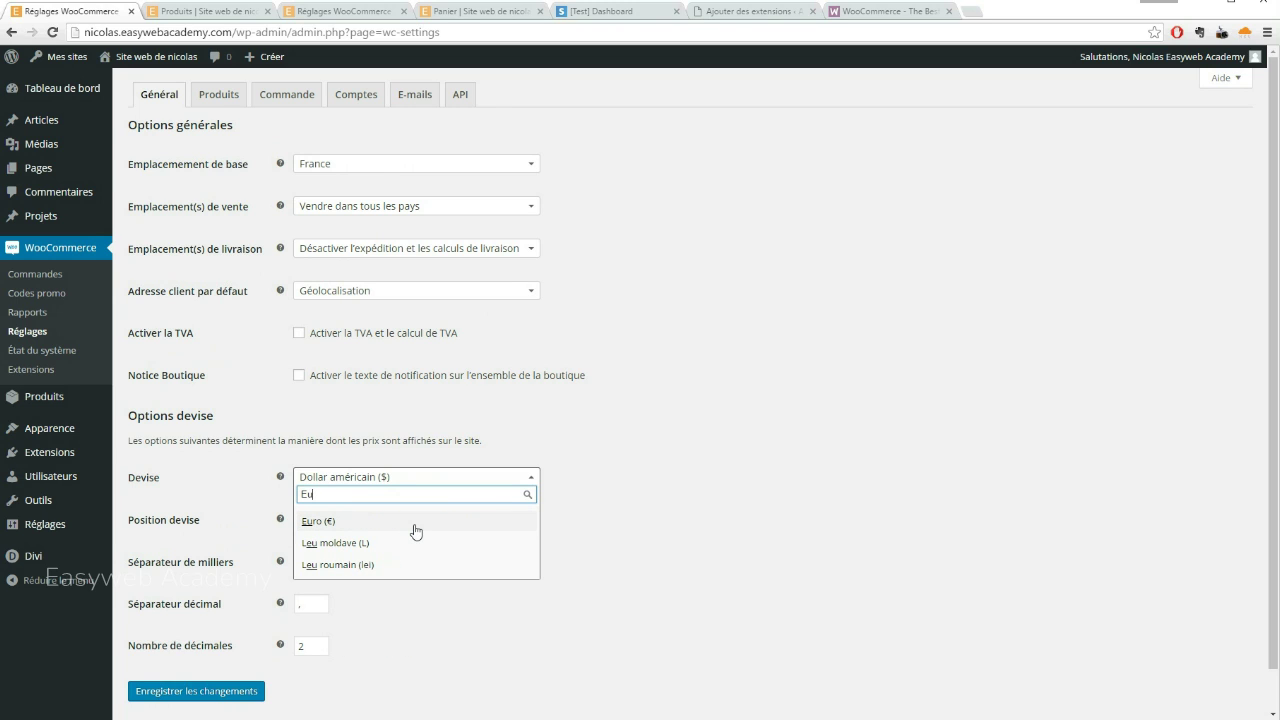
pyautogui.click(394, 522)
pyautogui.scroll(-1, 514, 429)
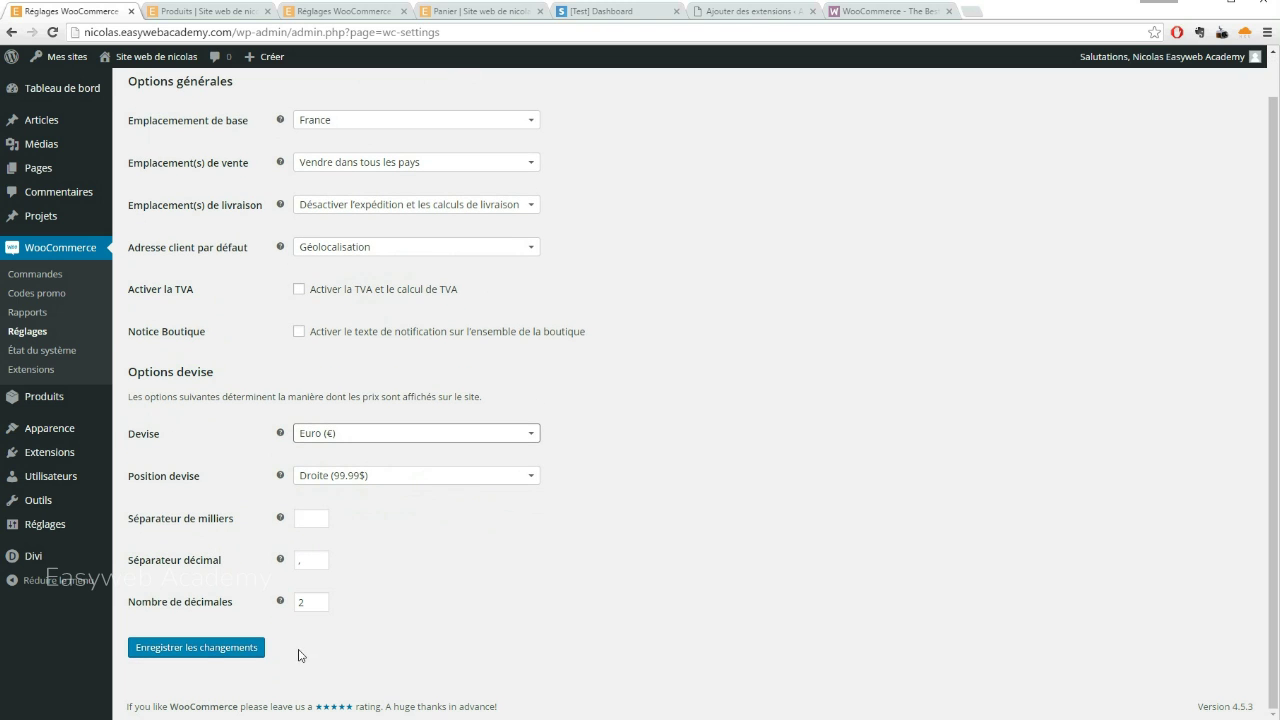
pyautogui.click(165, 650)
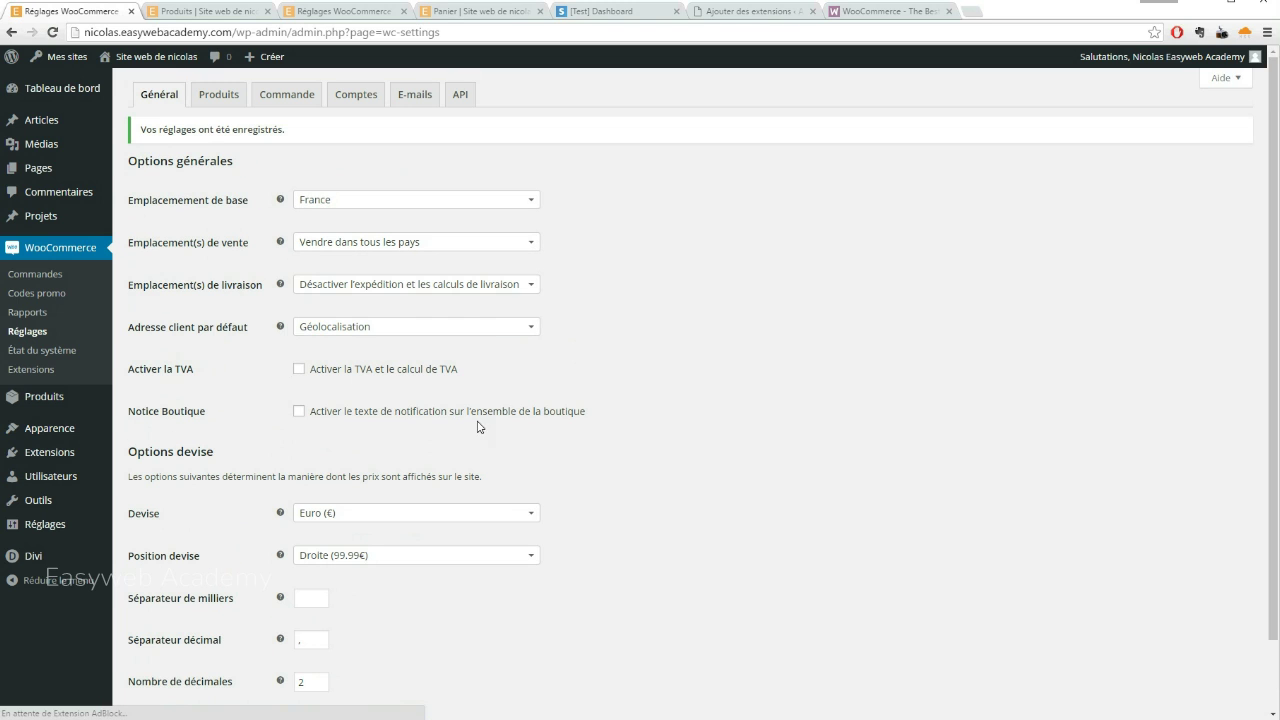
pyautogui.moveTo(45, 400)
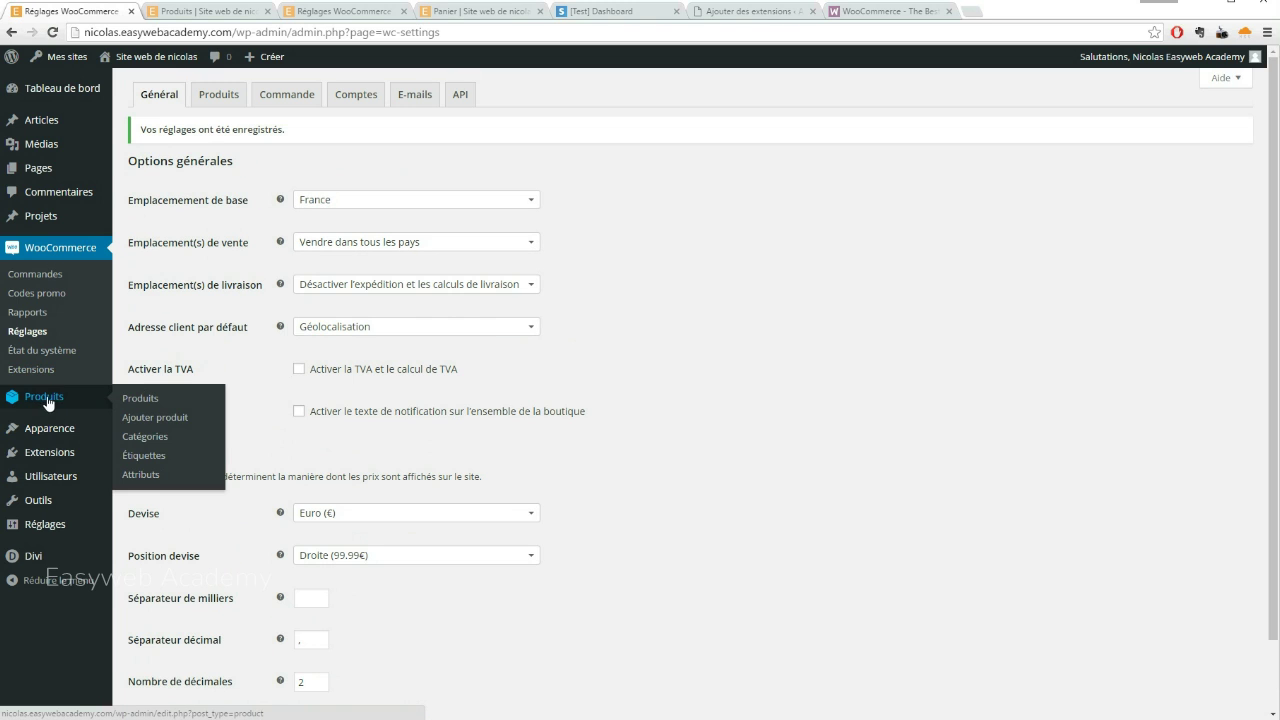
pyautogui.click(146, 400)
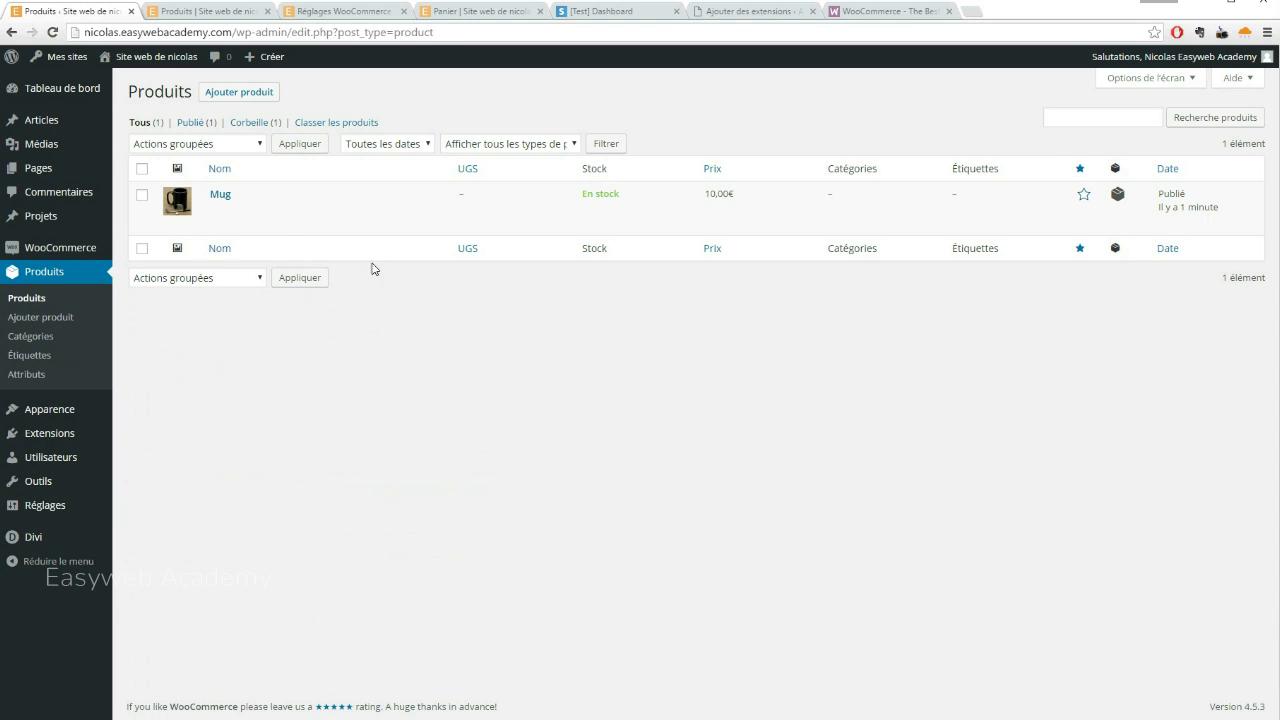
# Reopen the Mug product, then reload the storefront Boutique page to recheck the Mug's price
pyautogui.moveTo(256, 214)
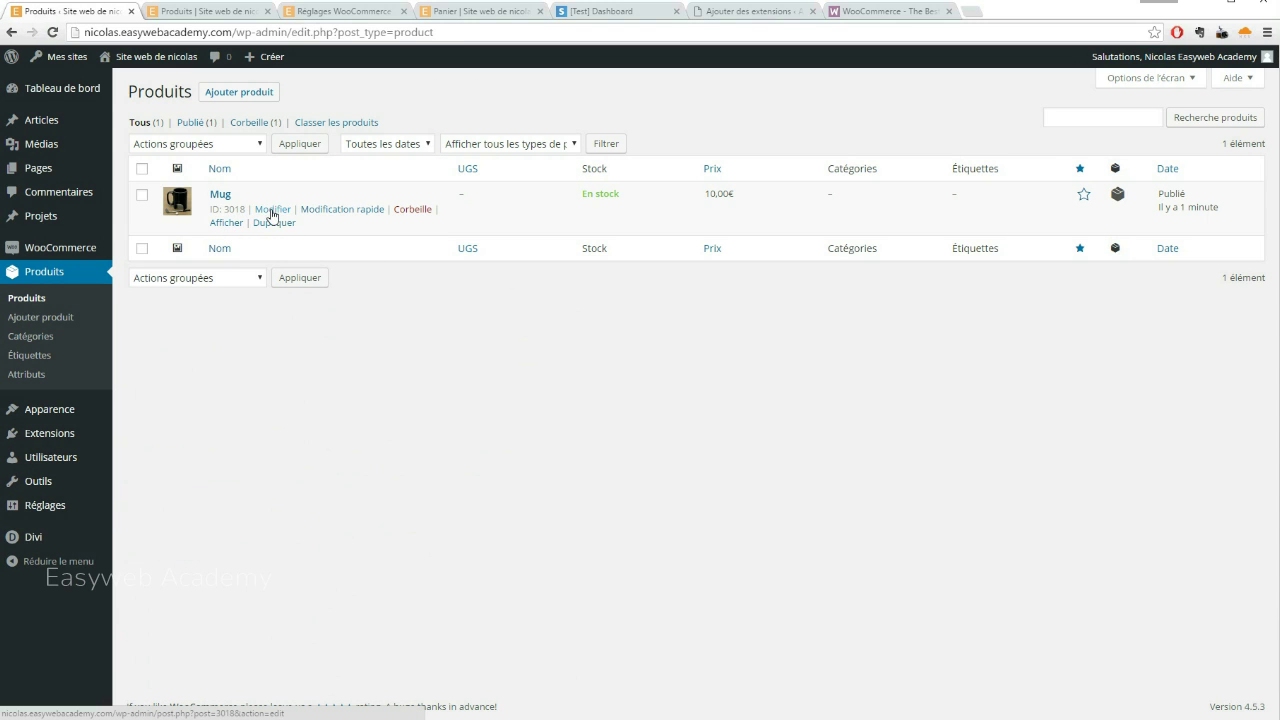
pyautogui.click(272, 214)
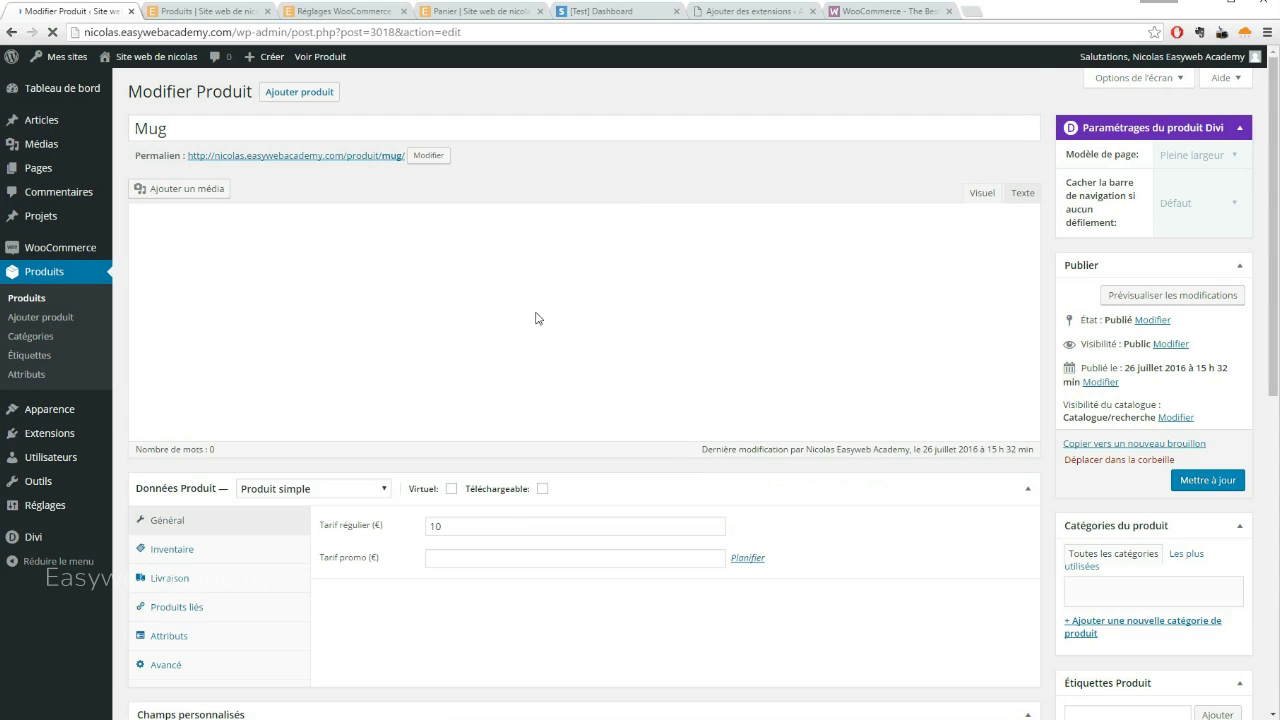
pyautogui.scroll(-2, 545, 319)
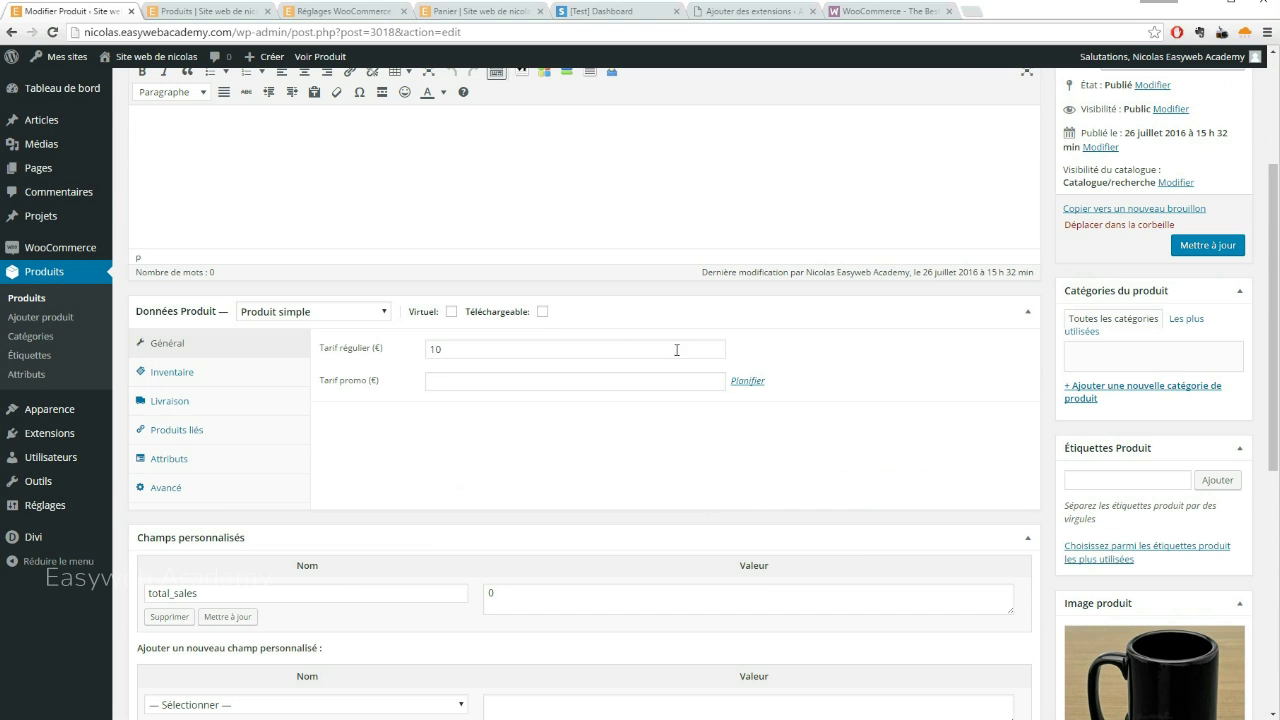
pyautogui.scroll(2, 860, 355)
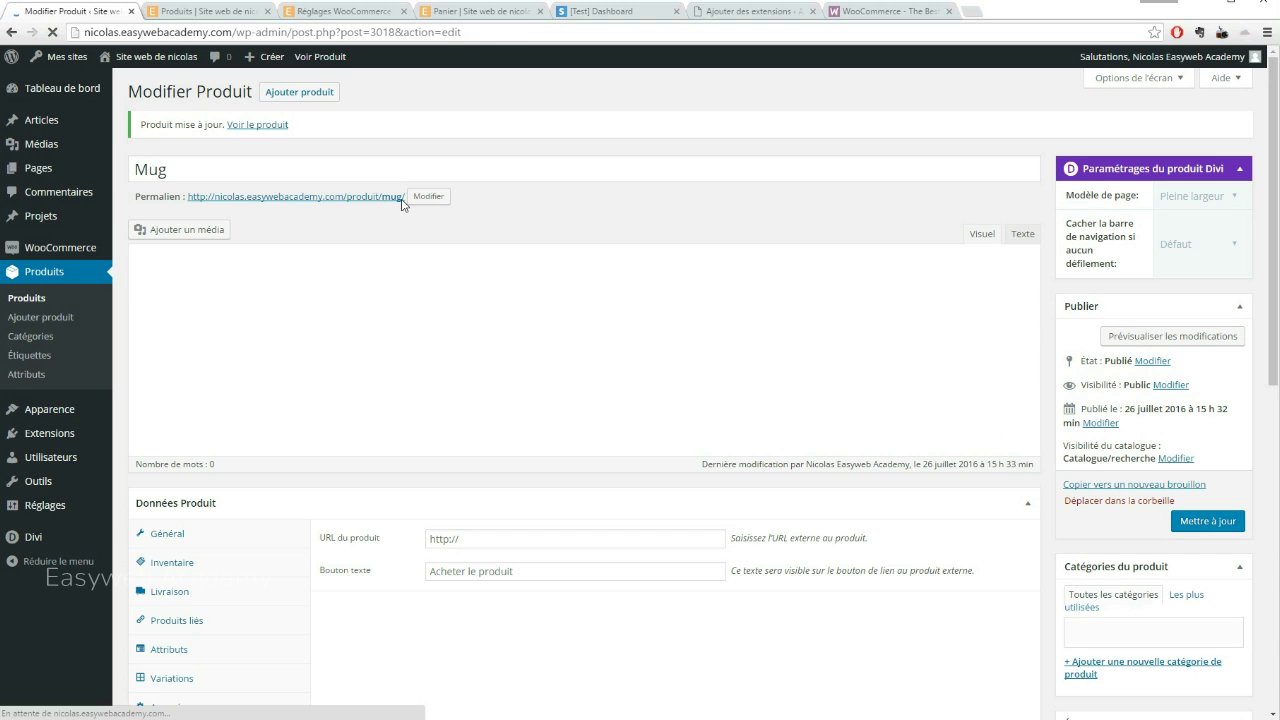
pyautogui.click(208, 10)
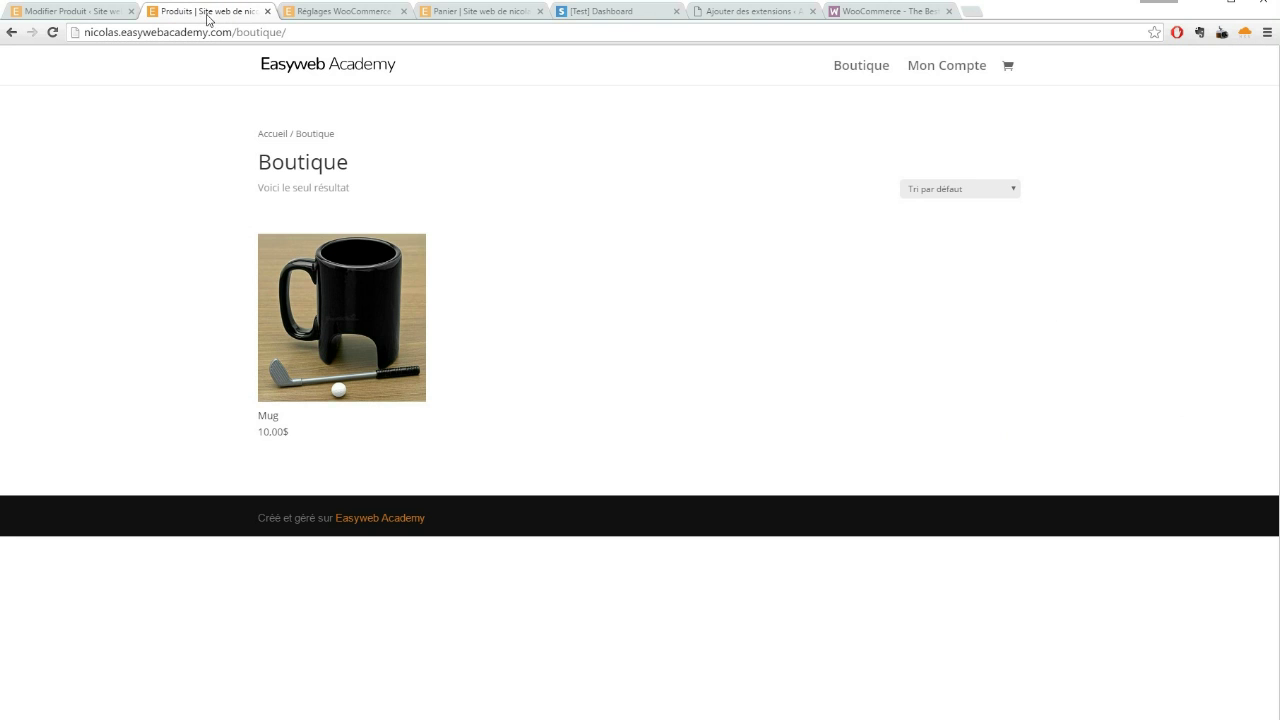
pyautogui.click(52, 32)
# Open the 10,00€ Mug product page and add the Mug to the cart
pyautogui.click(371, 303)
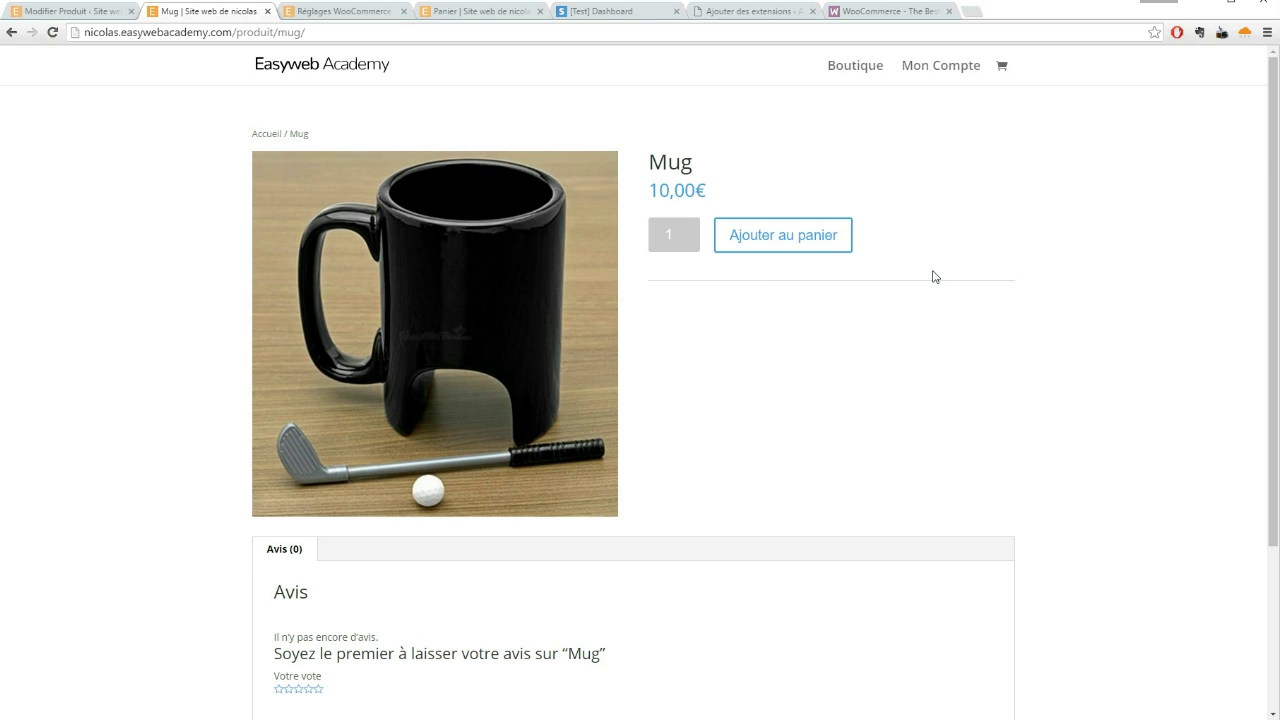
pyautogui.scroll(-2, 945, 283)
pyautogui.scroll(2, 957, 288)
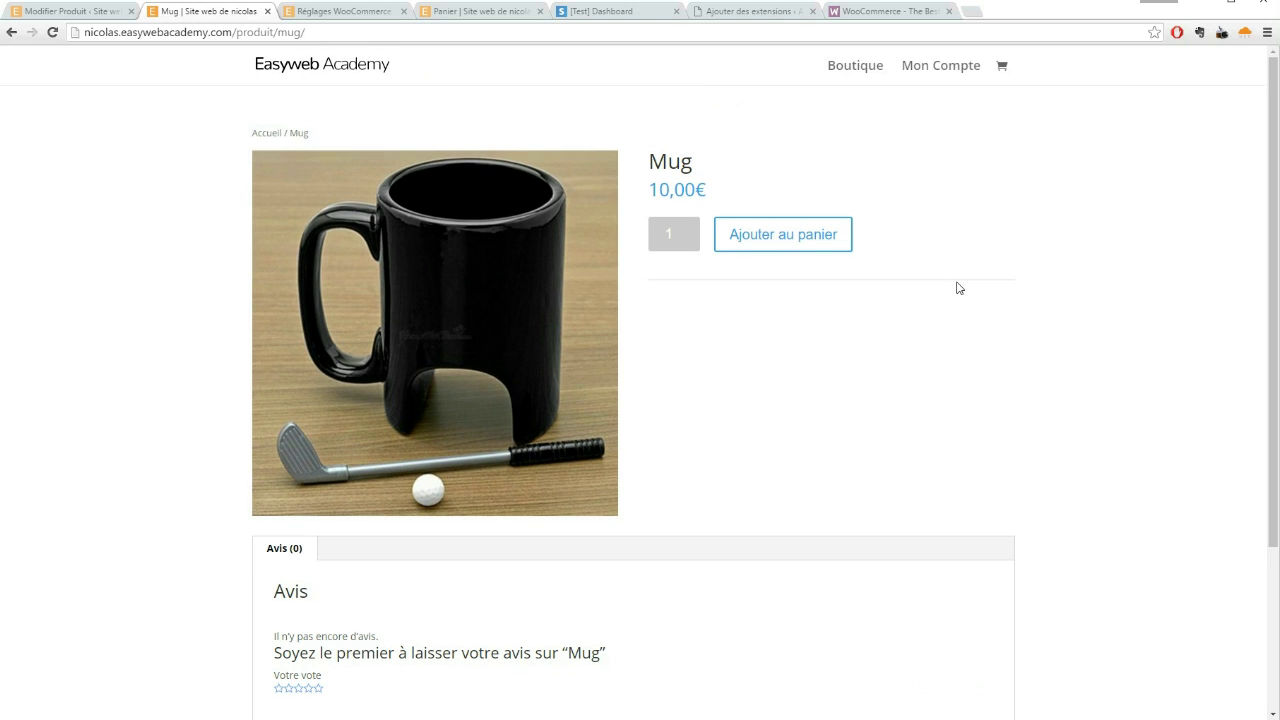
pyautogui.scroll(-3, 970, 325)
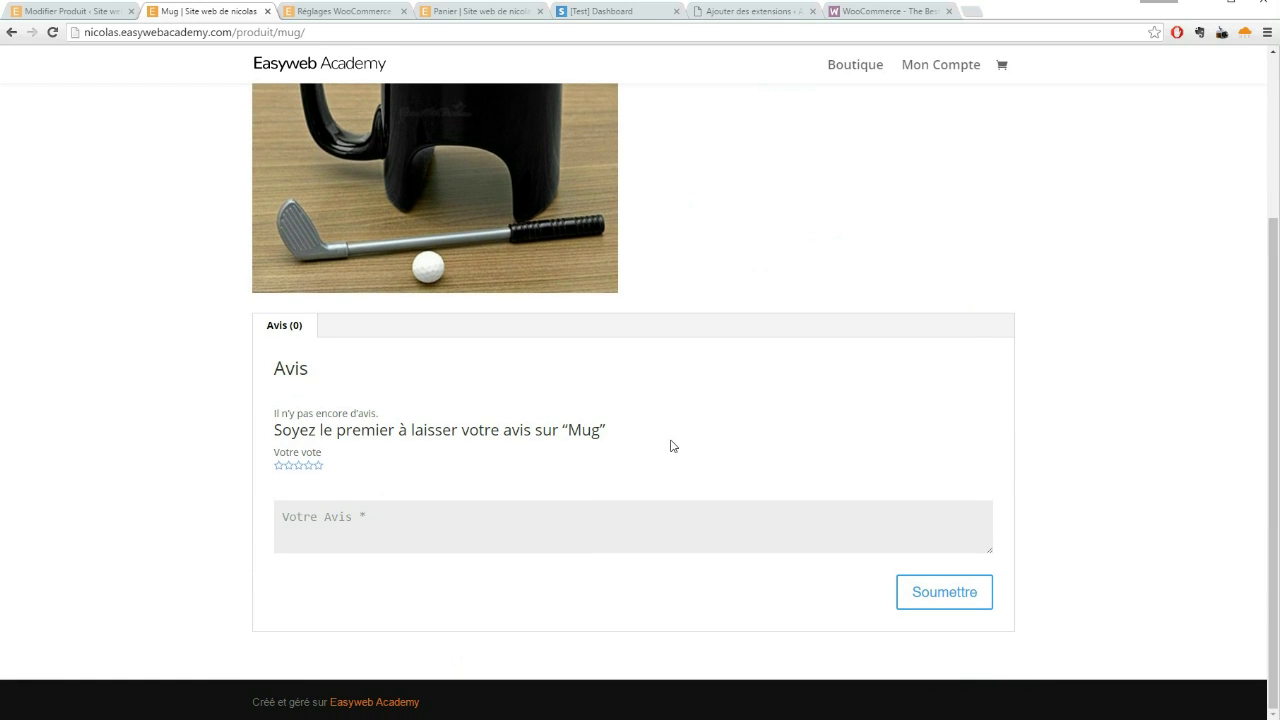
pyautogui.scroll(3, 748, 393)
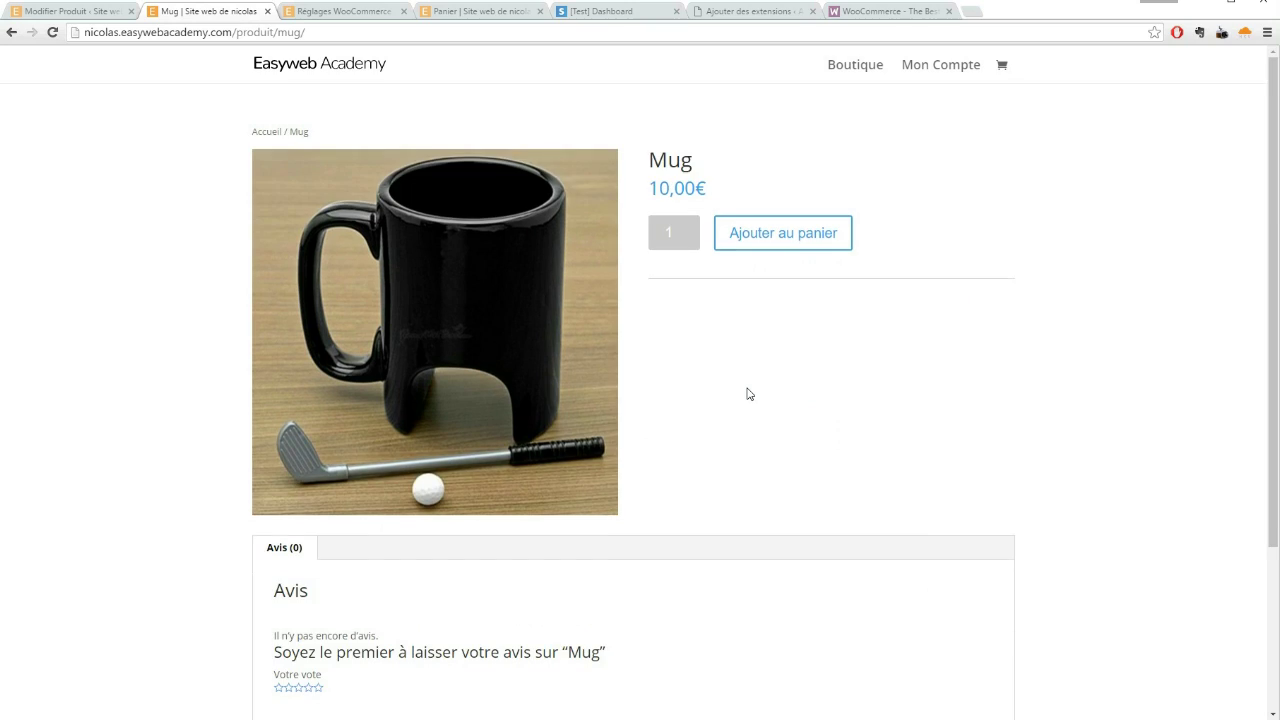
pyautogui.click(792, 238)
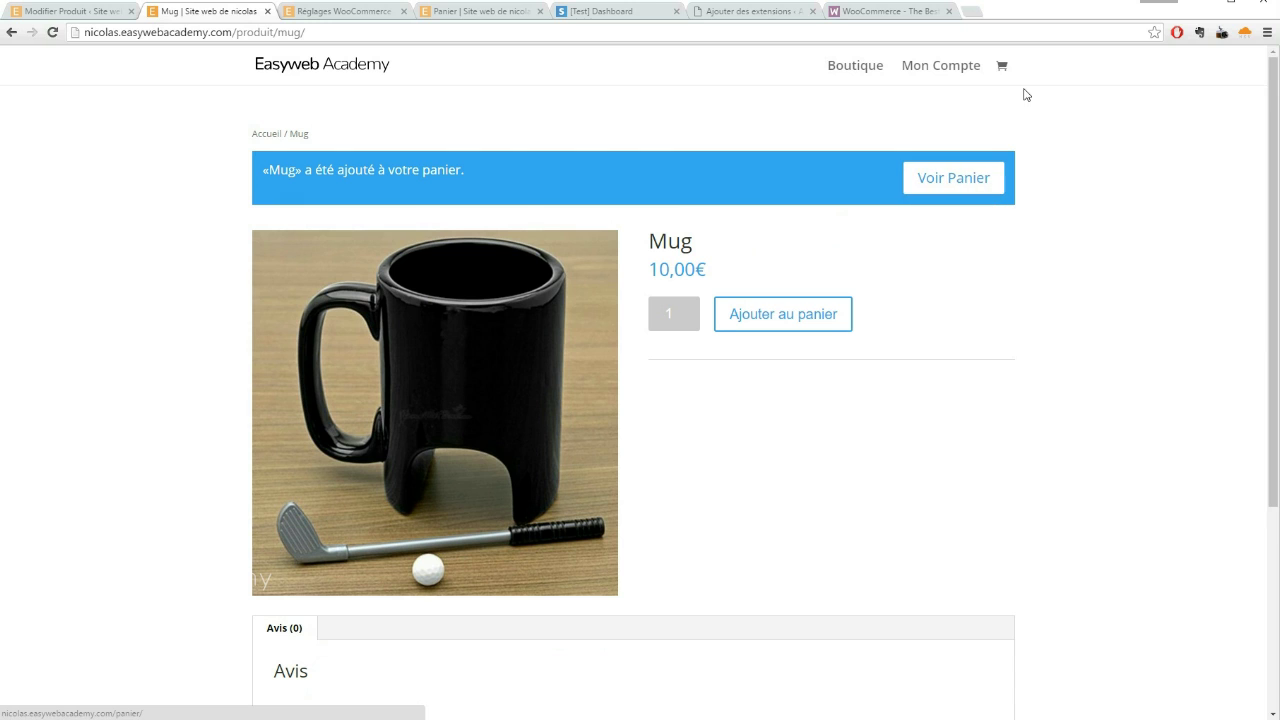
# From the cart, check out the 10,00€ Mug order and pay with PayPal
pyautogui.click(1001, 65)
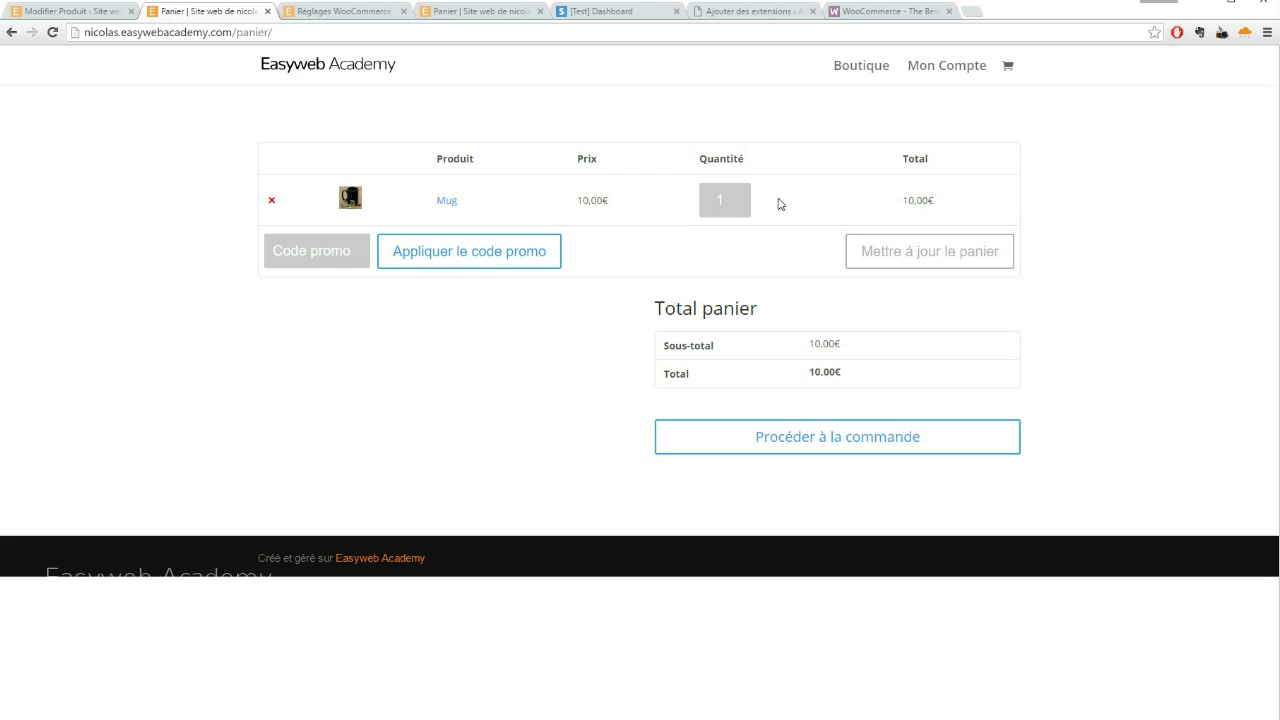
pyautogui.click(812, 446)
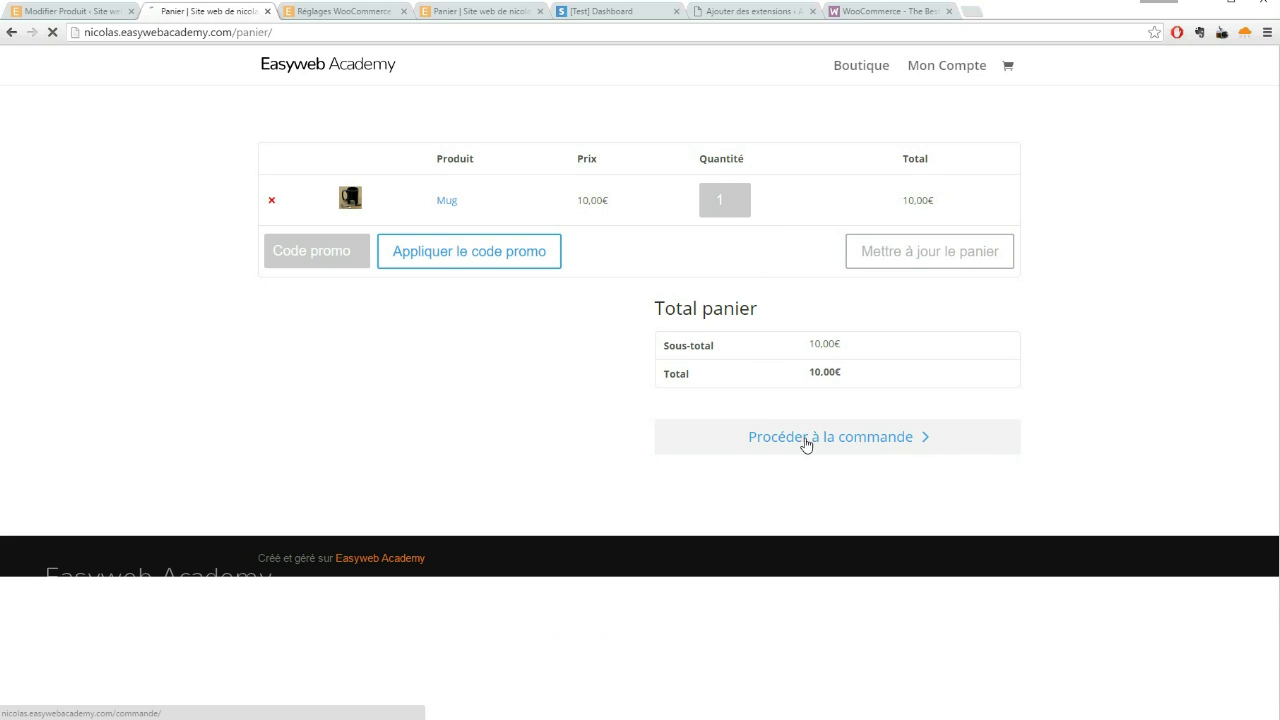
pyautogui.scroll(-3, 434, 381)
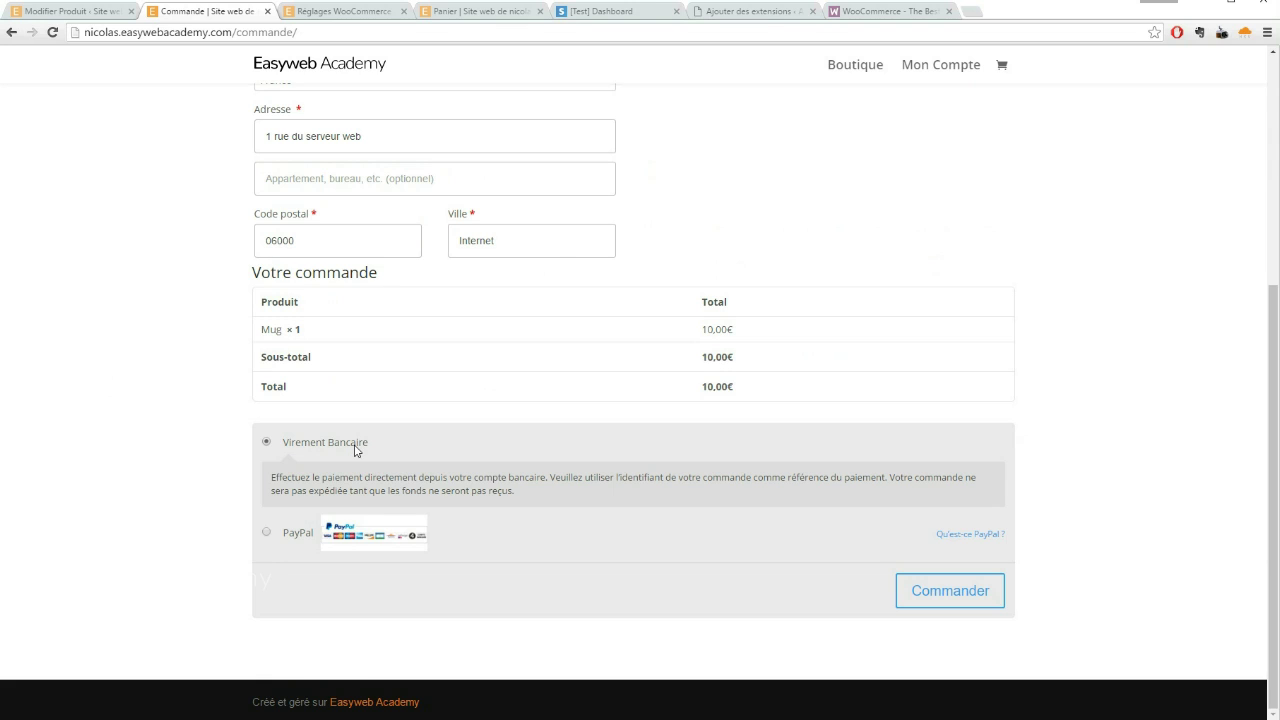
pyautogui.click(266, 532)
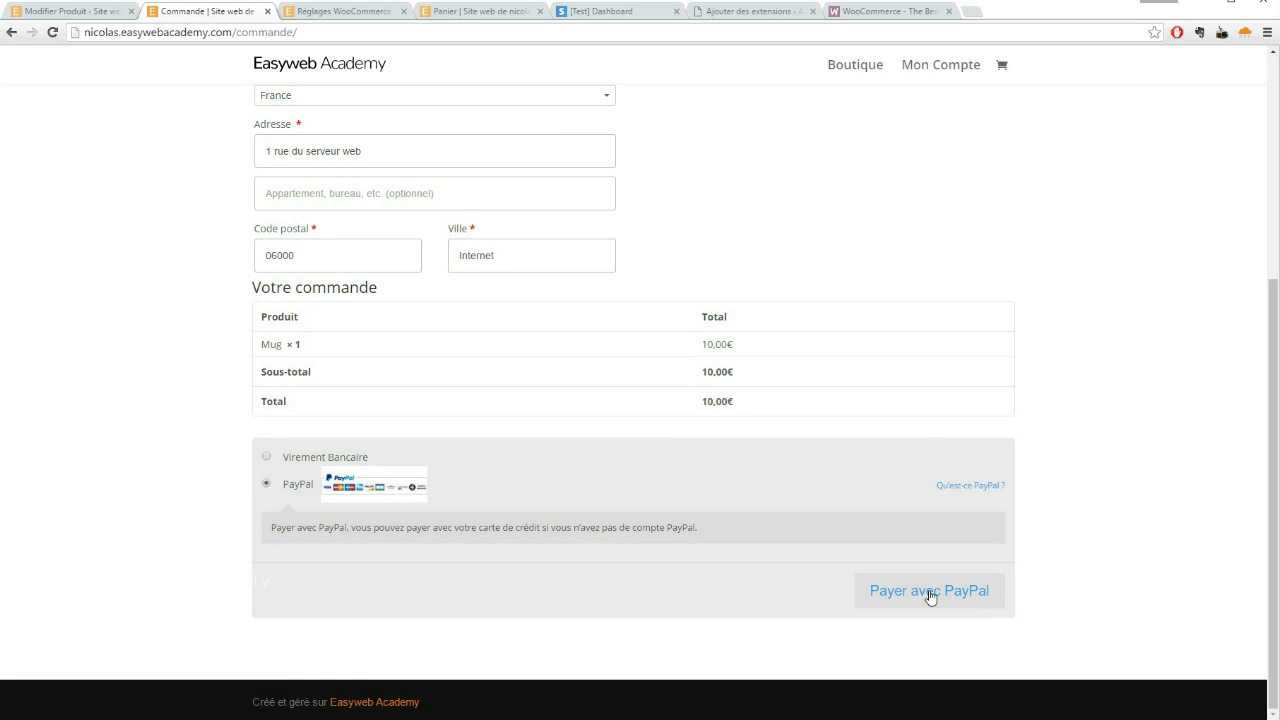
pyautogui.click(928, 595)
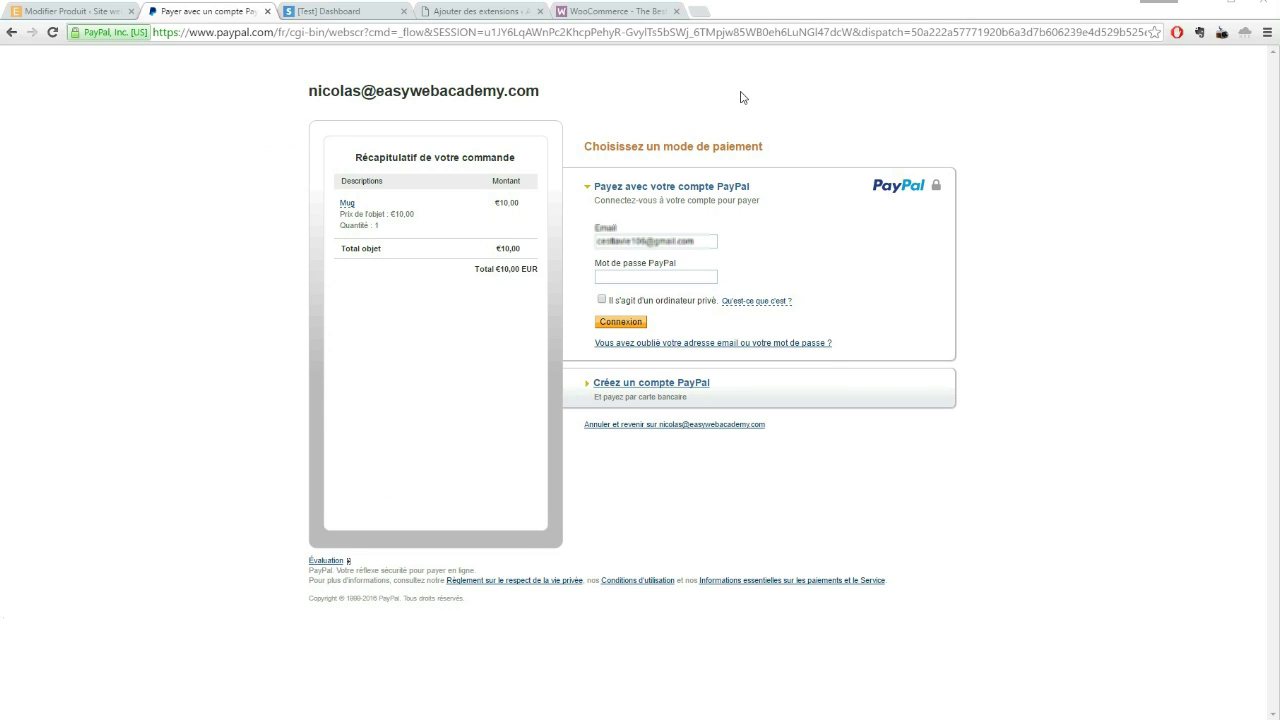
# Return to the WordPress admin and open WooCommerce > Commandes
pyautogui.click(78, 14)
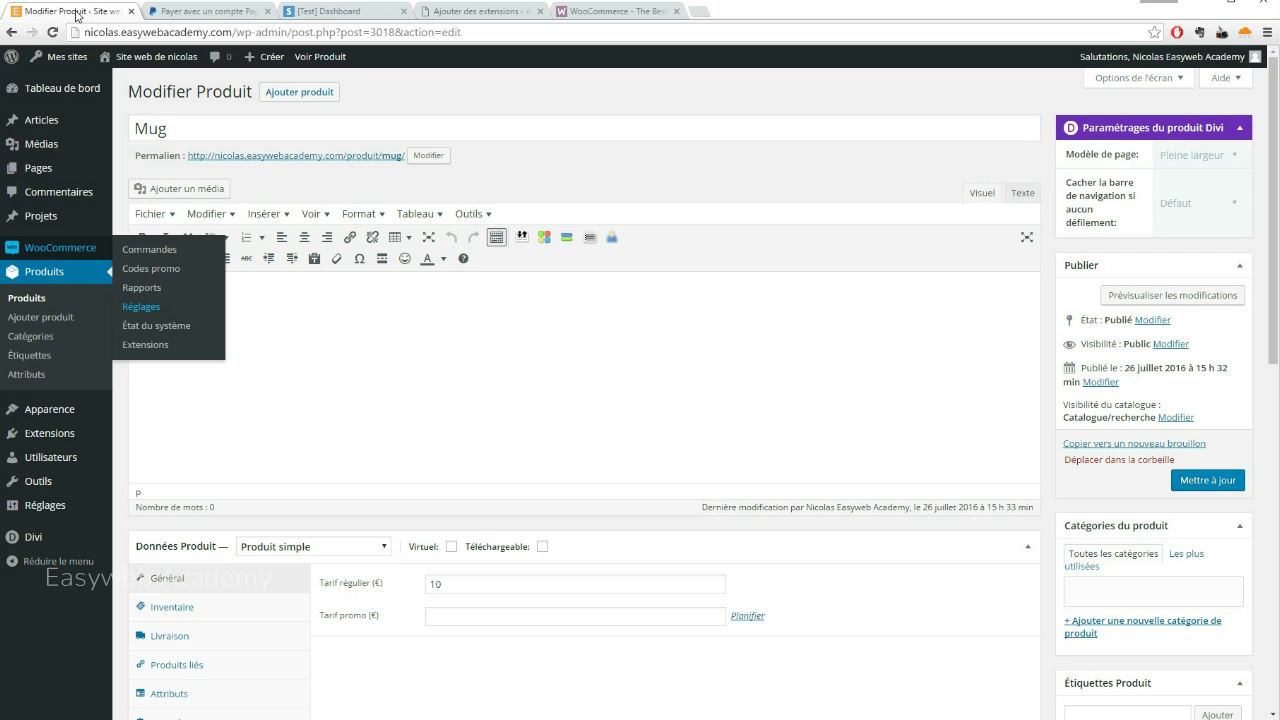
pyautogui.click(46, 250)
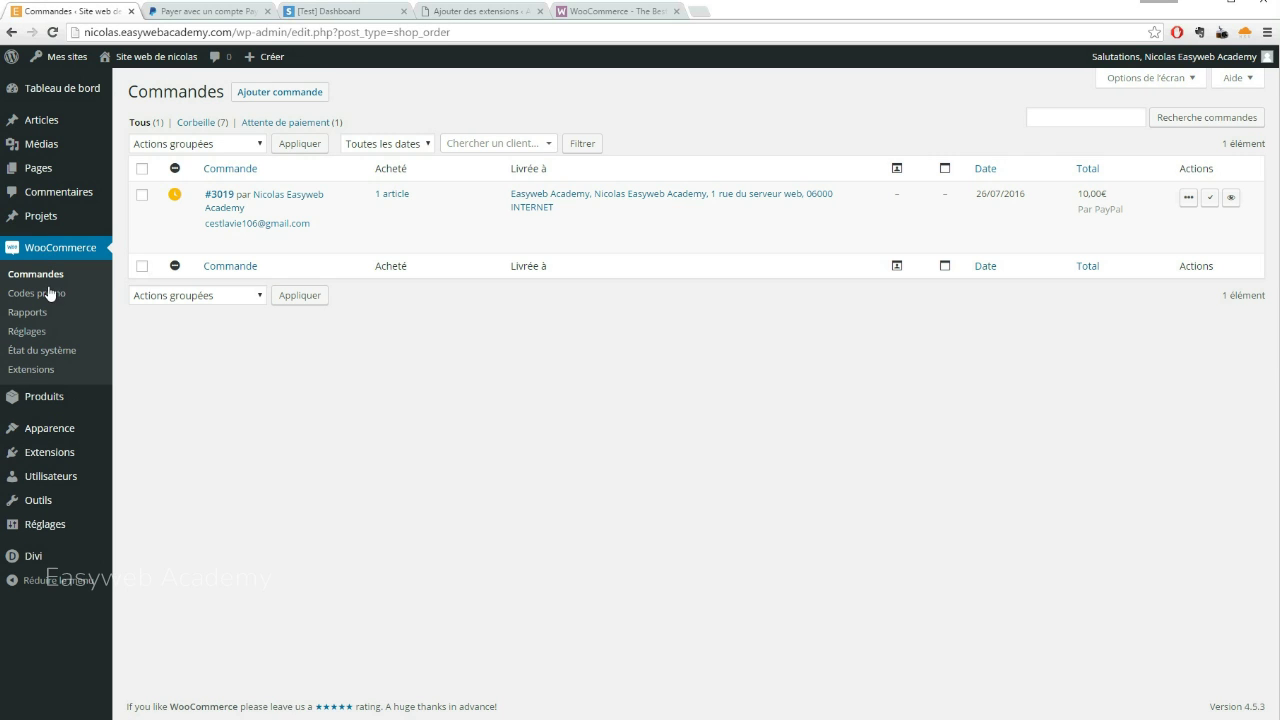
# Go to WooCommerce Réglages > Commande and open the Paiements par chèque gateway
pyautogui.click(30, 336)
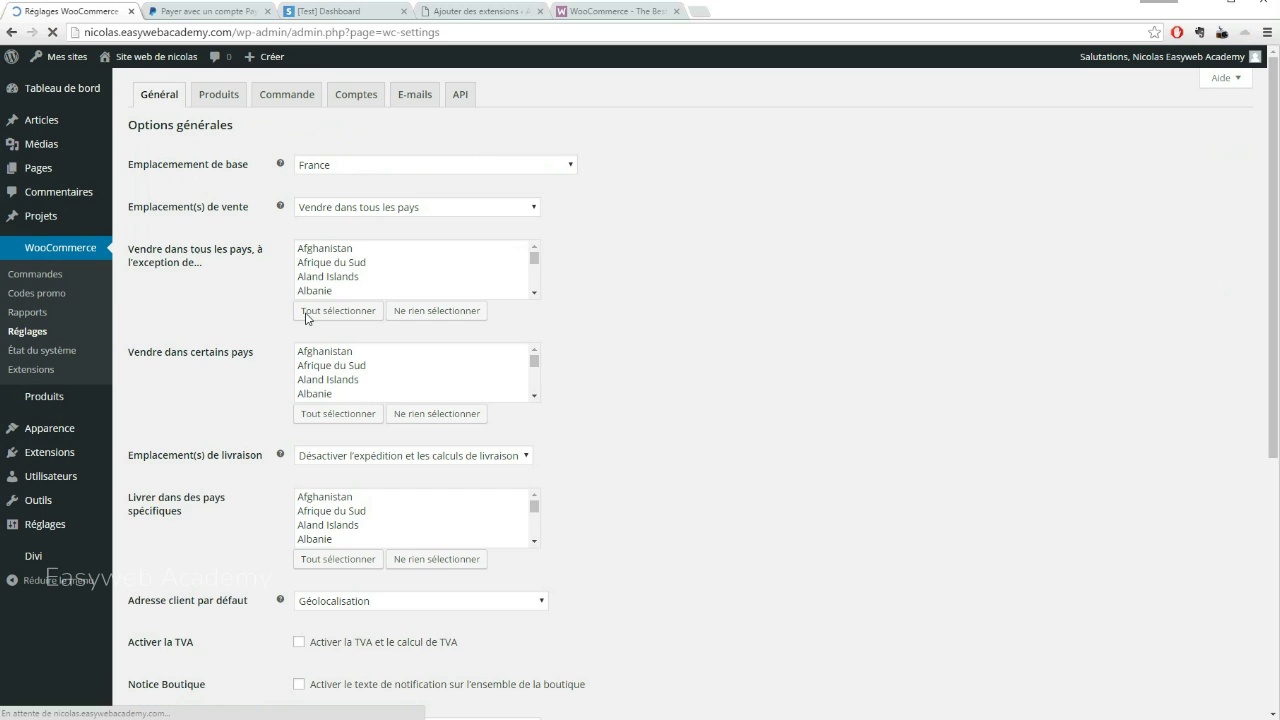
pyautogui.click(287, 95)
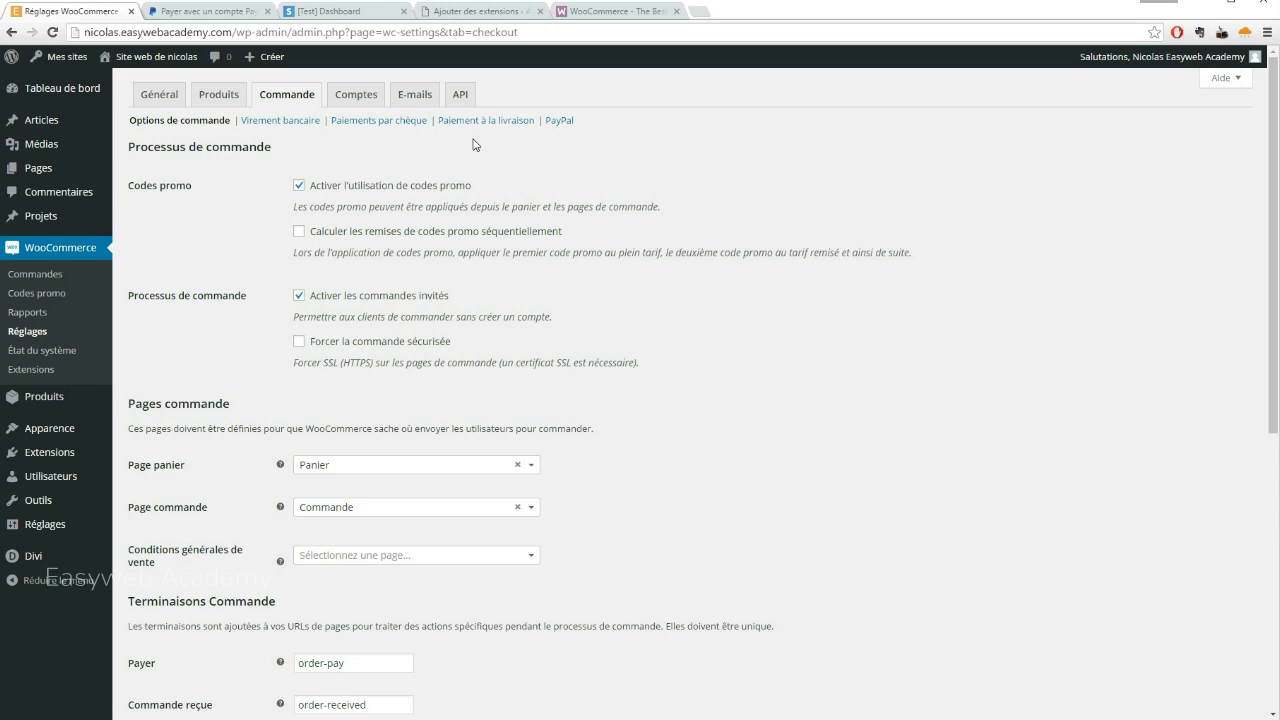
pyautogui.scroll(-5, 391, 212)
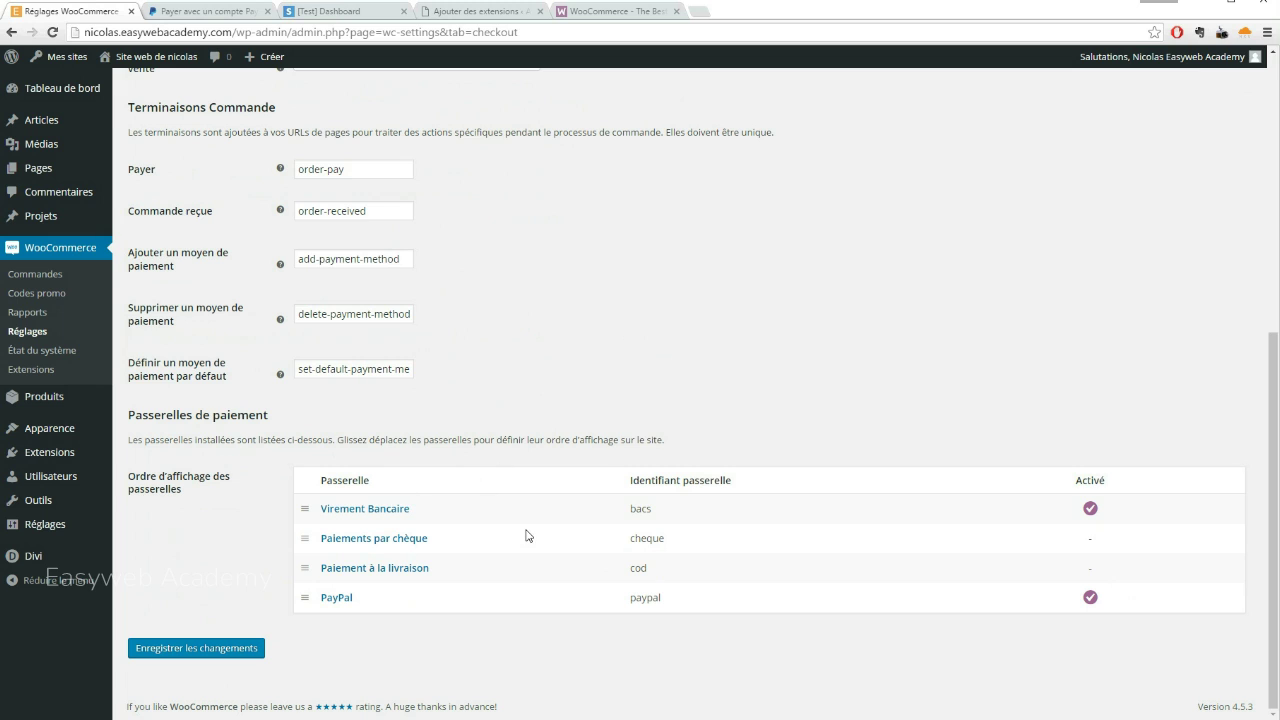
pyautogui.click(364, 541)
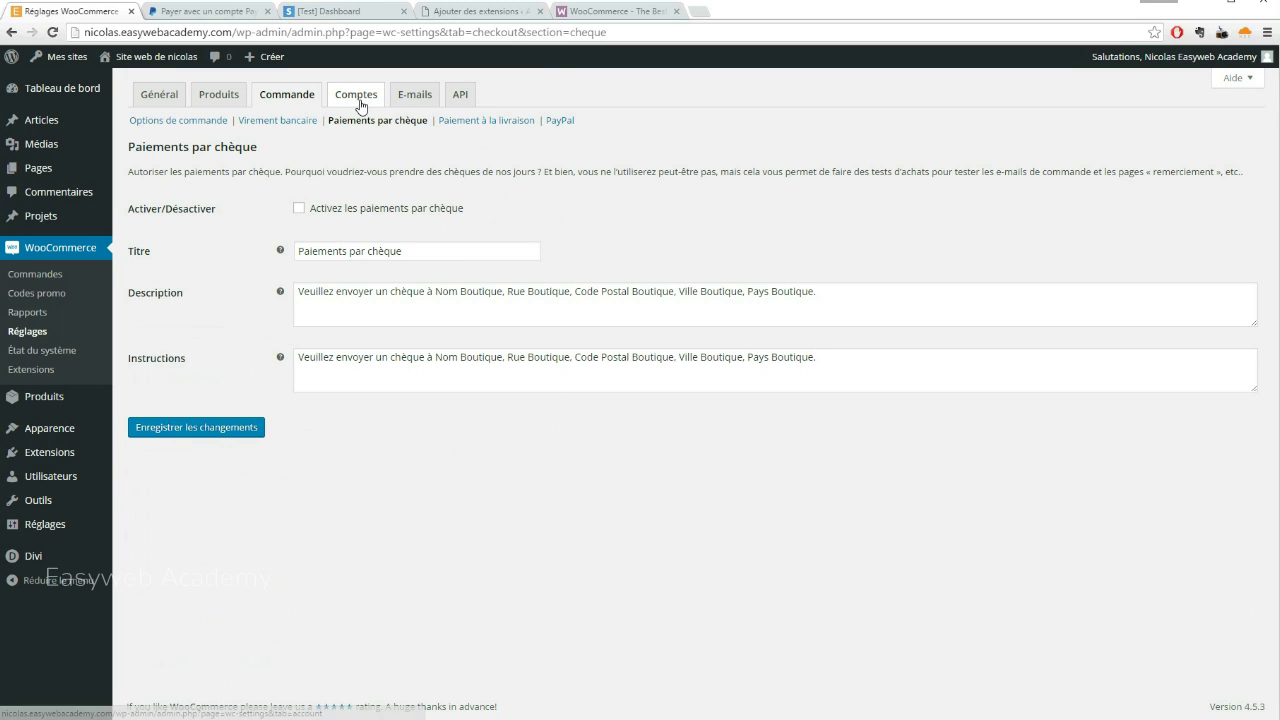
# Enable and save cheque payments, then review the gateway list in Options de commande
pyautogui.click(299, 208)
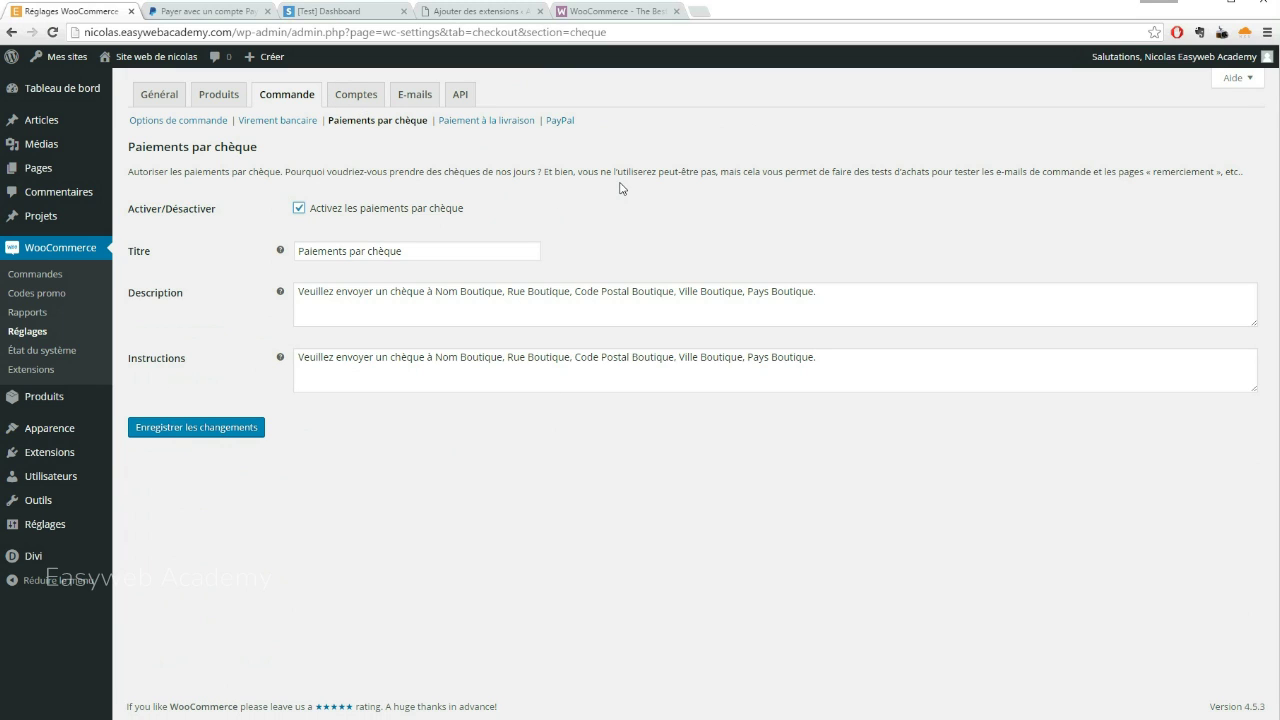
pyautogui.click(212, 434)
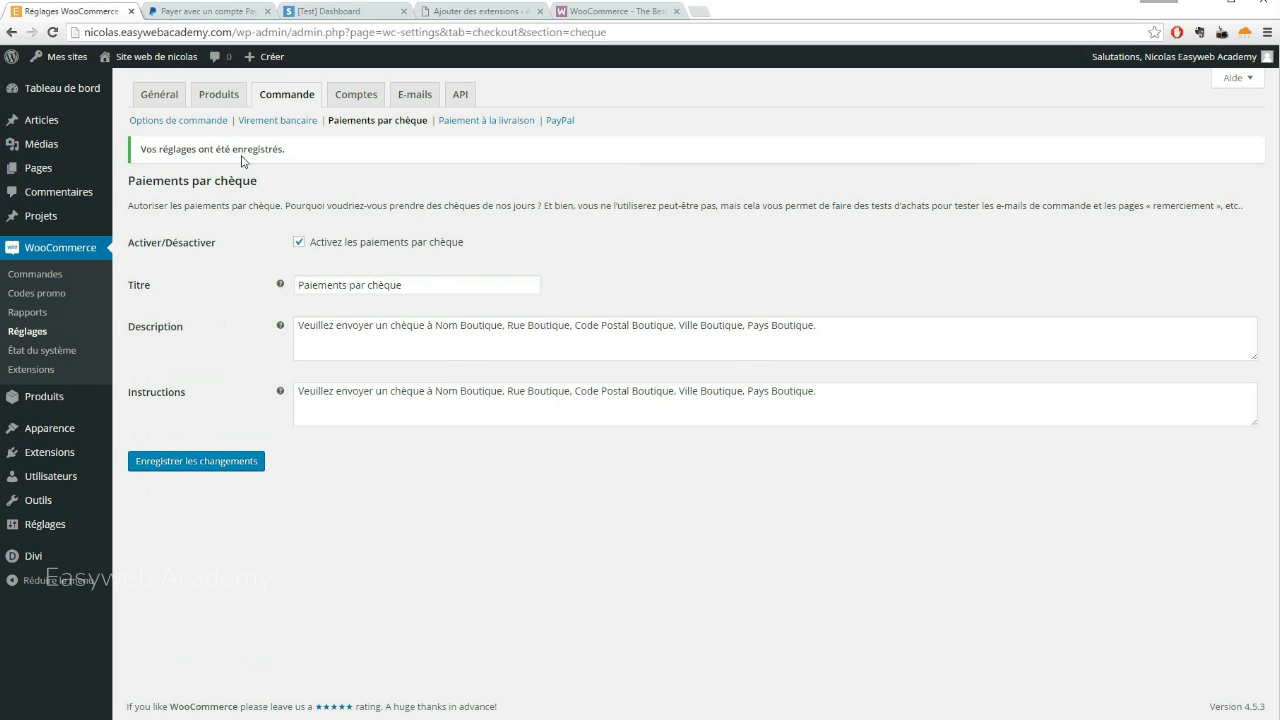
pyautogui.click(190, 121)
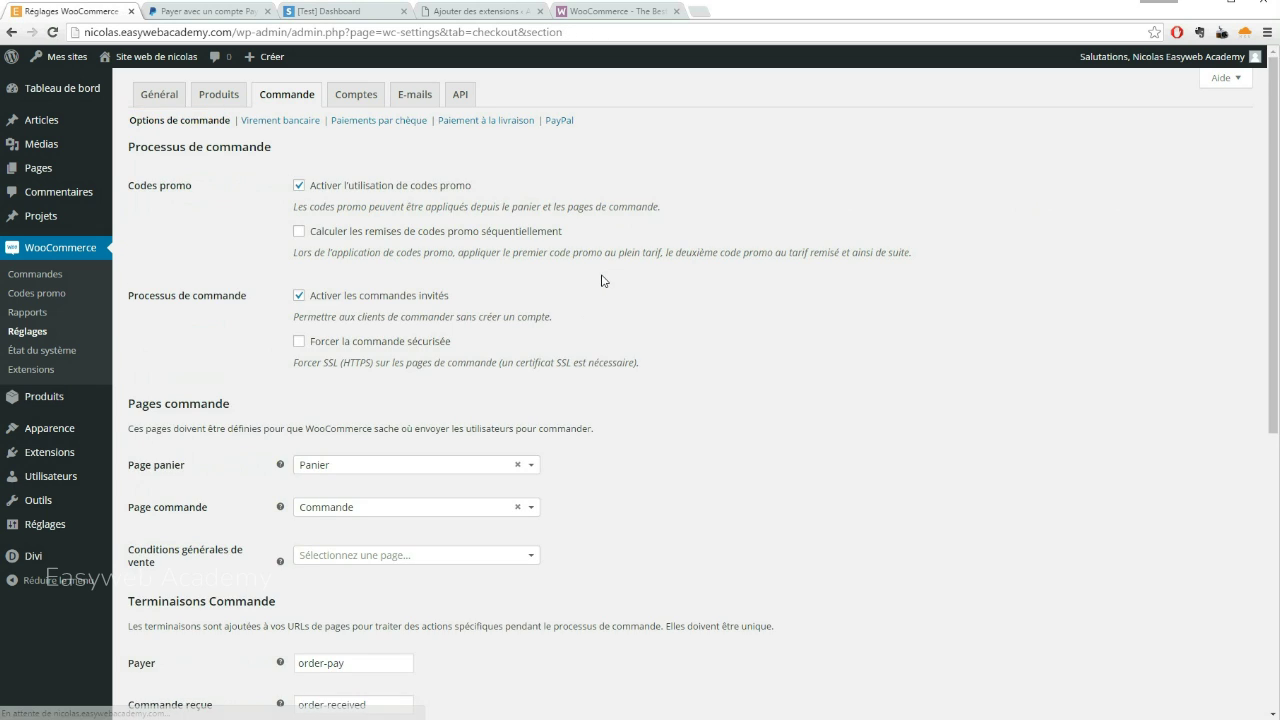
pyautogui.scroll(-6, 651, 314)
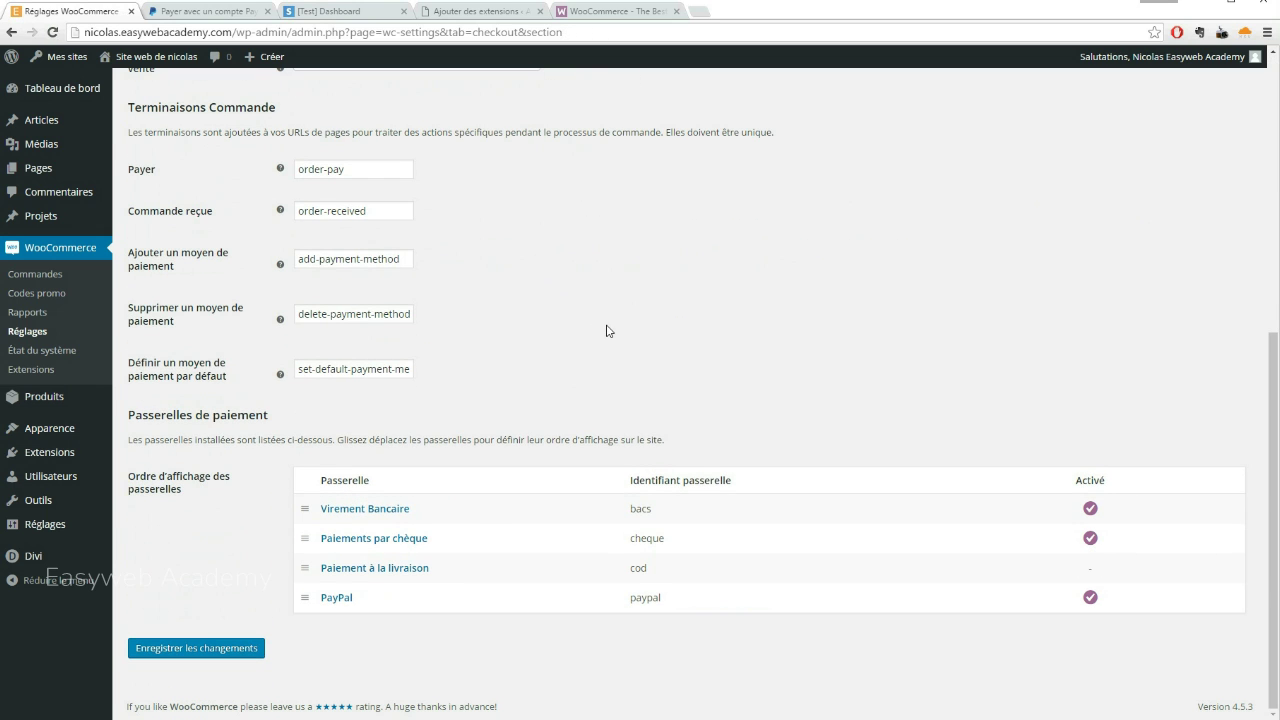
pyautogui.scroll(5, 576, 342)
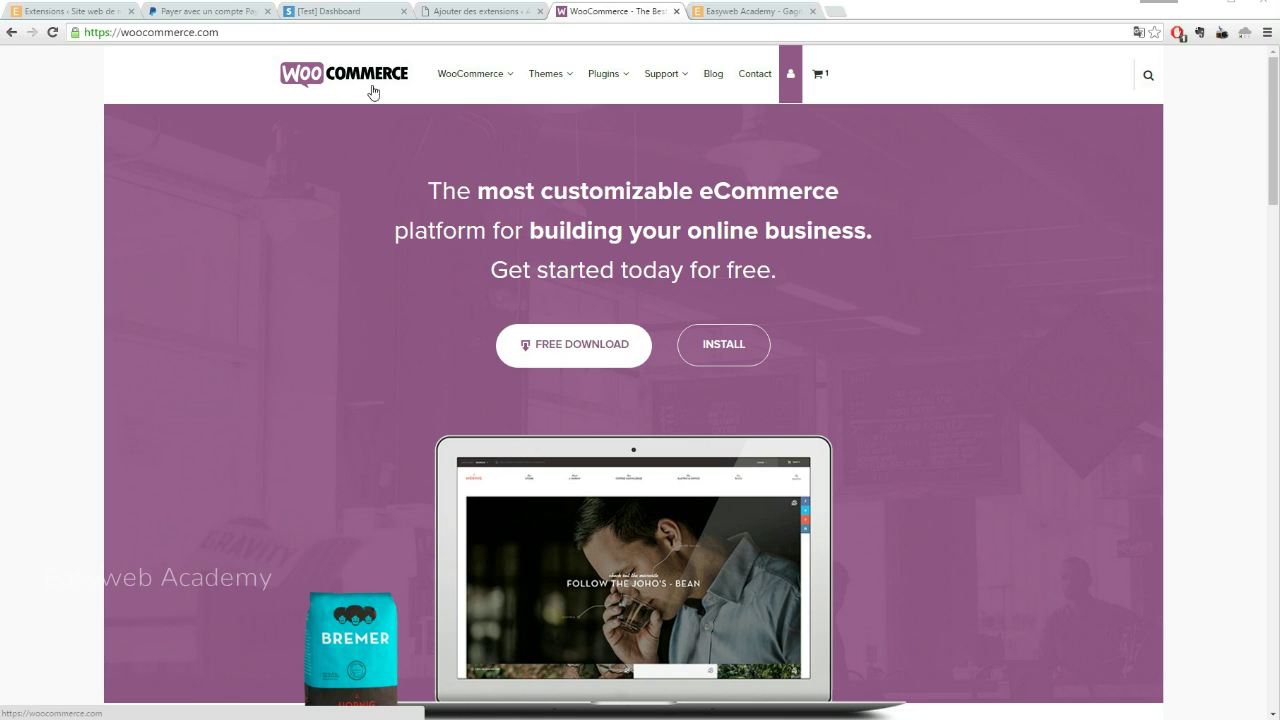
# Search WooCommerce.com for stripe and open the Stripe extension page
pyautogui.click(1148, 75)
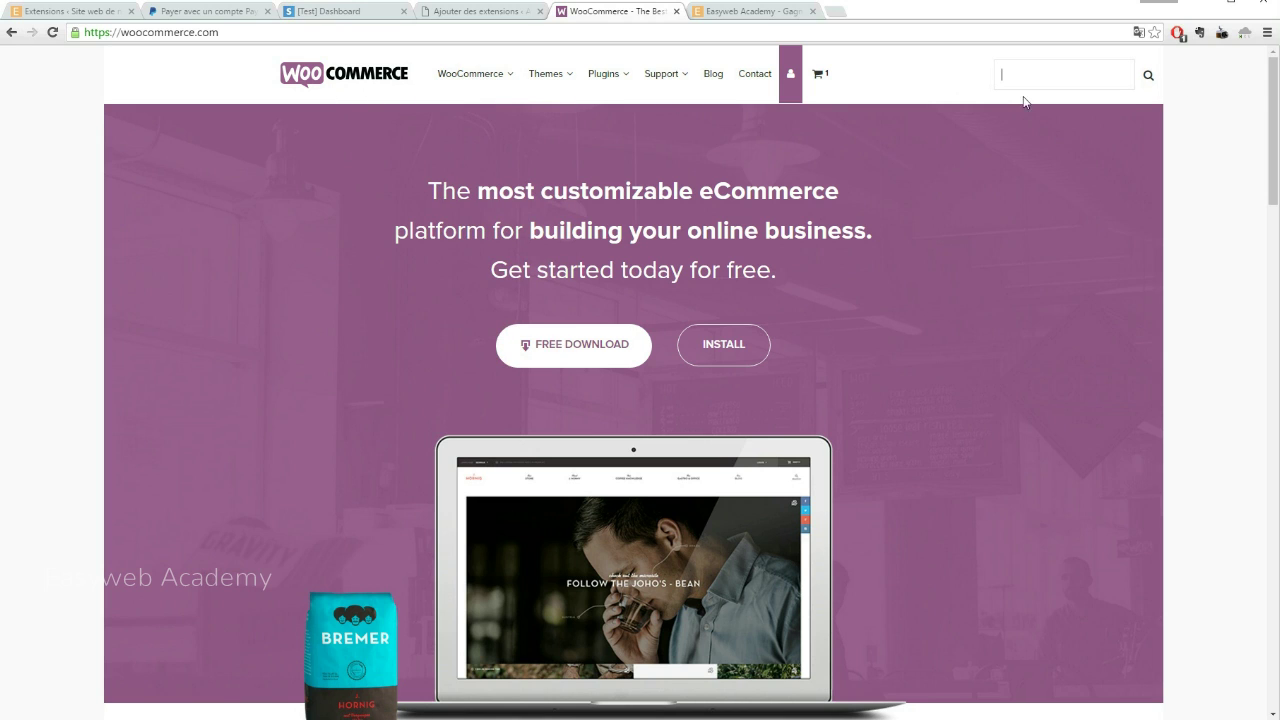
pyautogui.click(1044, 74)
pyautogui.write('stripe')
pyautogui.press('Return')
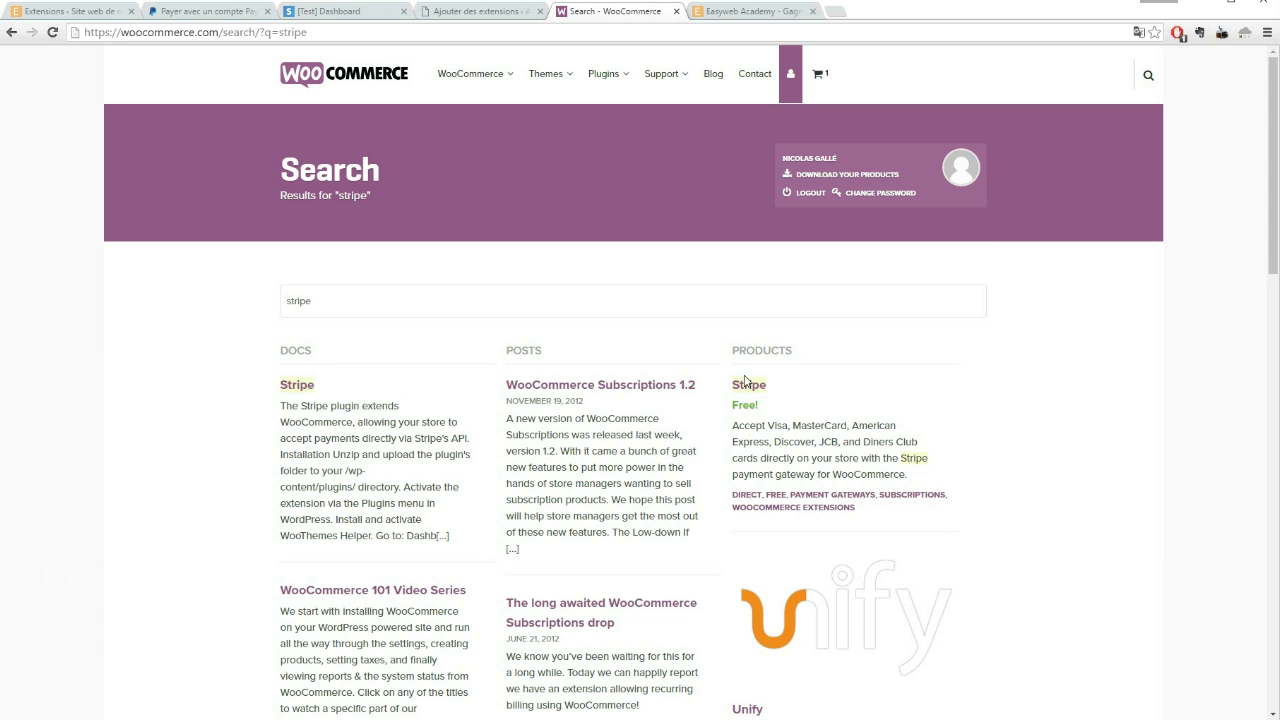
pyautogui.click(745, 385)
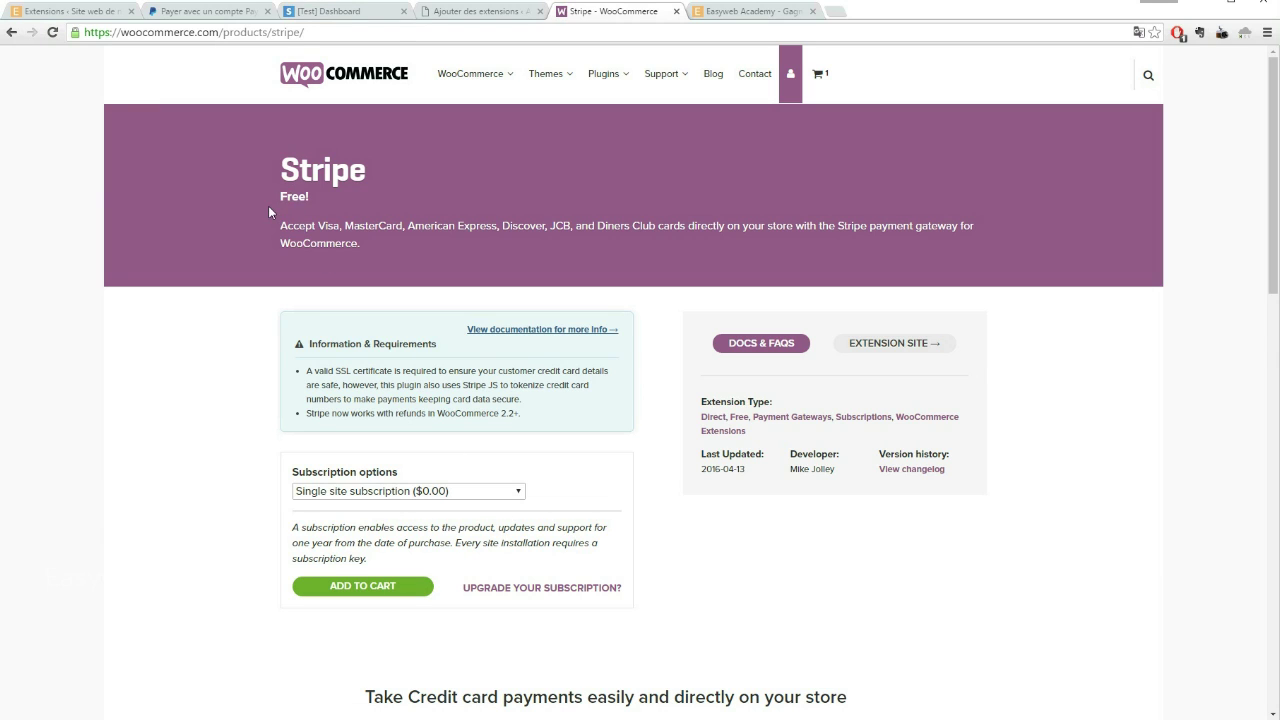
# Point out that the Stripe extension is Free, then go to the Ajouter des extensions page
pyautogui.moveTo(282, 196); pyautogui.dragTo(323, 196)
pyautogui.click(325, 200)
pyautogui.click(466, 12)
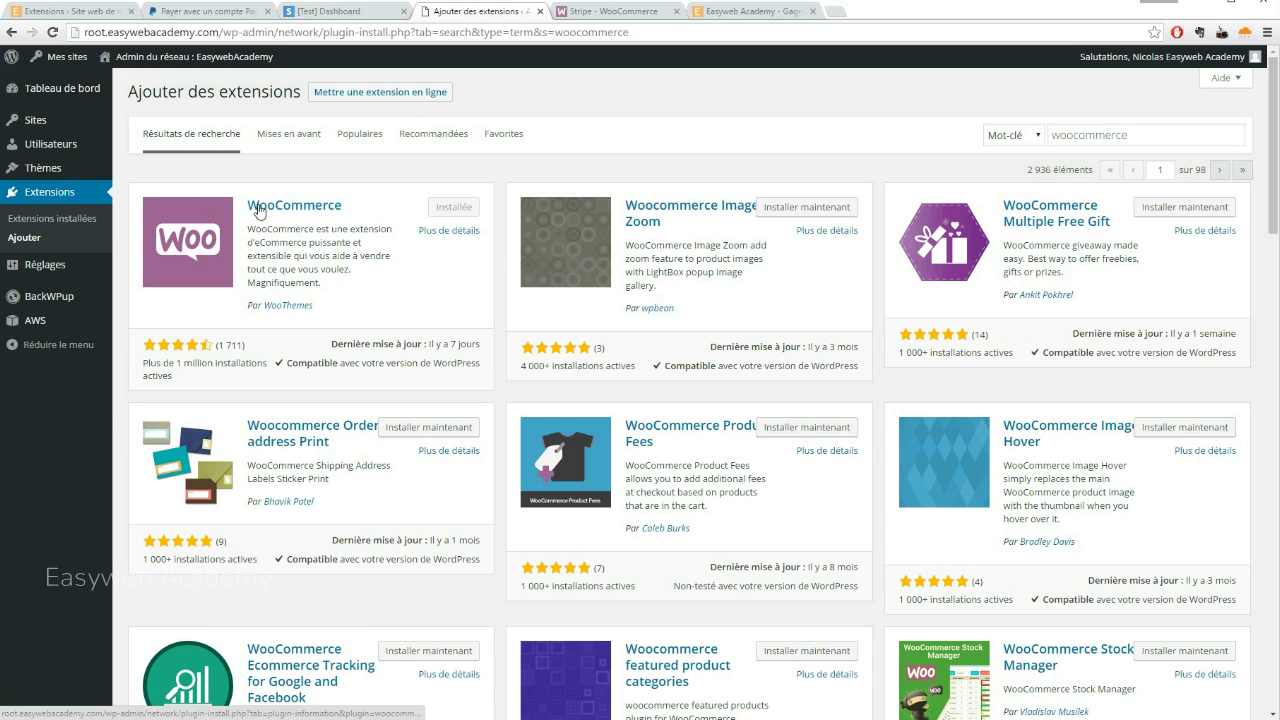
# Search the plugin directory for woocommerce stripe, then return to the site's plugins list
pyautogui.click(1134, 138)
pyautogui.write('stripe')
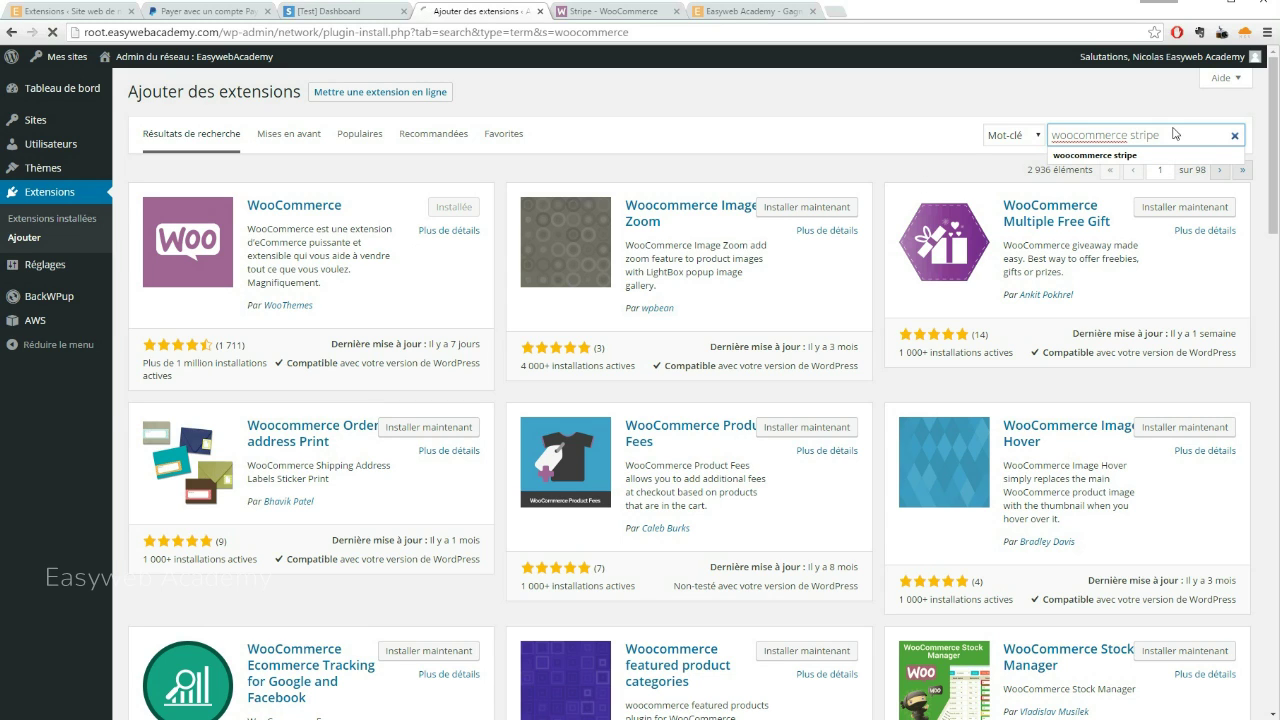
pyautogui.press('Return')
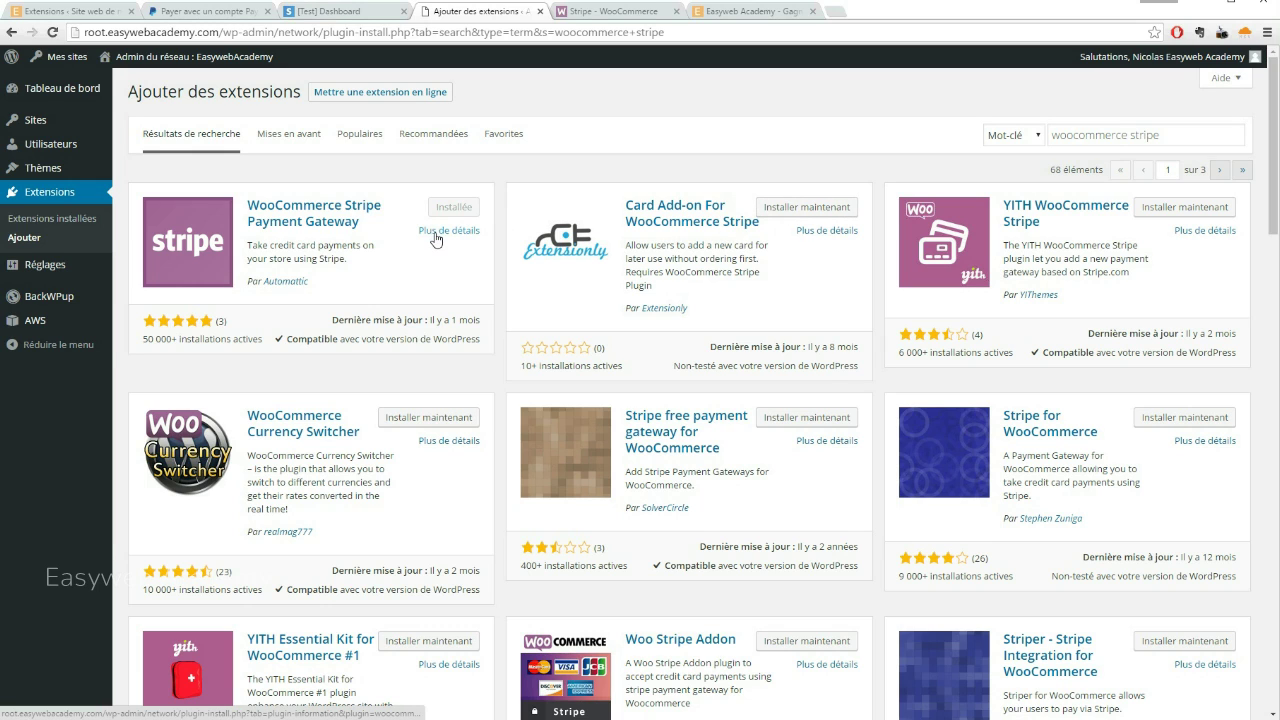
pyautogui.click(60, 11)
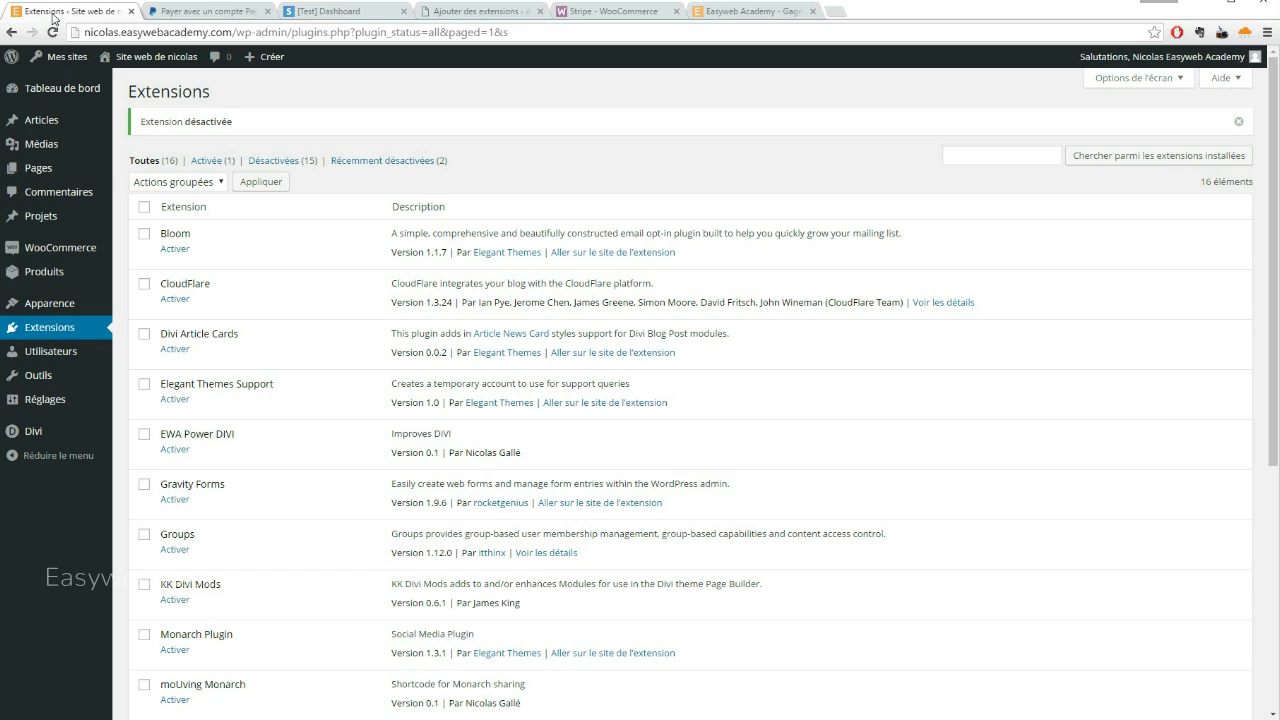
# Activate the WooCommerce Stripe Gateway plugin in the plugins list
pyautogui.scroll(-2, 277, 331)
pyautogui.scroll(-3, 277, 331)
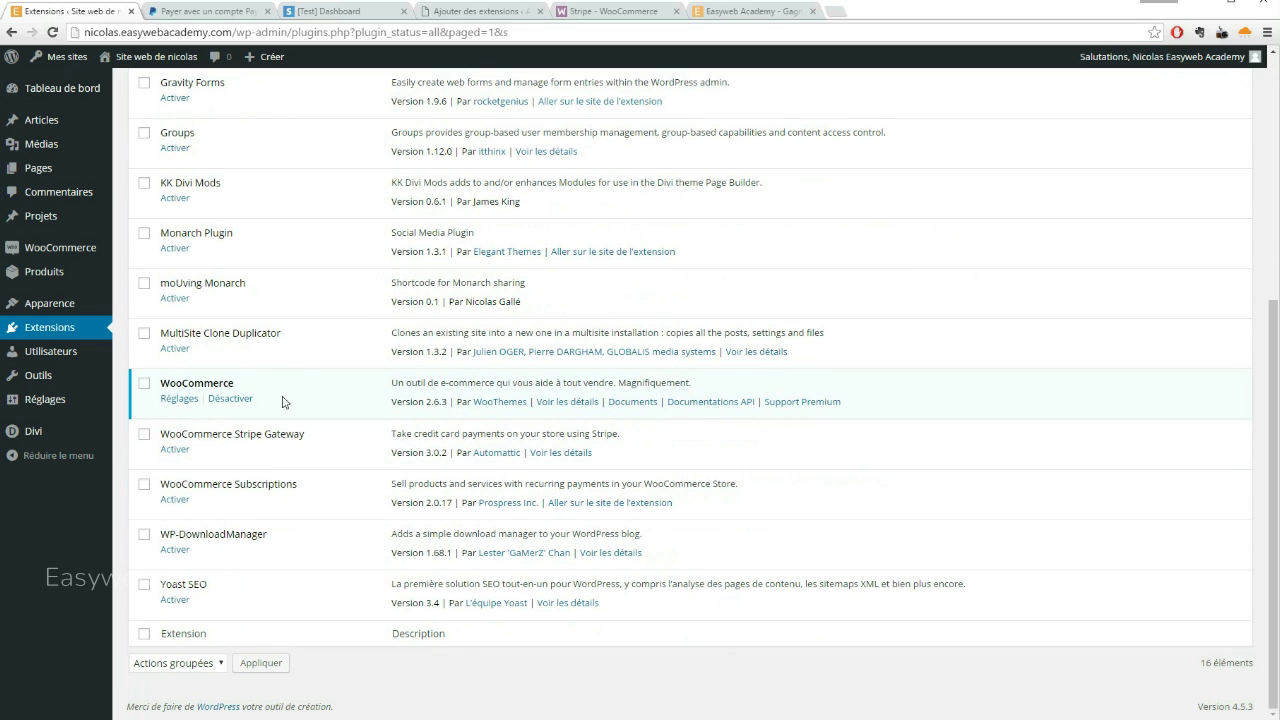
pyautogui.moveTo(157, 436); pyautogui.dragTo(306, 436)
pyautogui.click(312, 449)
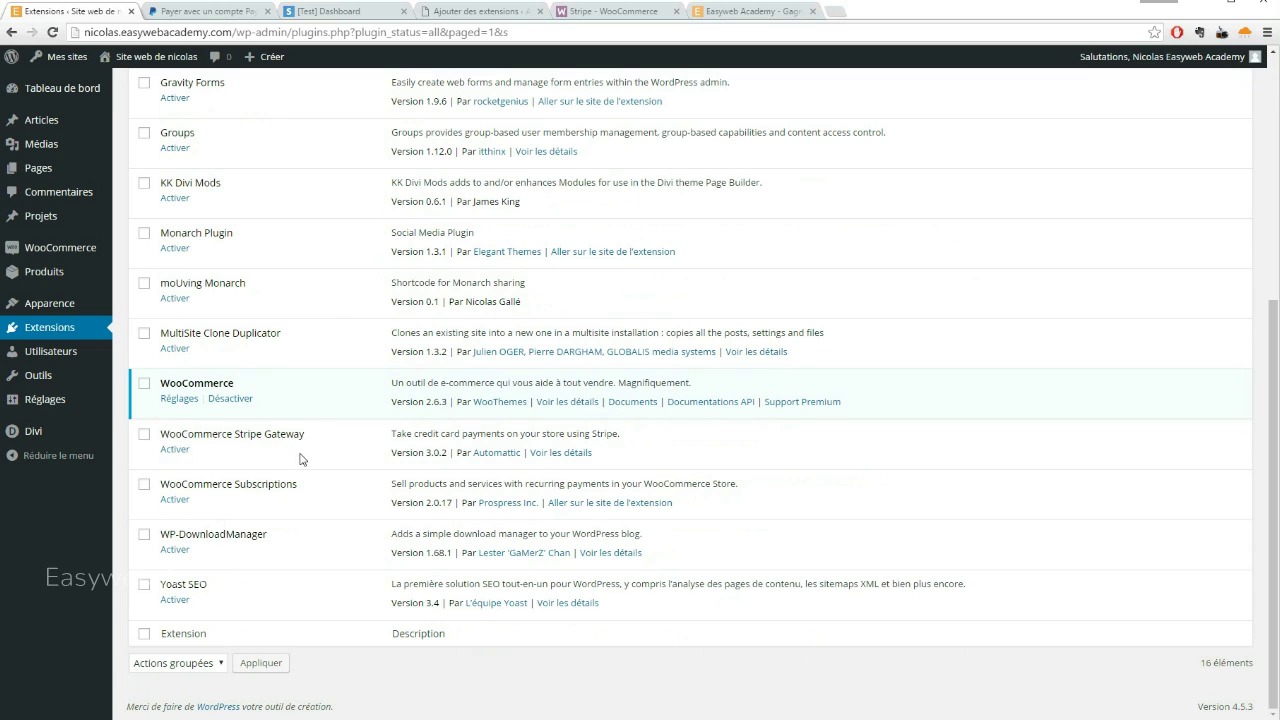
pyautogui.click(174, 451)
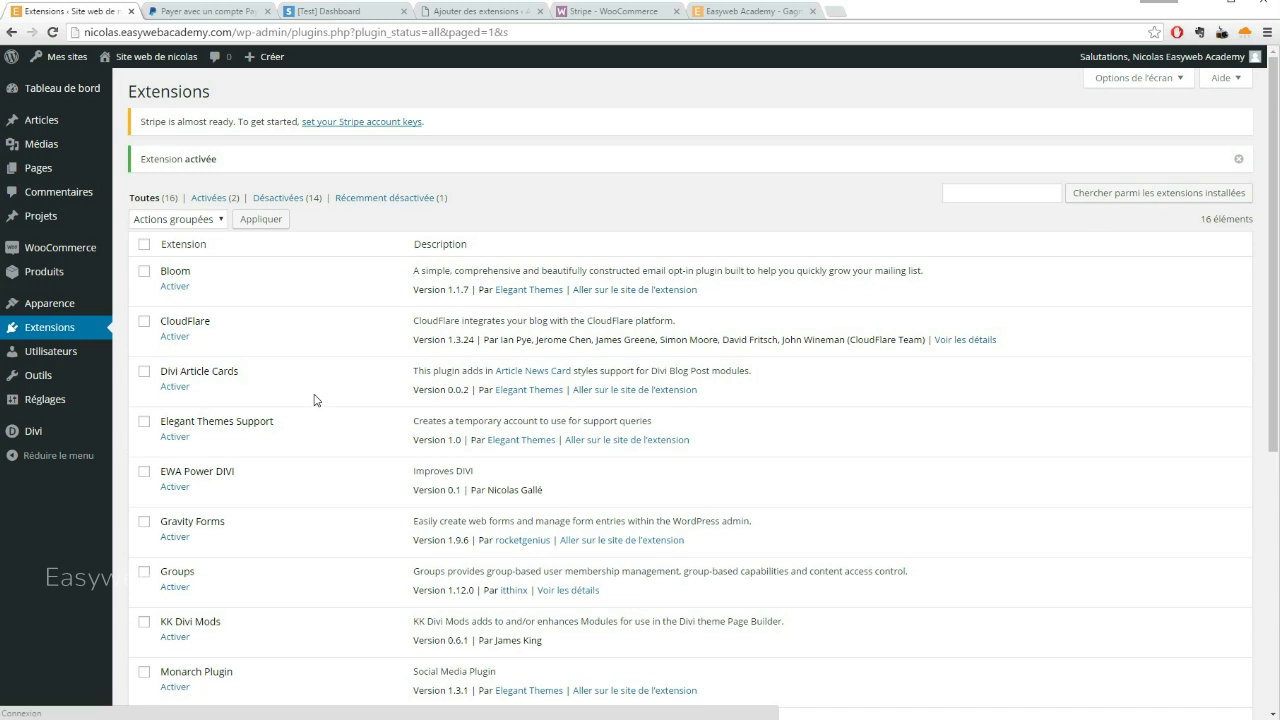
# Open WooCommerce > Réglages from the admin sidebar
pyautogui.scroll(-4, 334, 406)
pyautogui.scroll(4, 338, 405)
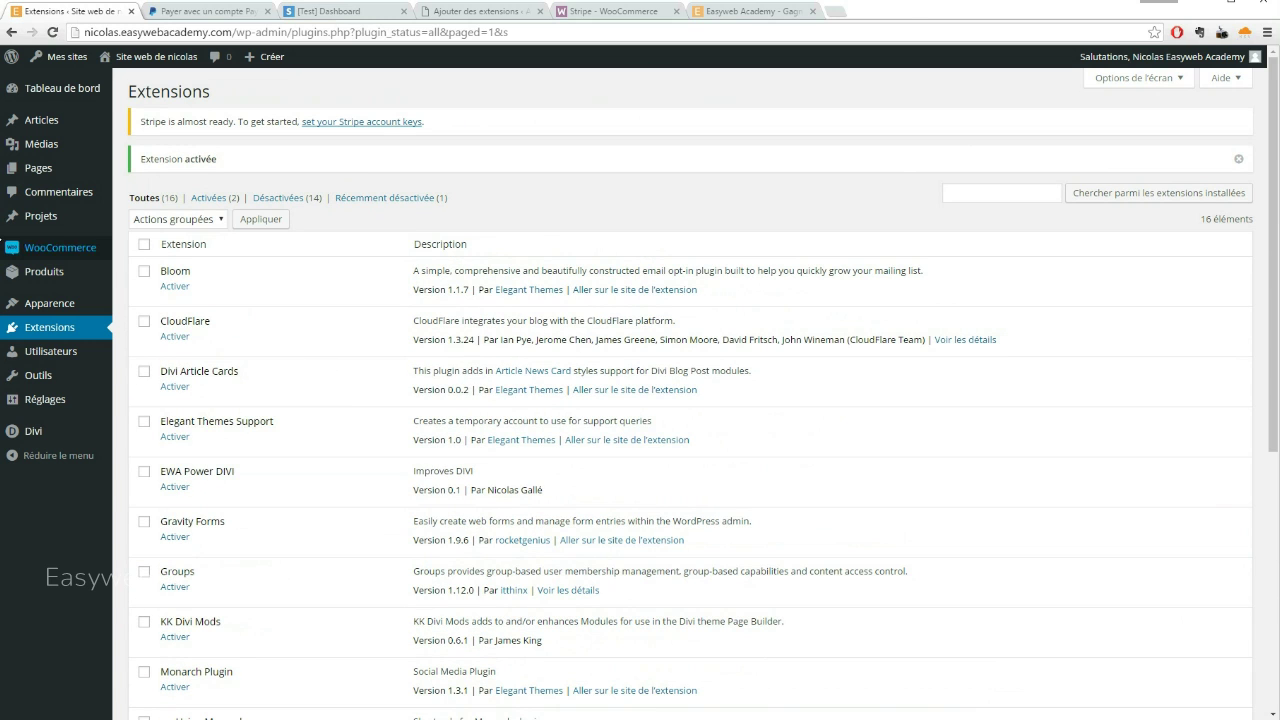
pyautogui.moveTo(55, 250)
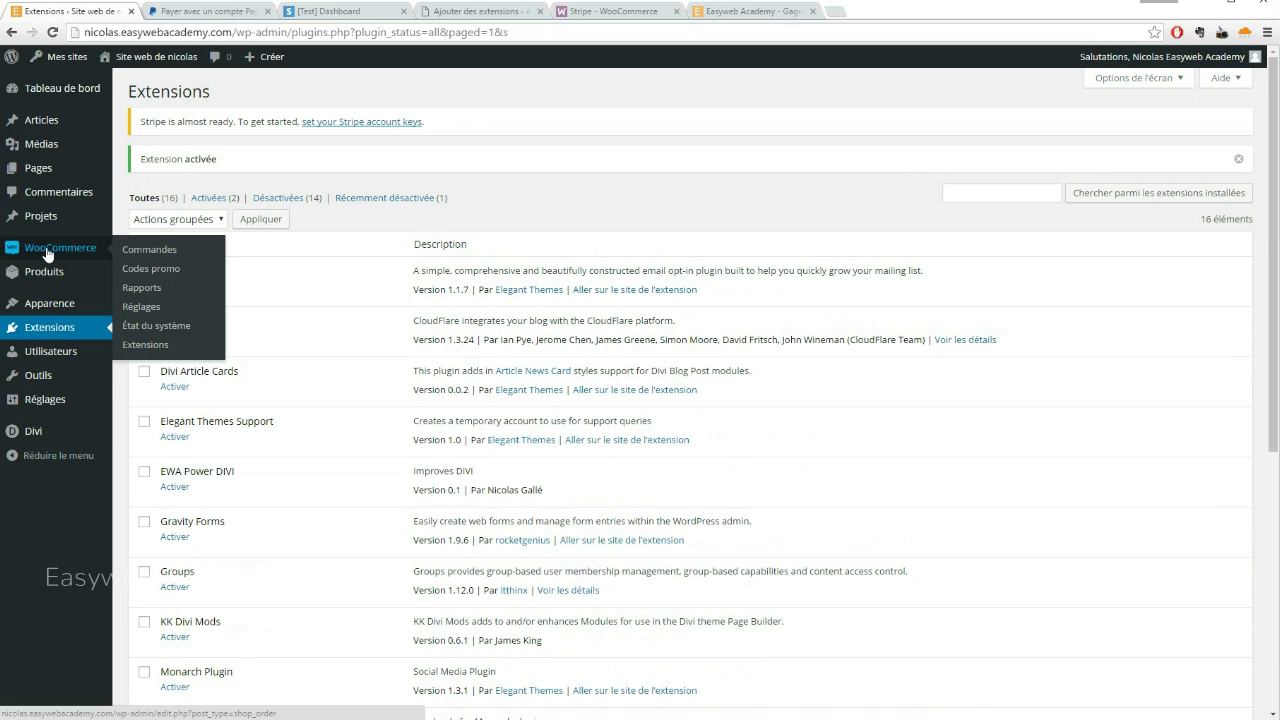
pyautogui.click(141, 307)
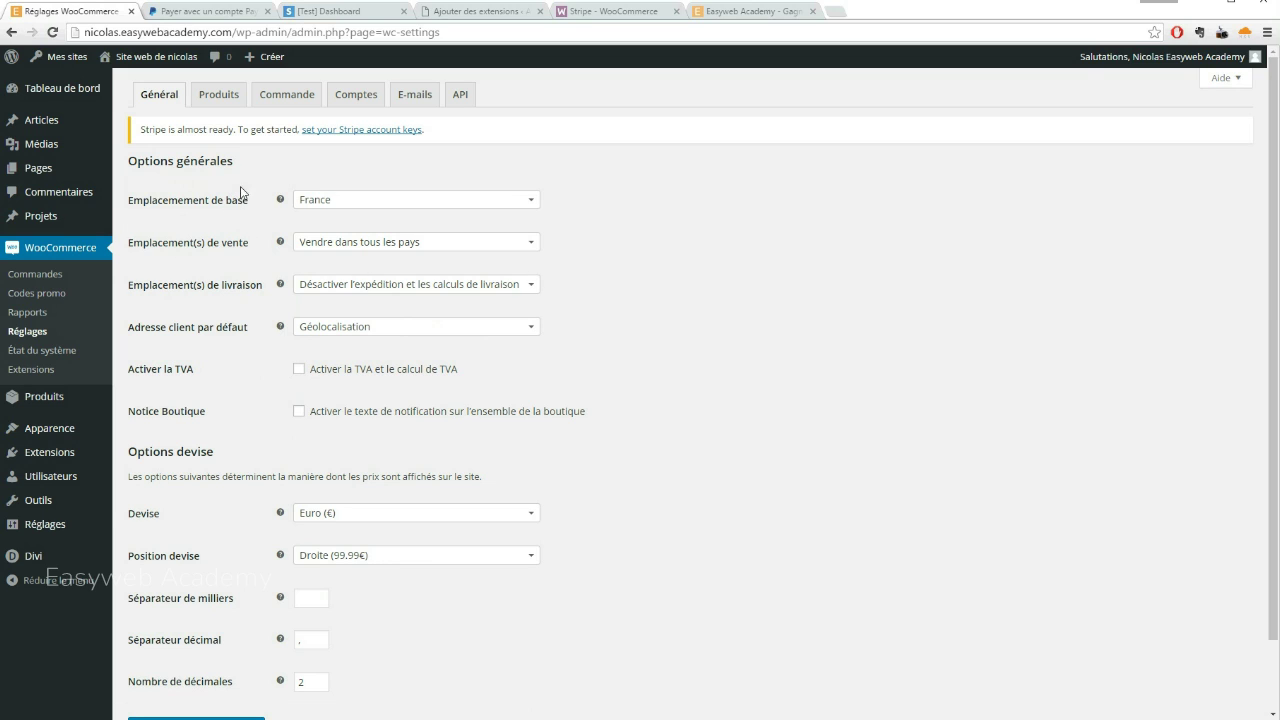
# Under the Commande settings, open the Stripe gateway section and highlight its description
pyautogui.click(287, 95)
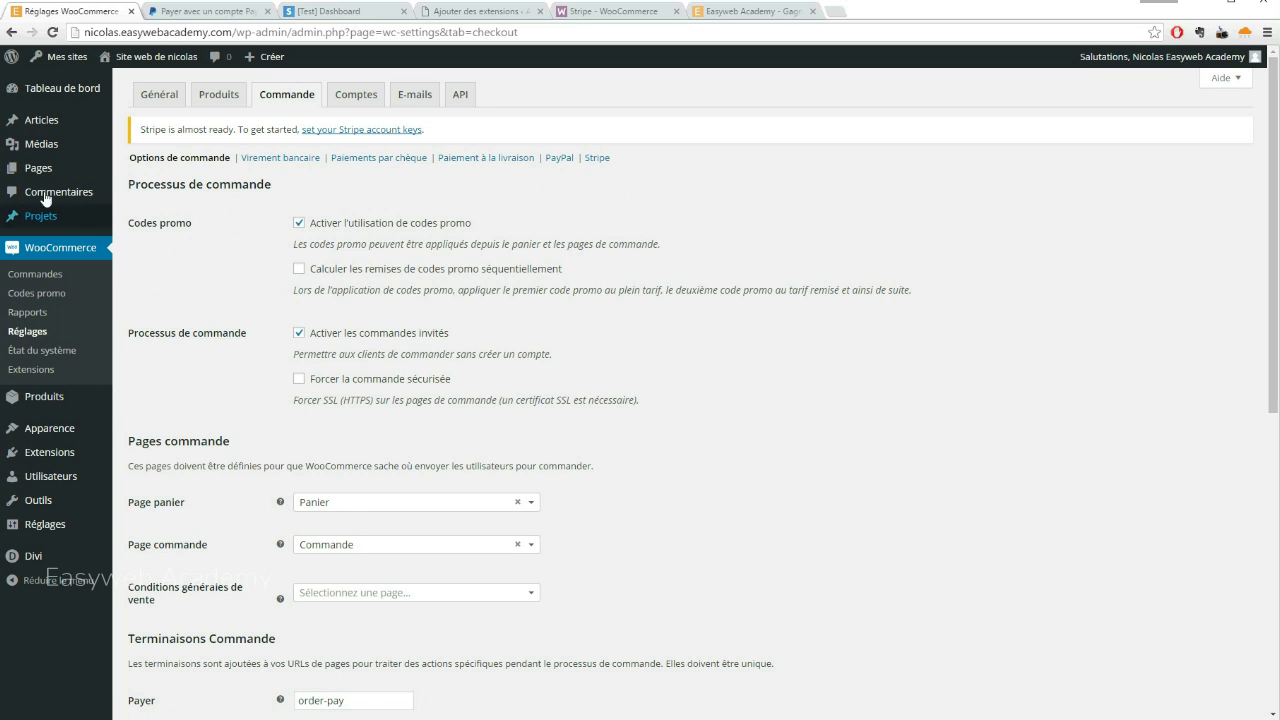
pyautogui.moveTo(54, 428)
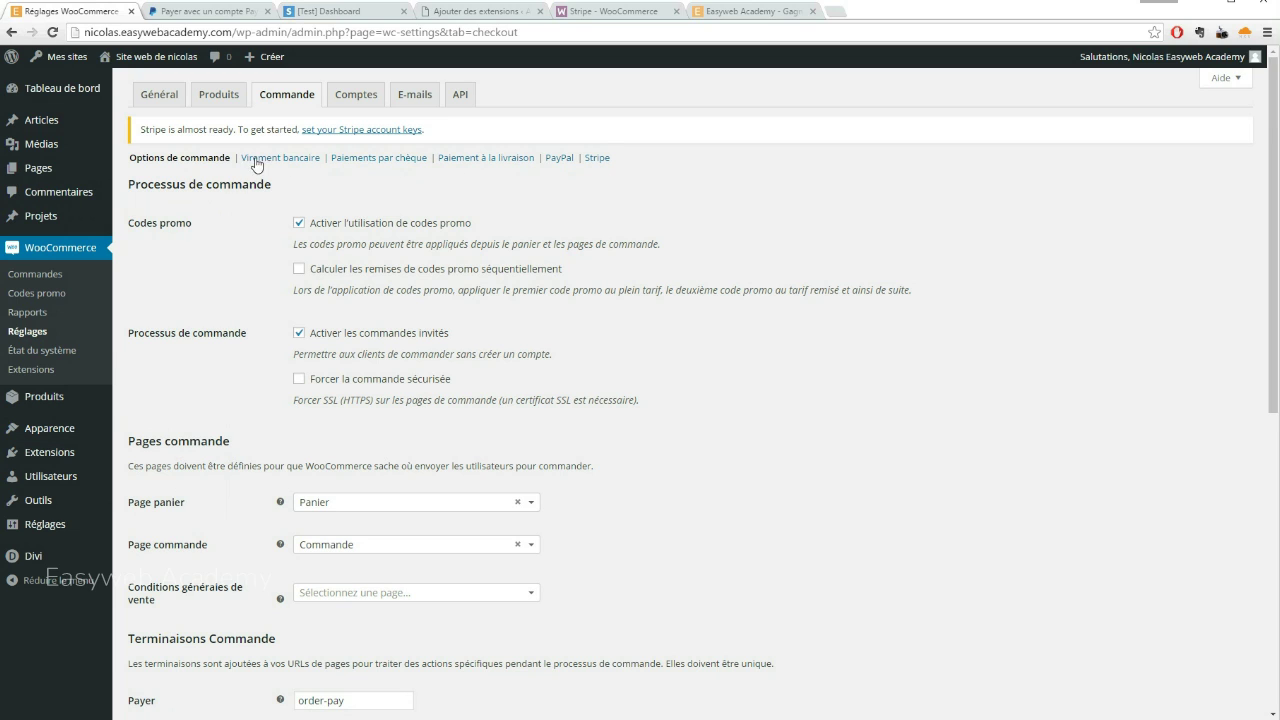
pyautogui.click(598, 159)
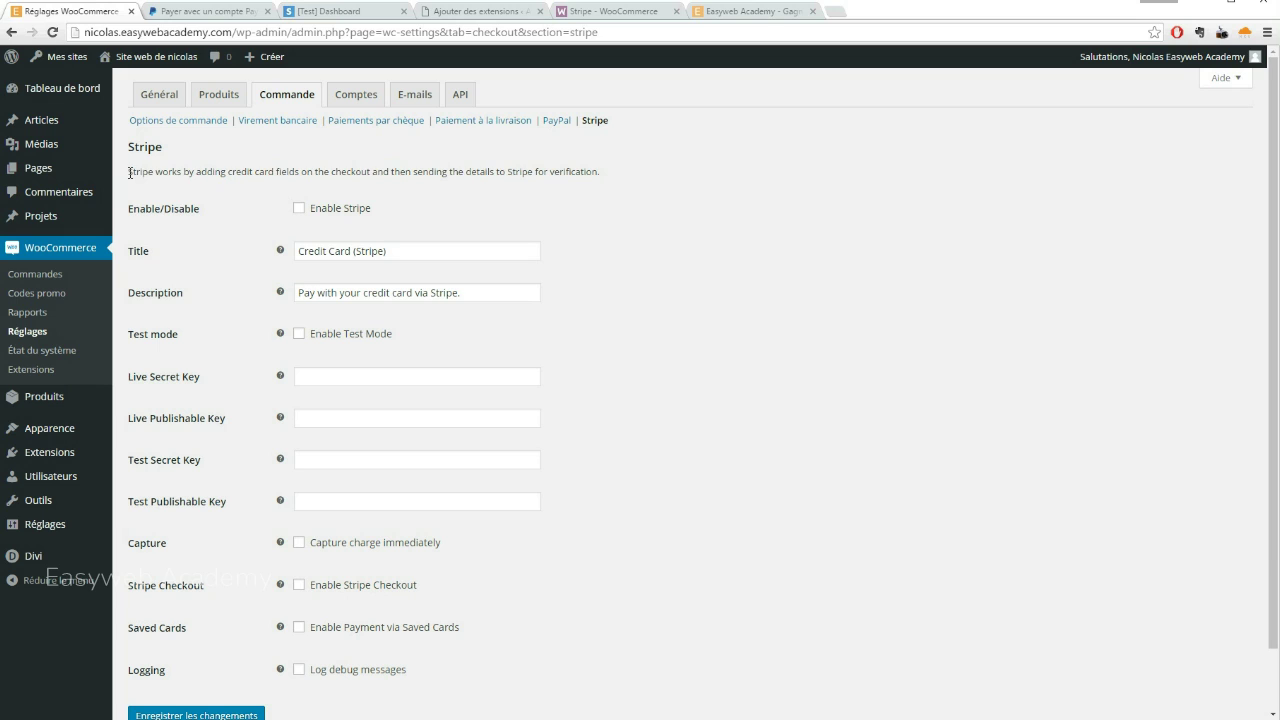
pyautogui.moveTo(129, 172); pyautogui.dragTo(615, 170)
pyautogui.click(645, 242)
pyautogui.click(758, 12)
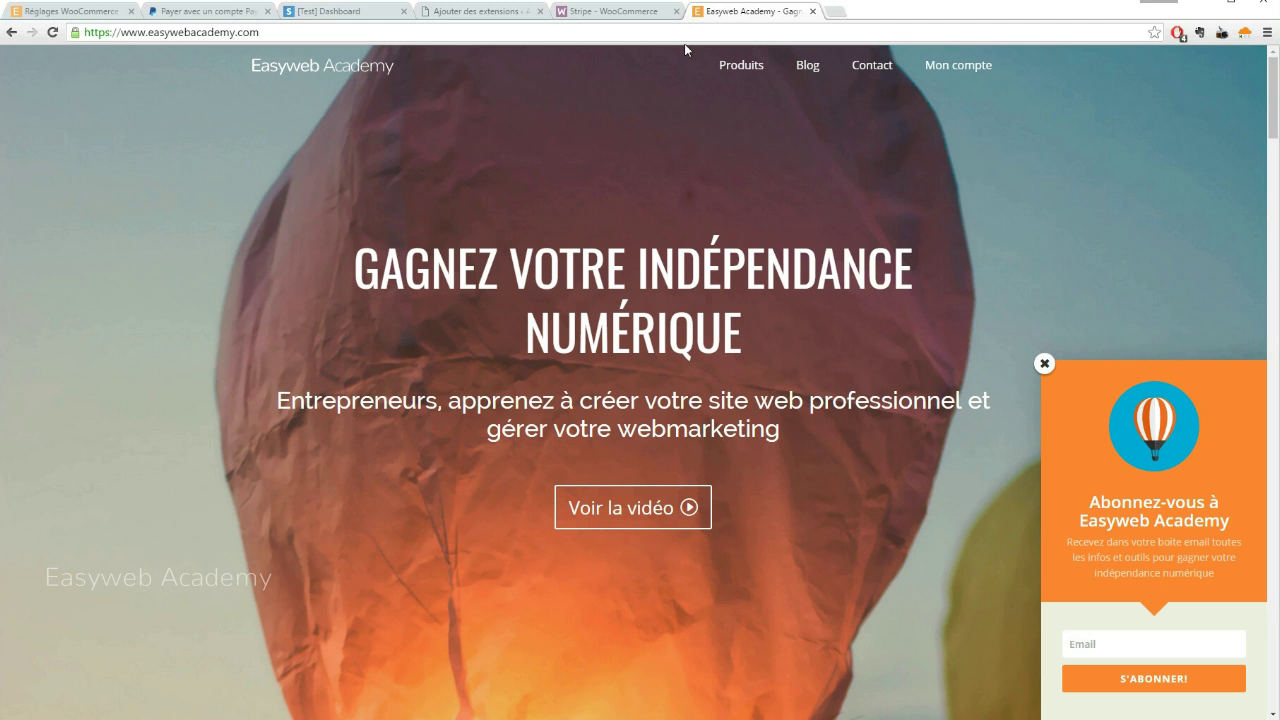
pyautogui.click(741, 66)
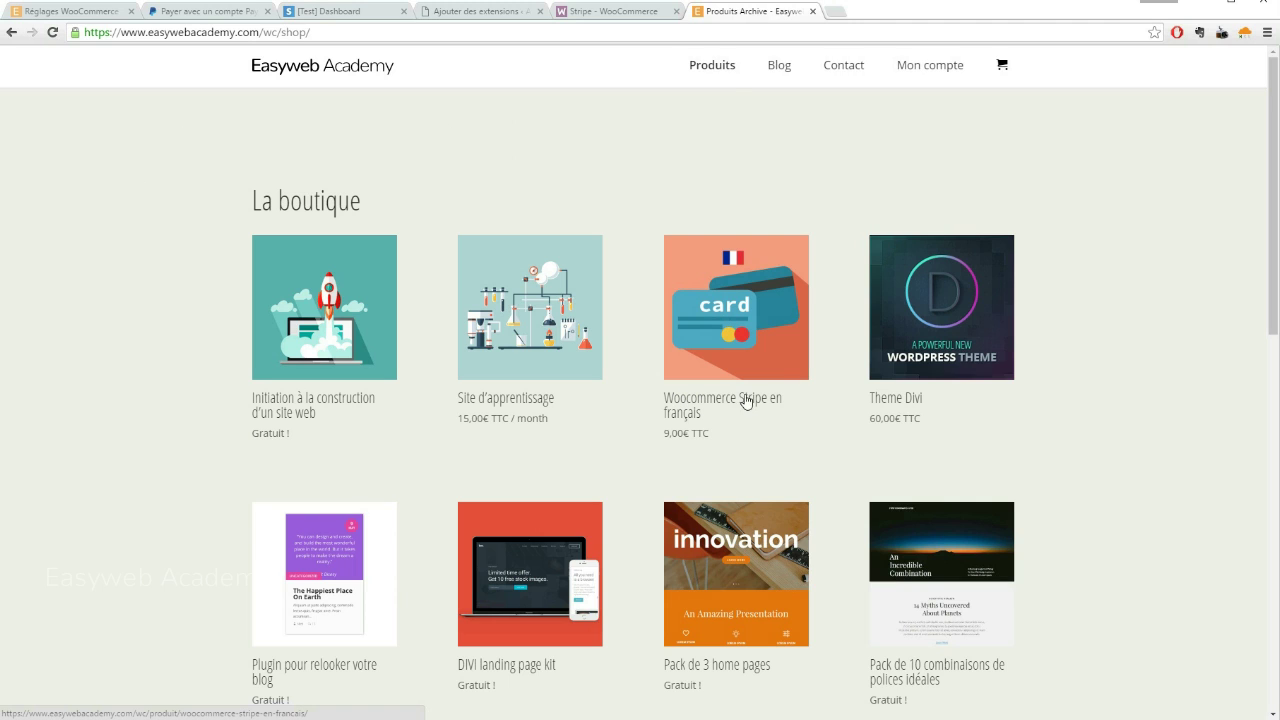
pyautogui.click(712, 280)
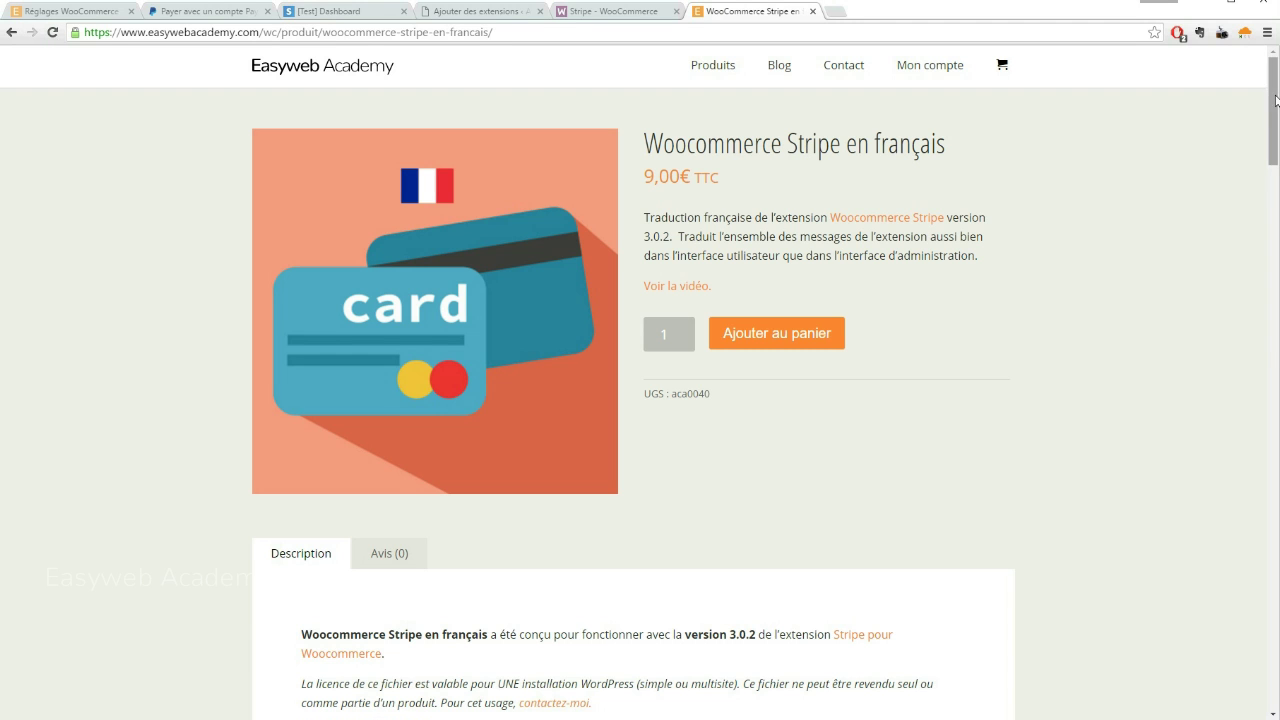
pyautogui.moveTo(1273, 105); pyautogui.dragTo(1160, 291)
pyautogui.scroll(8, 1113, 285)
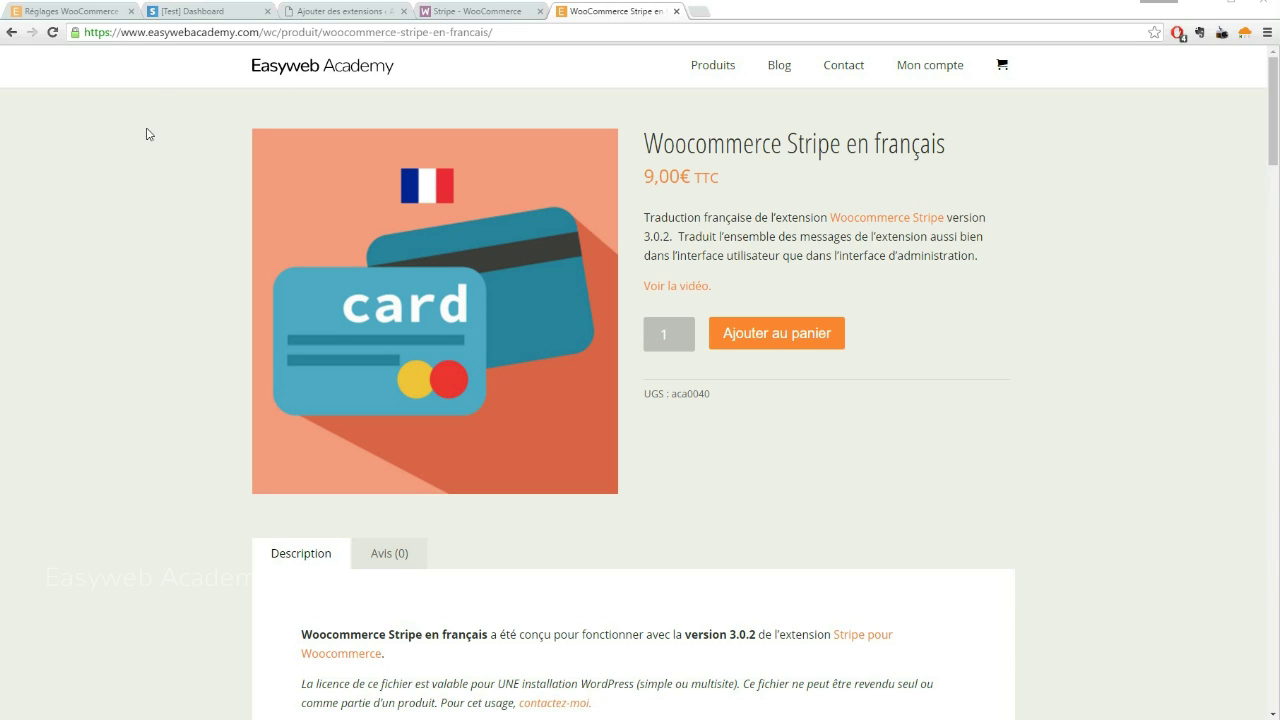
pyautogui.click(80, 19)
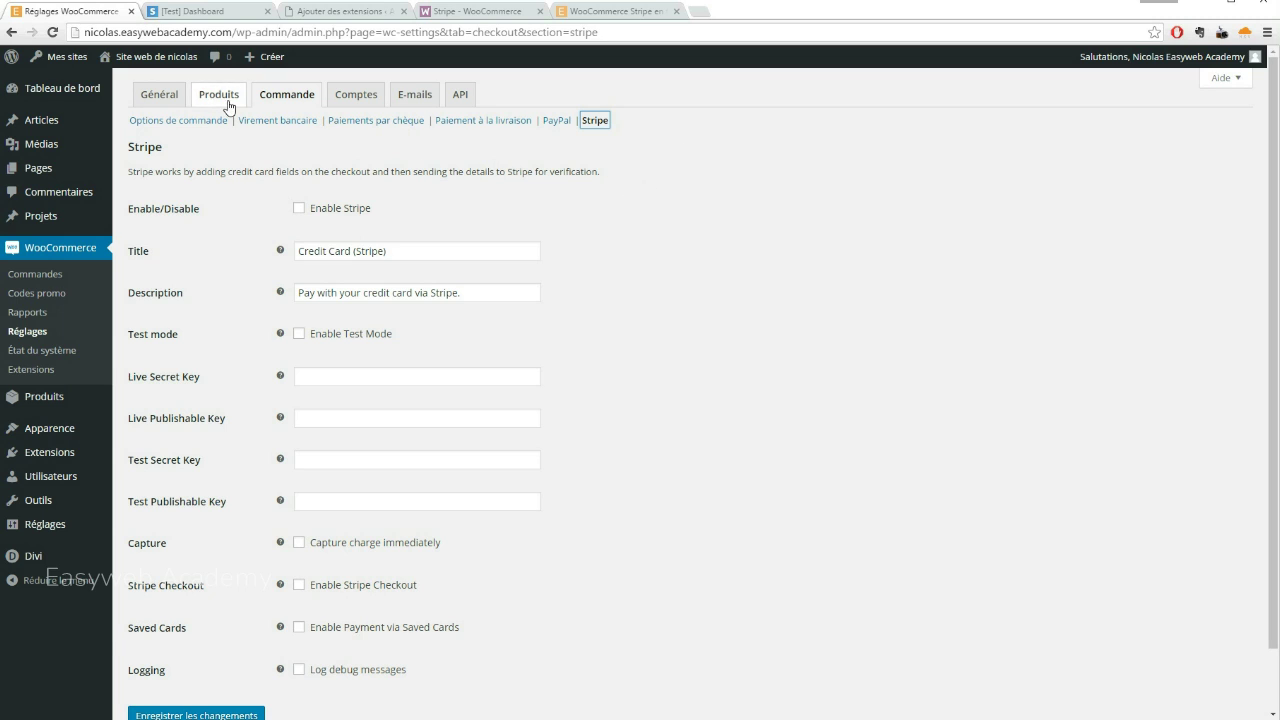
# Reload the Stripe settings to show French labels and tick Activer Stripe
pyautogui.click(53, 37)
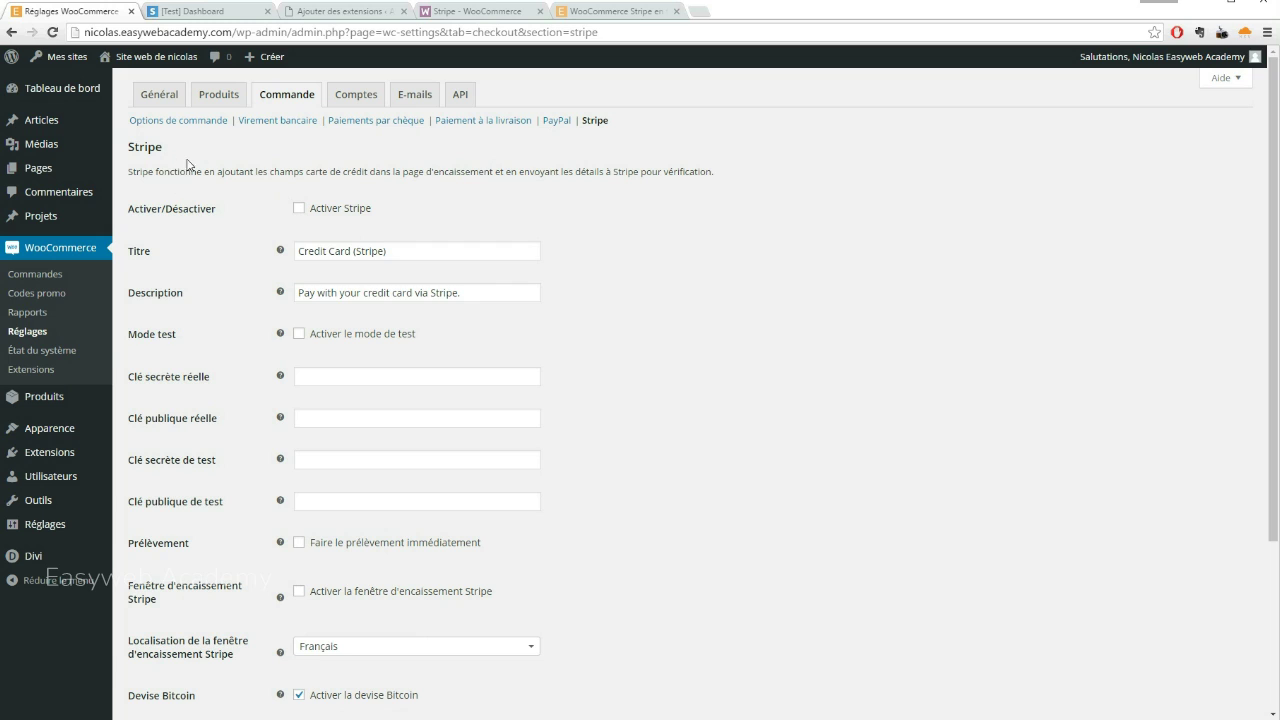
pyautogui.click(299, 208)
pyautogui.click(300, 209)
# Replace the Stripe payment title 'Credit Card (Stripe)' with 'Carte de crédit'
pyautogui.click(400, 250)
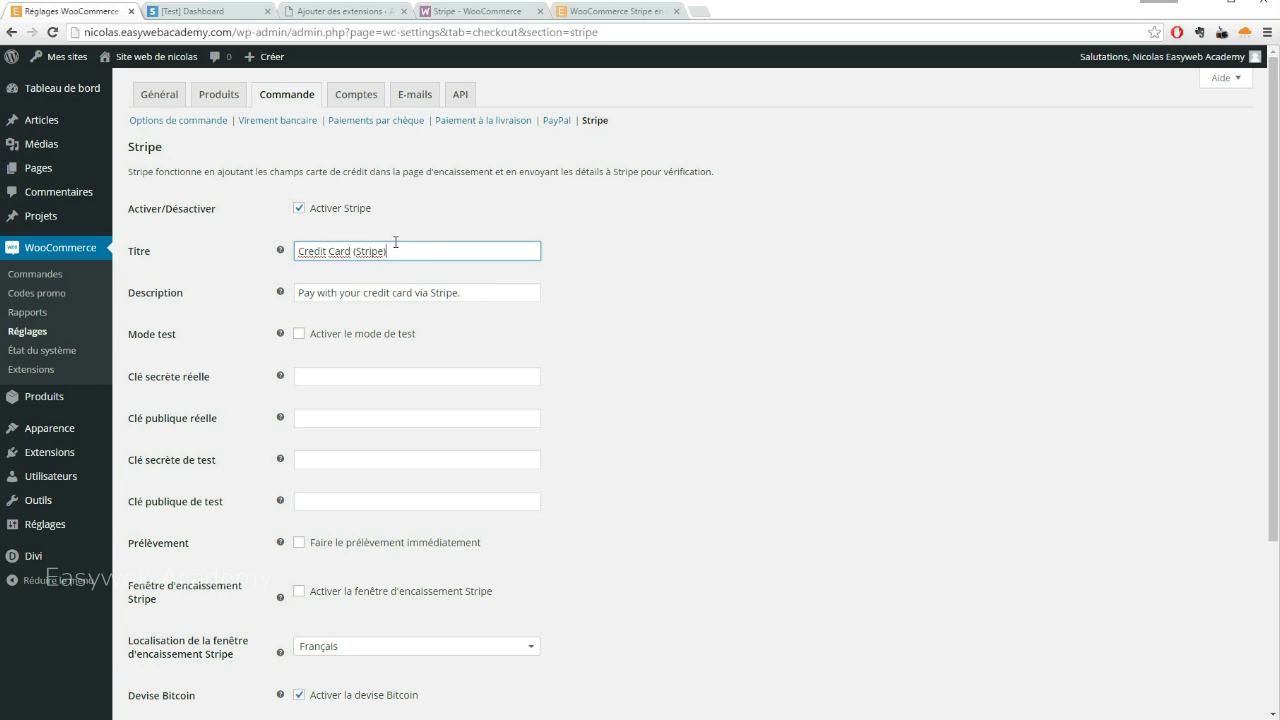
pyautogui.moveTo(390, 251); pyautogui.dragTo(272, 258)
pyautogui.press('BackSpace')
pyautogui.write('Carte de crédit')
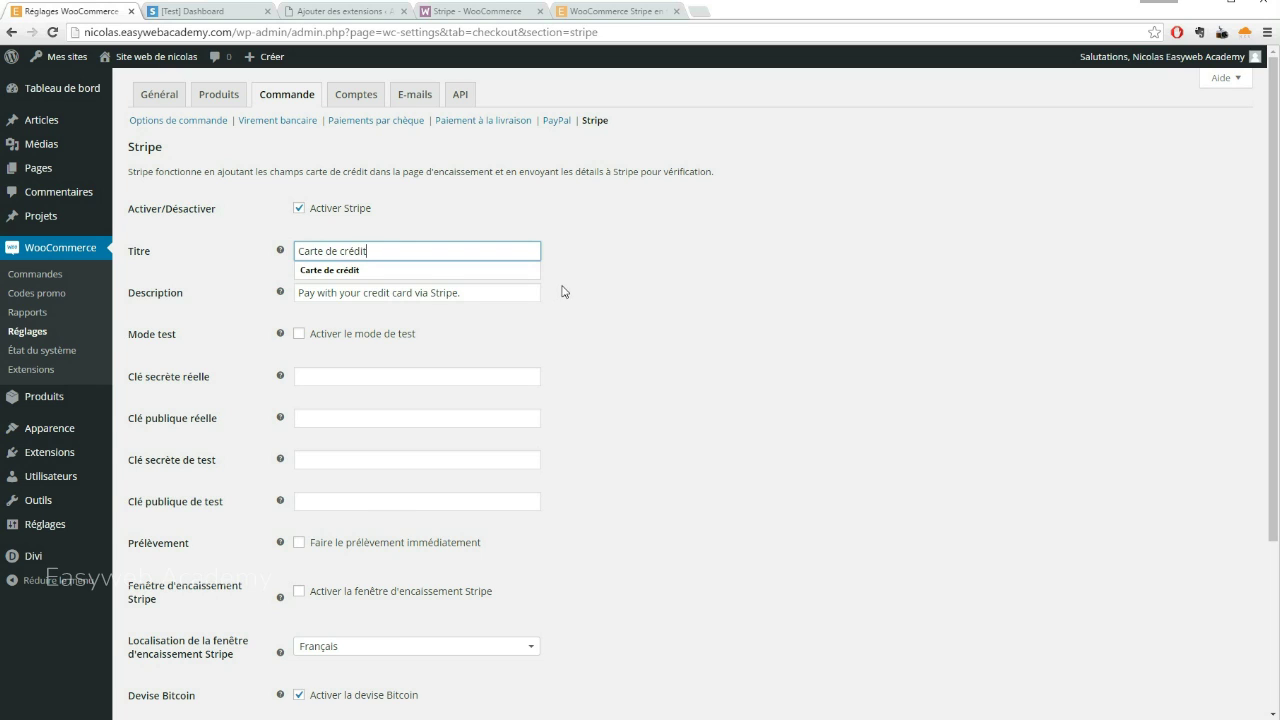
pyautogui.click(700, 329)
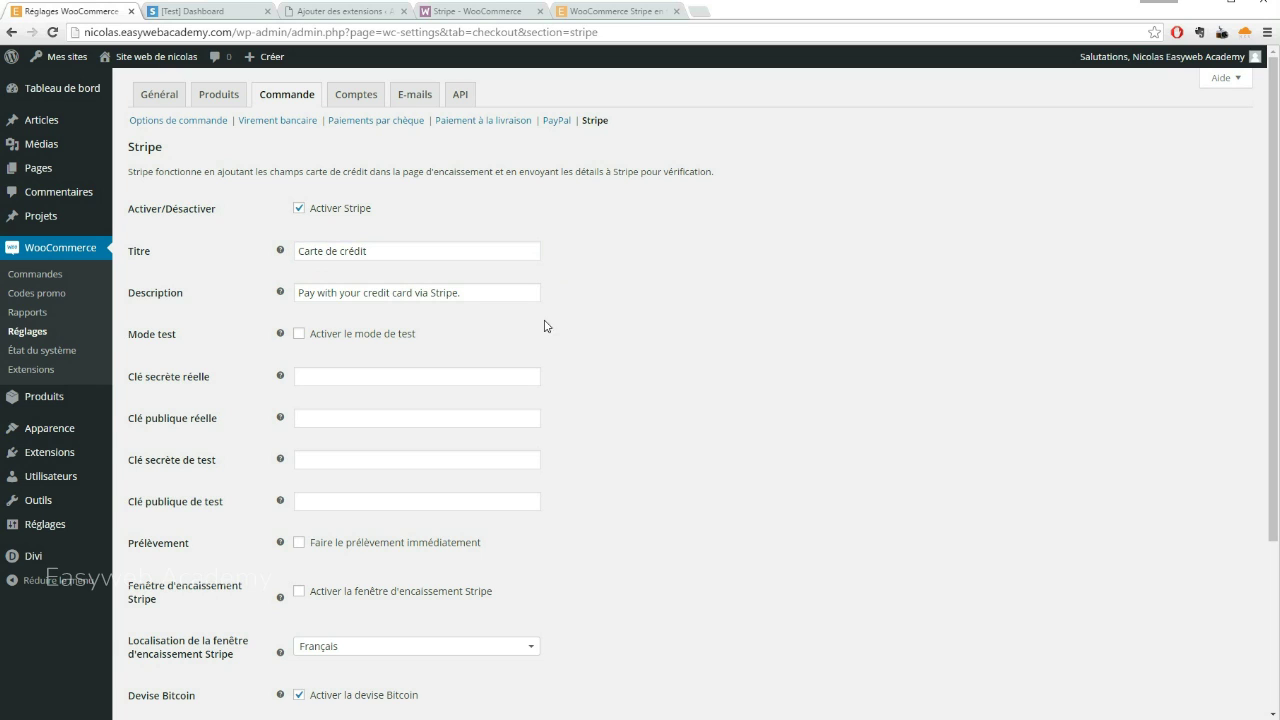
# Tick Activer le mode de test to turn on Stripe test mode
pyautogui.click(481, 298)
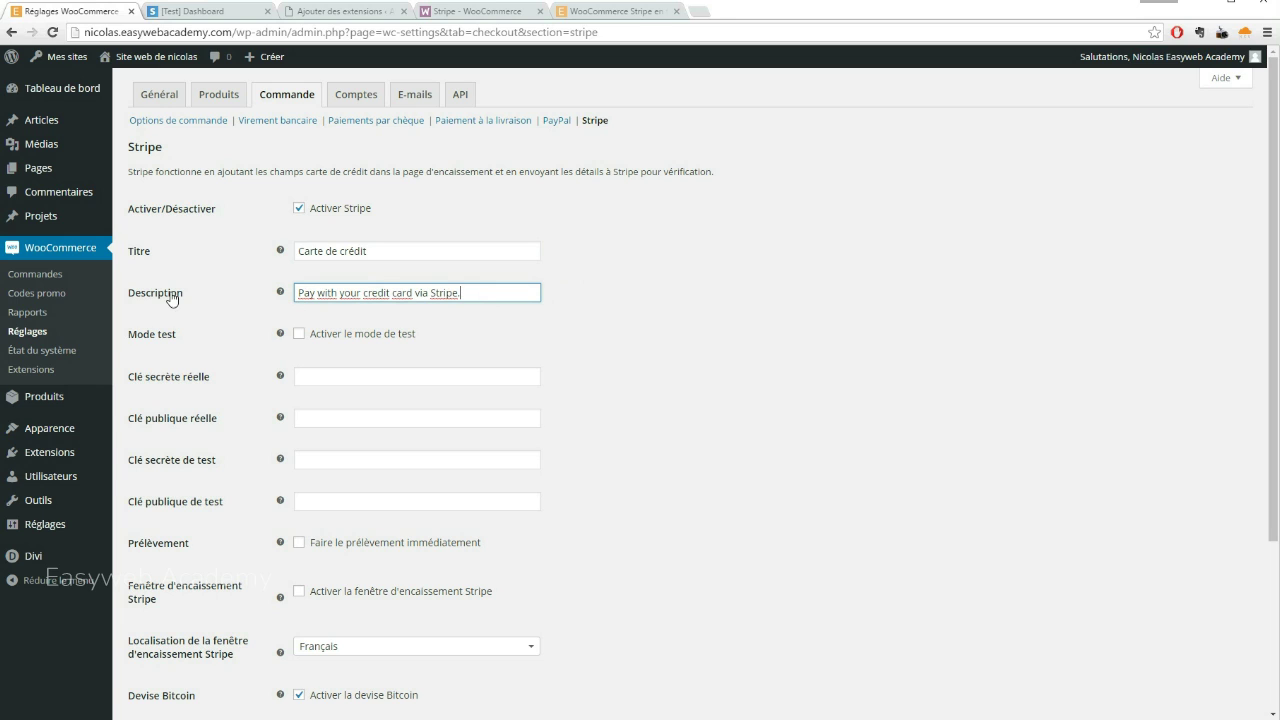
pyautogui.scroll(-1, 562, 285)
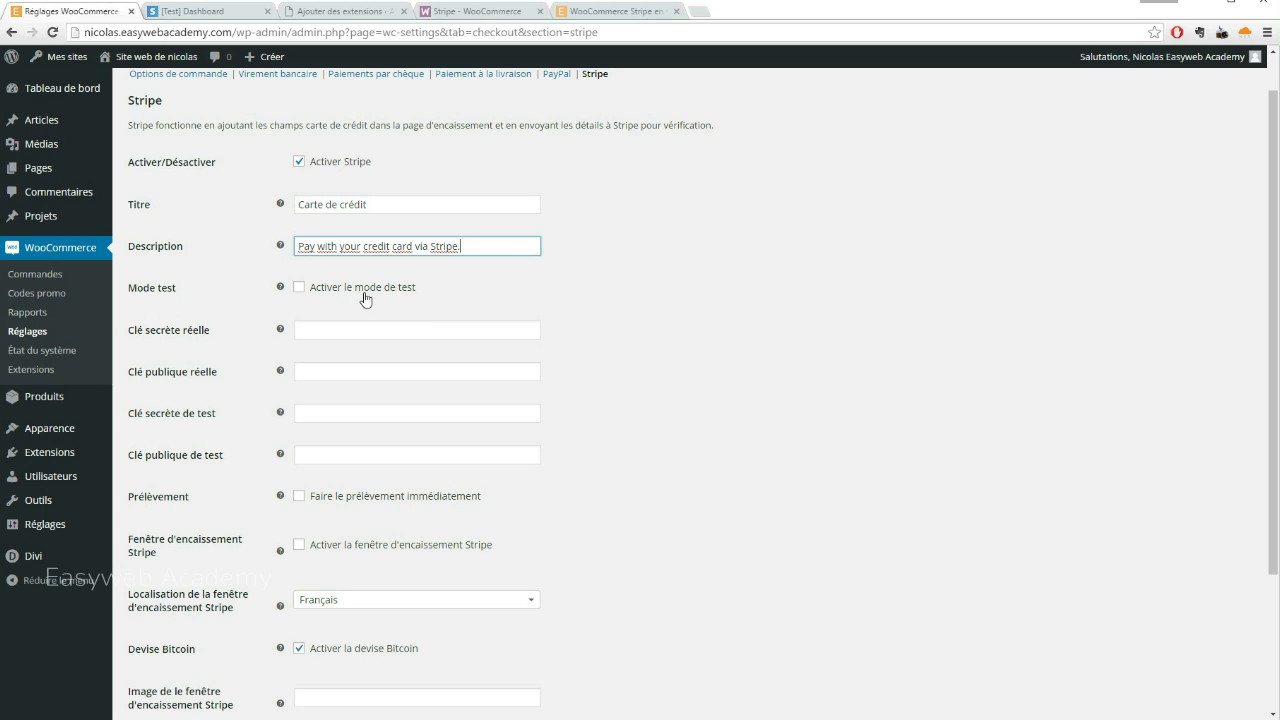
pyautogui.click(299, 288)
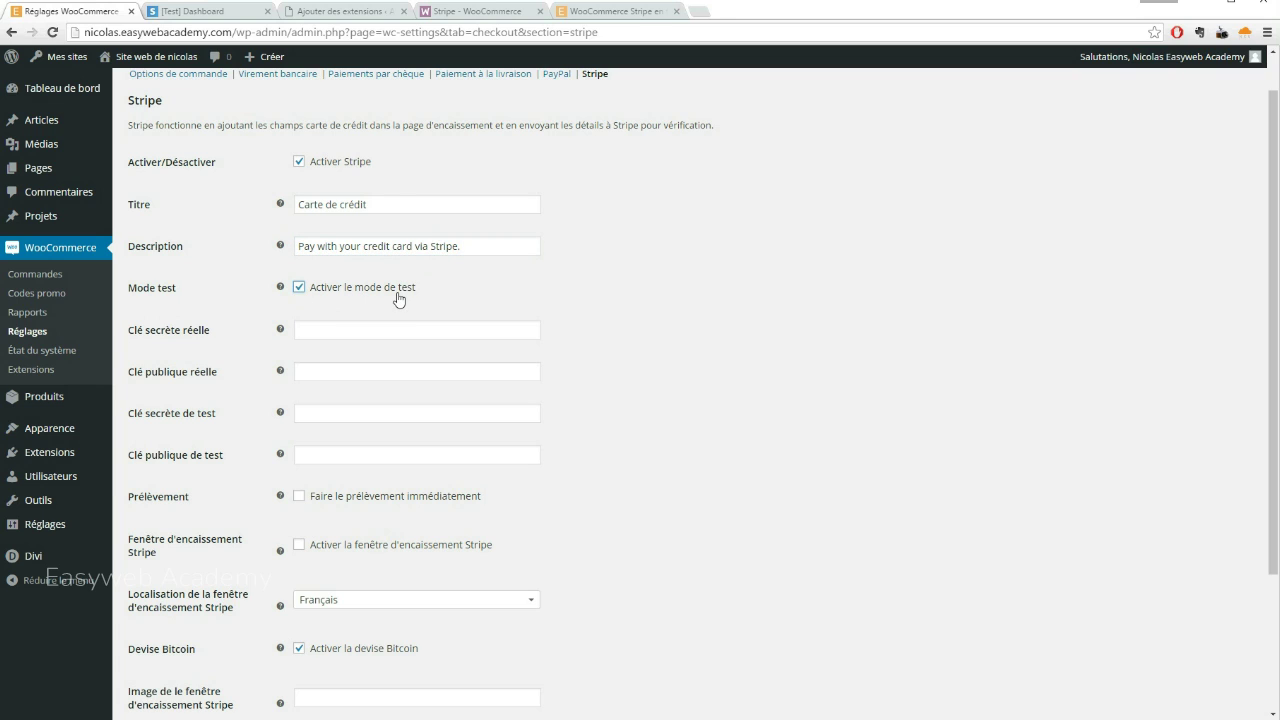
# Switch to the Stripe [Test] Dashboard browser tab
pyautogui.click(205, 11)
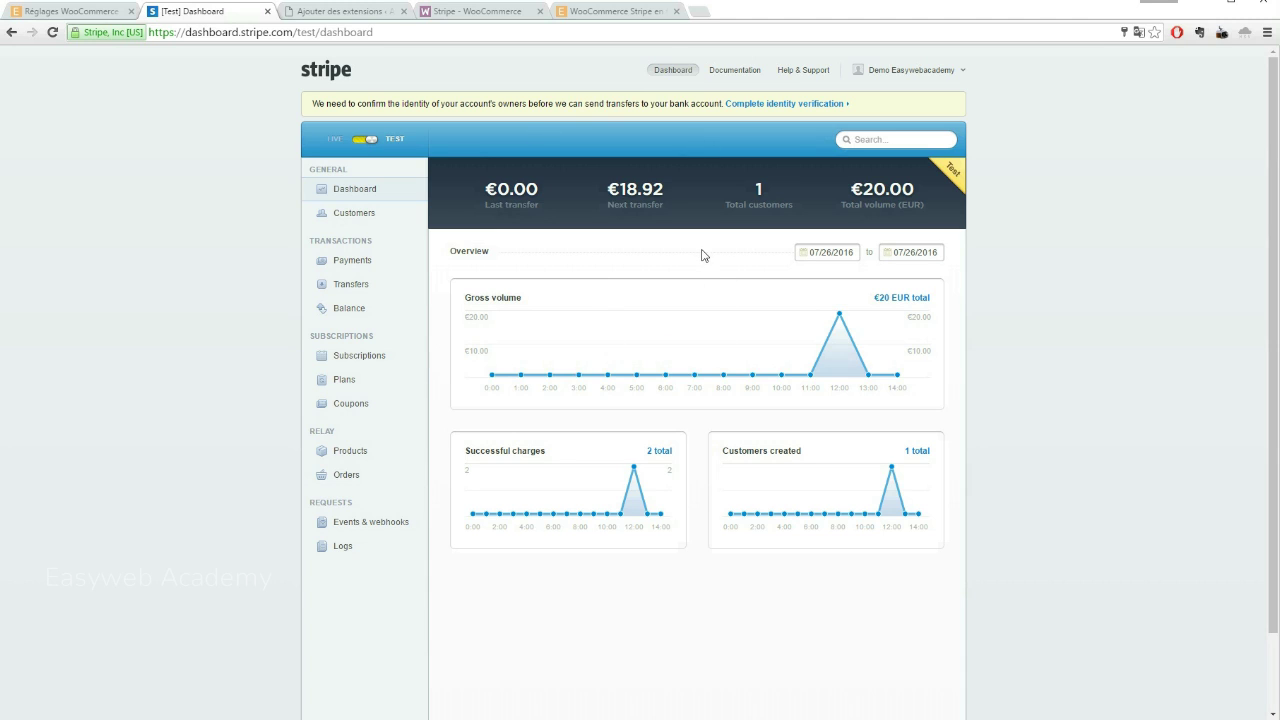
# Open the API Keys page under Stripe account settings
pyautogui.click(83, 12)
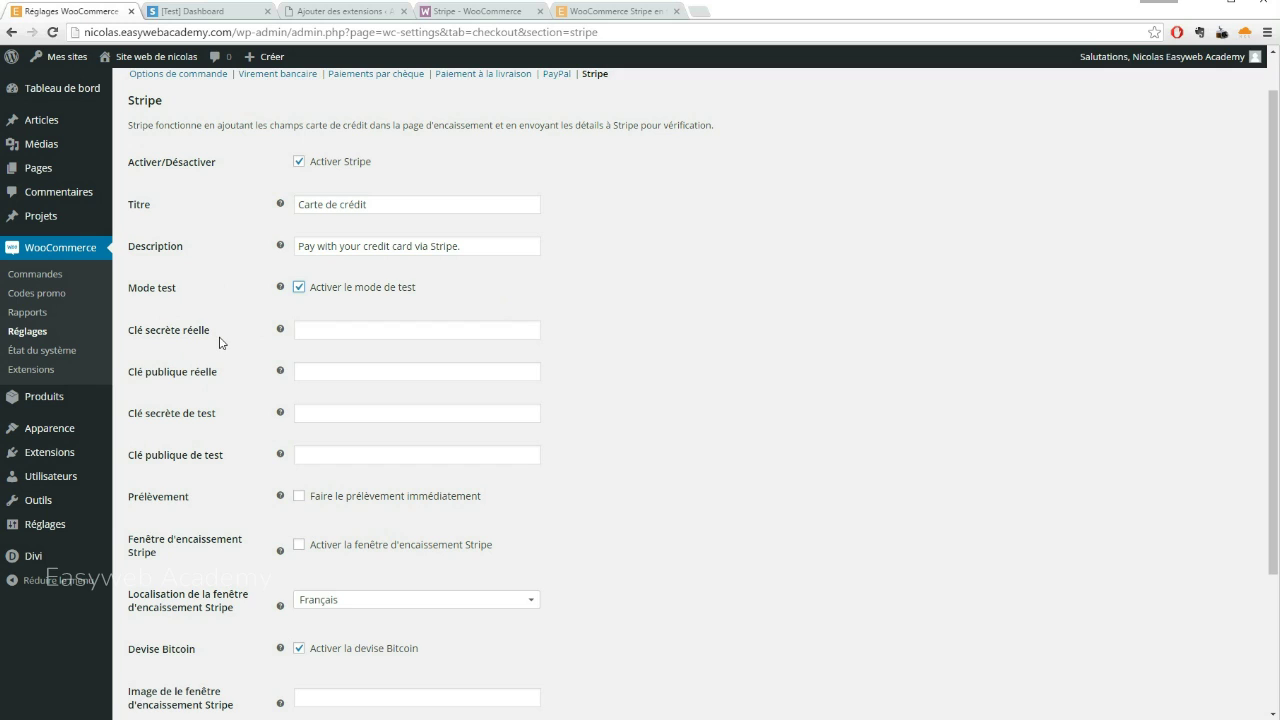
pyautogui.click(351, 332)
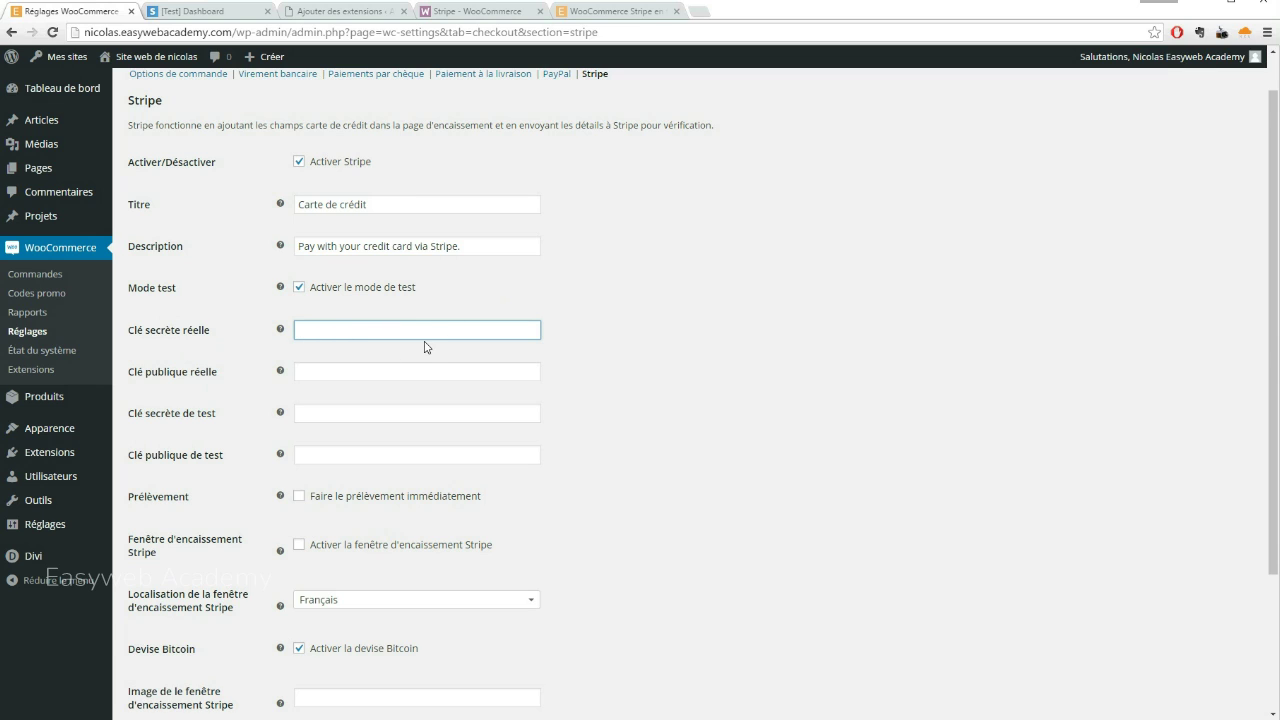
pyautogui.click(190, 14)
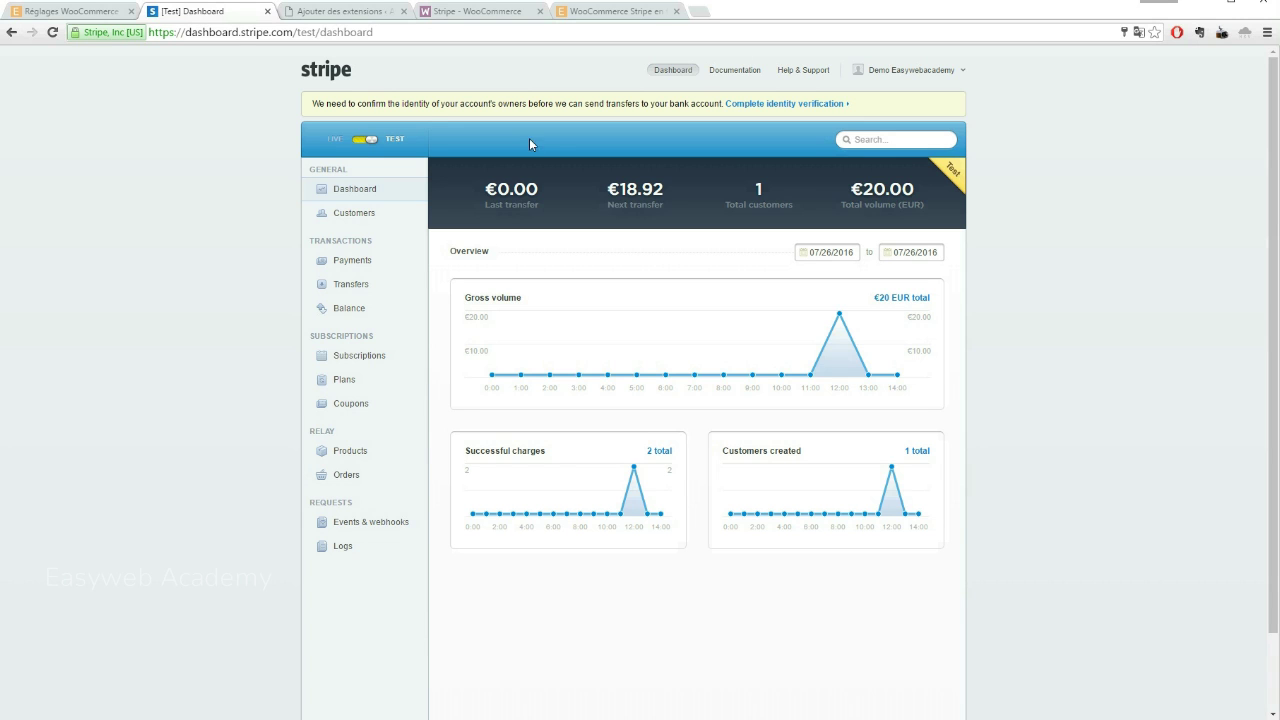
pyautogui.click(963, 75)
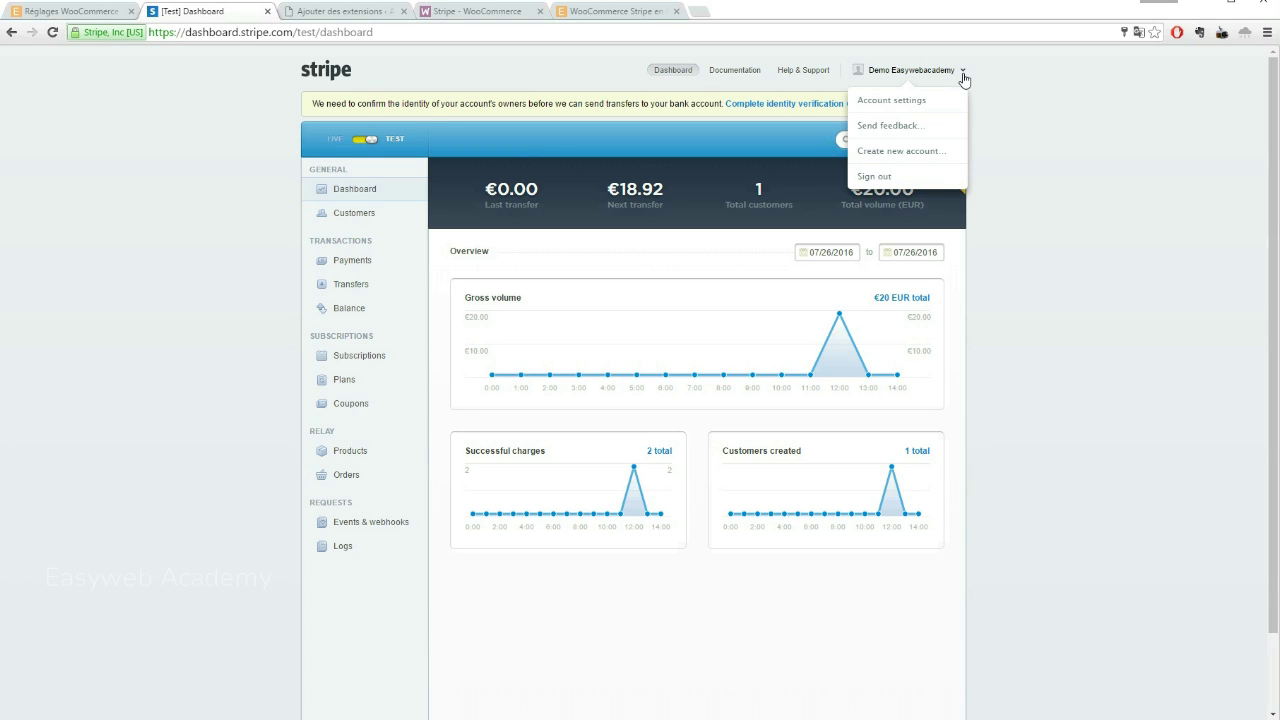
pyautogui.click(898, 95)
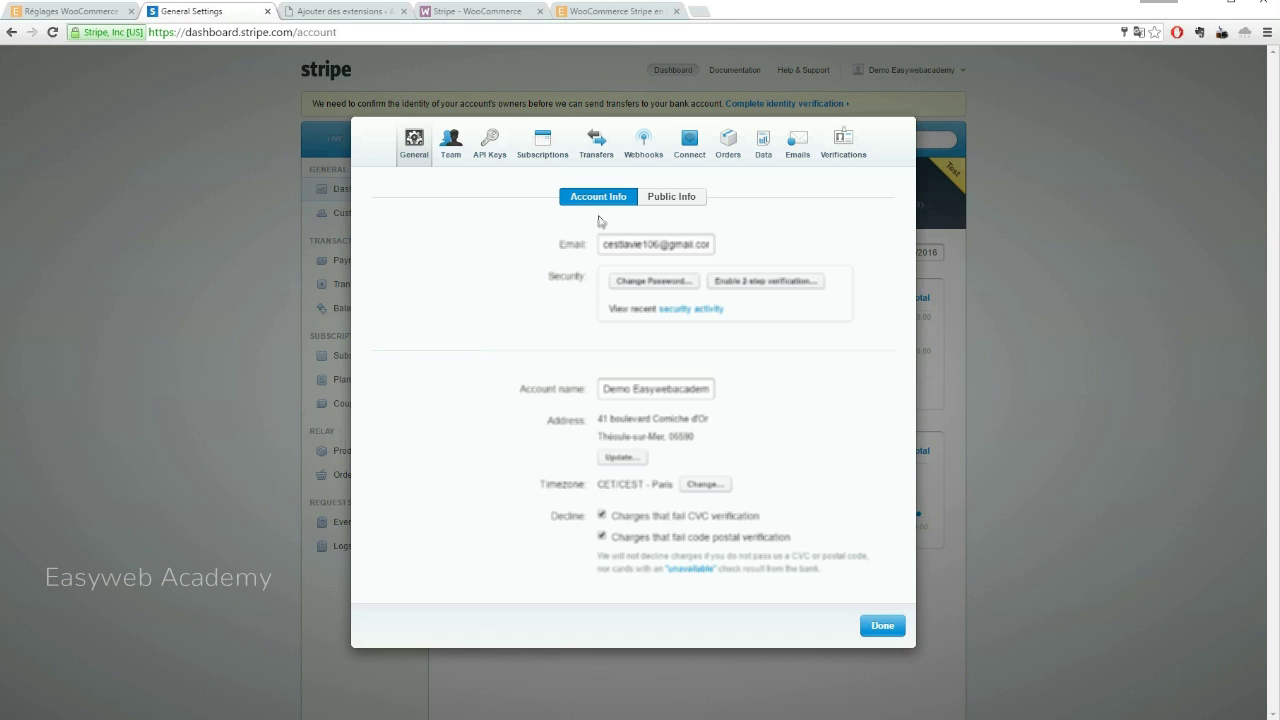
pyautogui.click(486, 146)
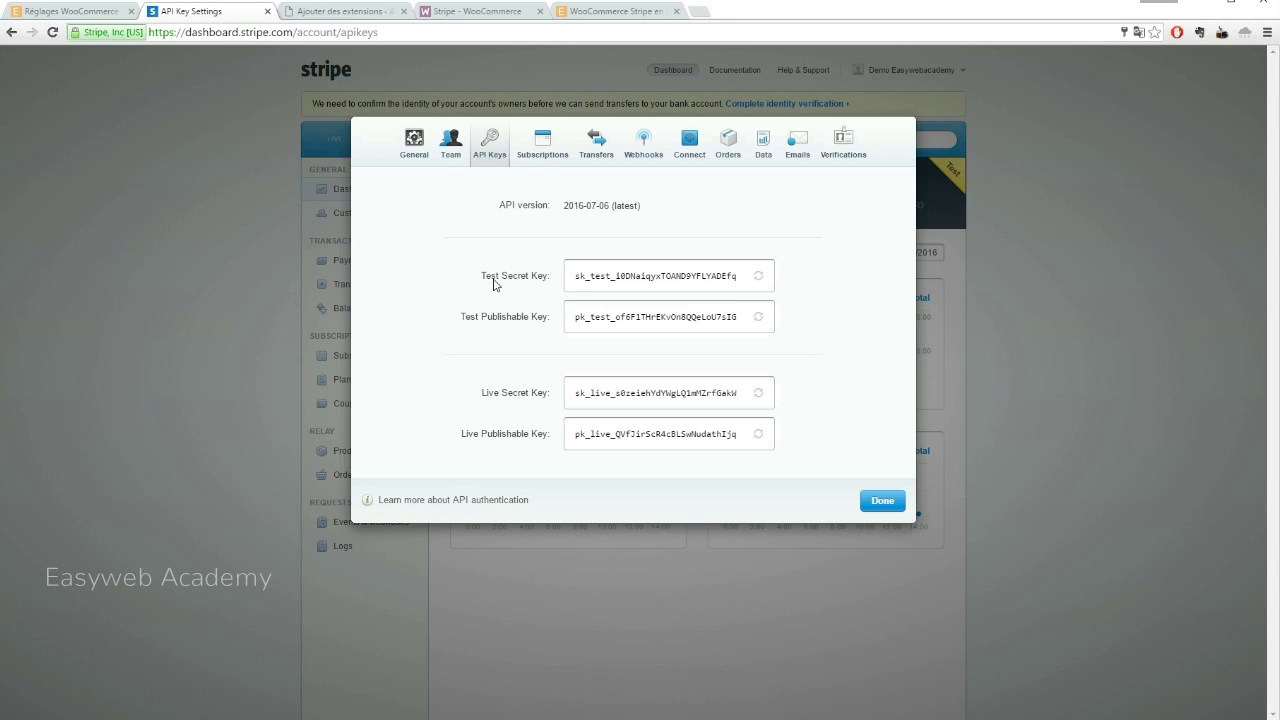
# Paste the Stripe test secret key into Clé secrète de test, then select the test publishable key
pyautogui.click(72, 12)
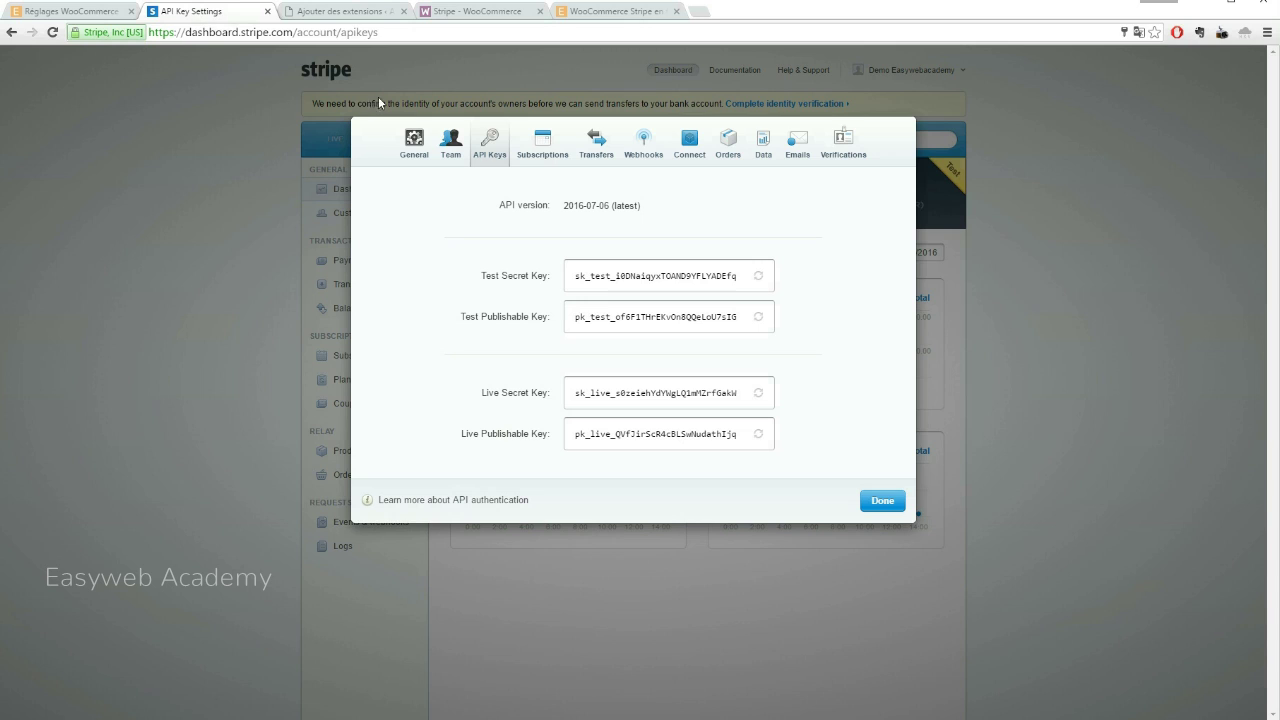
pyautogui.click(200, 11)
pyautogui.moveTo(748, 276); pyautogui.dragTo(578, 268)
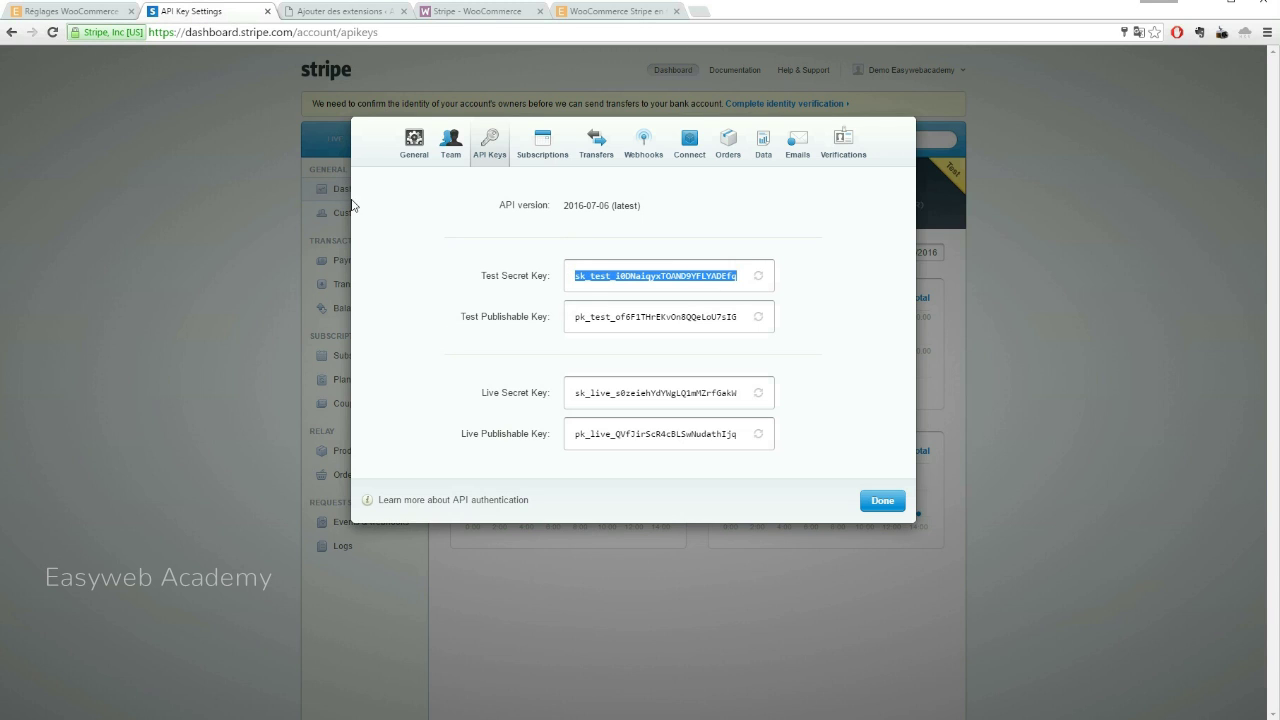
pyautogui.click(80, 10)
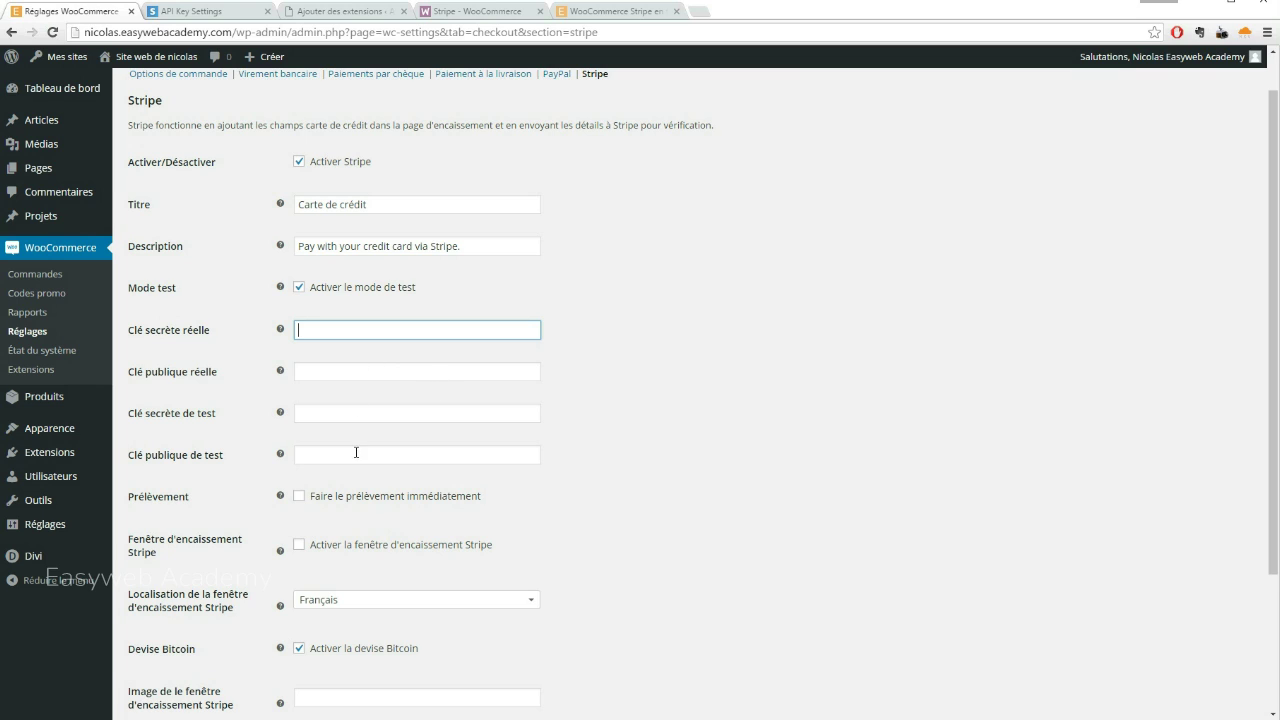
pyautogui.click(445, 412)
pyautogui.hotkey('ctrl', 'v')
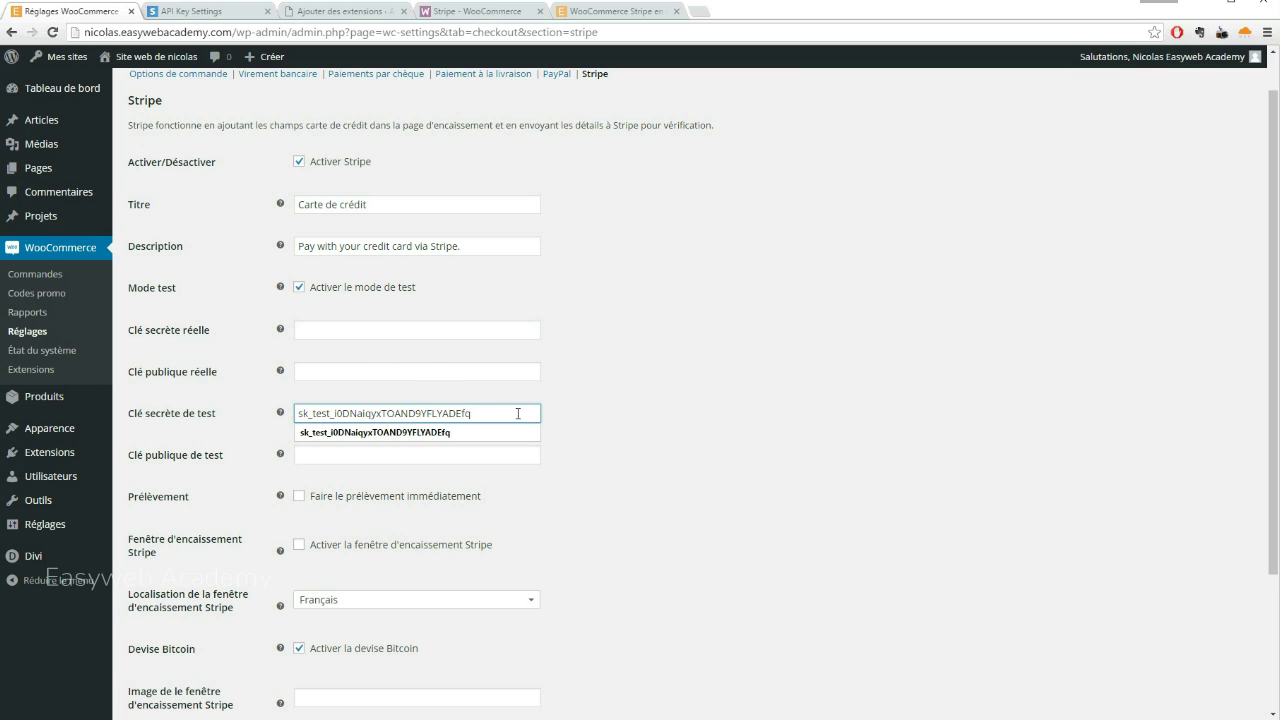
pyautogui.click(195, 11)
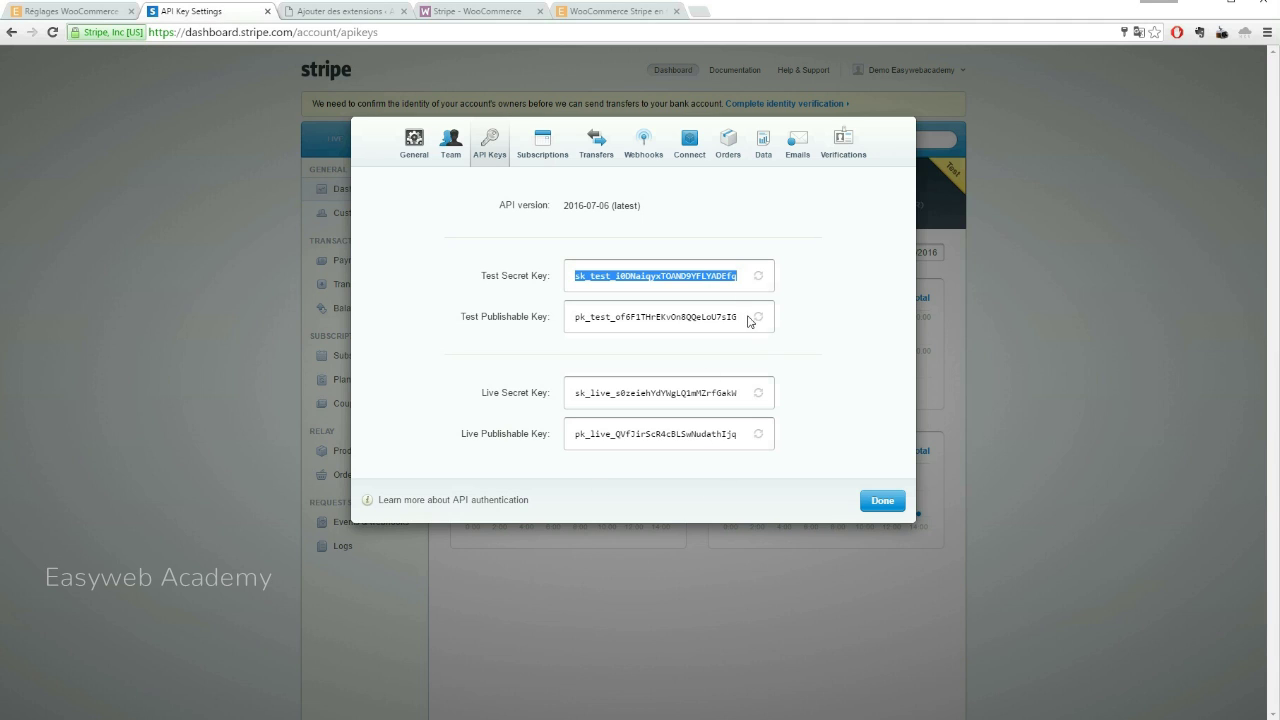
pyautogui.moveTo(748, 320); pyautogui.dragTo(544, 327)
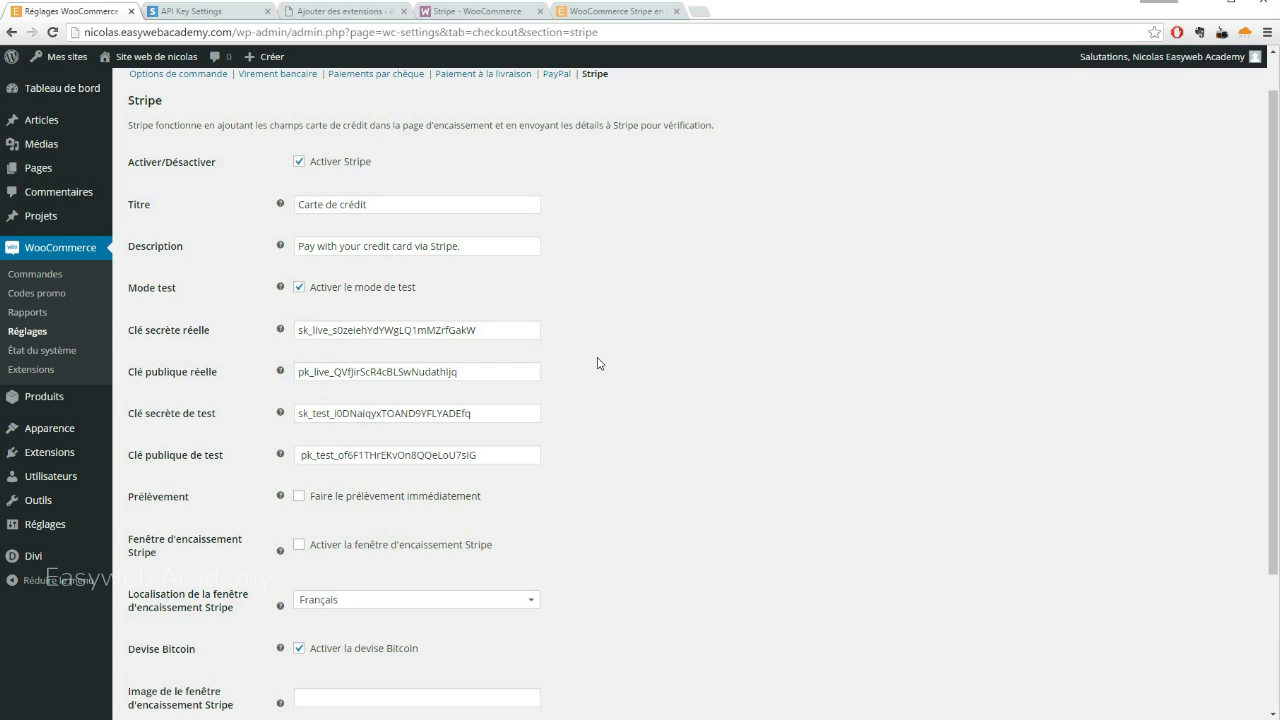
pyautogui.scroll(-2, 600, 363)
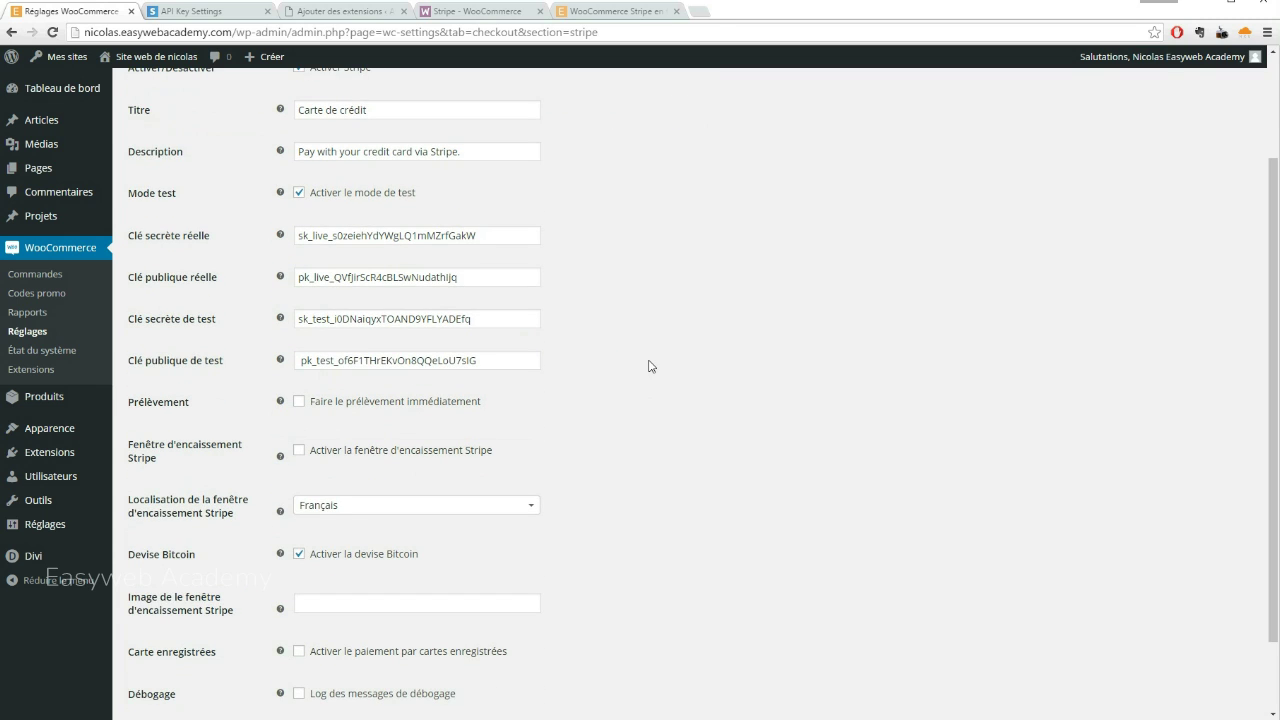
# Enable immediate capture and saved cards, disable Bitcoin, save the Stripe settings, then open the storefront
pyautogui.scroll(-1, 640, 360)
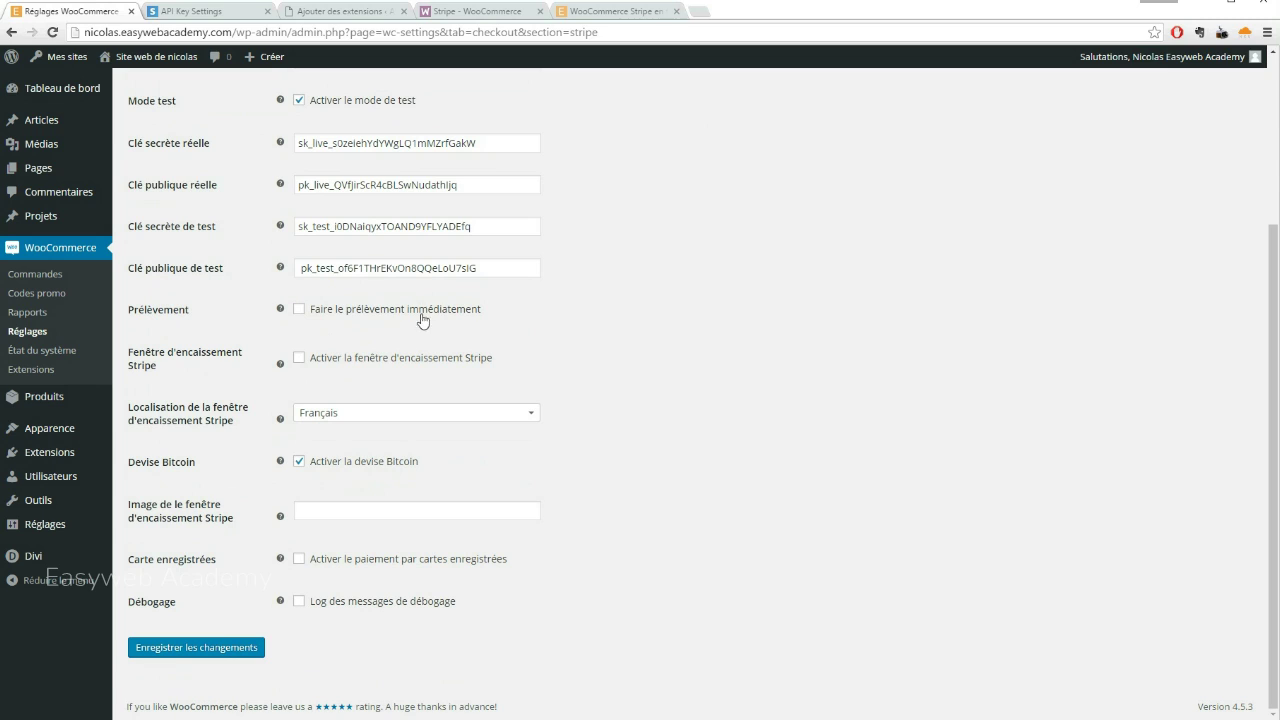
pyautogui.click(299, 311)
pyautogui.click(299, 461)
pyautogui.click(299, 561)
pyautogui.scroll(1, 551, 500)
pyautogui.scroll(-1, 548, 492)
pyautogui.click(208, 655)
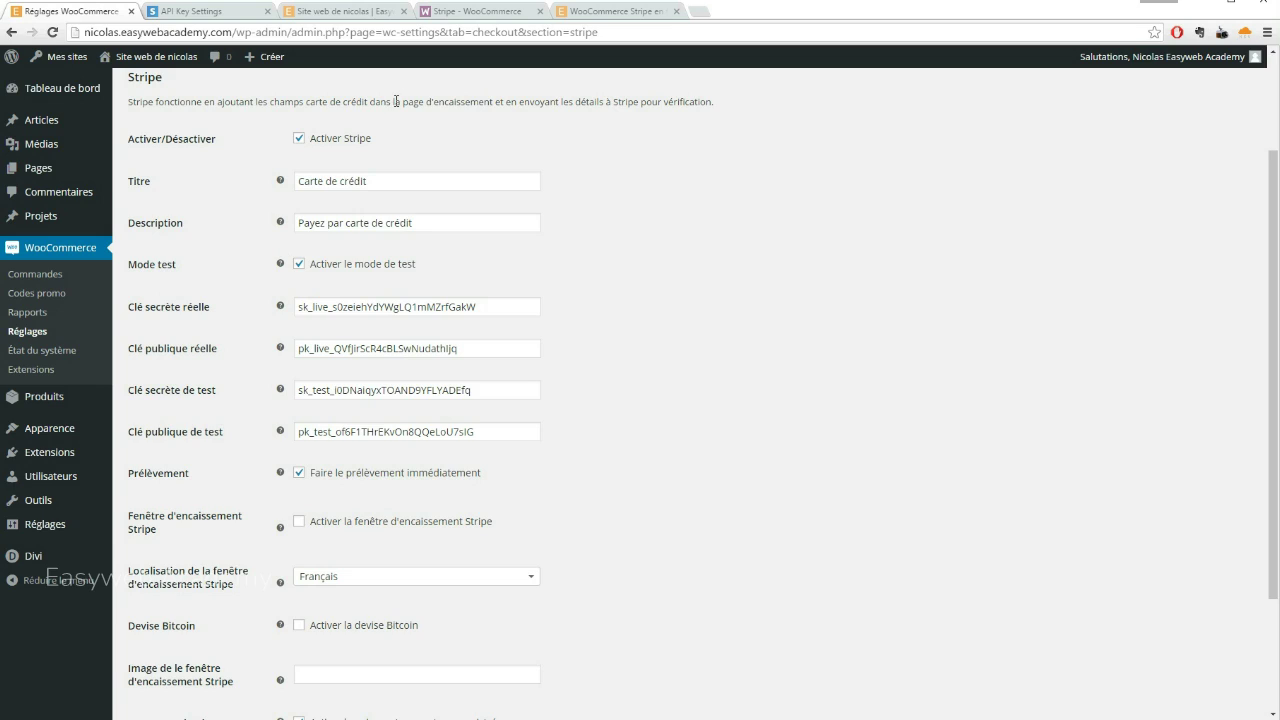
pyautogui.click(333, 11)
# Add the Mug from Boutique to the cart and update the quantity to 1
pyautogui.click(846, 72)
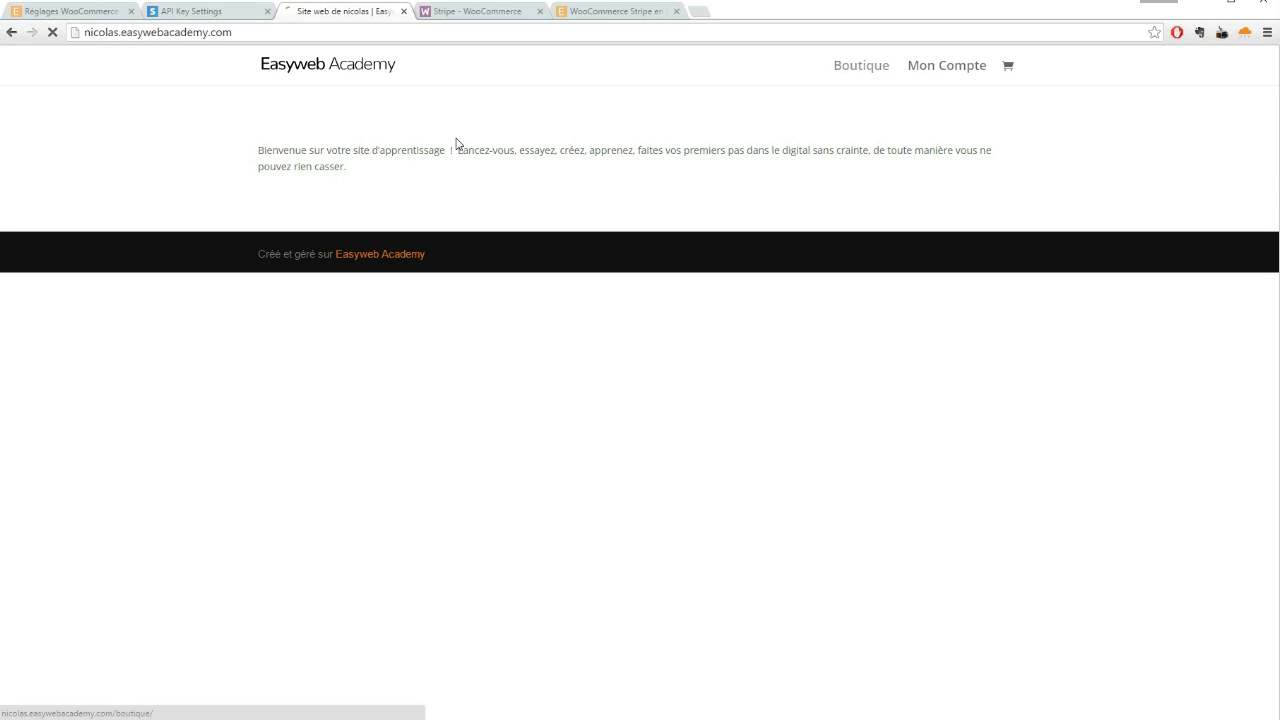
pyautogui.click(317, 291)
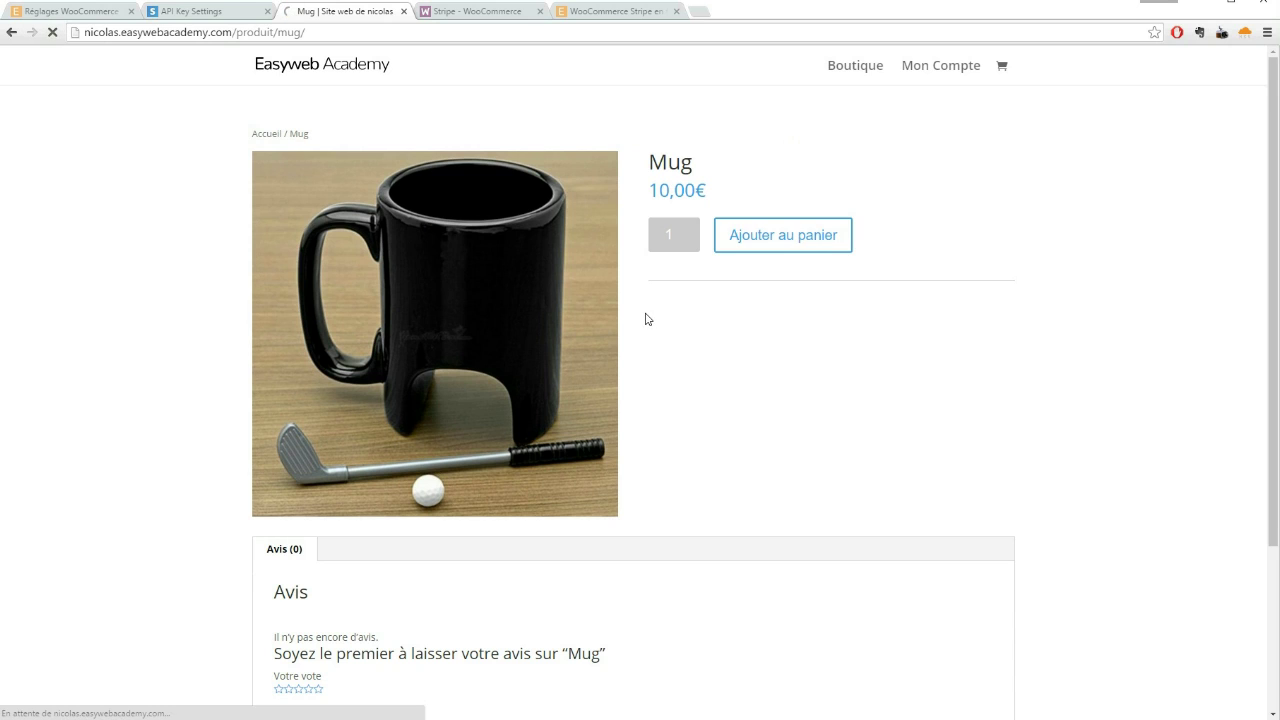
pyautogui.click(827, 306)
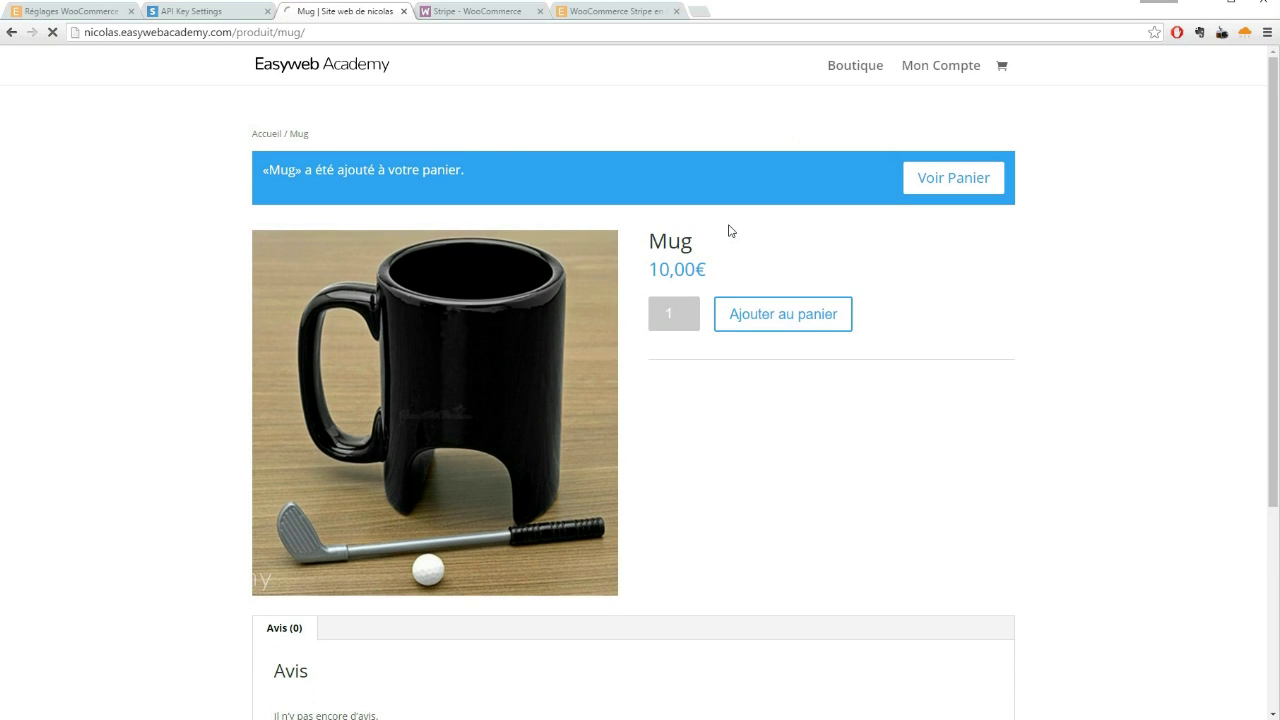
pyautogui.click(931, 178)
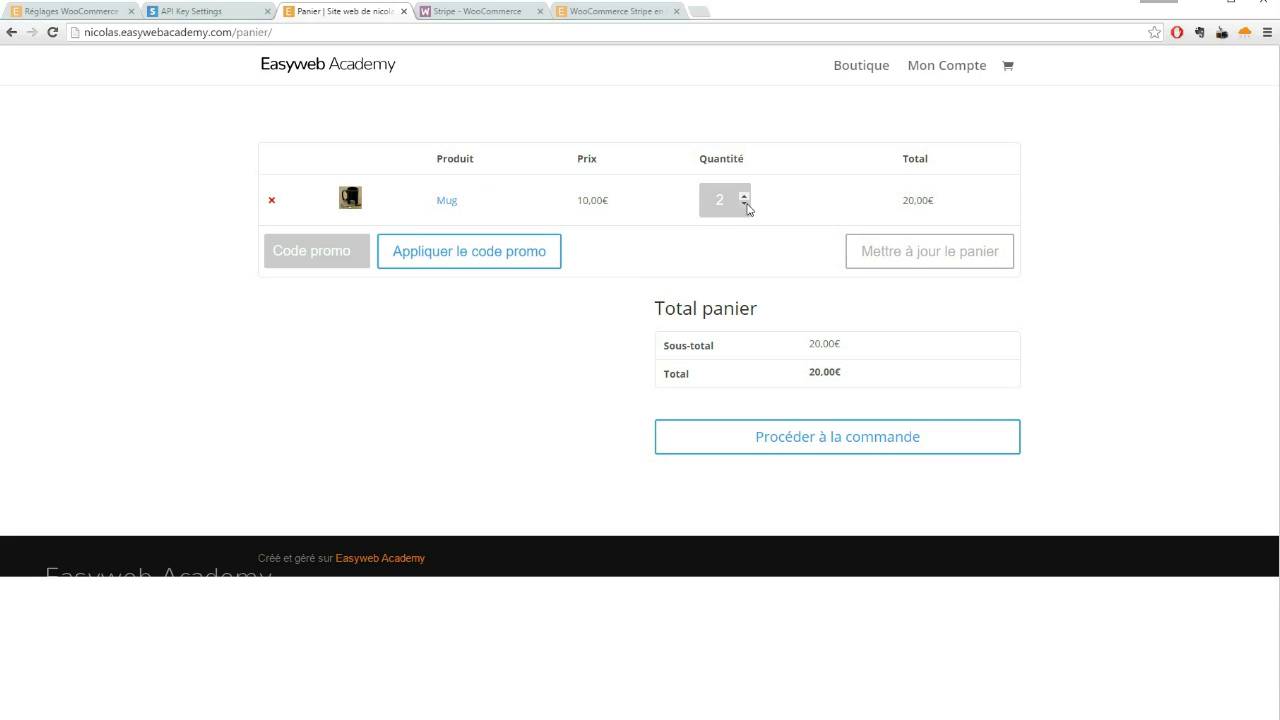
pyautogui.click(744, 205)
pyautogui.click(849, 251)
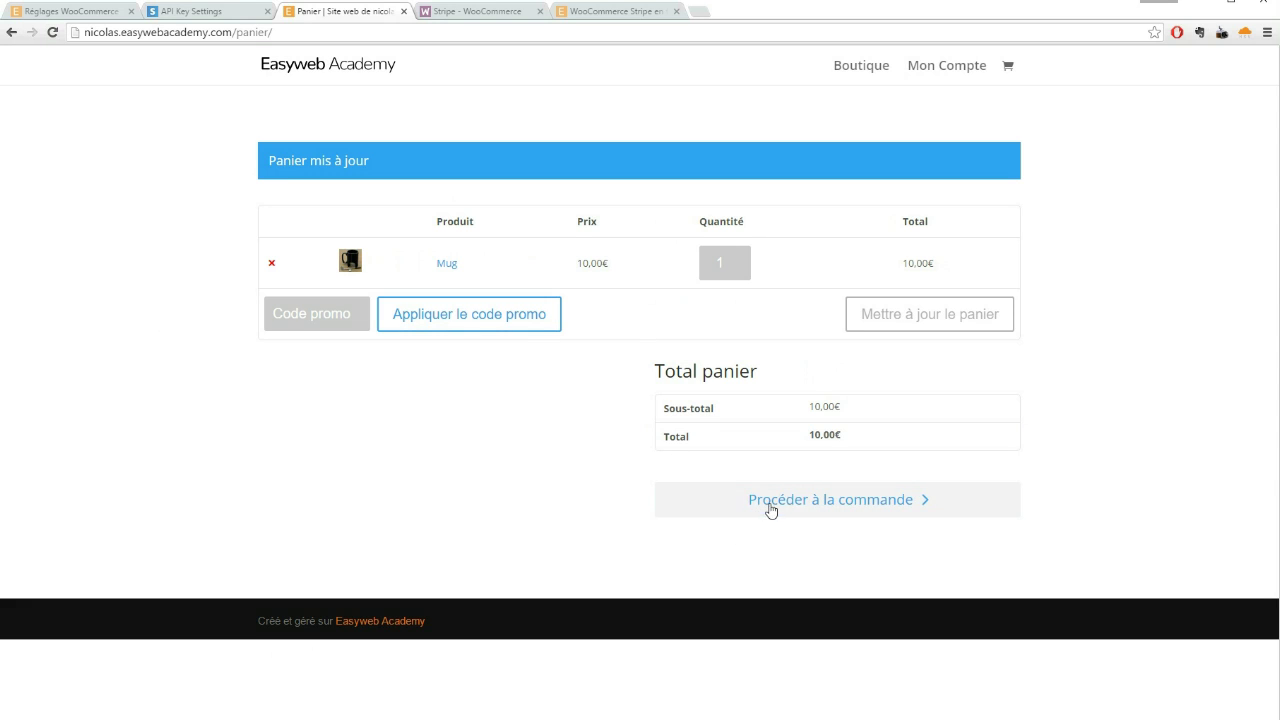
# Check out with the 4242 test card and place the 10,00€ order
pyautogui.click(769, 508)
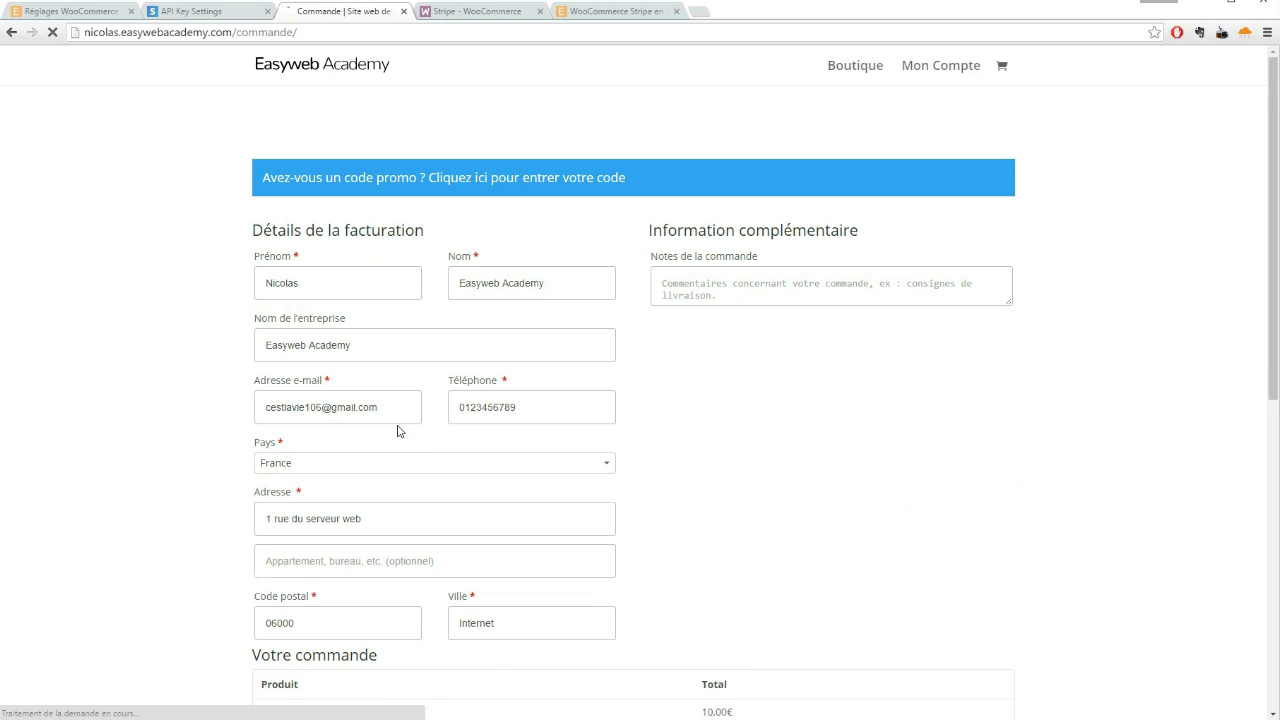
pyautogui.scroll(-6, 490, 294)
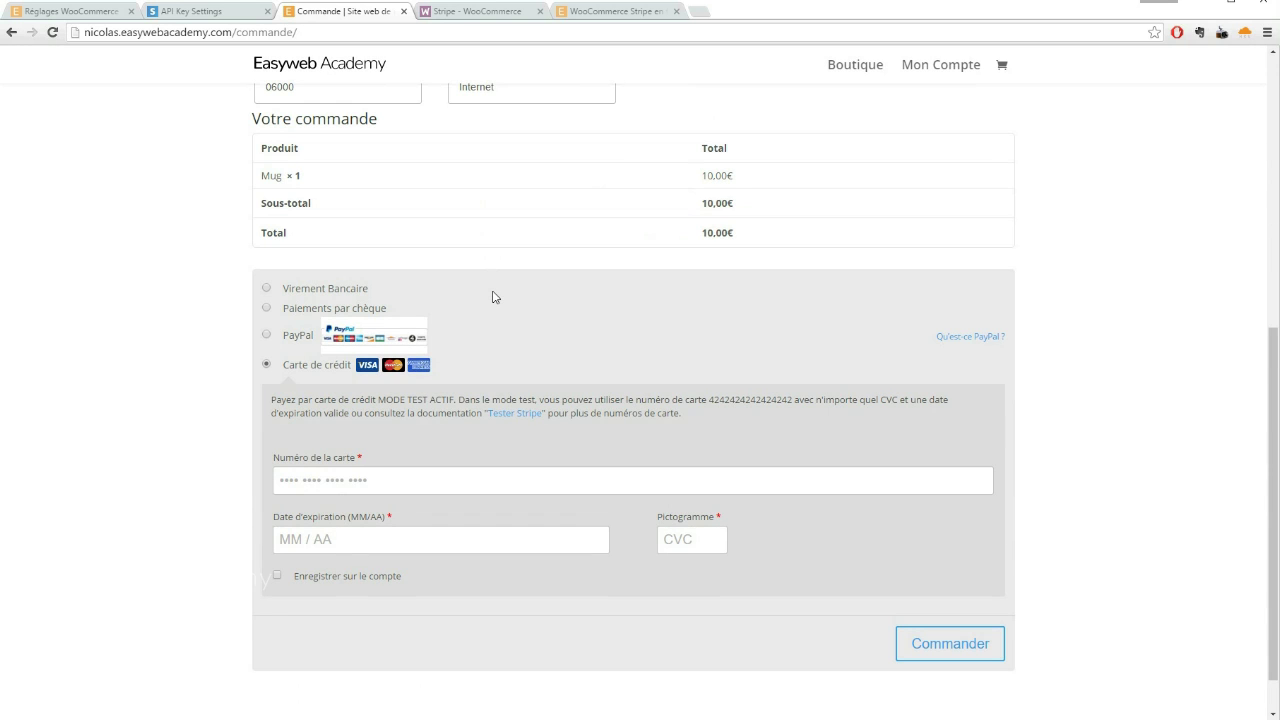
pyautogui.scroll(-1, 493, 297)
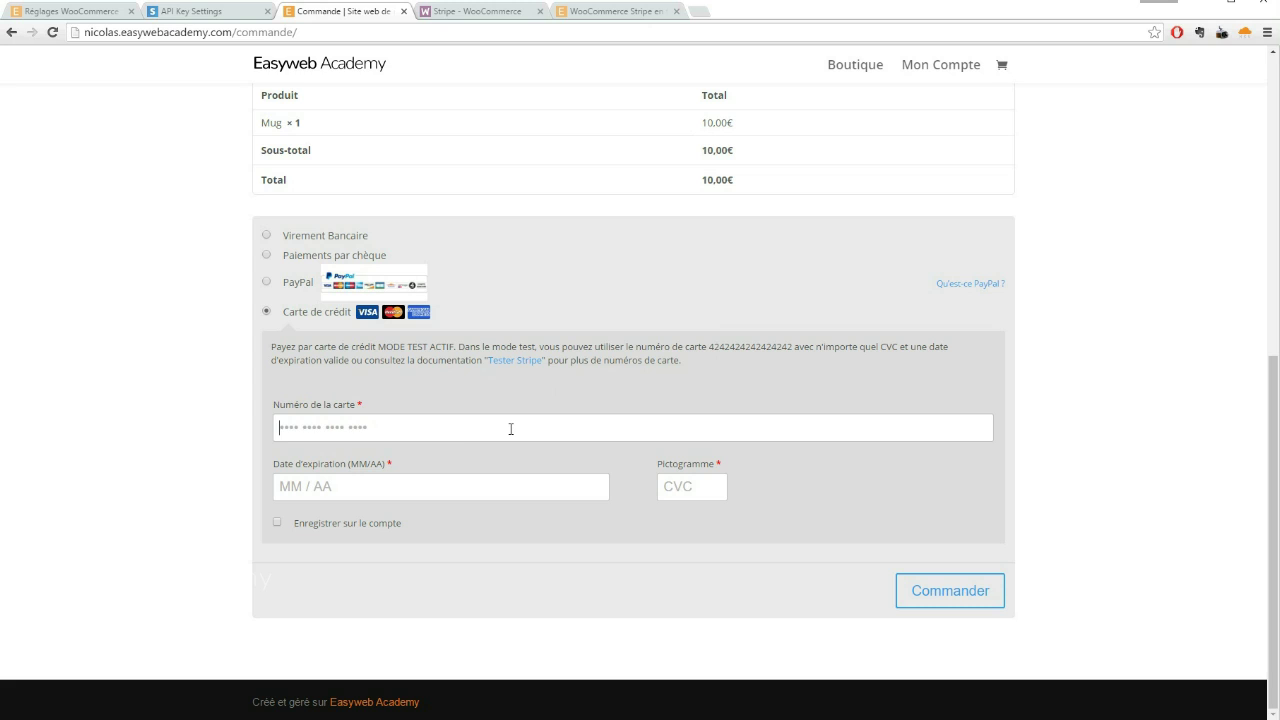
pyautogui.write('4242 4')
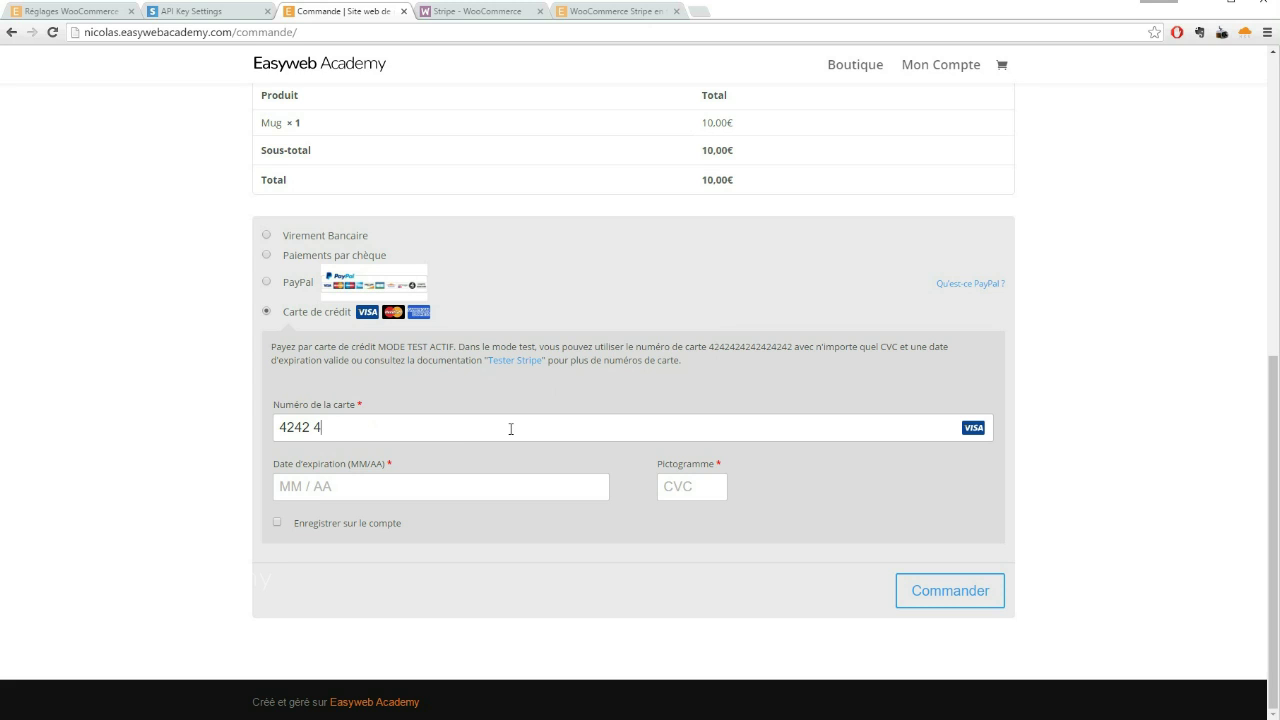
pyautogui.write('242')
pyautogui.write('4242 42')
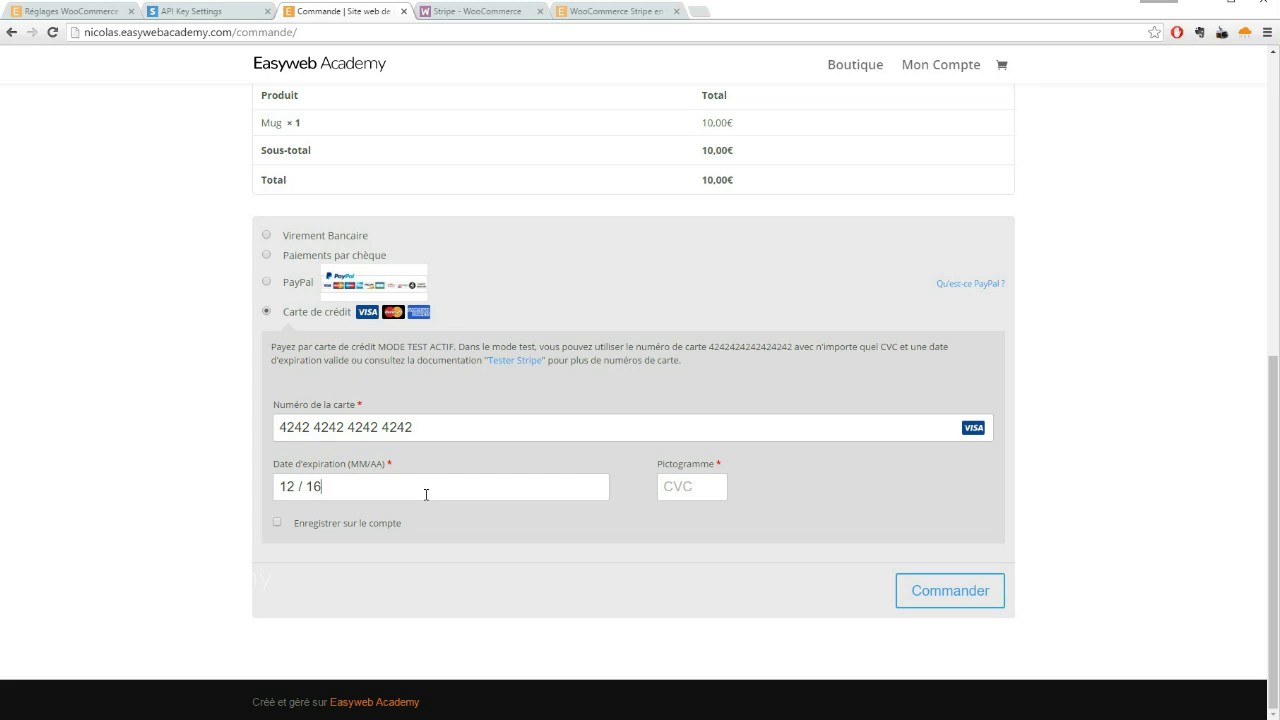
pyautogui.press('Tab')
pyautogui.click(935, 596)
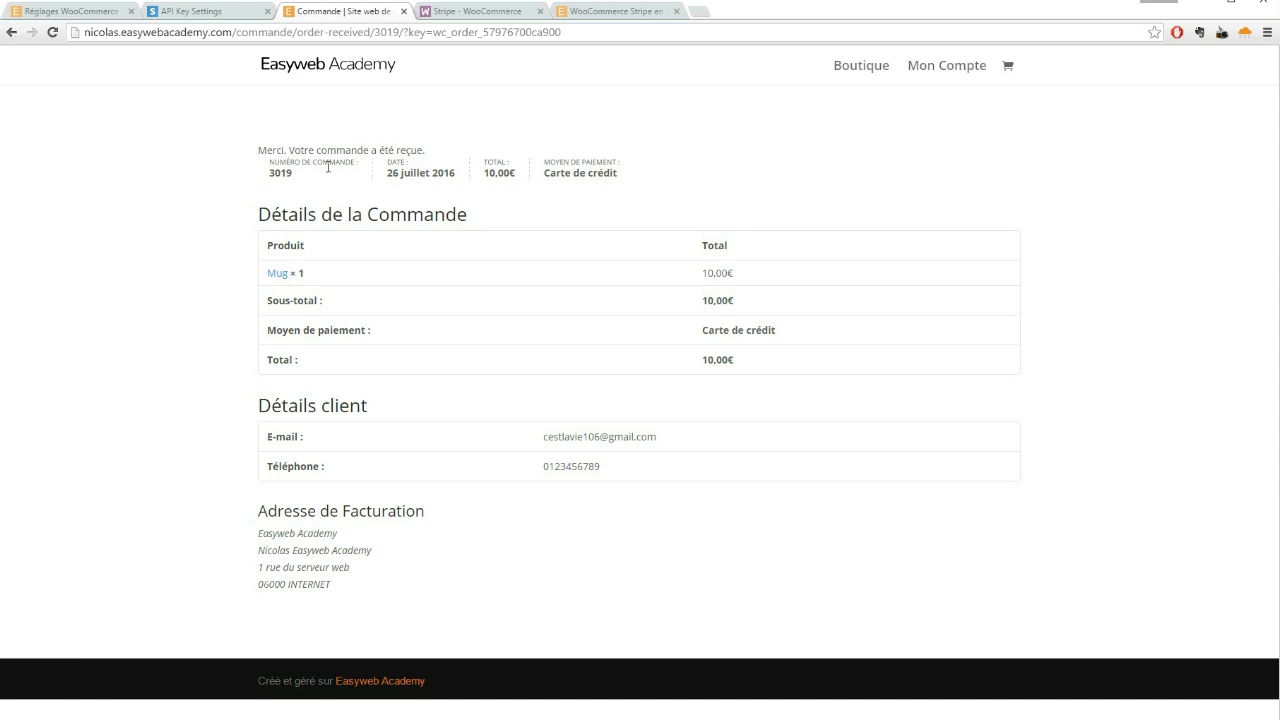
pyautogui.click(233, 14)
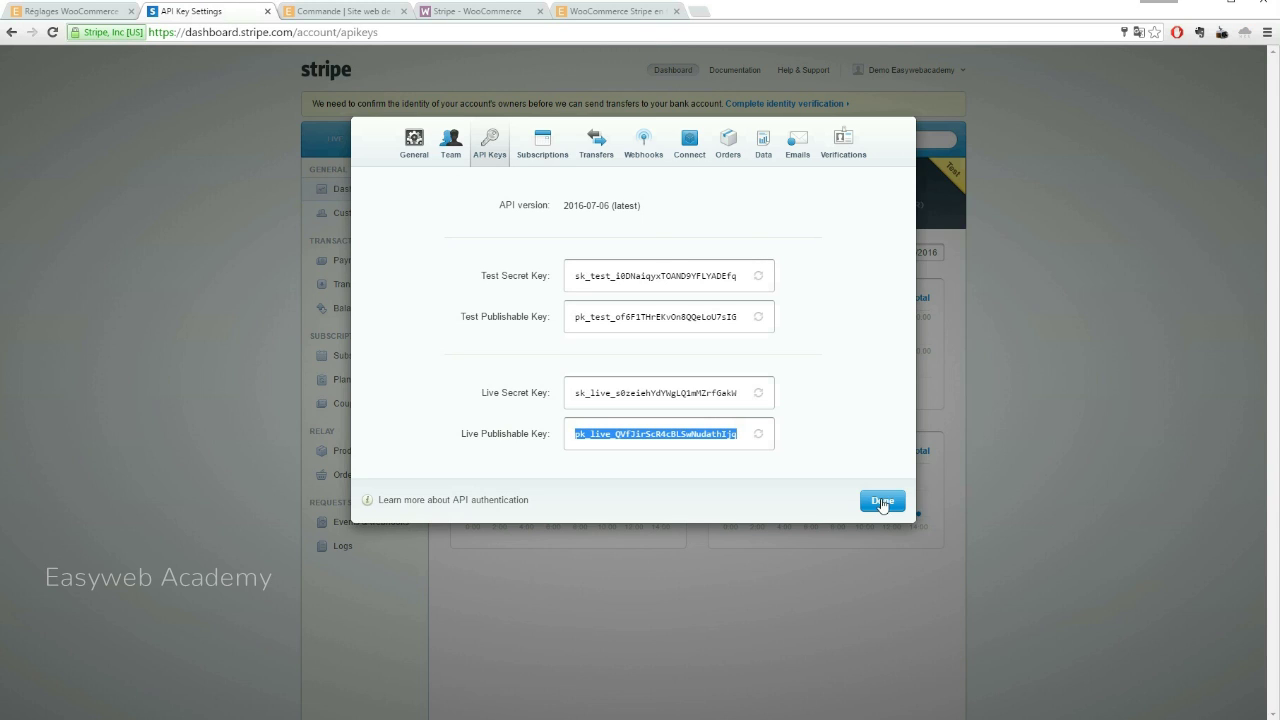
# Reload the Stripe test dashboard, view Payments, then open the test-mode Events log
pyautogui.click(882, 500)
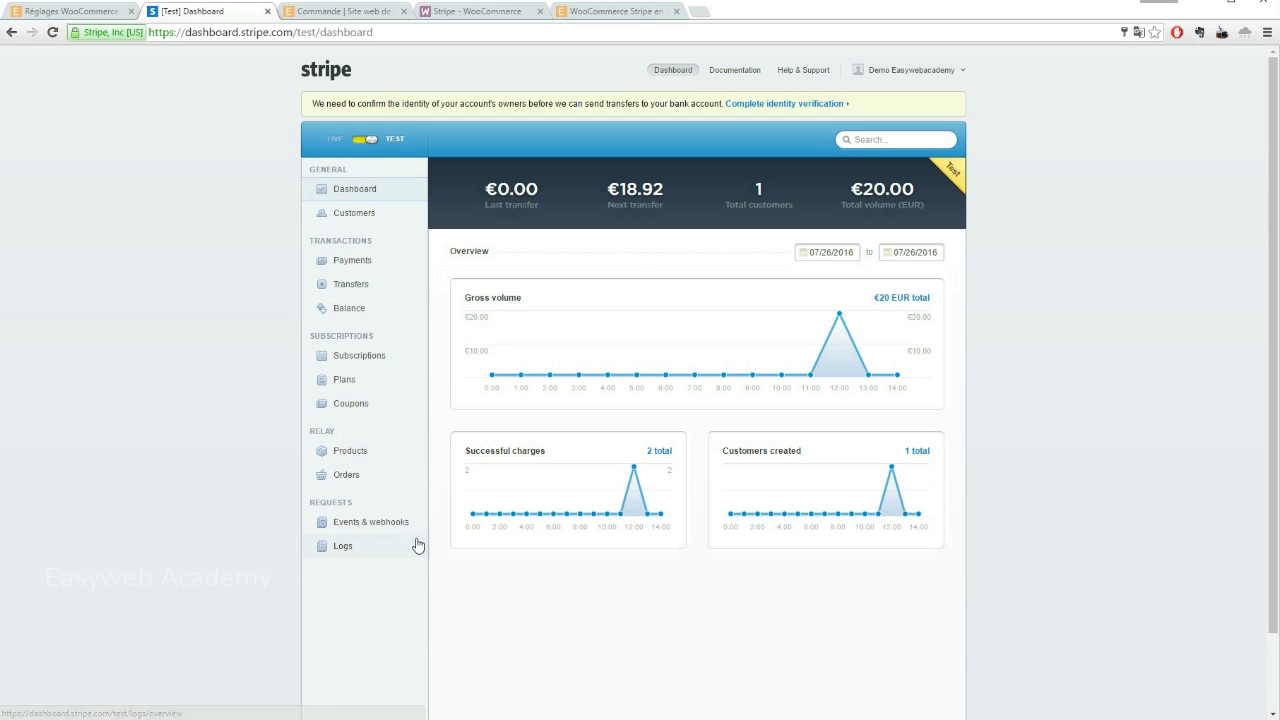
pyautogui.click(52, 32)
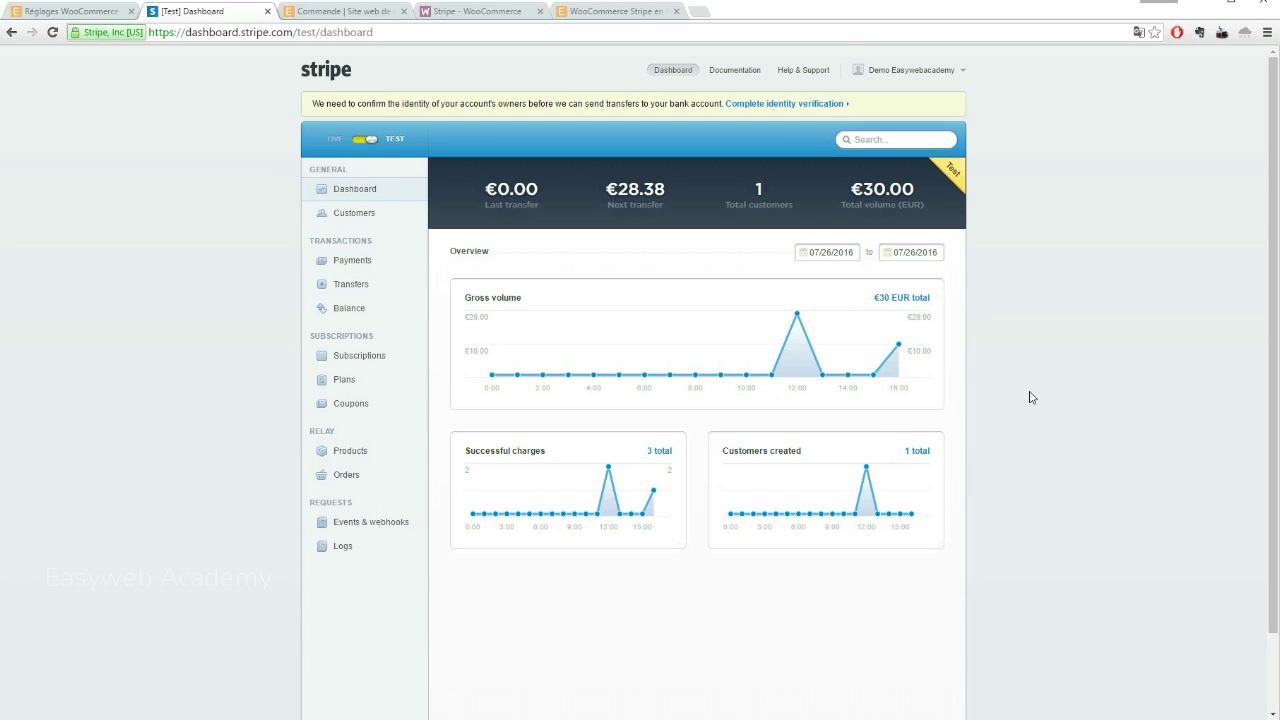
pyautogui.moveTo(903, 352)
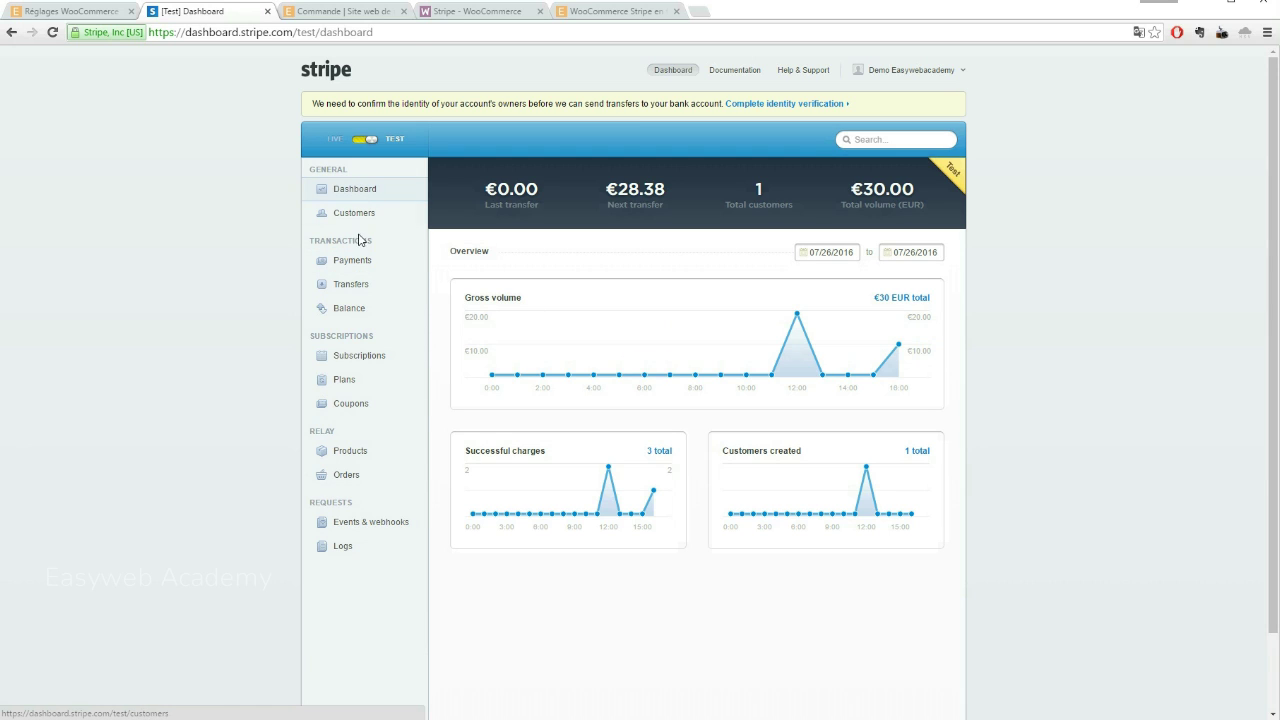
pyautogui.click(363, 262)
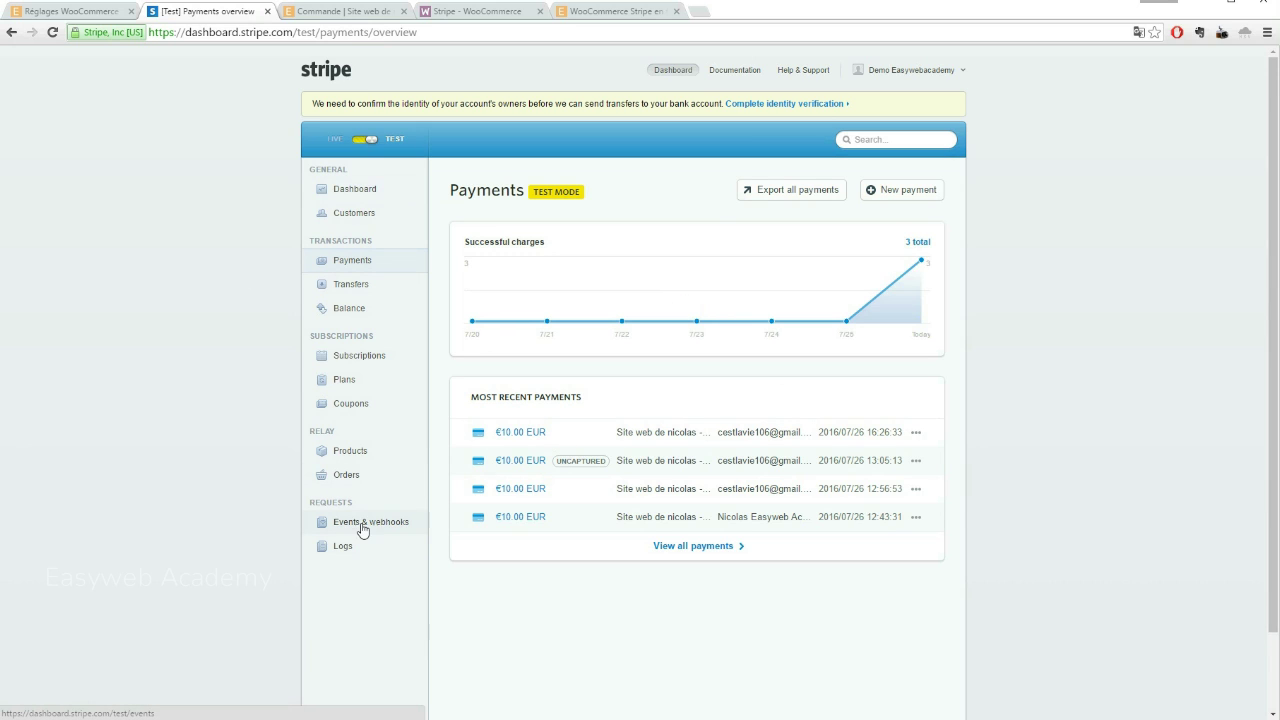
pyautogui.click(368, 524)
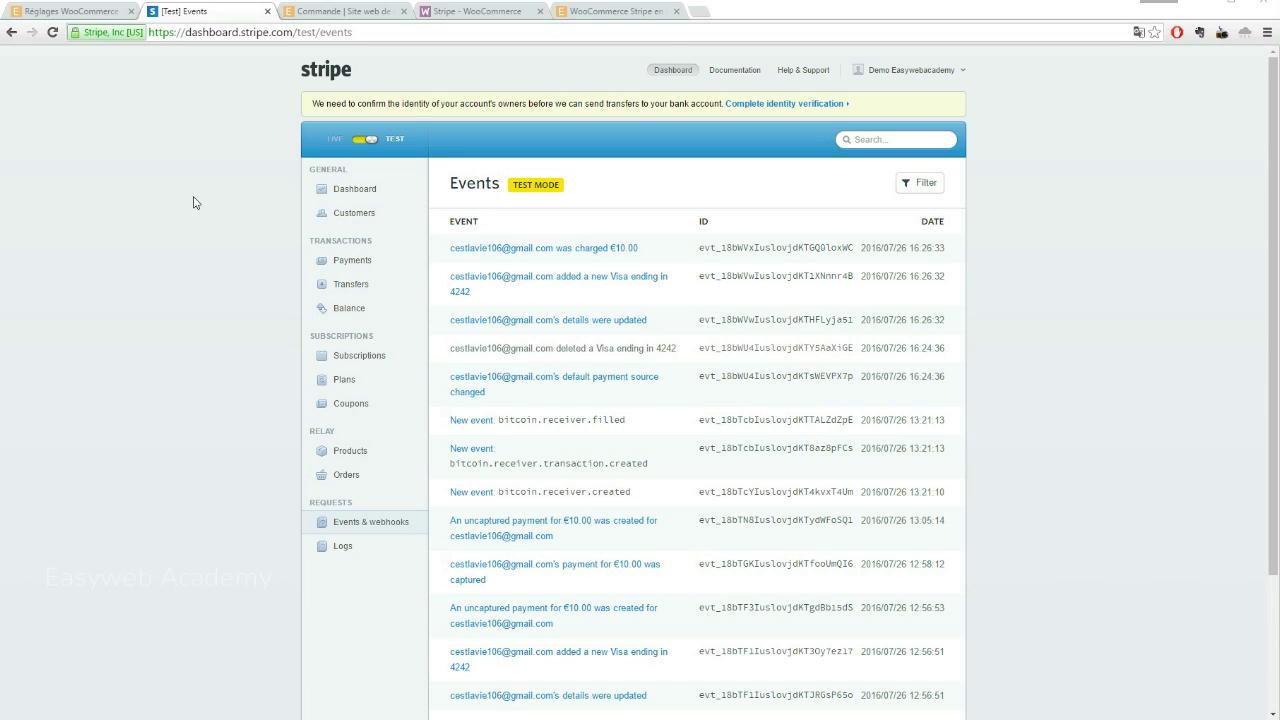
pyautogui.click(85, 14)
# Scroll through the Stripe gateway settings, then return to the order 3019 confirmation page
pyautogui.scroll(-2, 333, 344)
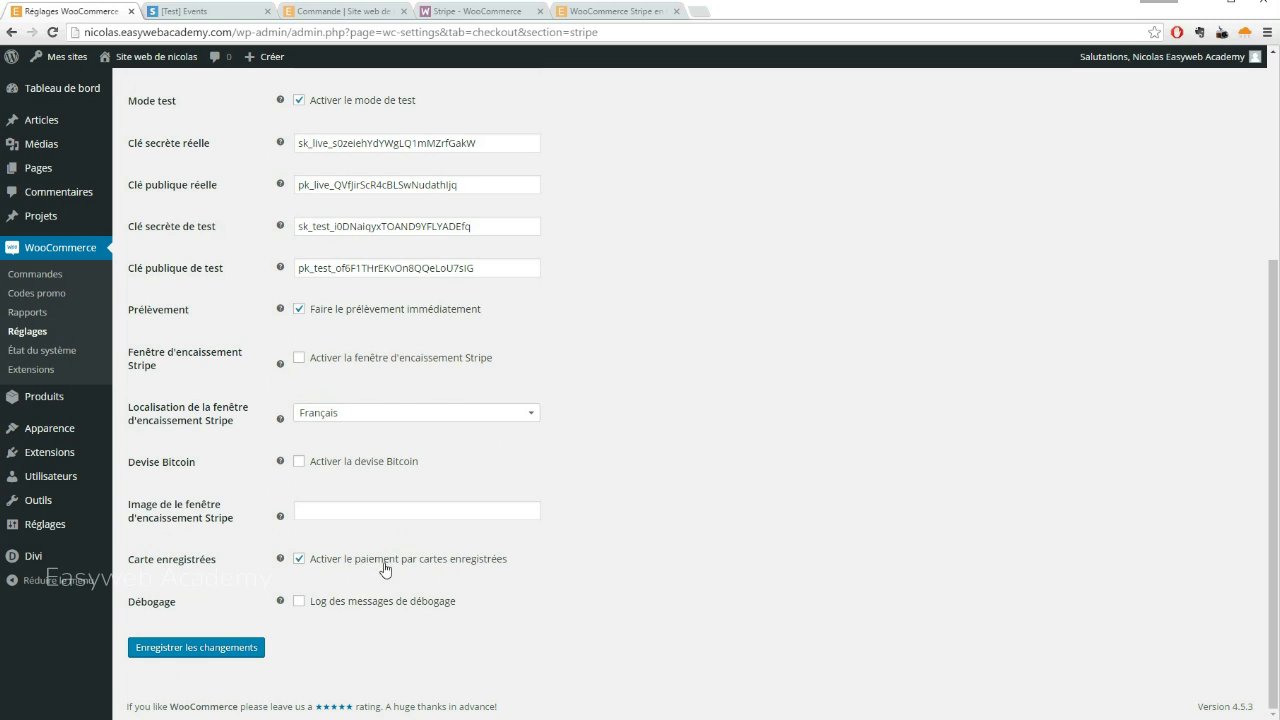
pyautogui.scroll(2, 410, 560)
pyautogui.scroll(1, 412, 493)
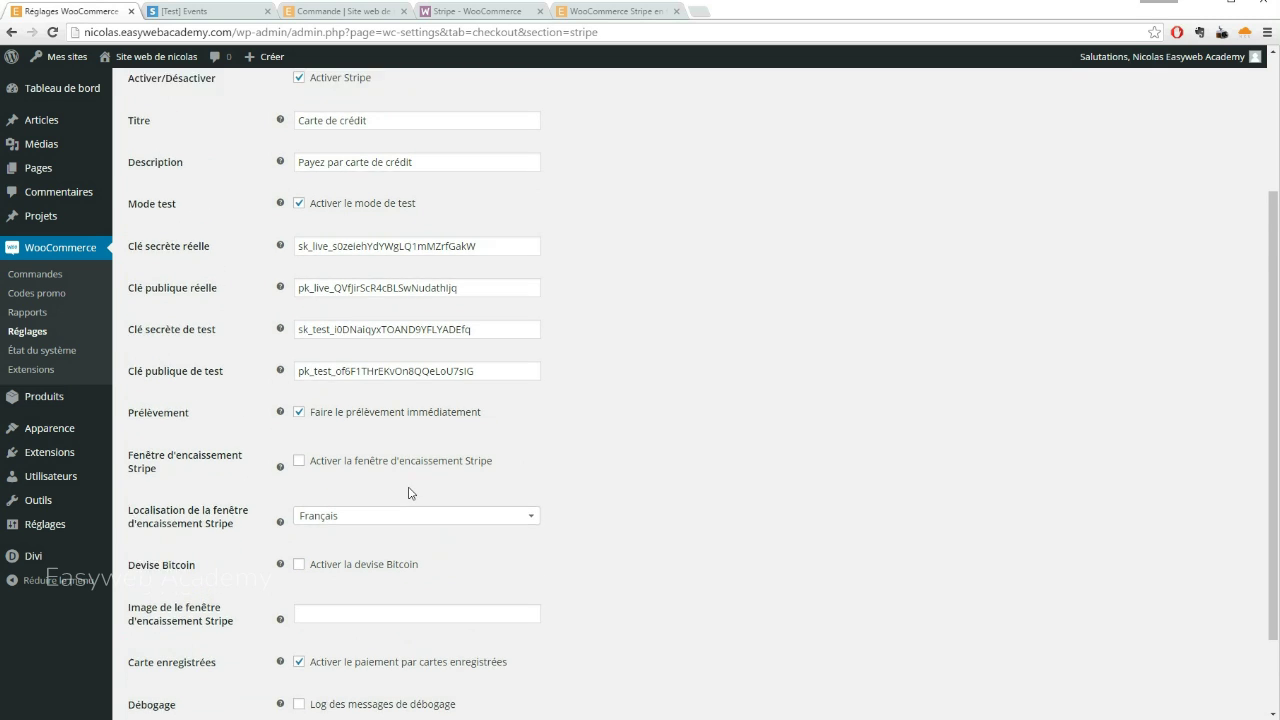
pyautogui.scroll(-1, 412, 493)
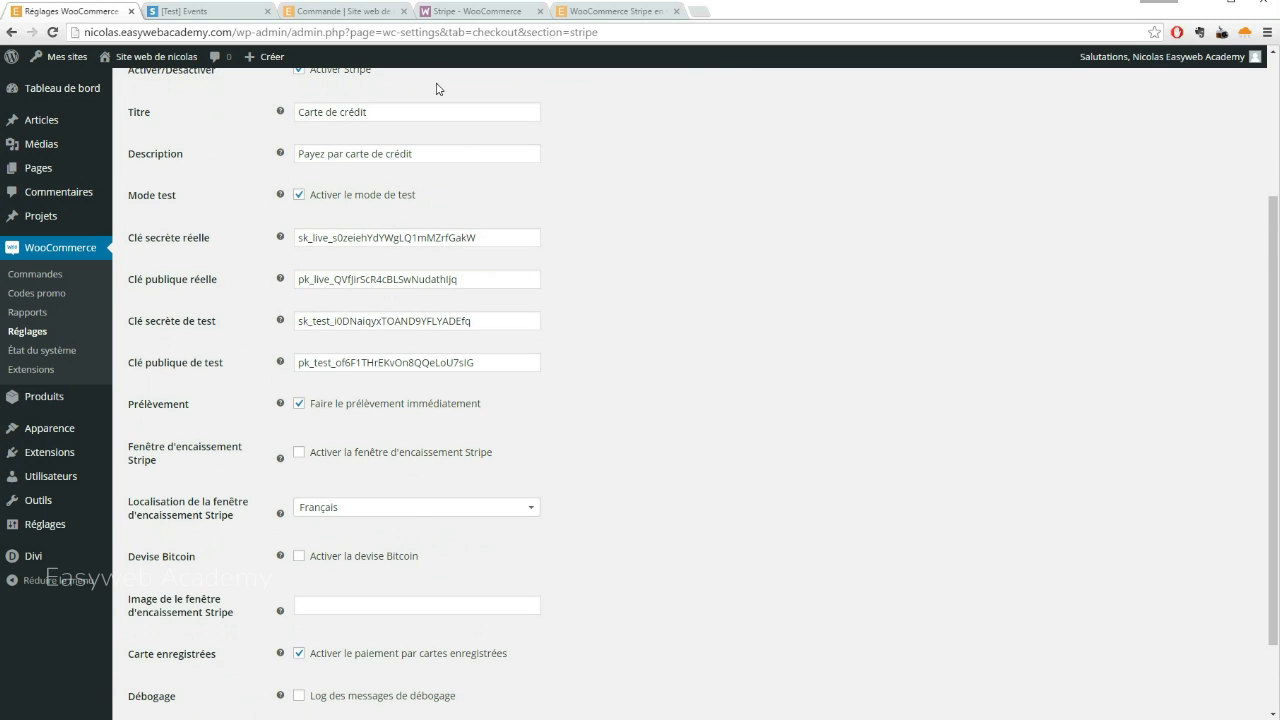
pyautogui.click(324, 13)
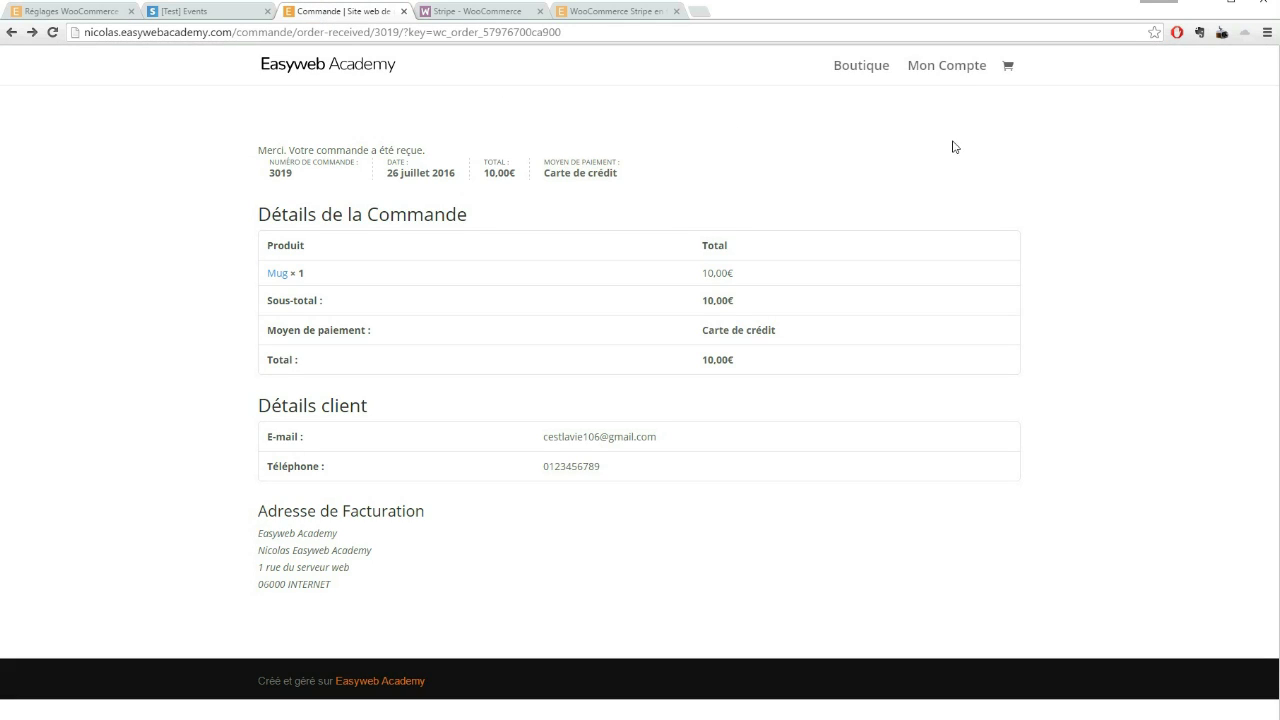
# Remove the saved Visa ending 4242 under Mon Compte > Moyens de paiement
pyautogui.click(947, 72)
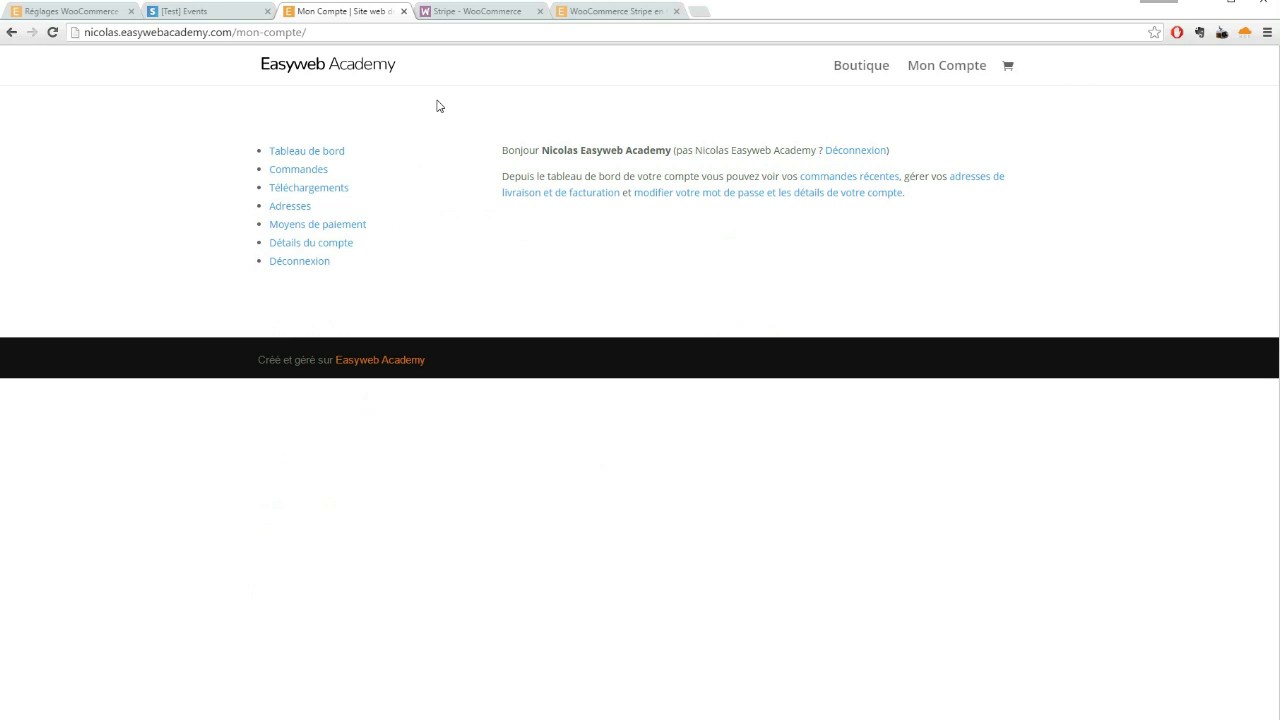
pyautogui.click(328, 226)
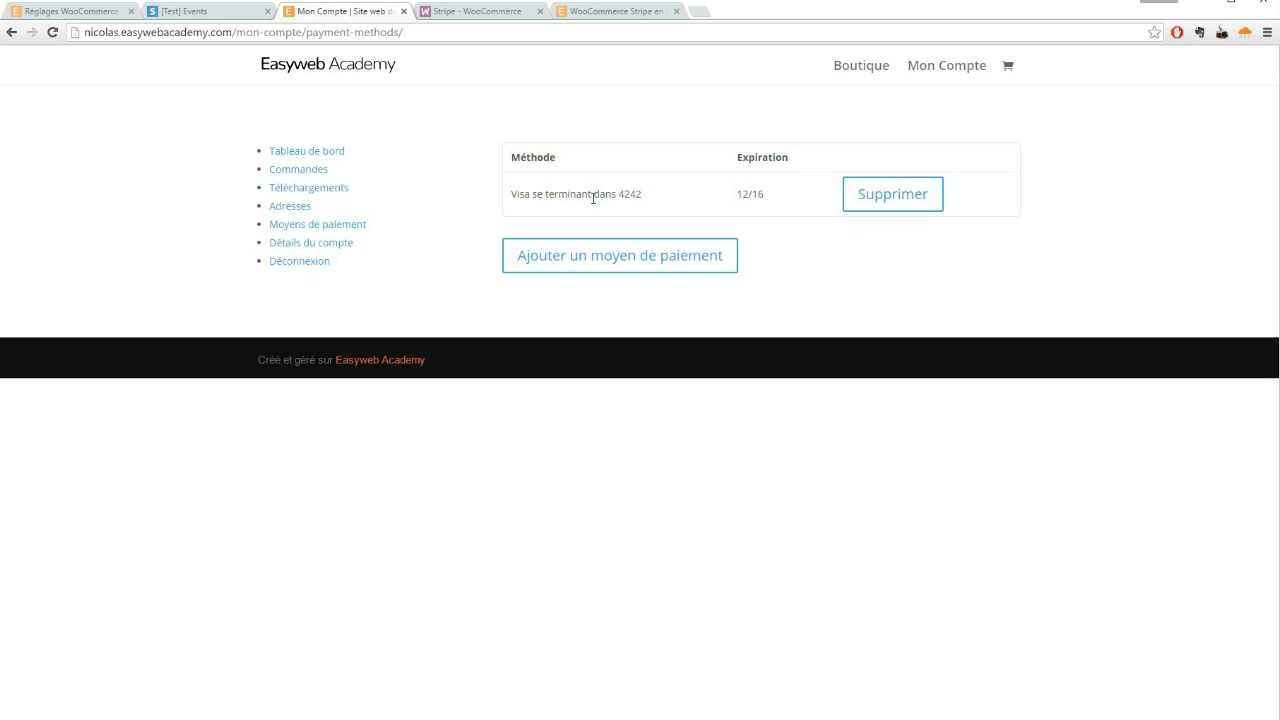
pyautogui.click(851, 200)
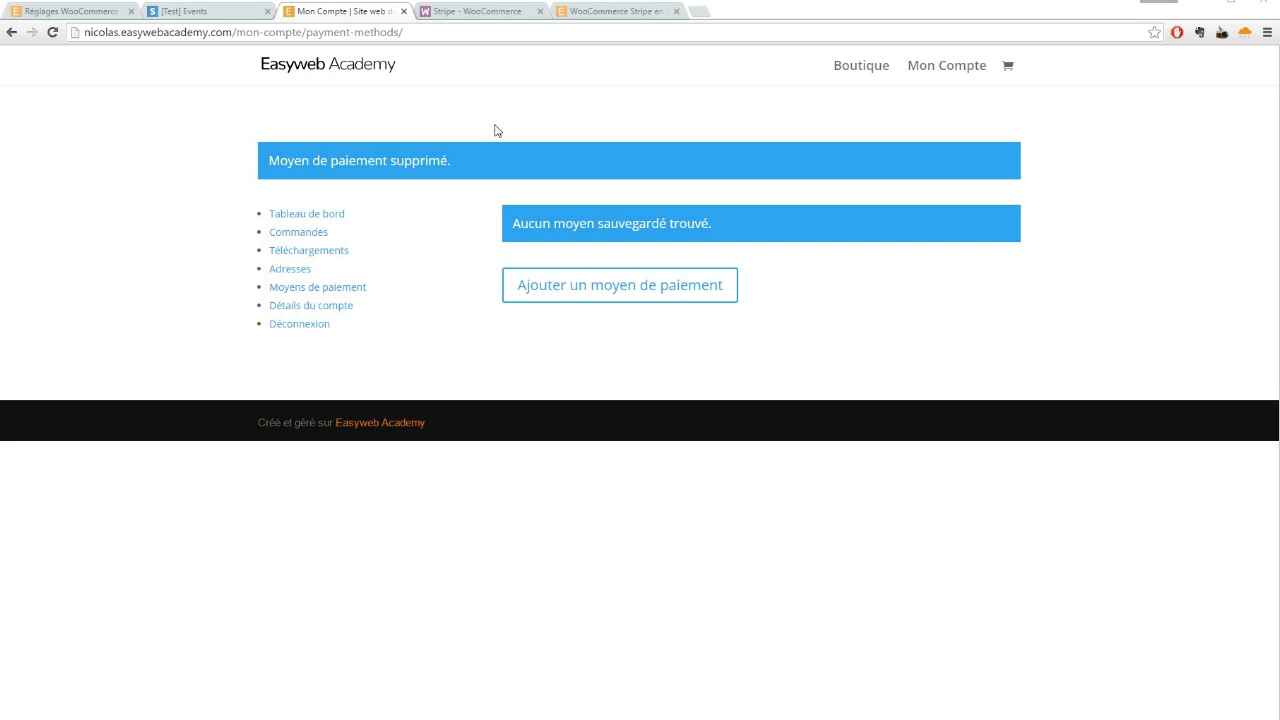
pyautogui.click(57, 14)
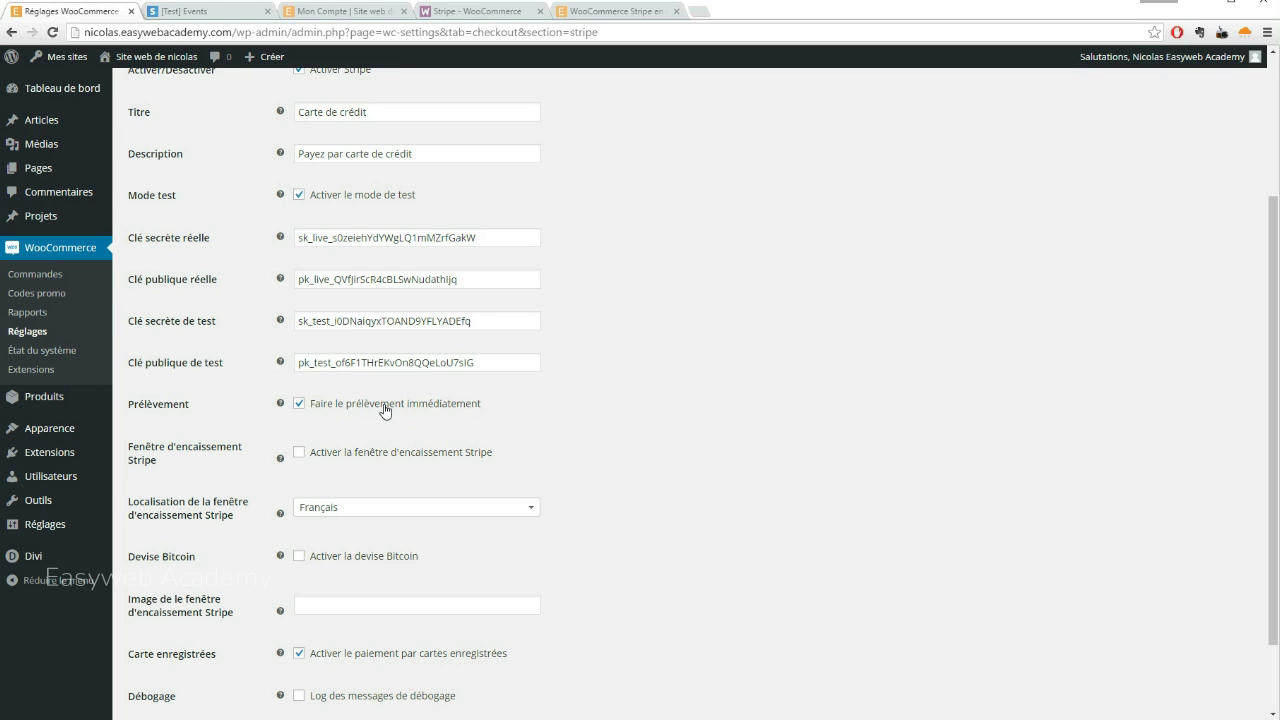
# Untick 'Faire le prélèvement immédiatement' and save the Stripe gateway settings
pyautogui.click(298, 404)
pyautogui.scroll(-2, 499, 417)
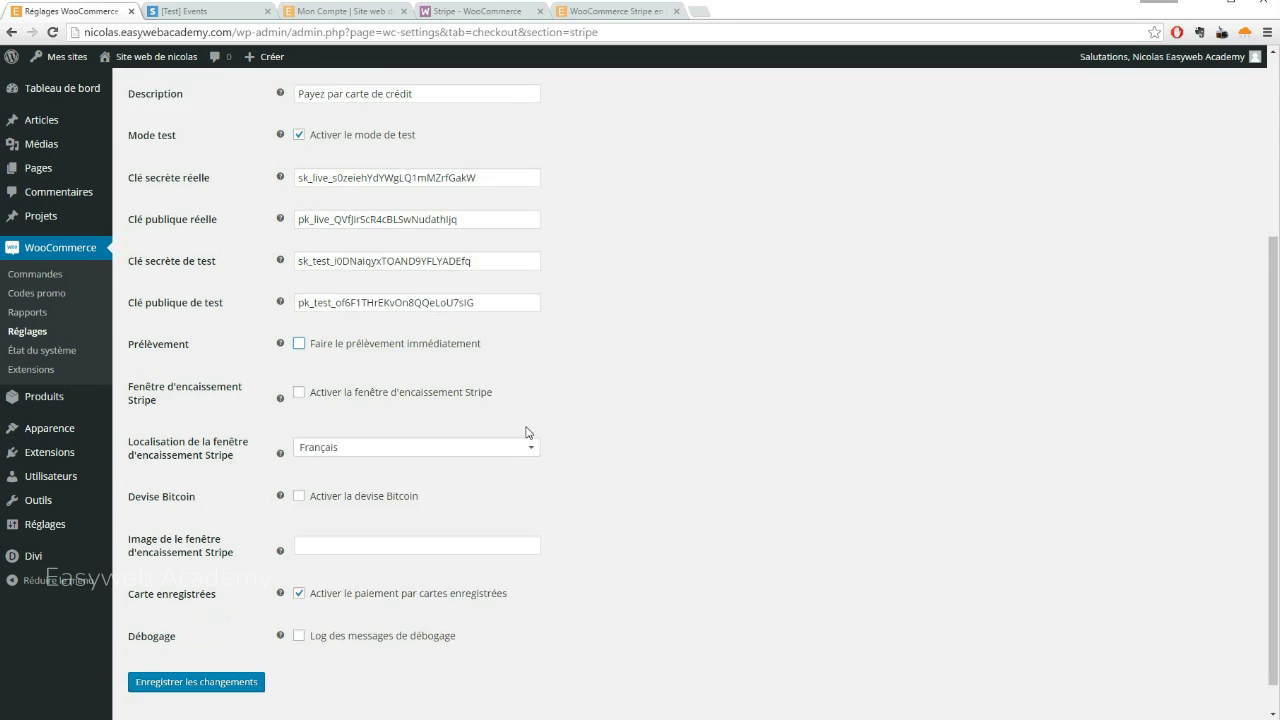
pyautogui.click(224, 650)
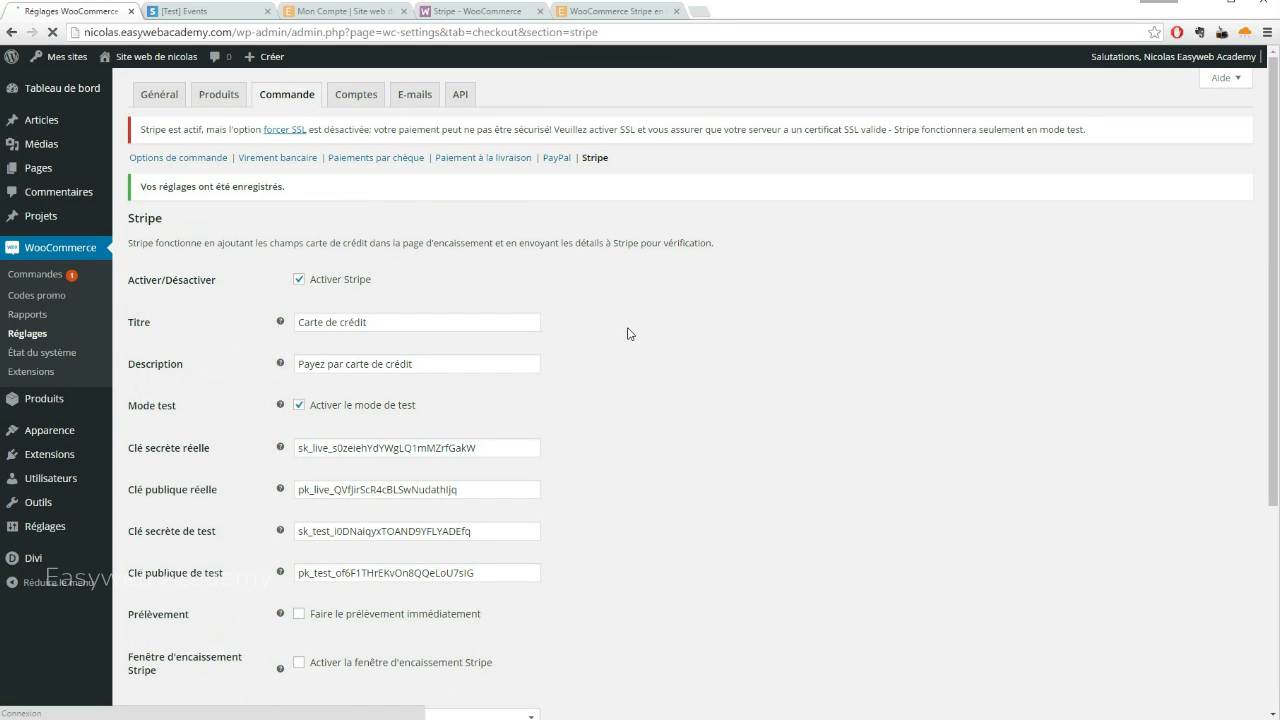
pyautogui.click(345, 11)
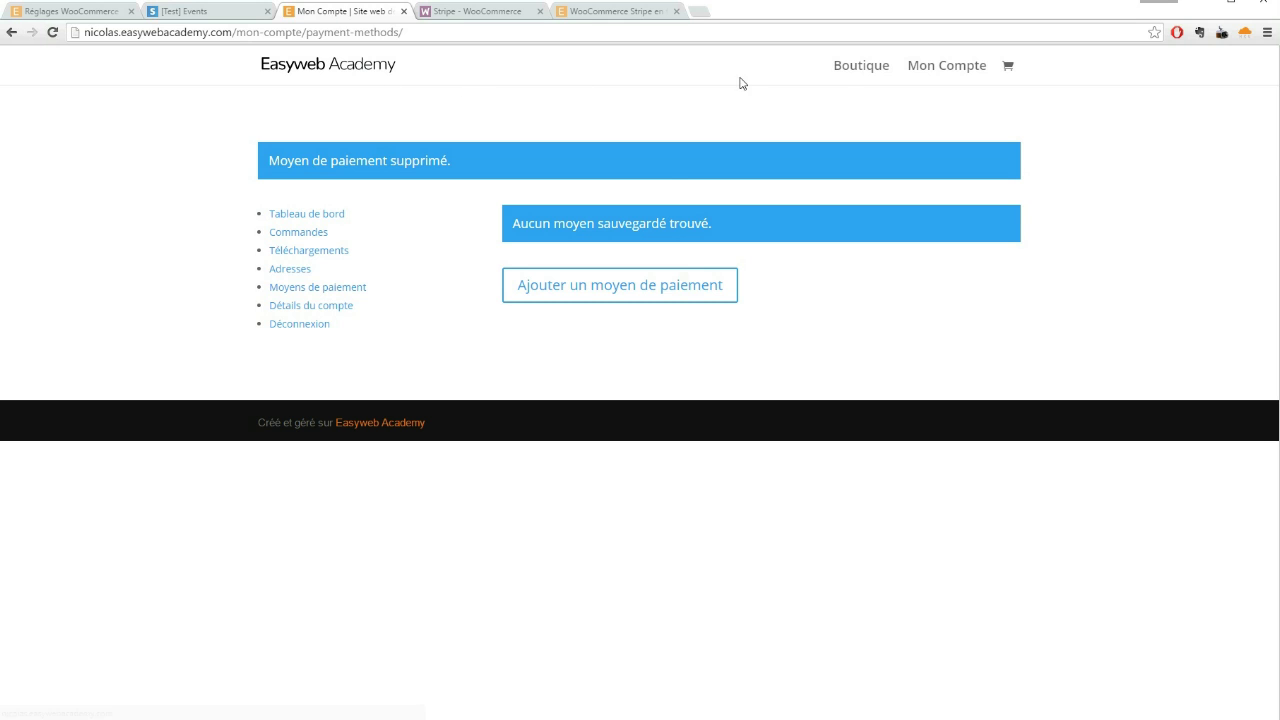
# Check out the Mug from the cart with test card 4242, expiry 12/16 and CVC 123
pyautogui.click(864, 67)
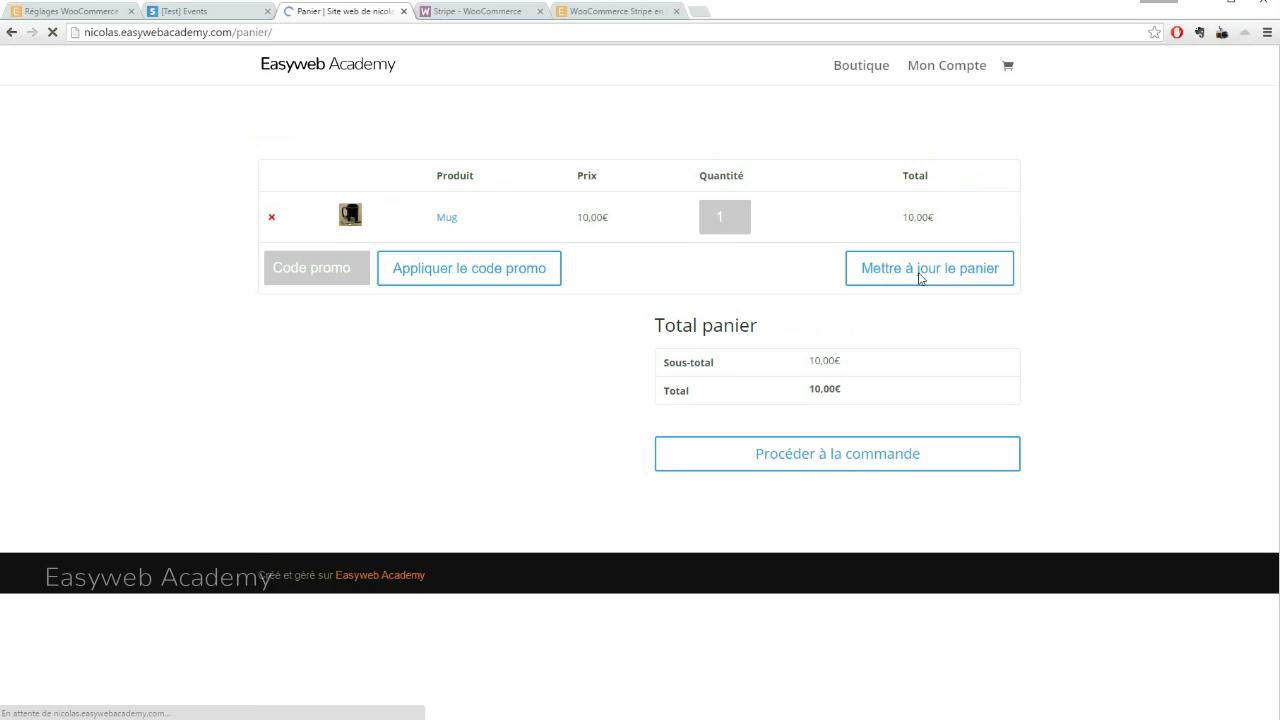
pyautogui.click(798, 445)
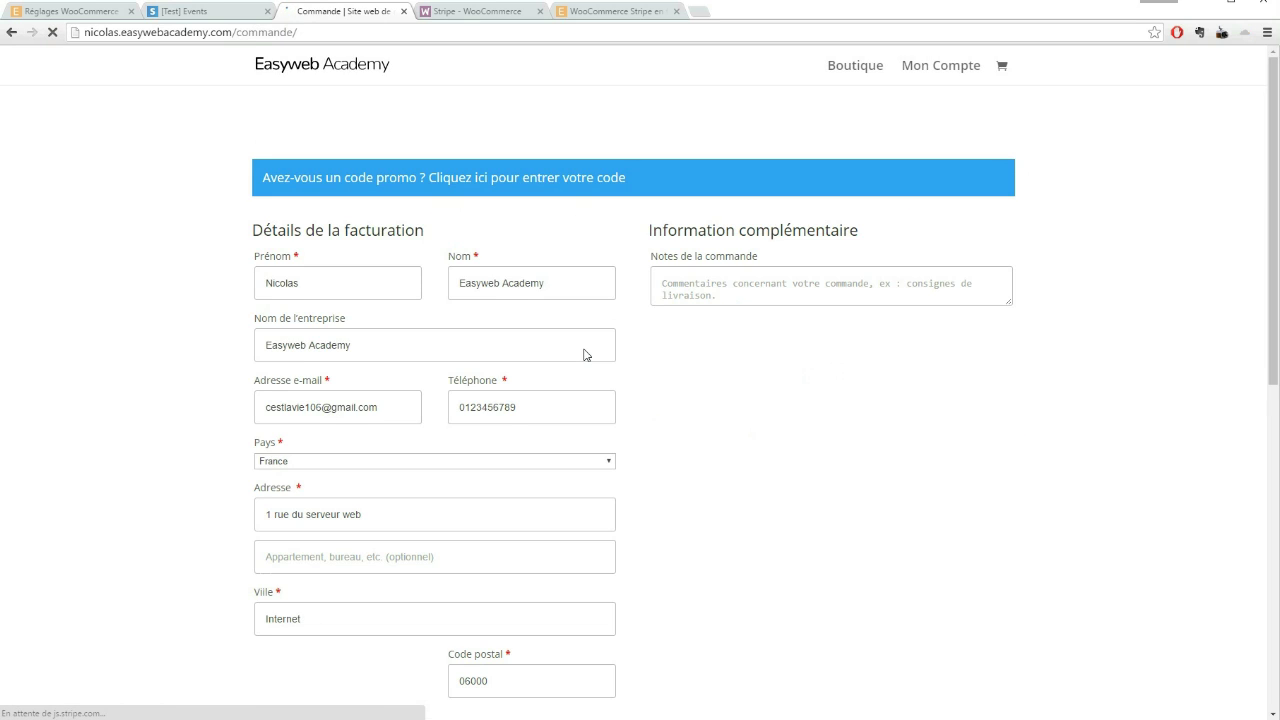
pyautogui.scroll(-3, 588, 357)
pyautogui.scroll(-2, 588, 357)
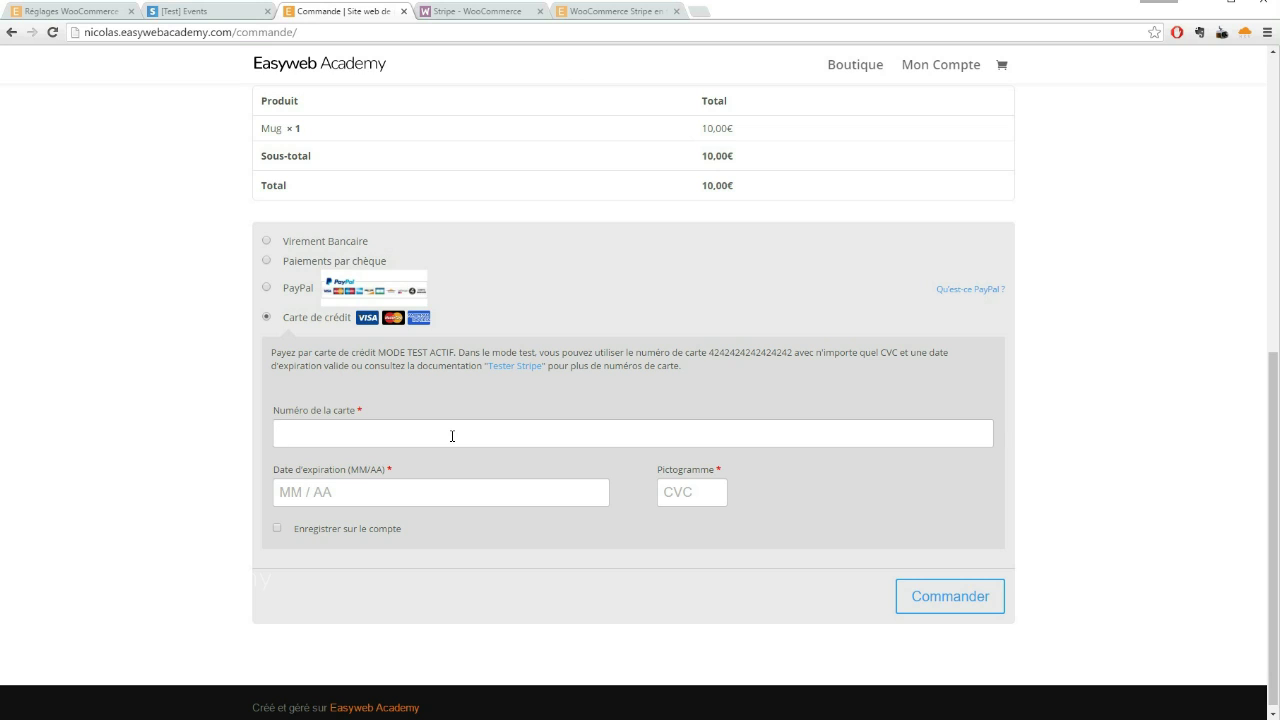
pyautogui.write('4242 4242 ')
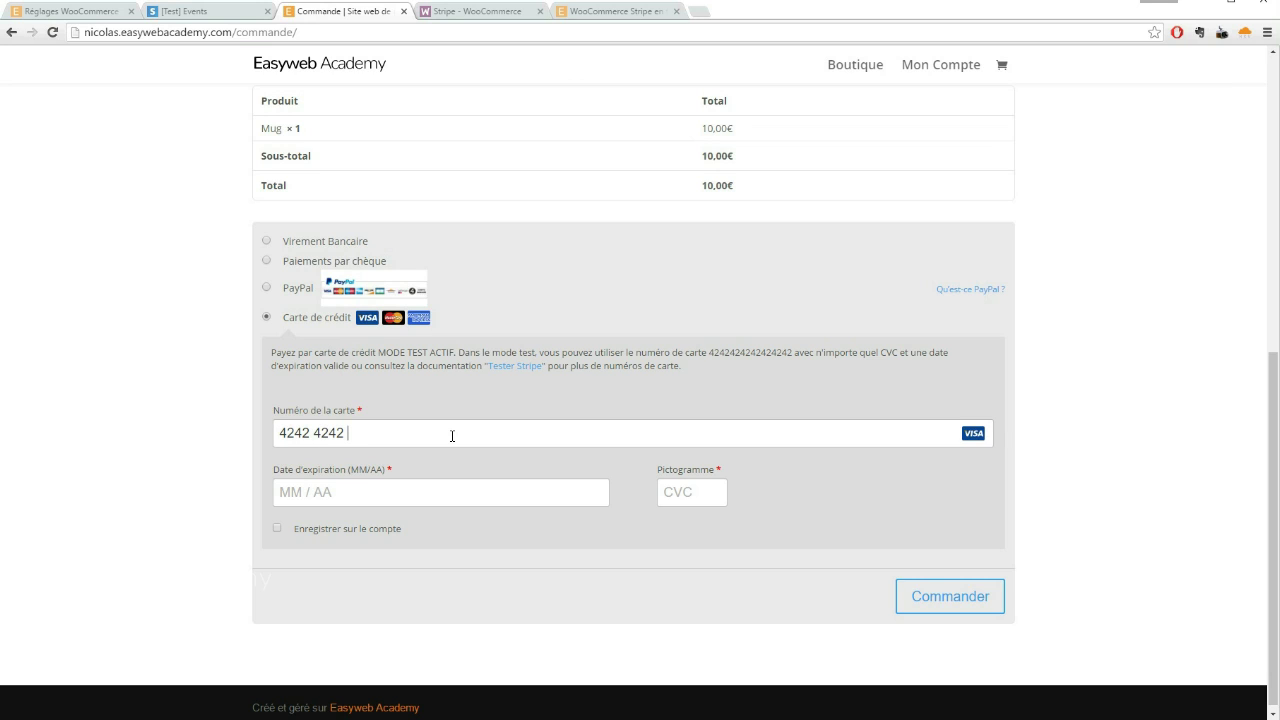
pyautogui.write('4242')
pyautogui.write('12 / 16')
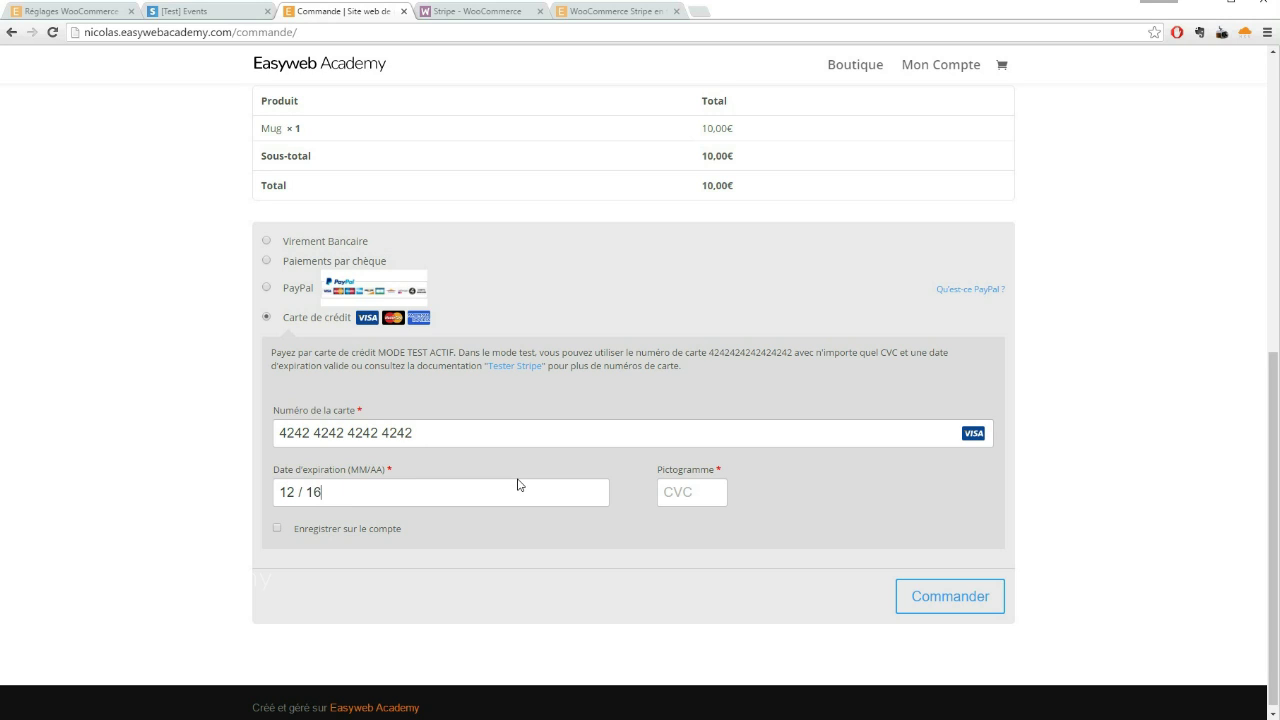
pyautogui.click(685, 487)
pyautogui.write('123')
pyautogui.click(943, 600)
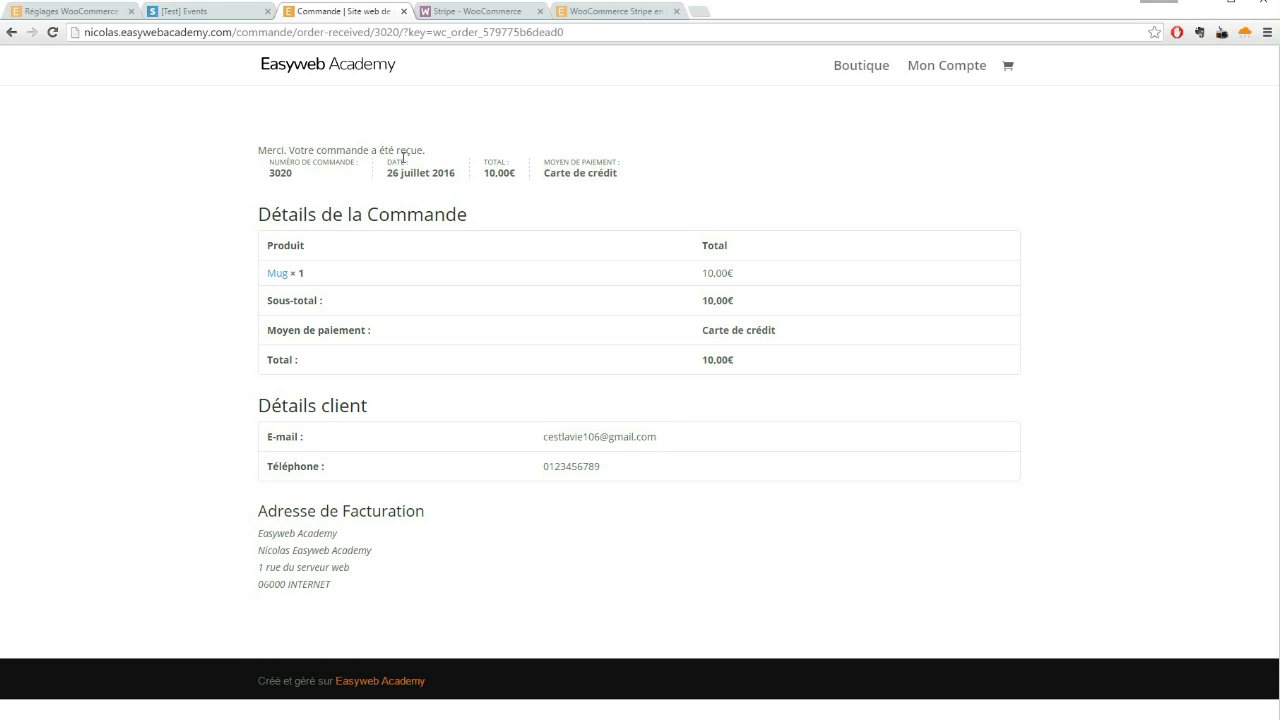
# Reload the Stripe test Events log until the new uncaptured €10.00 payment (Visa ending 4242) appears
pyautogui.click(215, 13)
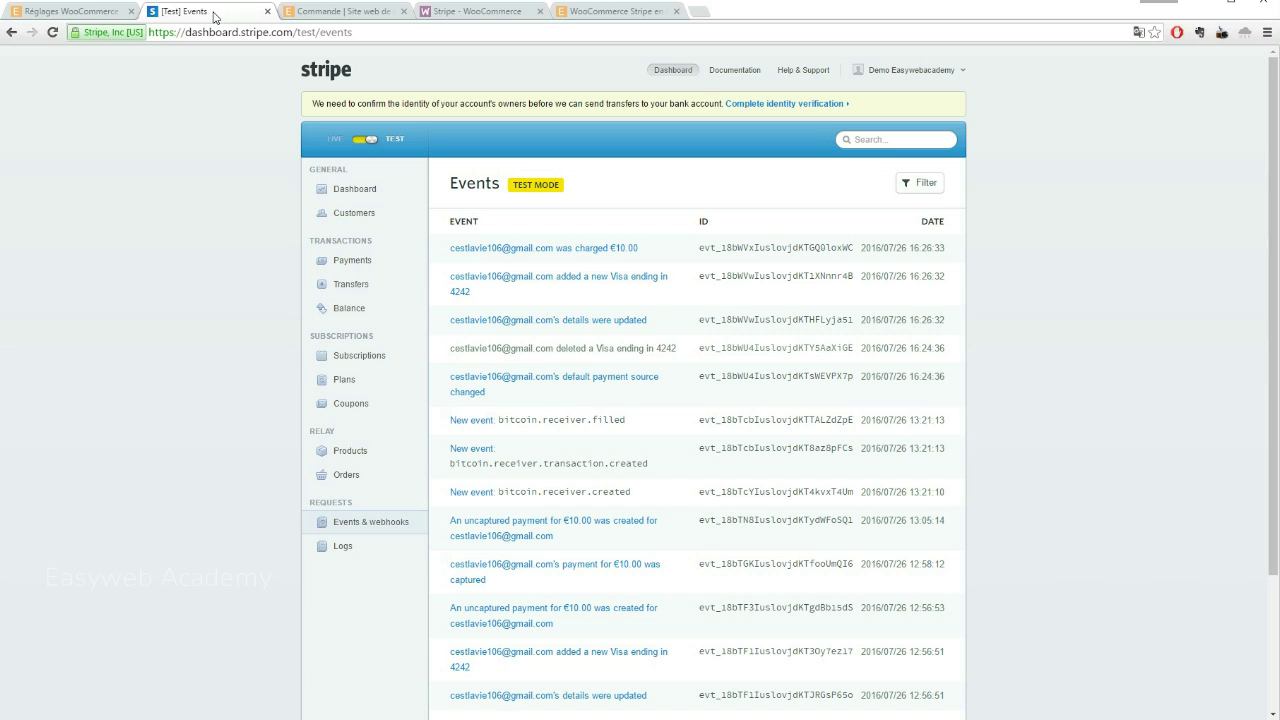
pyautogui.scroll(-3, 259, 310)
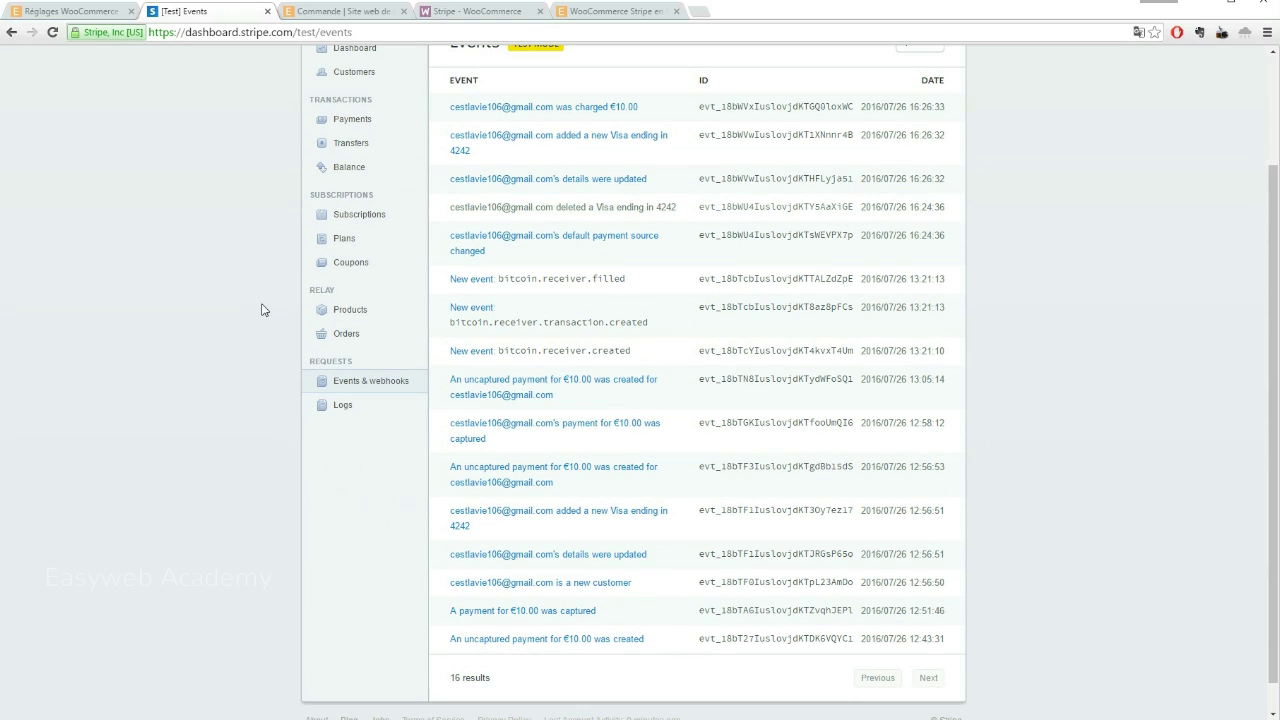
pyautogui.scroll(2, 262, 309)
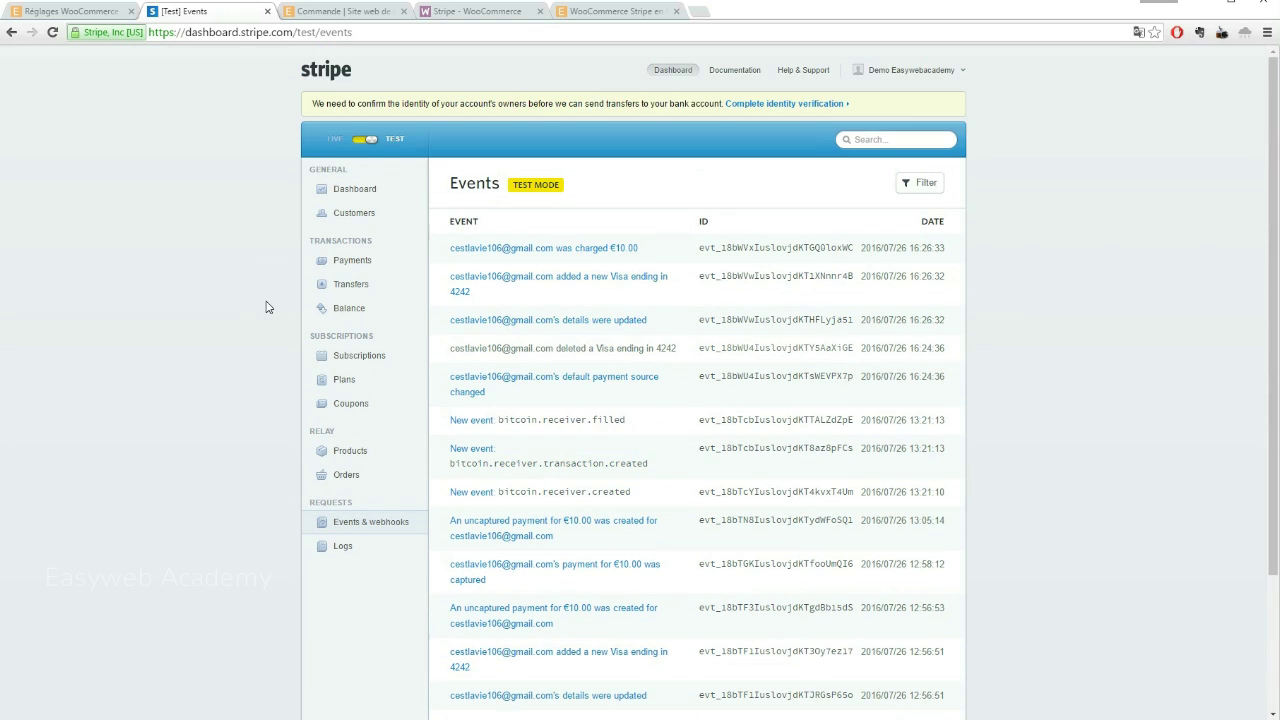
pyautogui.scroll(-1, 266, 307)
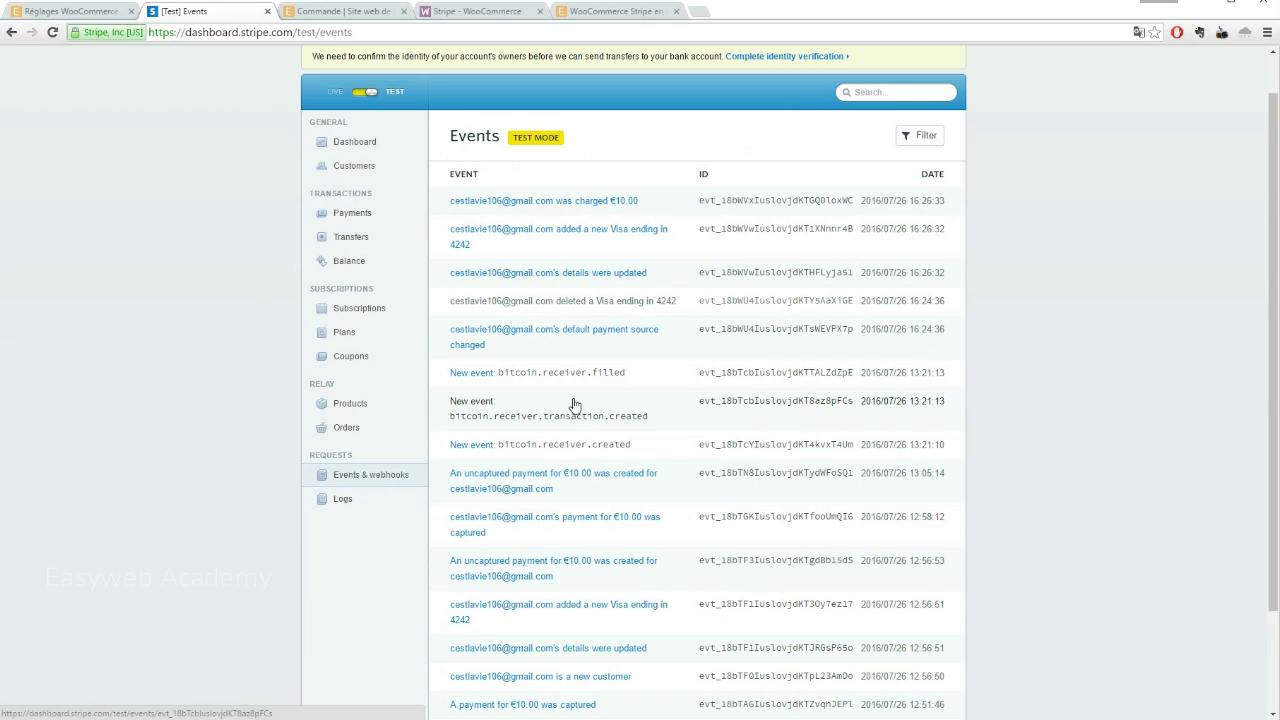
pyautogui.click(52, 32)
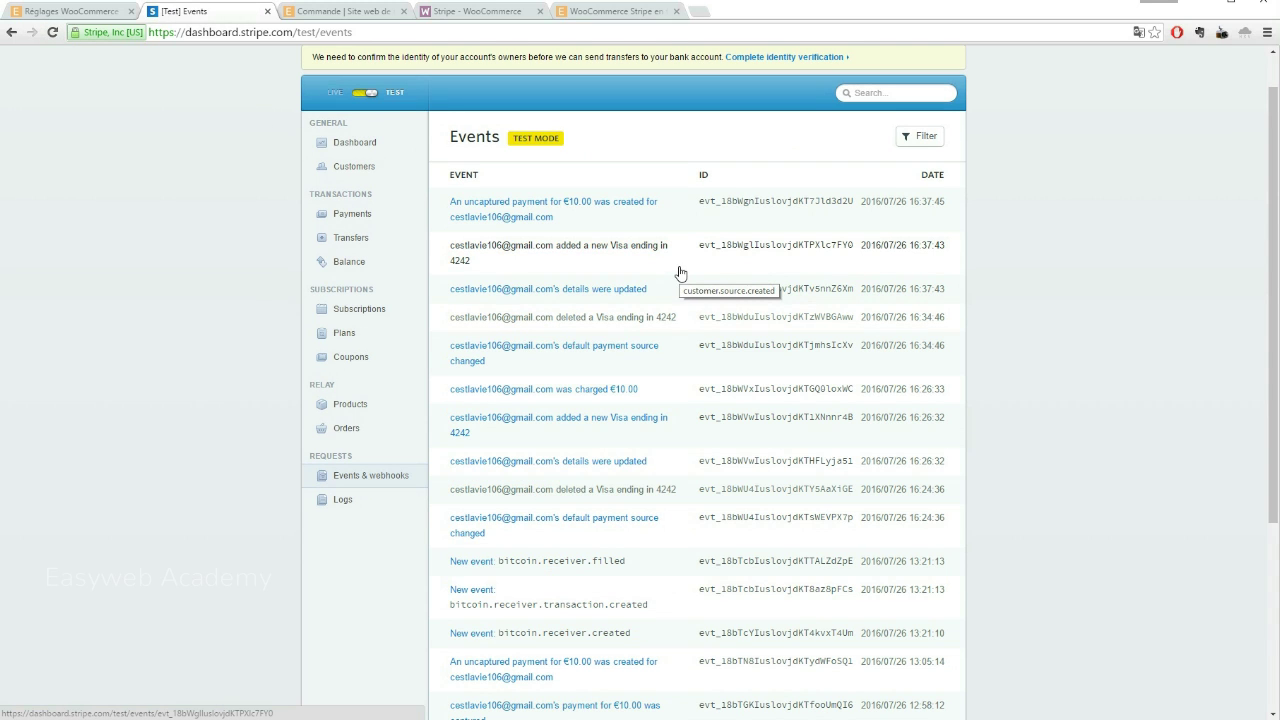
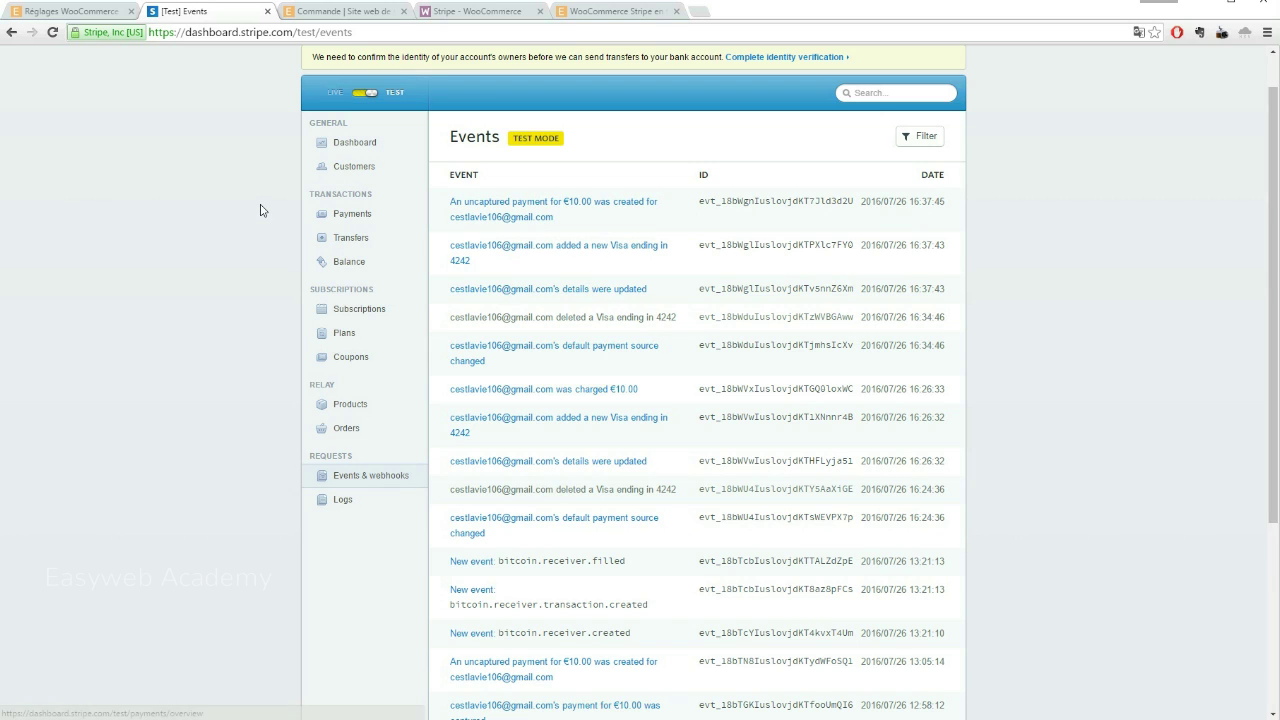
# Leave the Stripe events log and return to the WooCommerce orders list
pyautogui.click(86, 17)
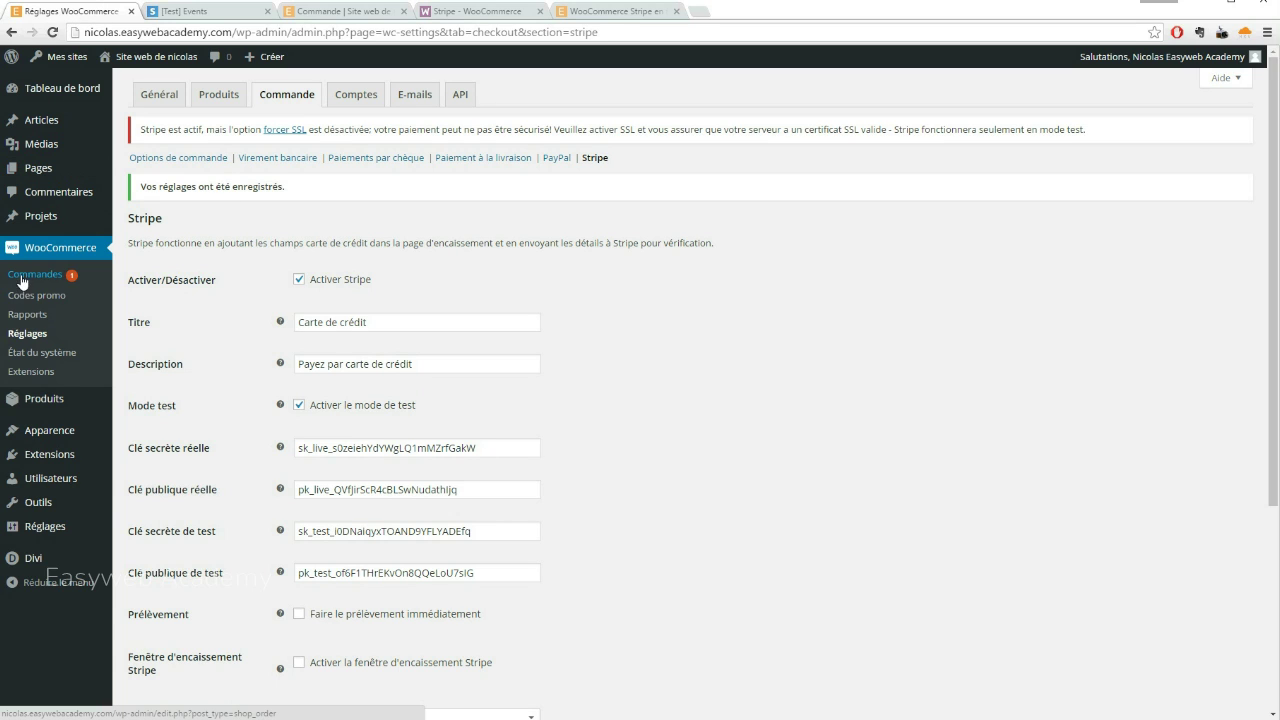
pyautogui.click(22, 277)
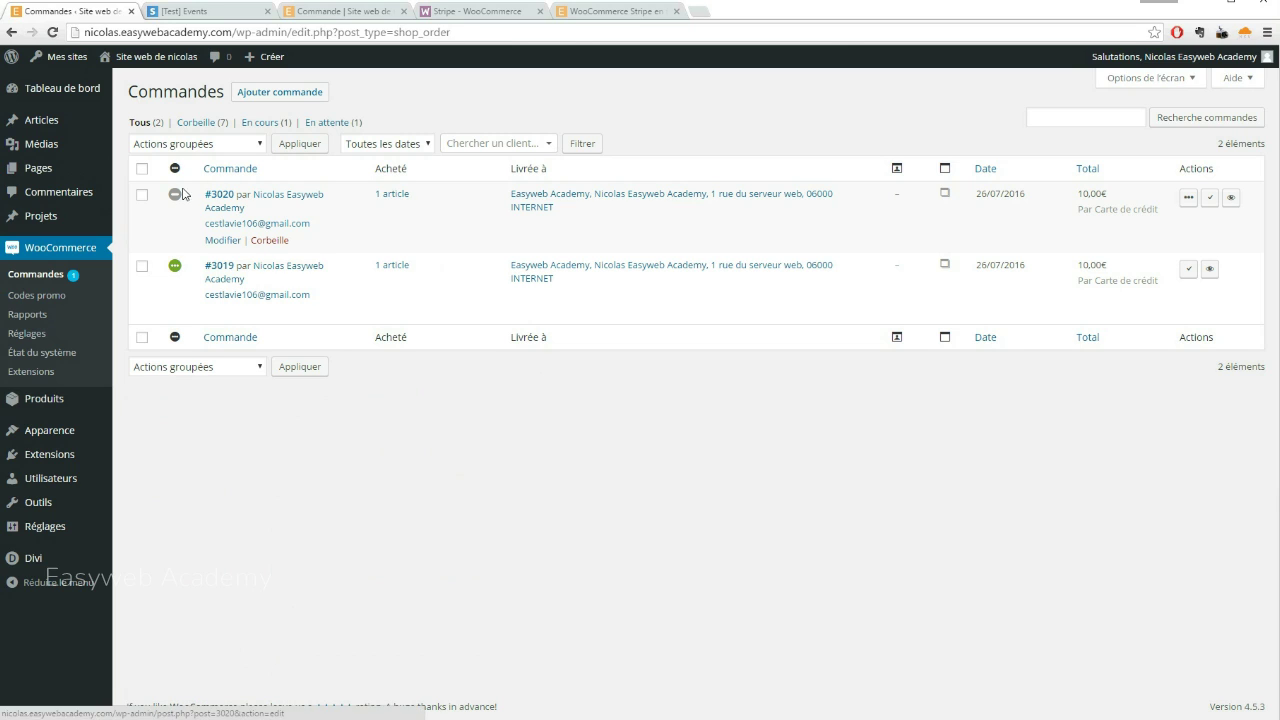
# Open the €10.00 on-hold order #3020 from the Commandes list for editing
pyautogui.moveTo(177, 273)
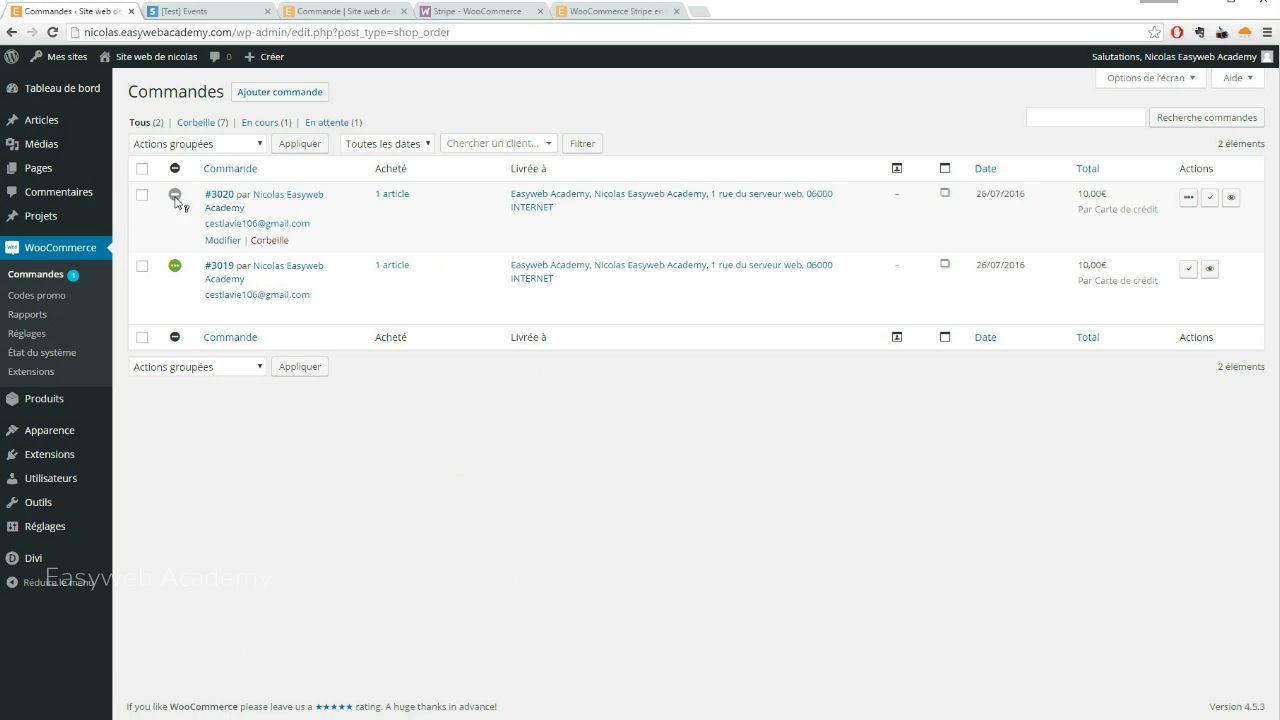
pyautogui.moveTo(174, 200)
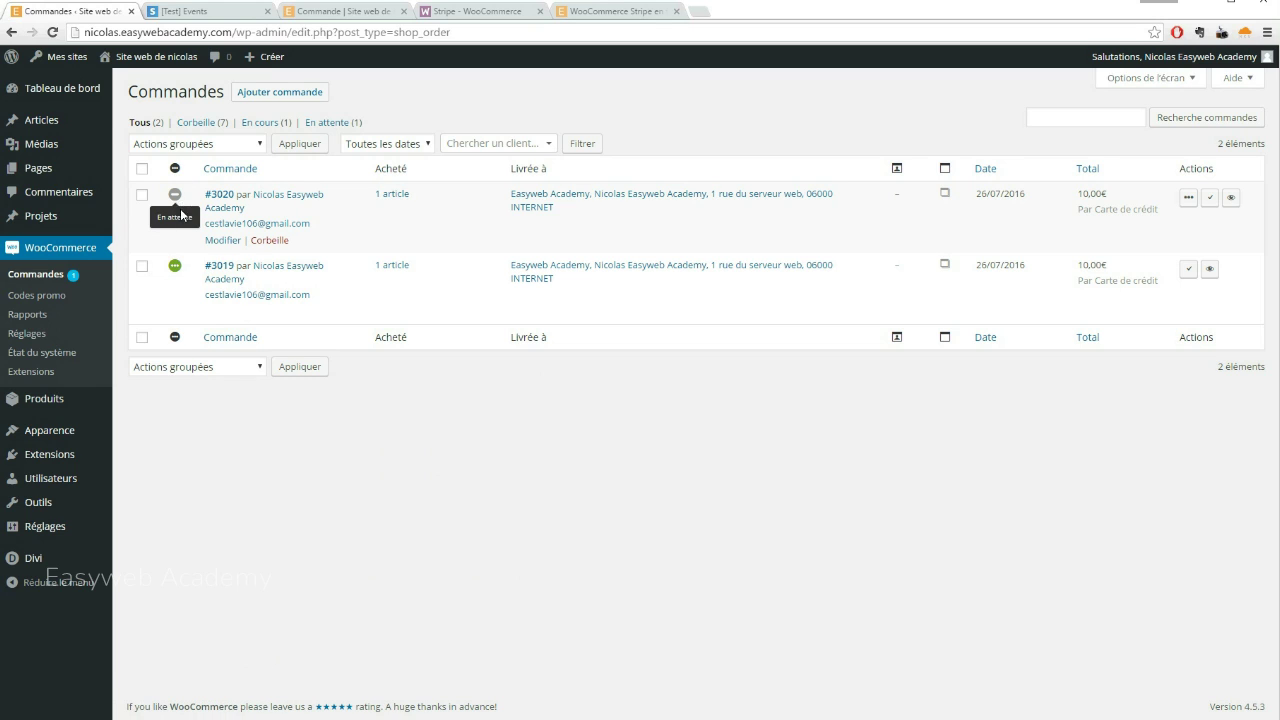
pyautogui.click(222, 240)
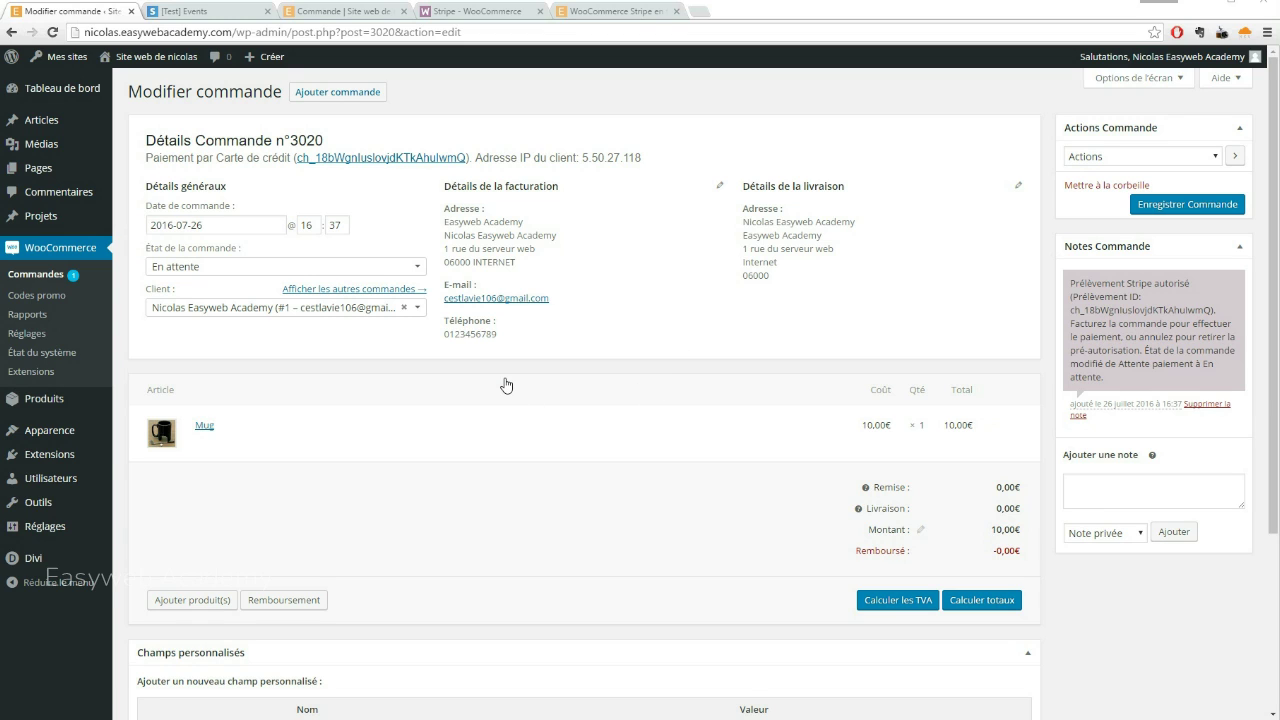
# Set order #3020 to En cours and save it with the Facture client e-mail action
pyautogui.click(419, 270)
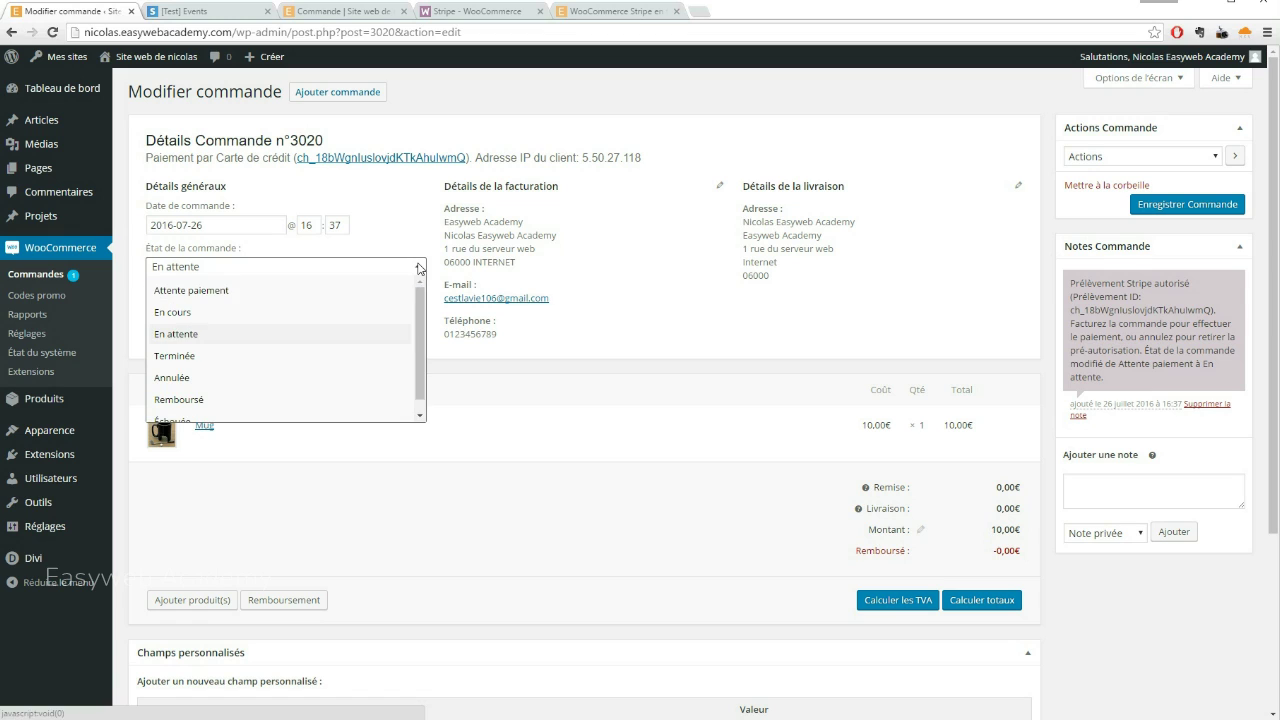
pyautogui.click(172, 313)
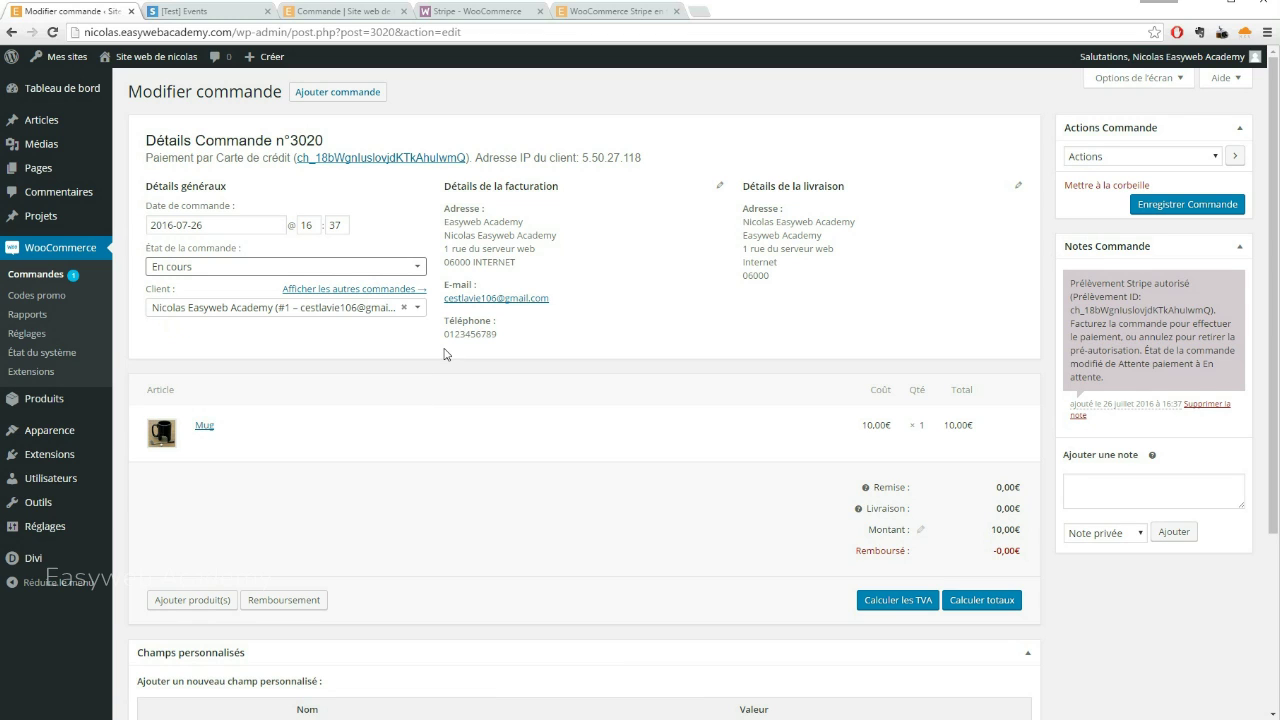
pyautogui.click(1217, 158)
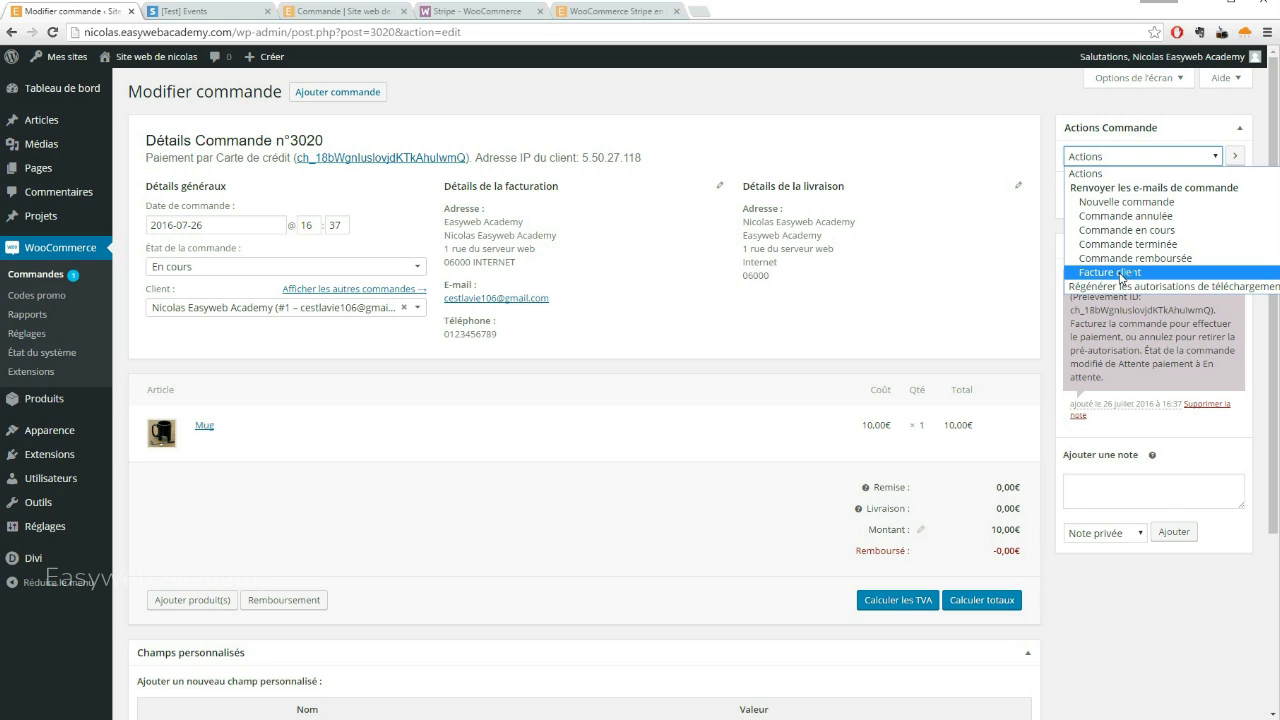
pyautogui.click(1120, 273)
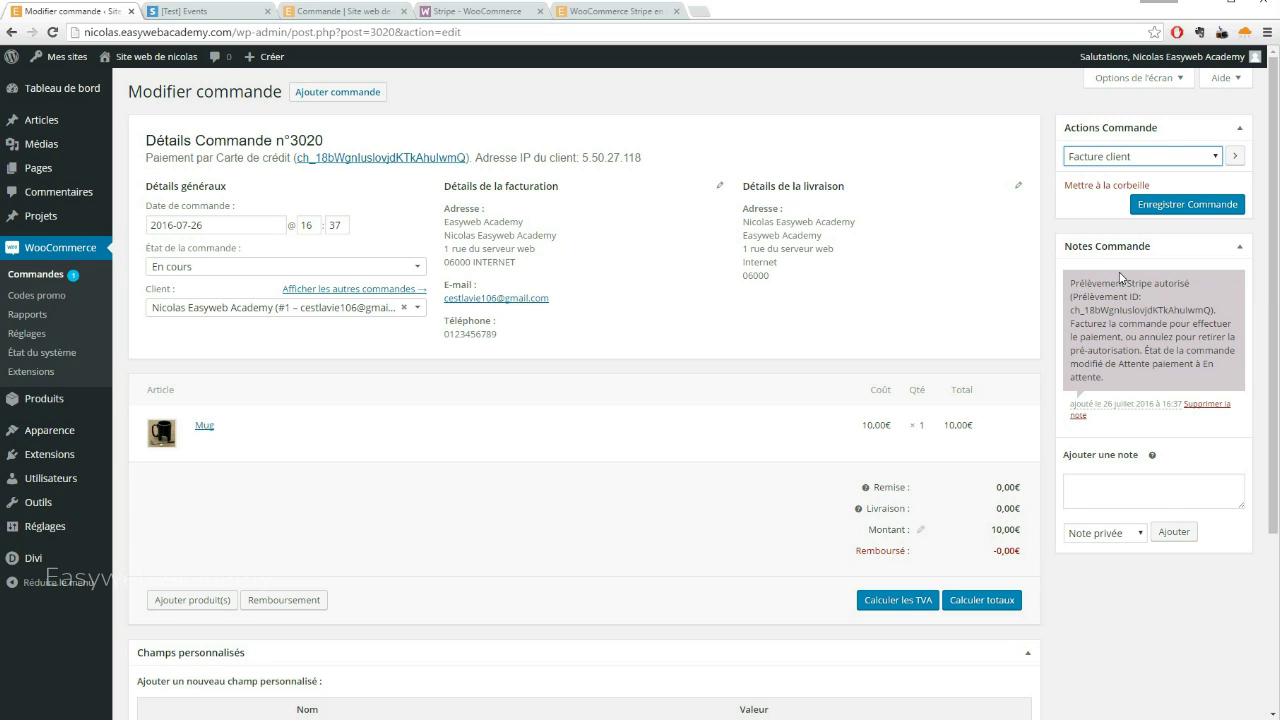
pyautogui.click(1200, 204)
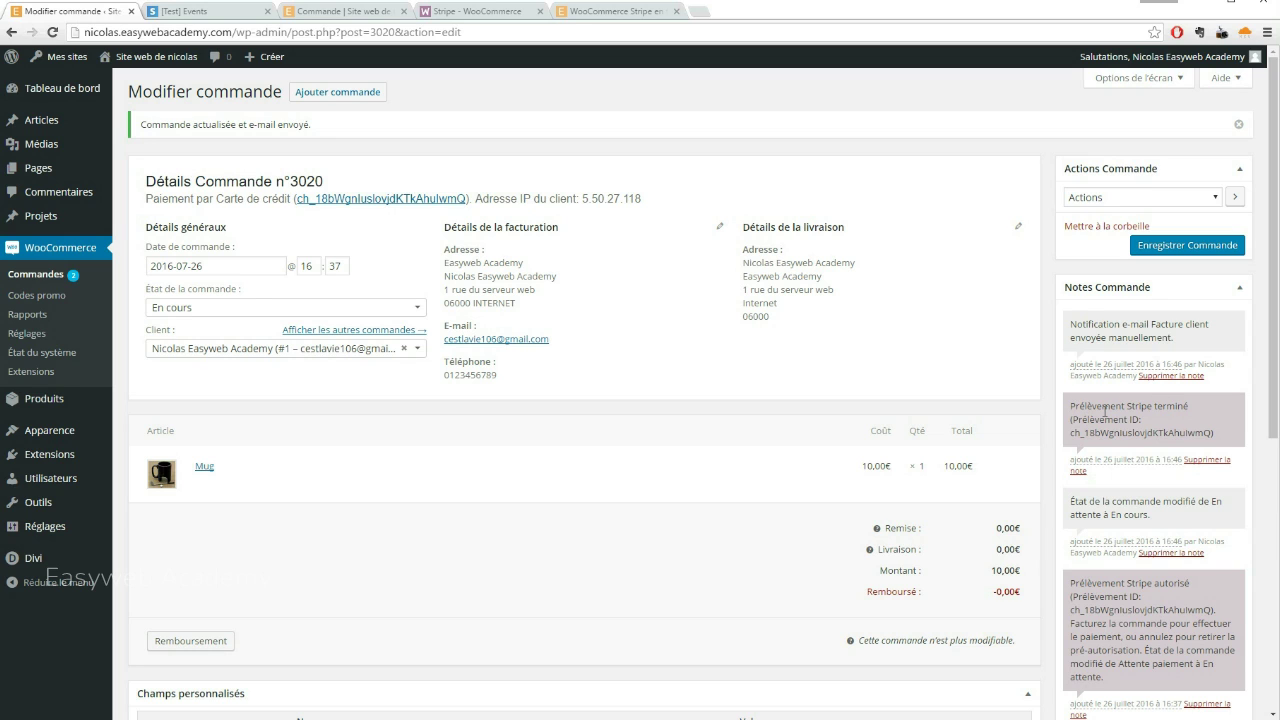
pyautogui.click(198, 14)
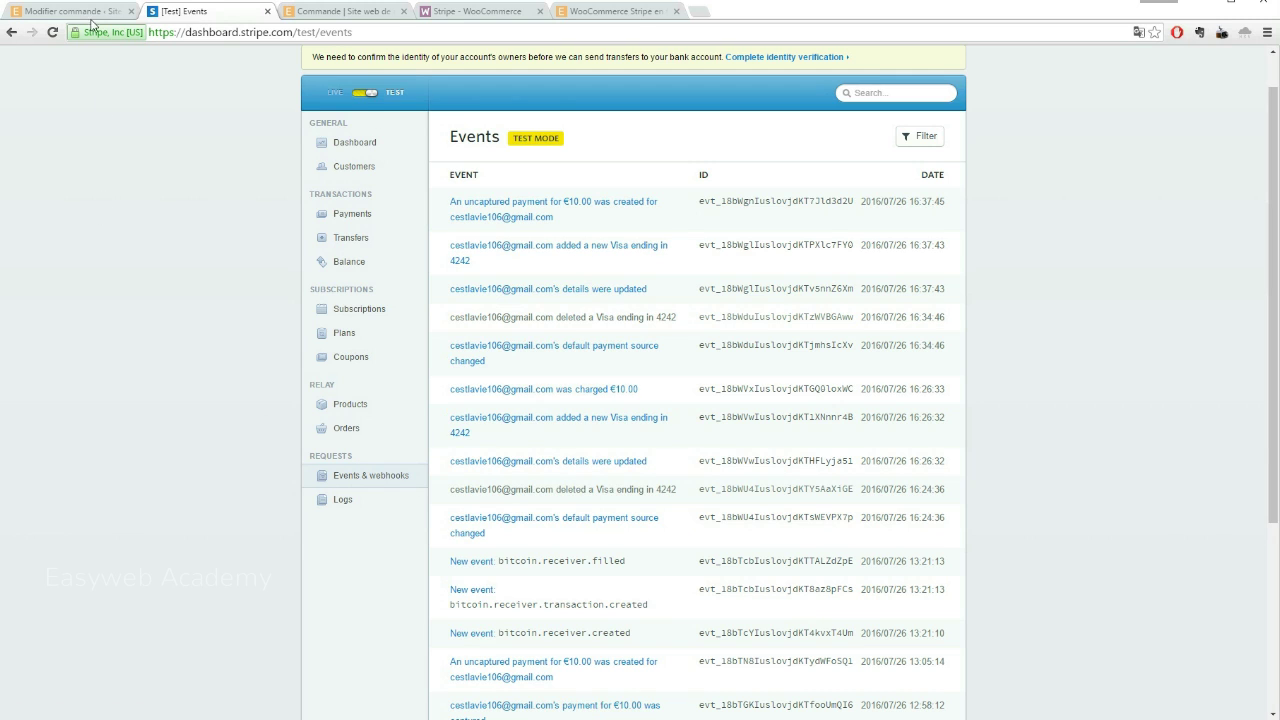
# Reload Stripe events to confirm the €10.00 charge.captured event, then return to order #3020
pyautogui.click(52, 33)
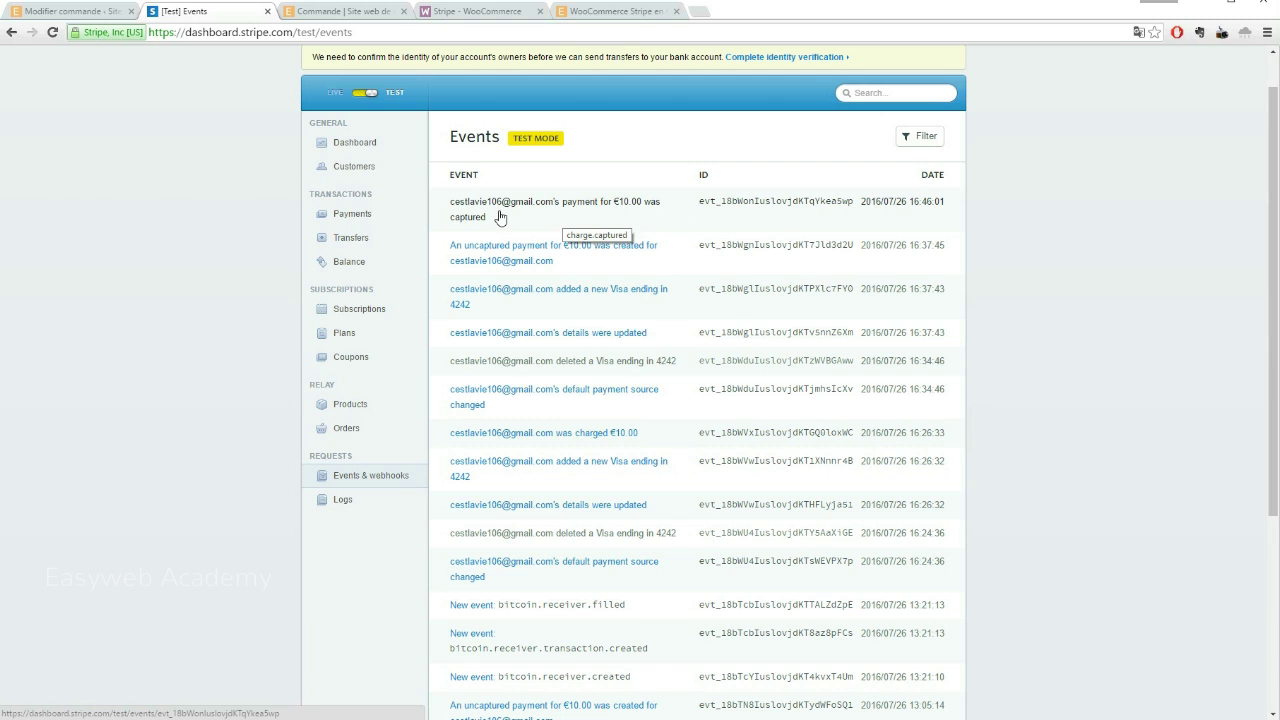
pyautogui.click(65, 11)
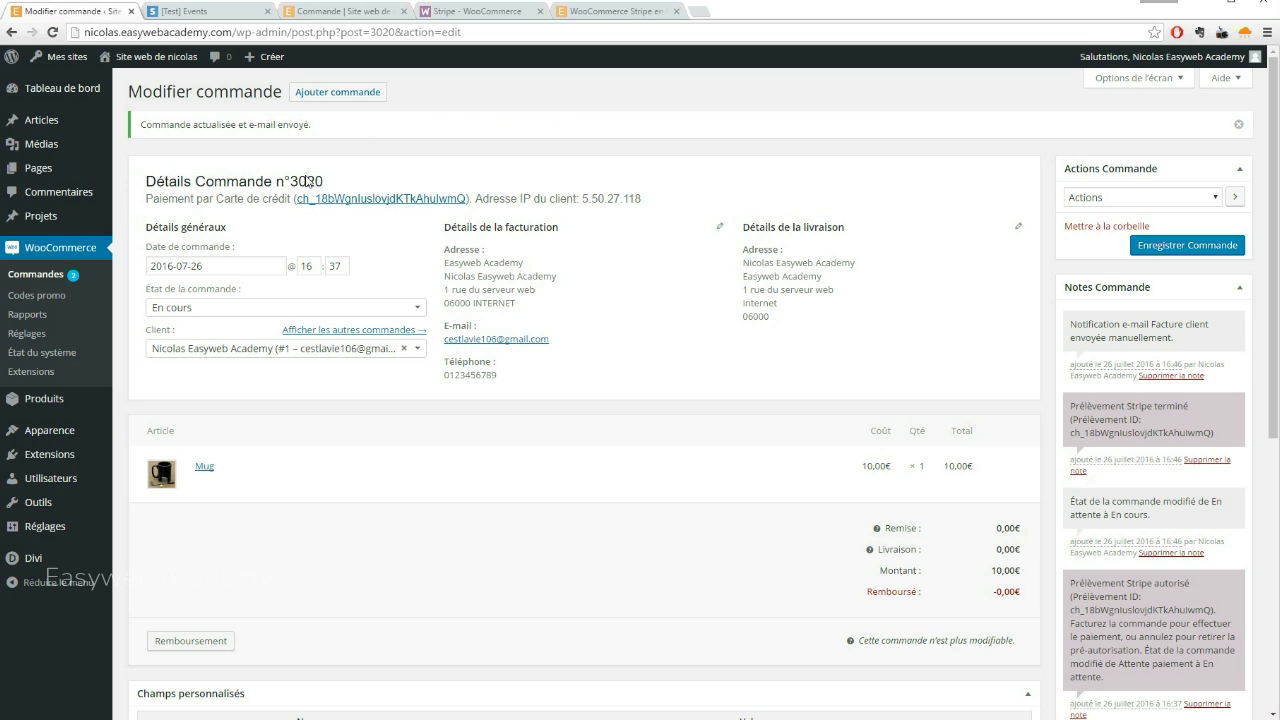
# Trash order #3021 so only orders #3020 and #3019 at €10.00 remain
pyautogui.click(28, 275)
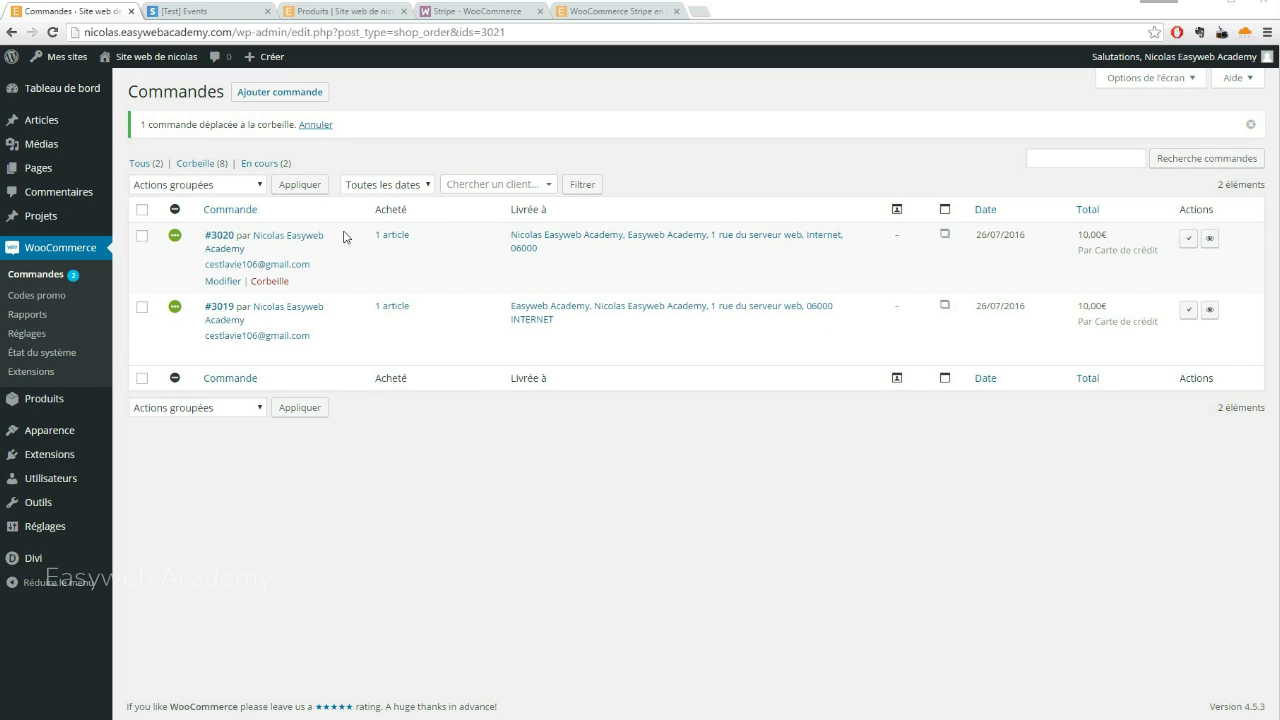
pyautogui.click(32, 335)
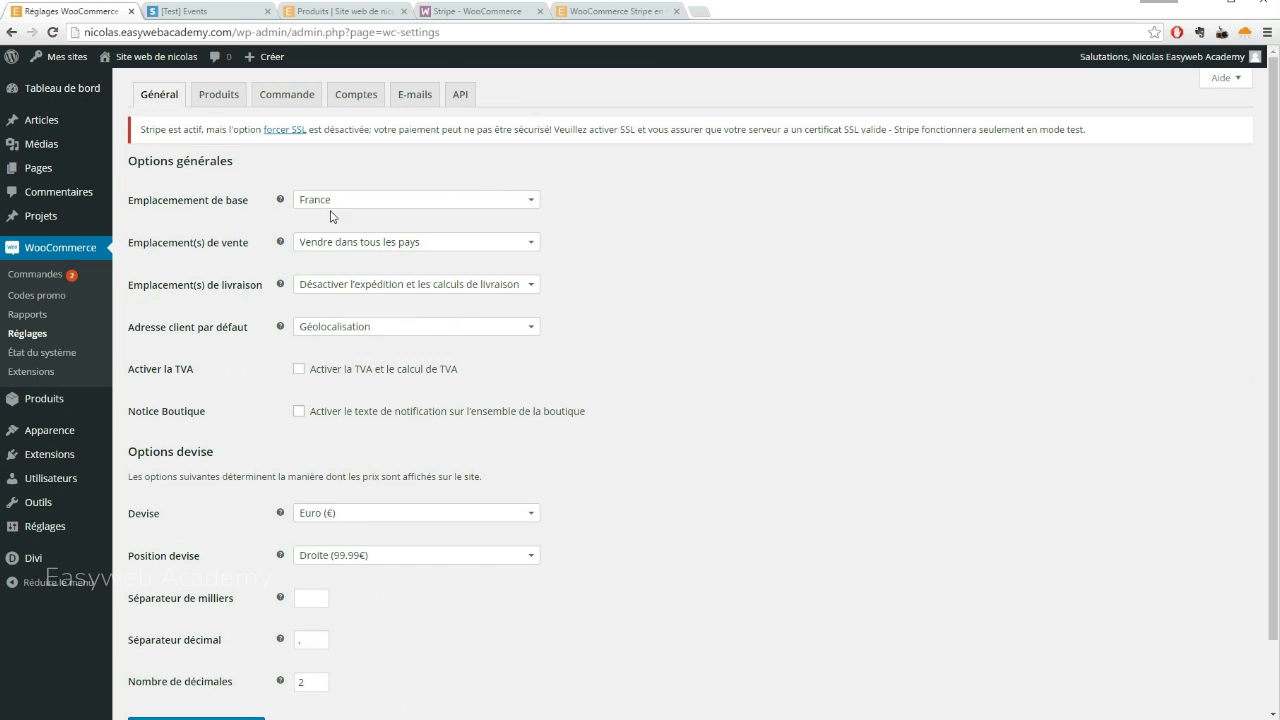
# Keep immediate capture, the Stripe checkout window and Bitcoin enabled, and save the Stripe settings
pyautogui.click(286, 94)
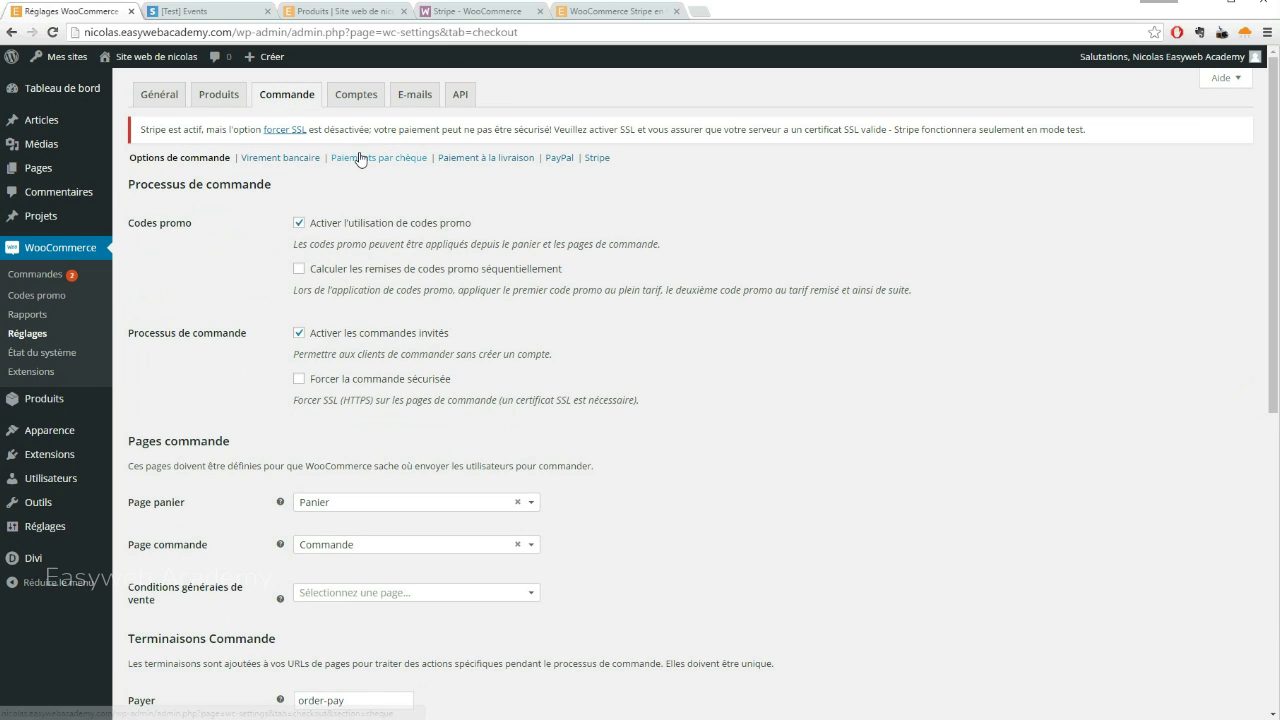
pyautogui.click(596, 160)
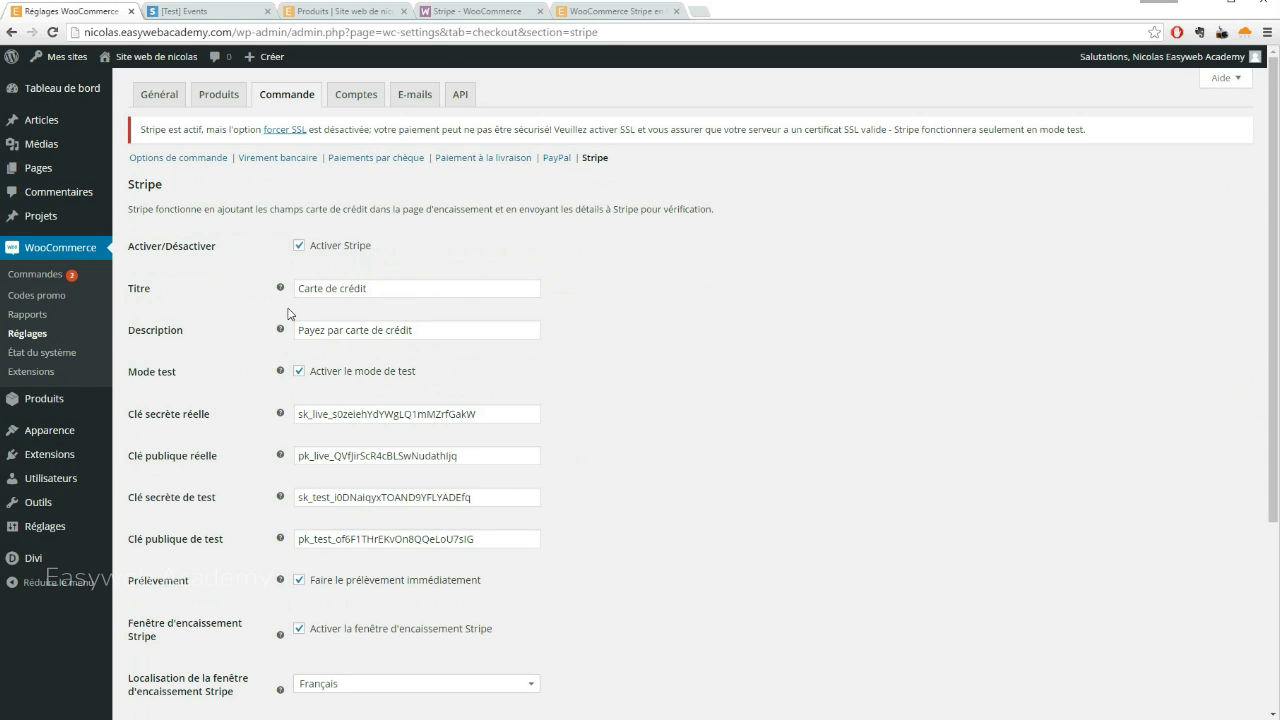
pyautogui.scroll(-2, 287, 314)
pyautogui.scroll(-2, 287, 314)
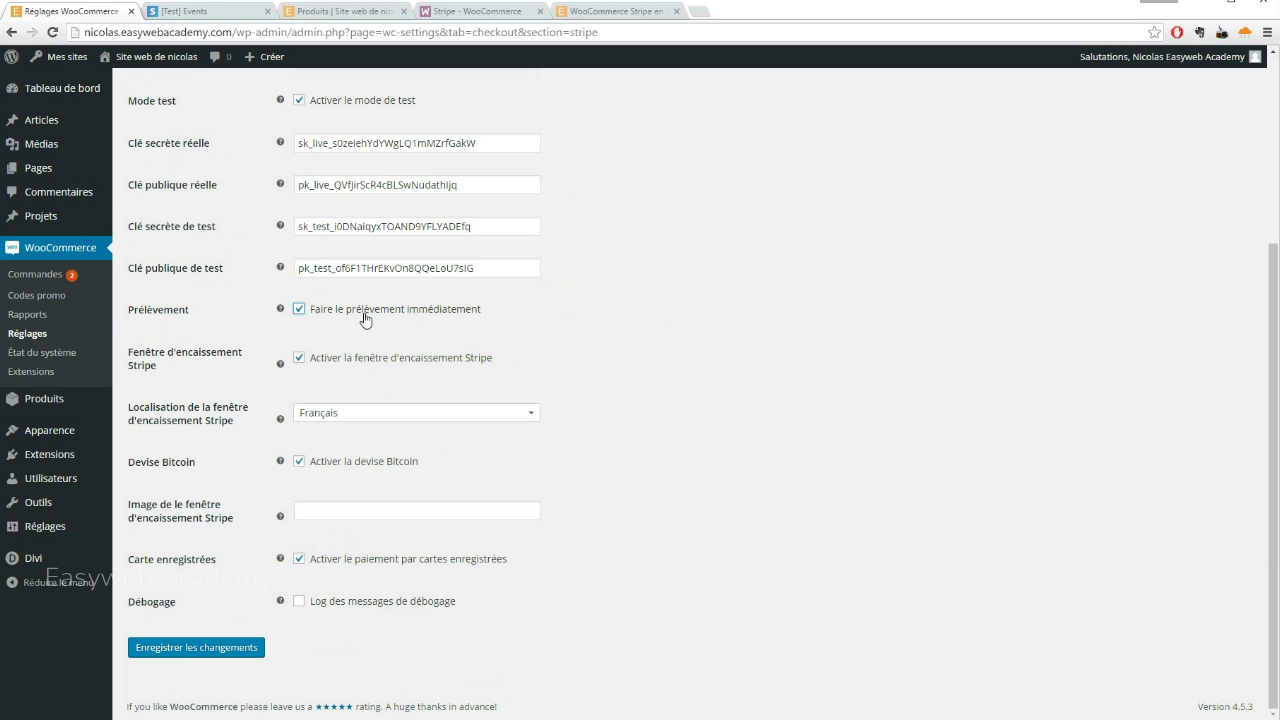
pyautogui.click(303, 358)
pyautogui.click(302, 359)
pyautogui.click(302, 464)
pyautogui.click(302, 464)
pyautogui.scroll(1, 234, 410)
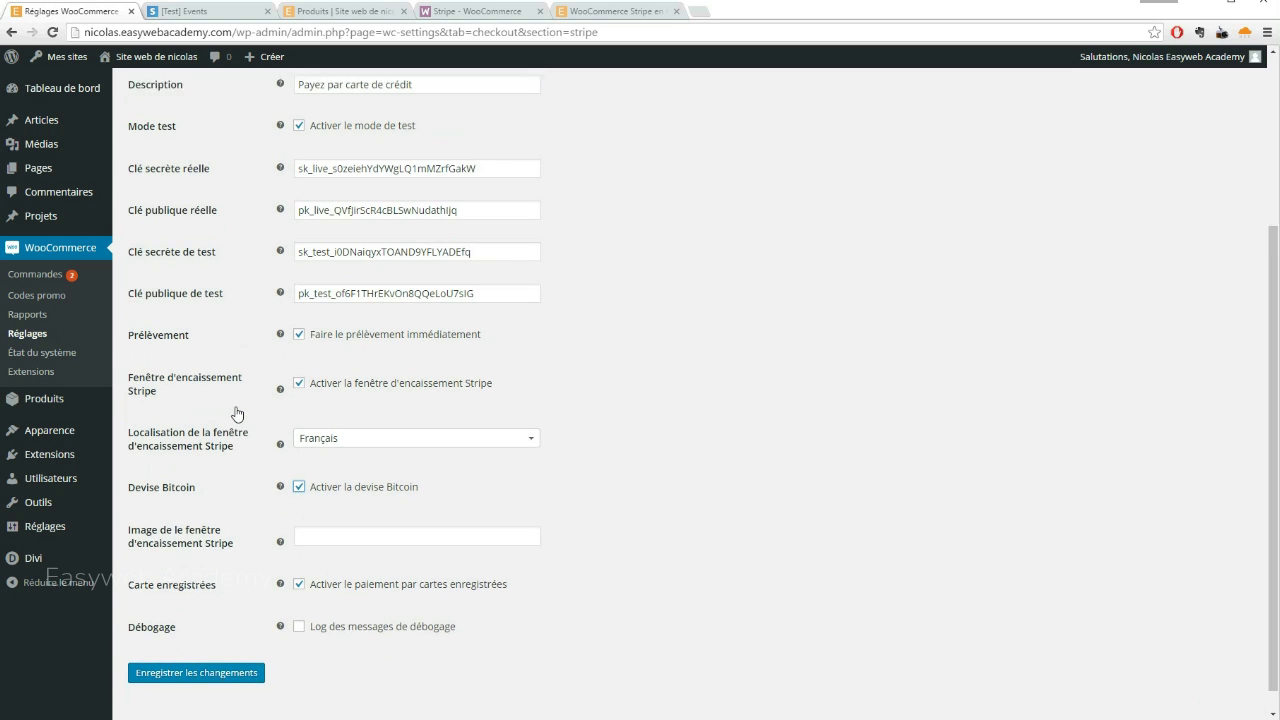
pyautogui.scroll(-1, 236, 412)
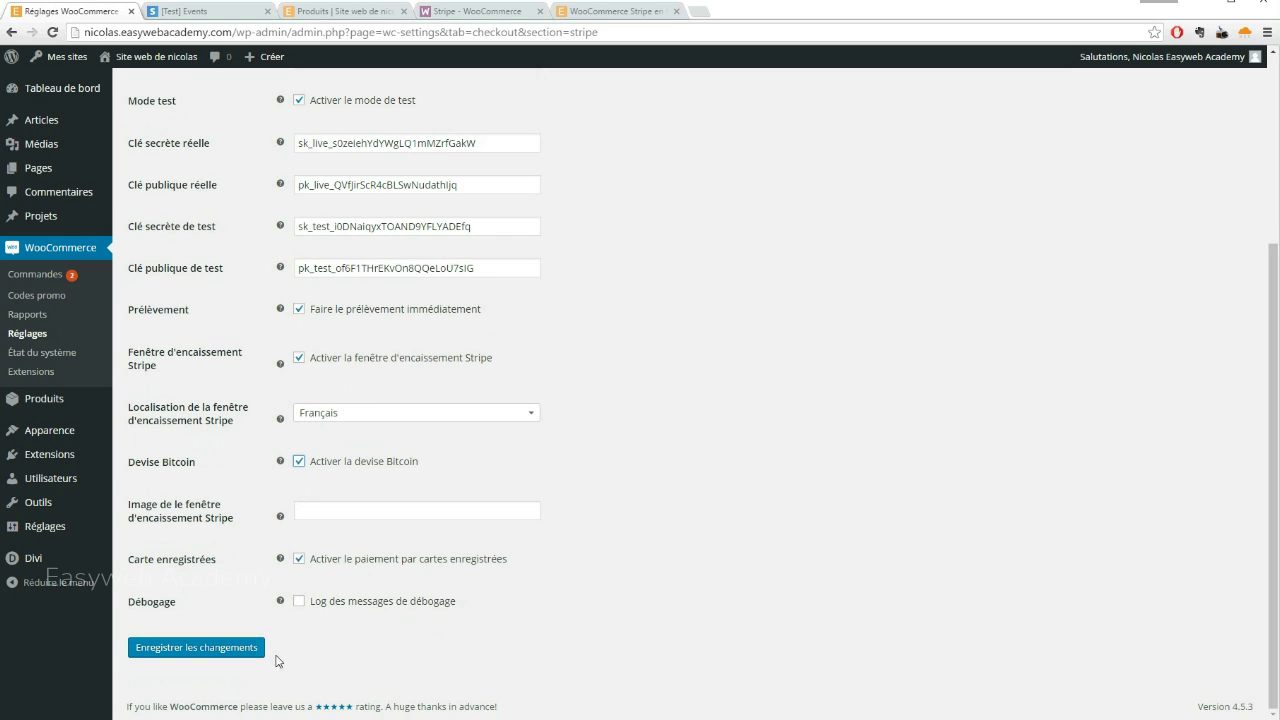
pyautogui.click(223, 650)
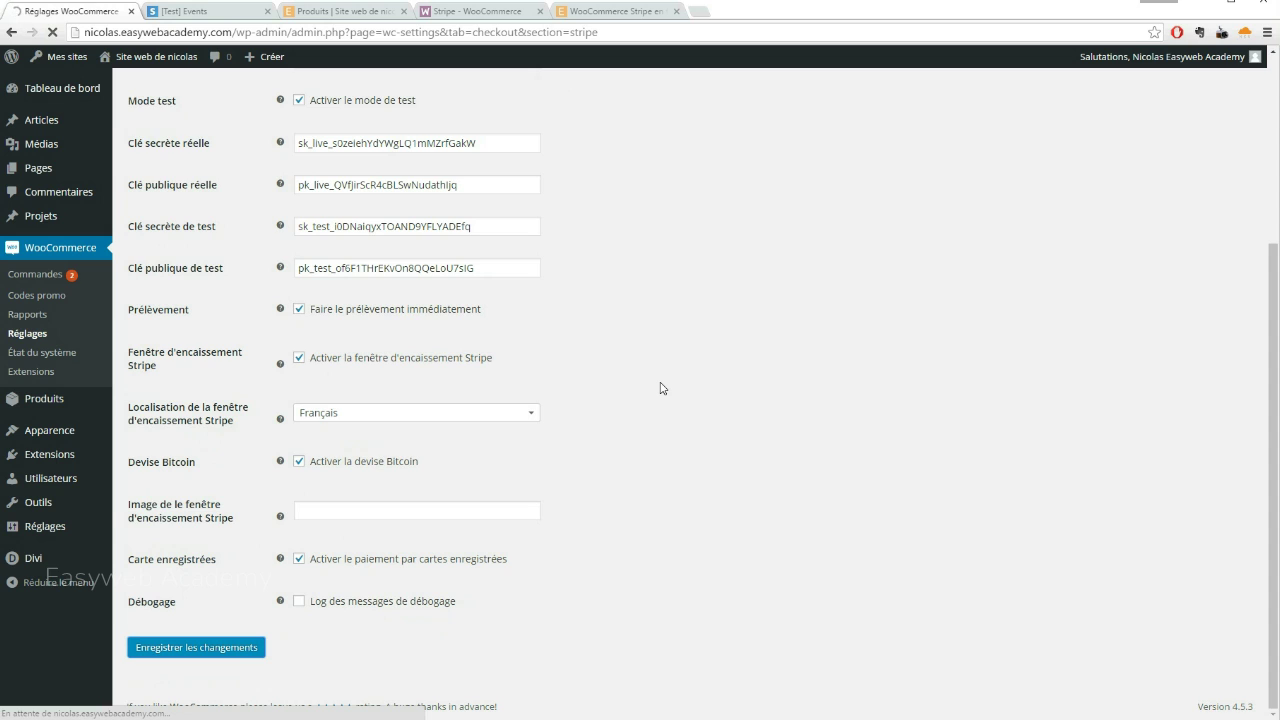
# Add a Mug to the cart and check out up to the Stripe card payment window
pyautogui.click(345, 12)
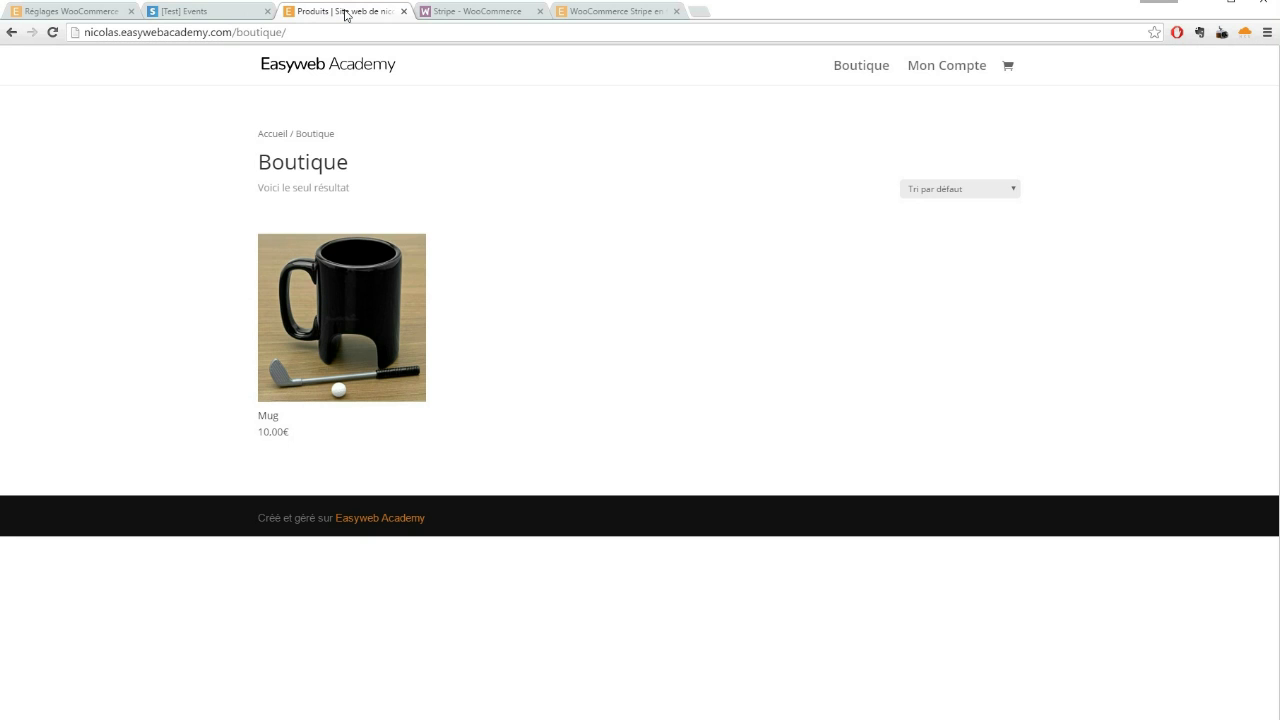
pyautogui.click(383, 289)
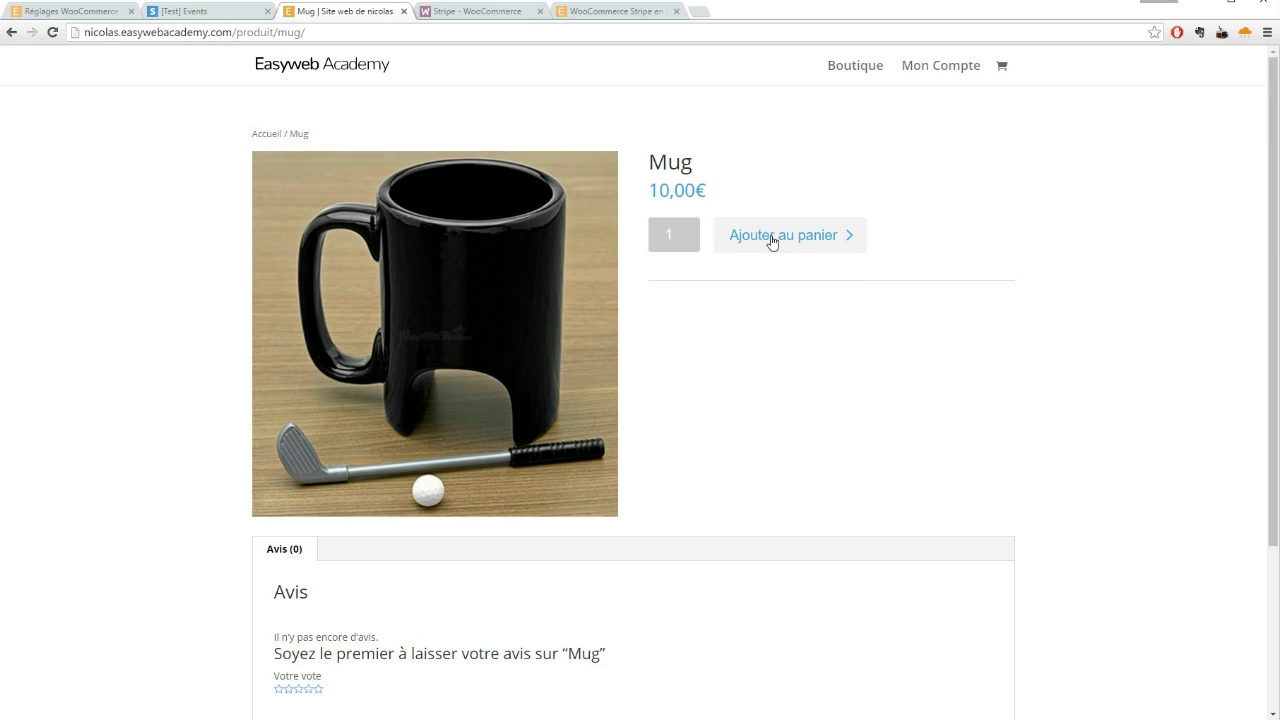
pyautogui.click(848, 248)
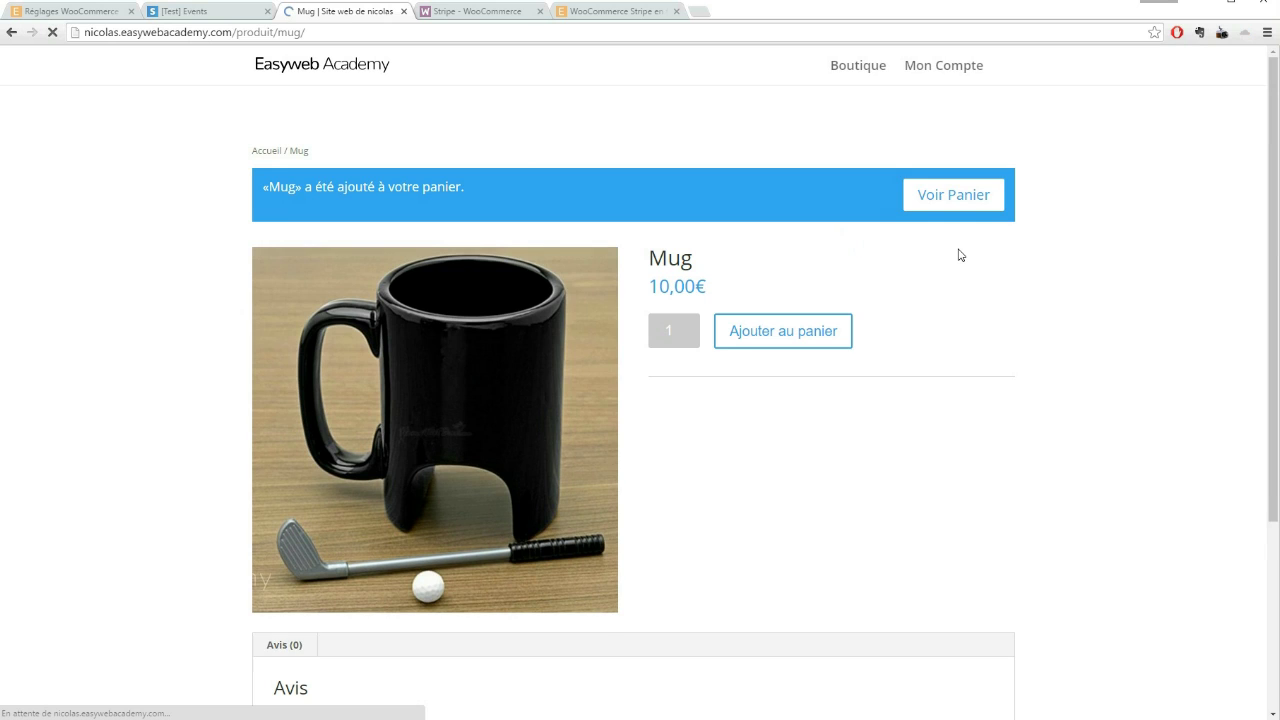
pyautogui.click(953, 178)
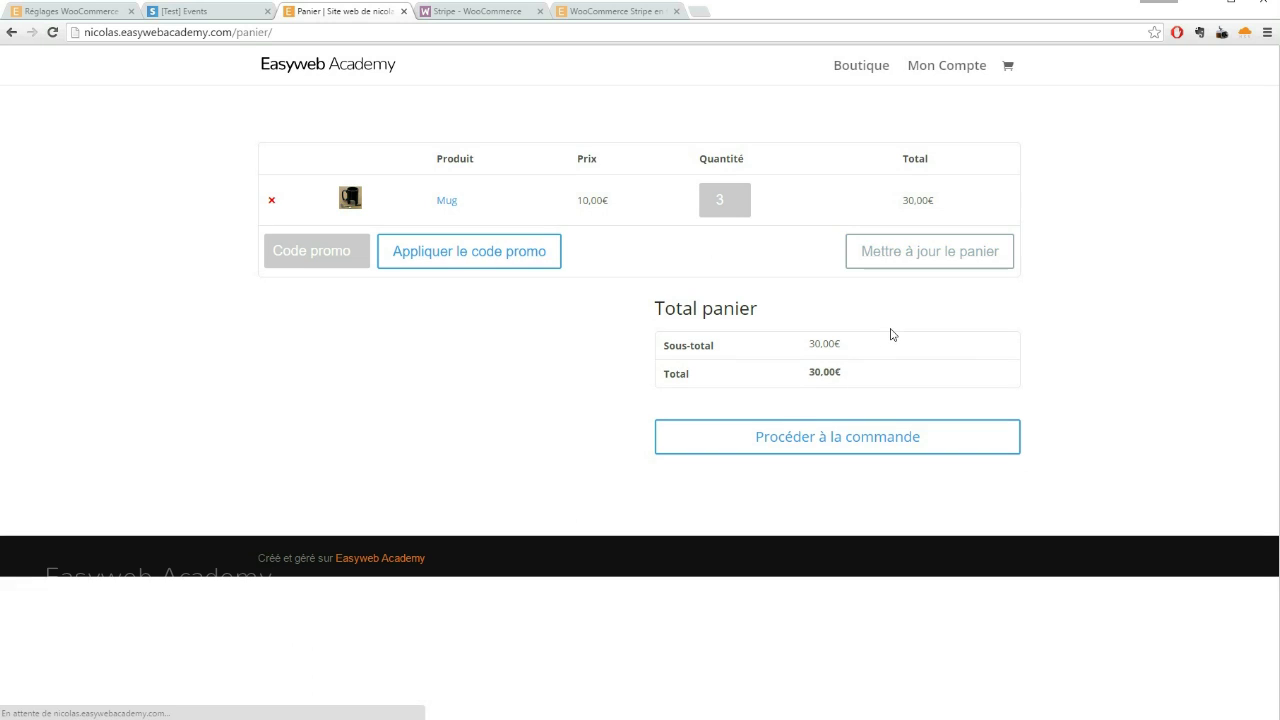
pyautogui.click(806, 440)
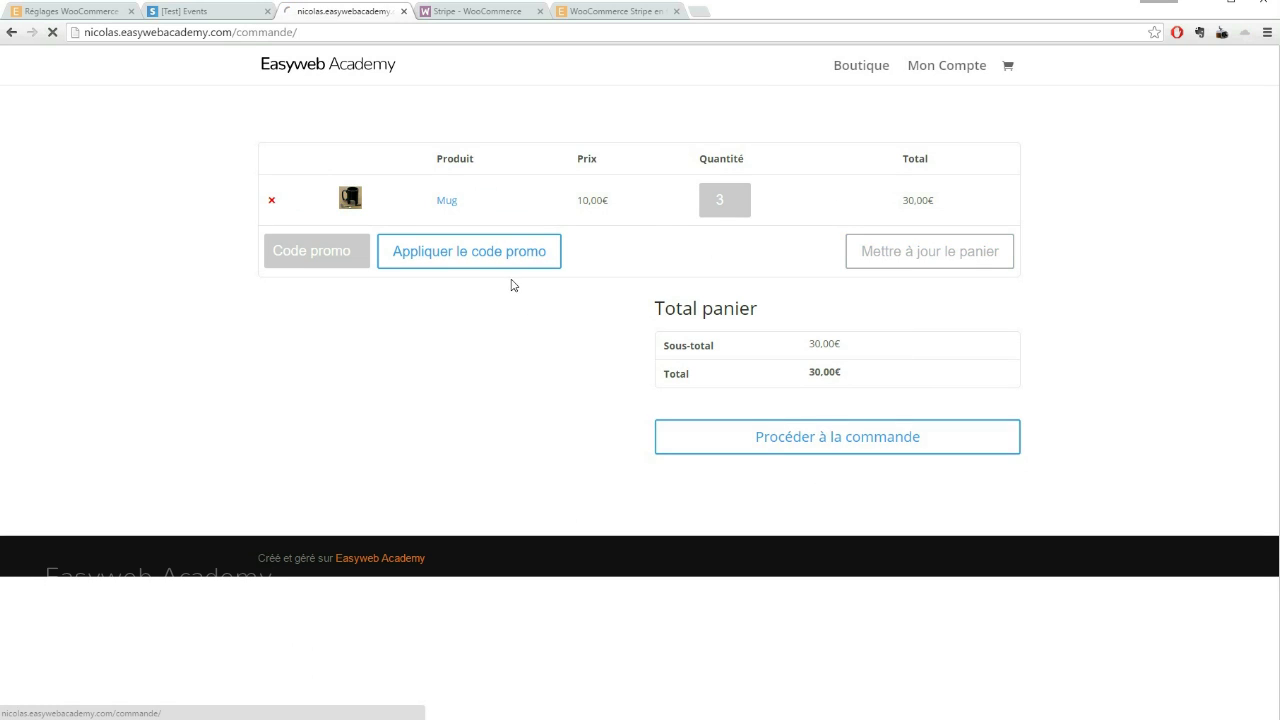
pyautogui.scroll(-5, 543, 320)
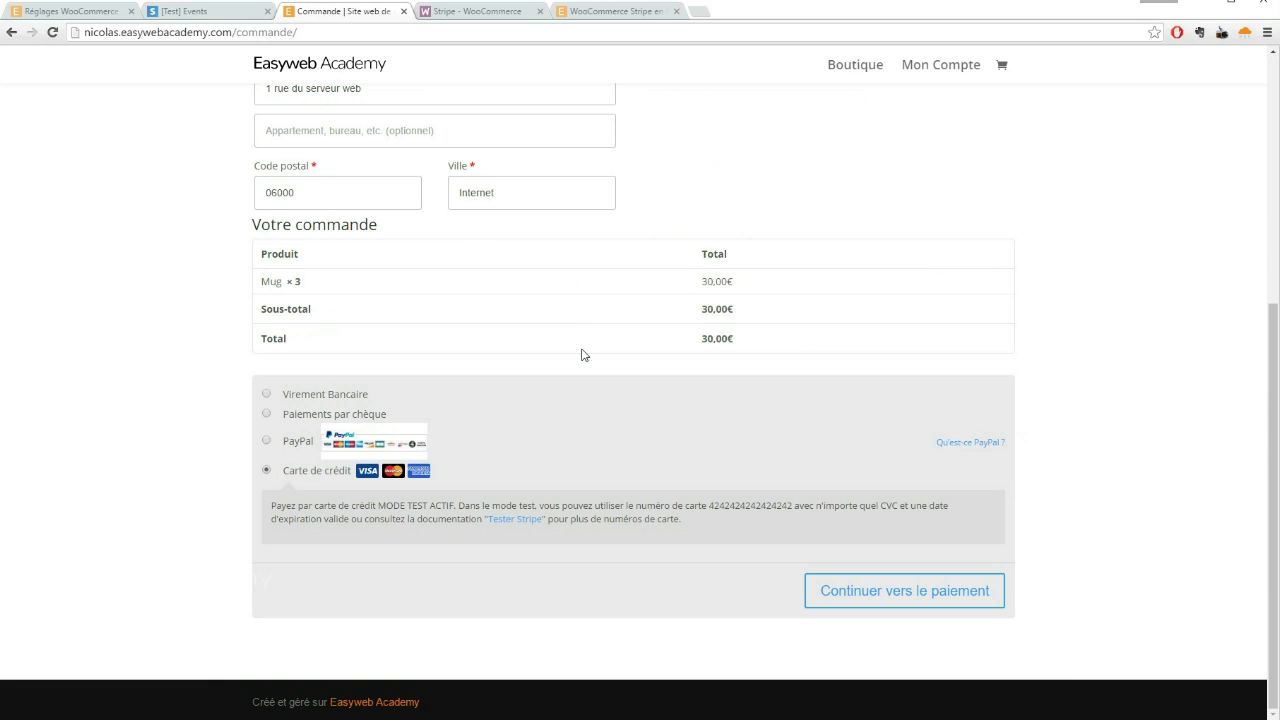
pyautogui.click(872, 597)
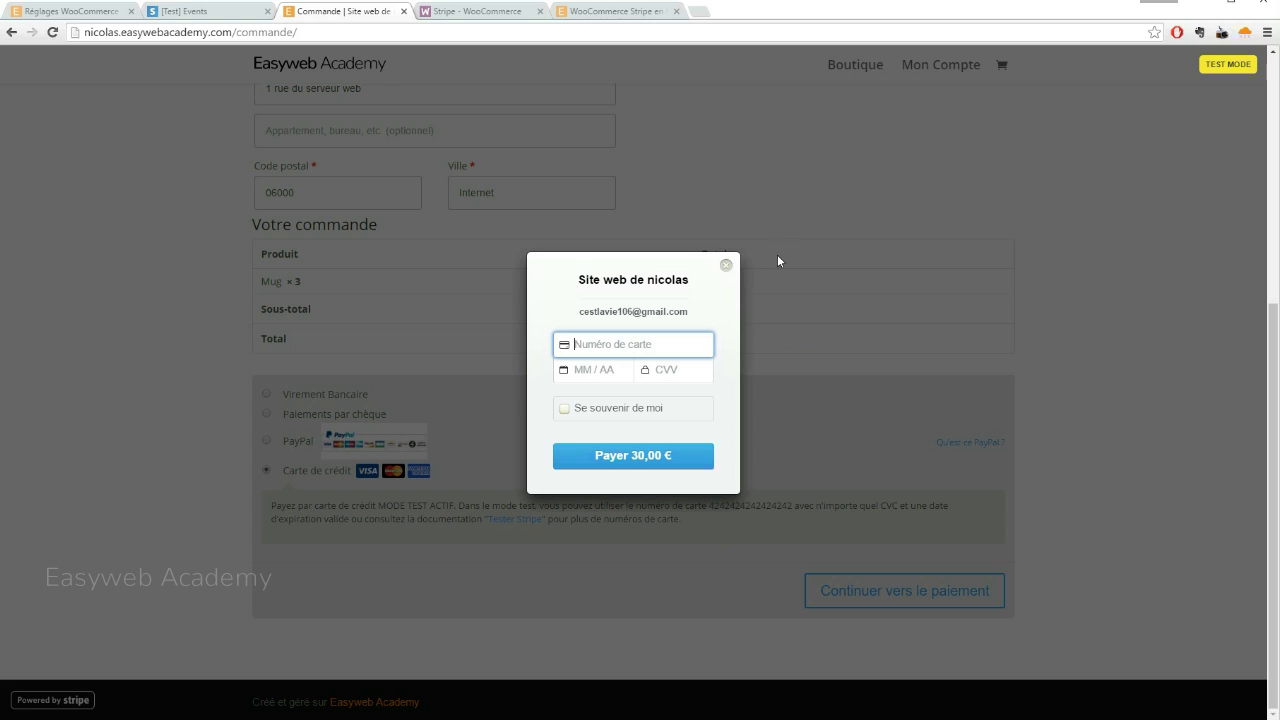
# Close the Stripe payment popup, leaving the 3-mug checkout at 30,00 €
pyautogui.click(725, 268)
pyautogui.rightClick(223, 38)
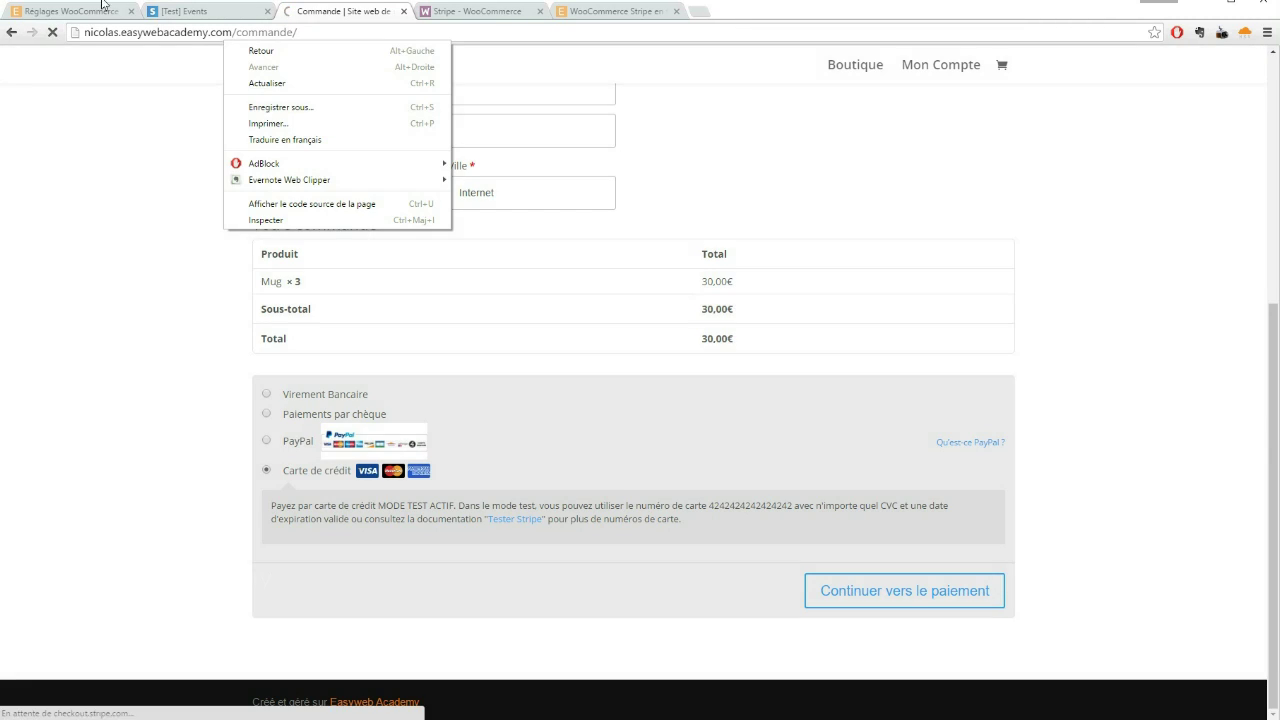
pyautogui.click(102, 8)
# Search 'doll' in Devise, select Dollar américain ($) and save the general settings
pyautogui.scroll(-2, 583, 440)
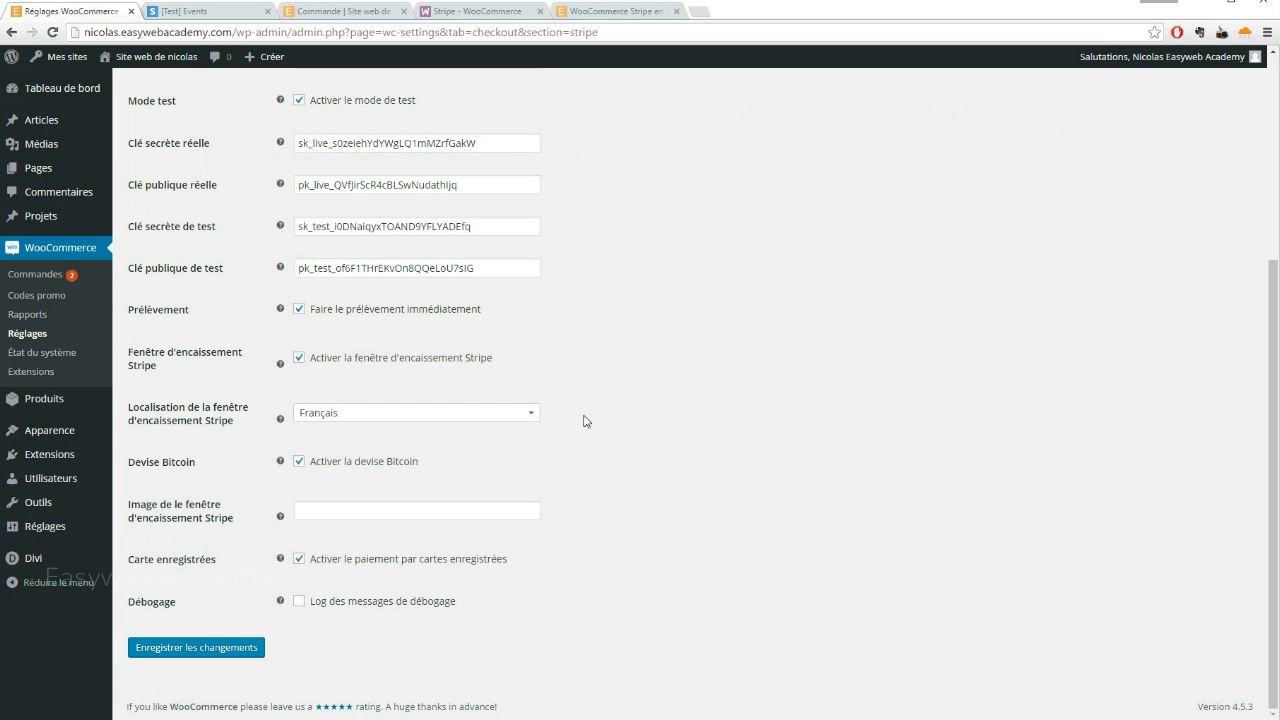
pyautogui.moveTo(282, 463)
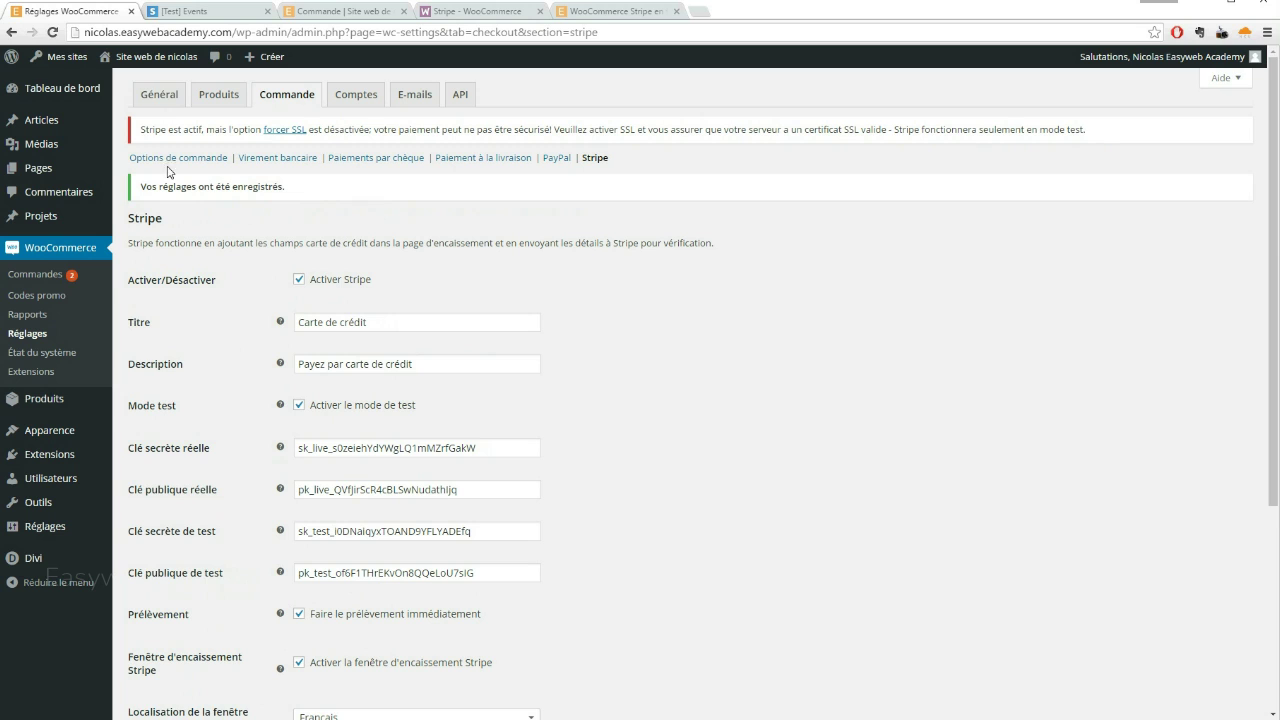
pyautogui.click(160, 98)
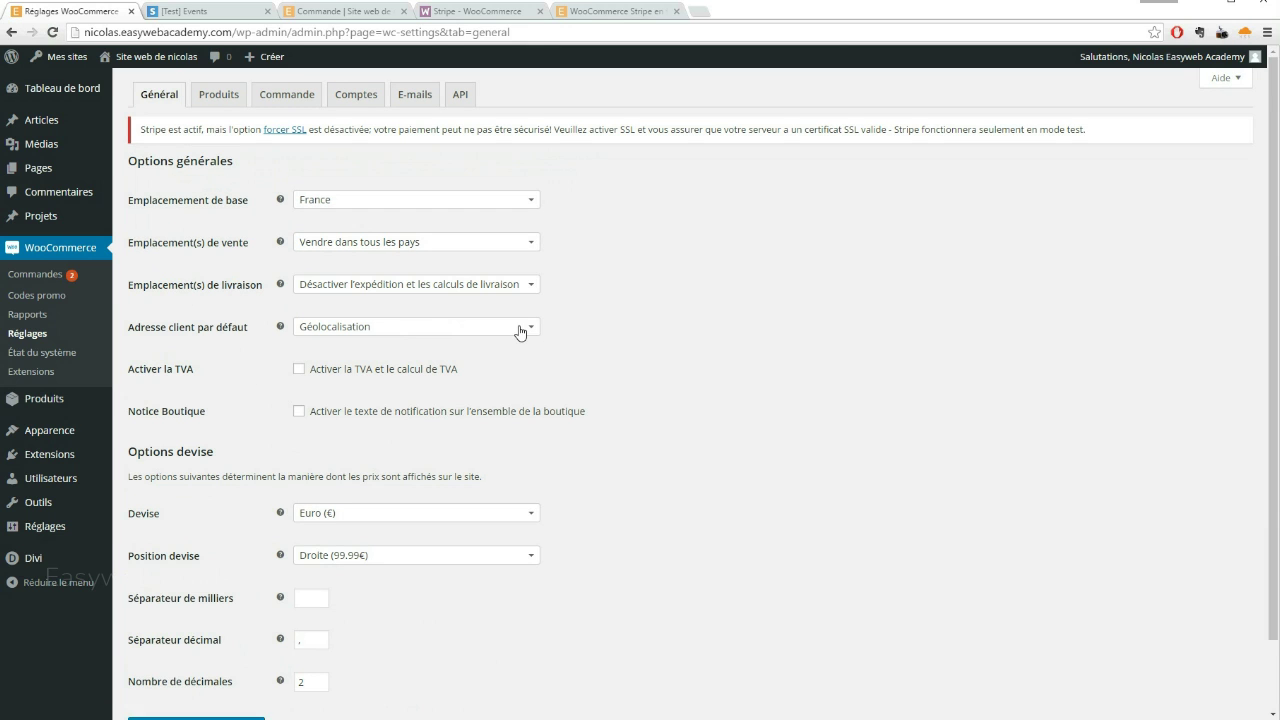
pyautogui.click(408, 513)
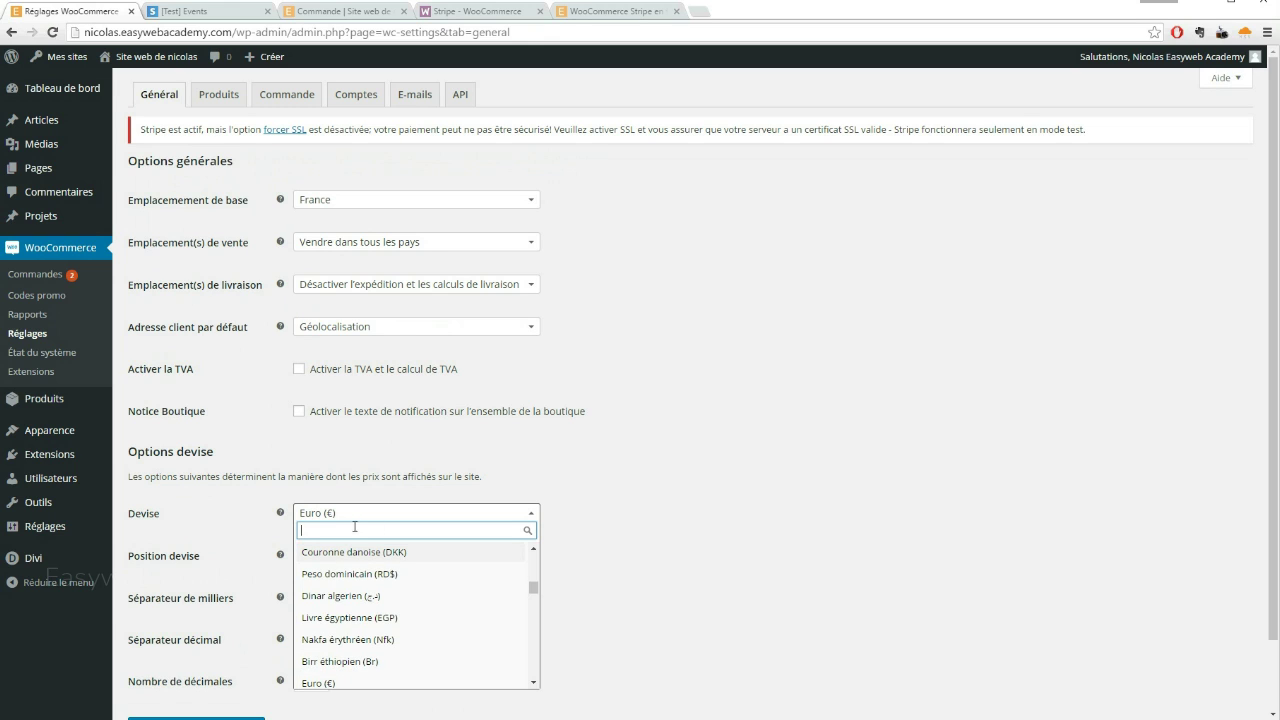
pyautogui.write('dollar')
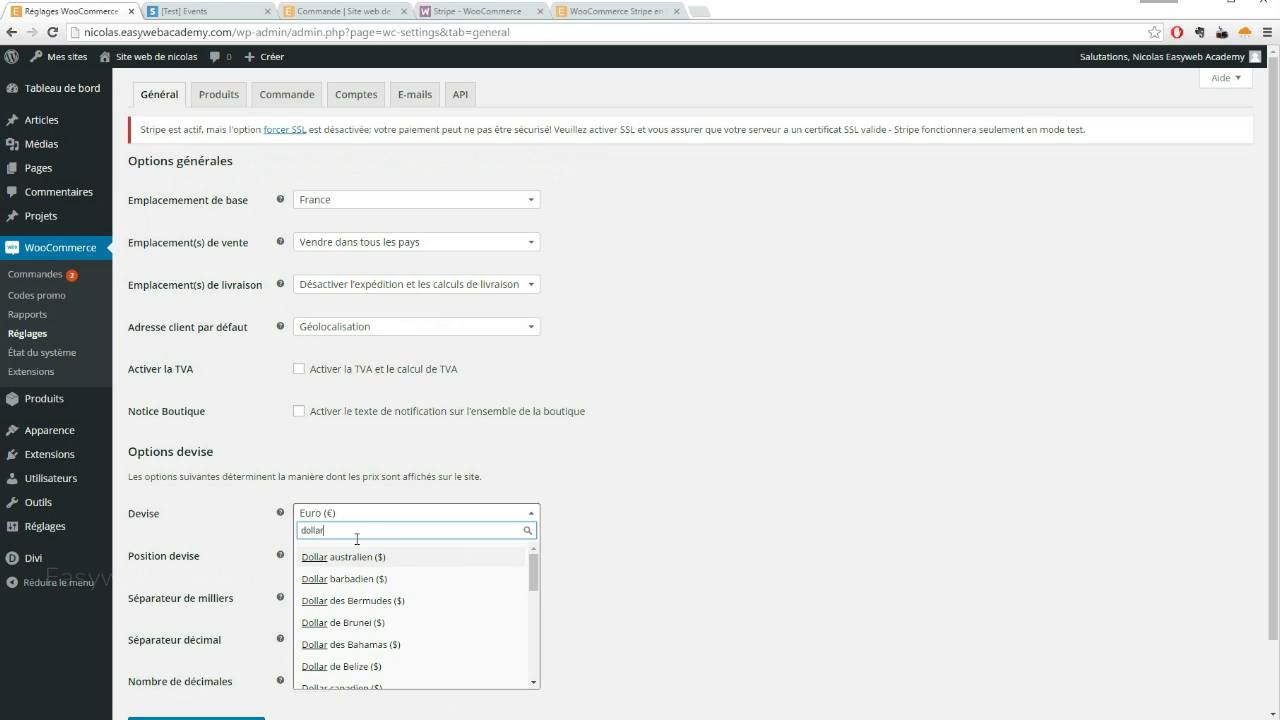
pyautogui.scroll(-3, 395, 602)
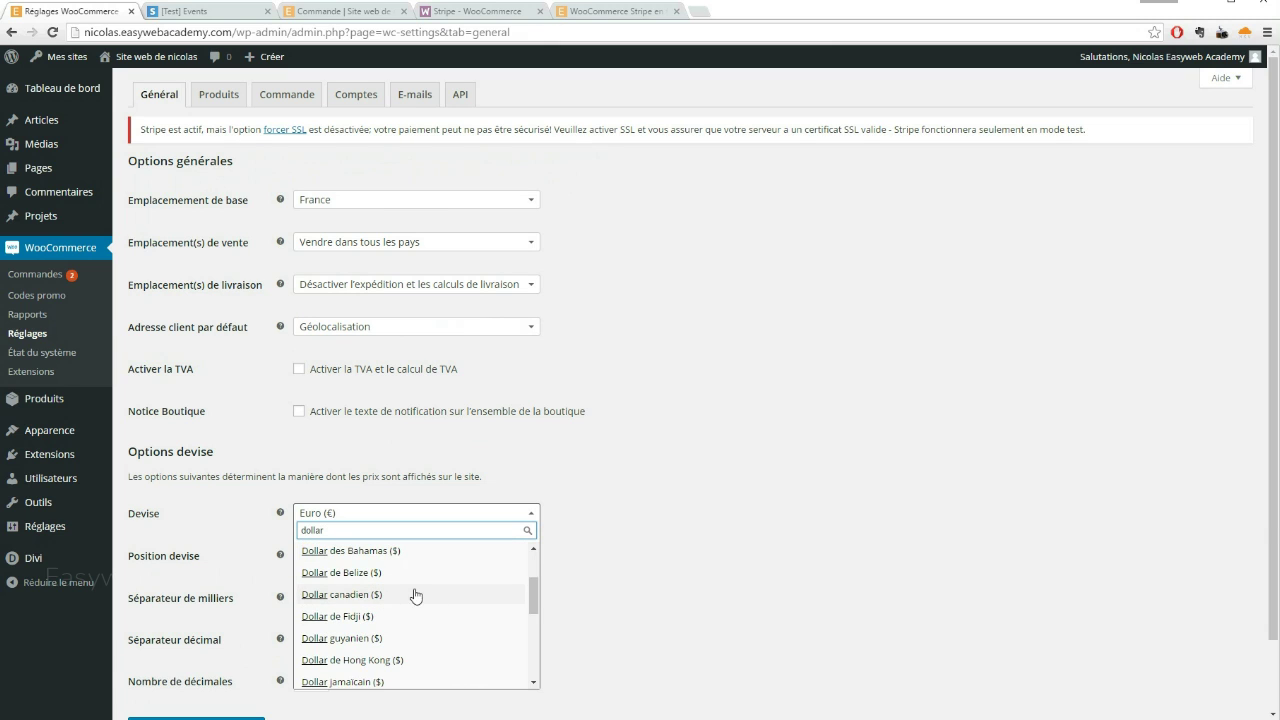
pyautogui.scroll(-3, 404, 595)
pyautogui.scroll(-3, 404, 591)
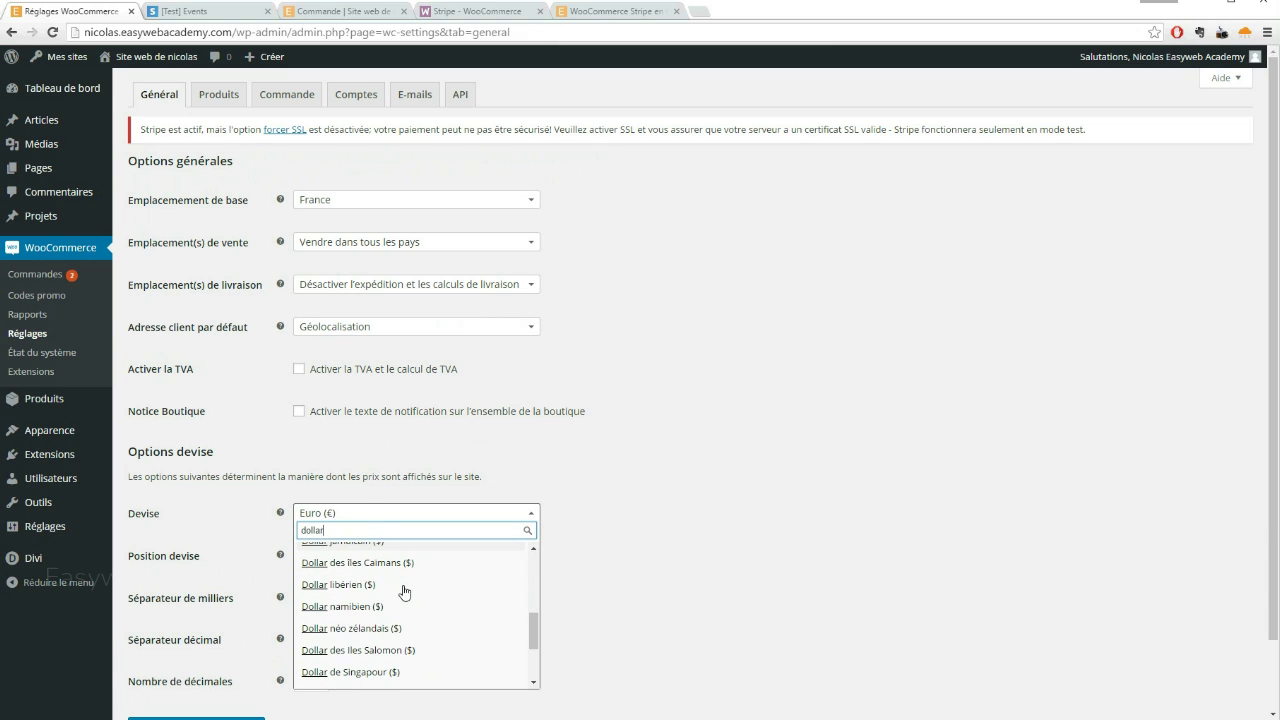
pyautogui.scroll(-3, 391, 592)
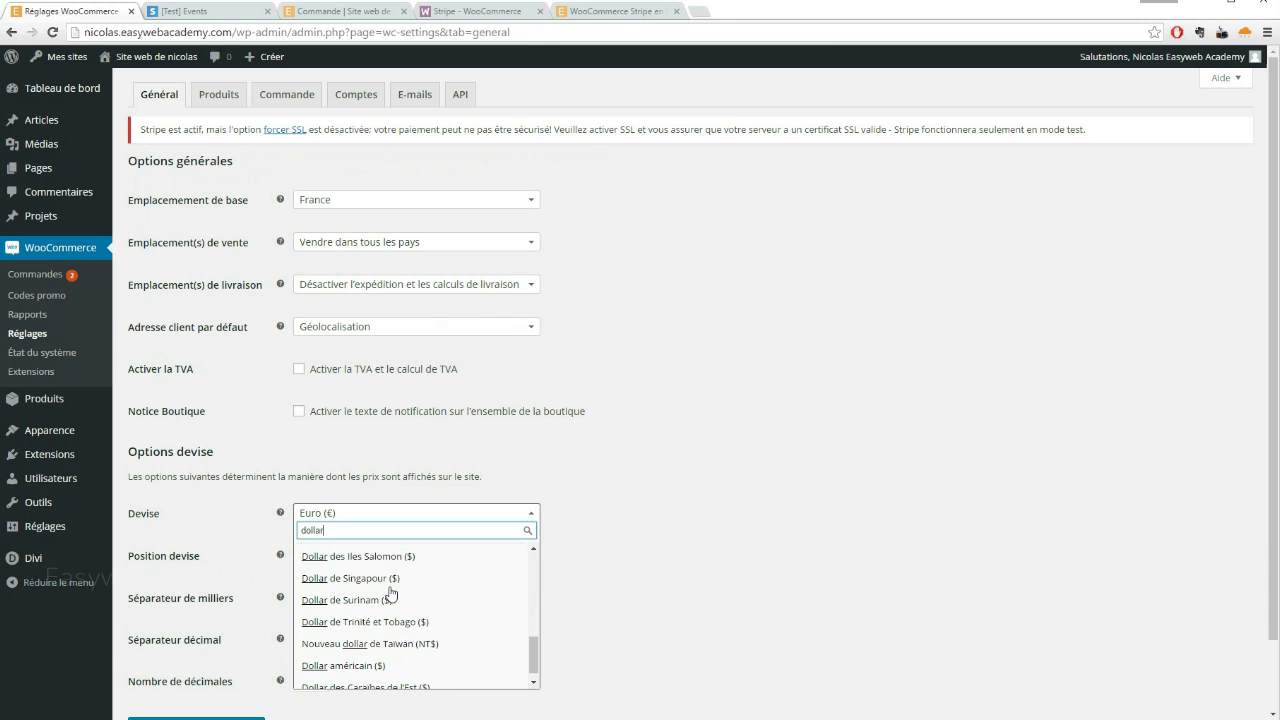
pyautogui.click(380, 652)
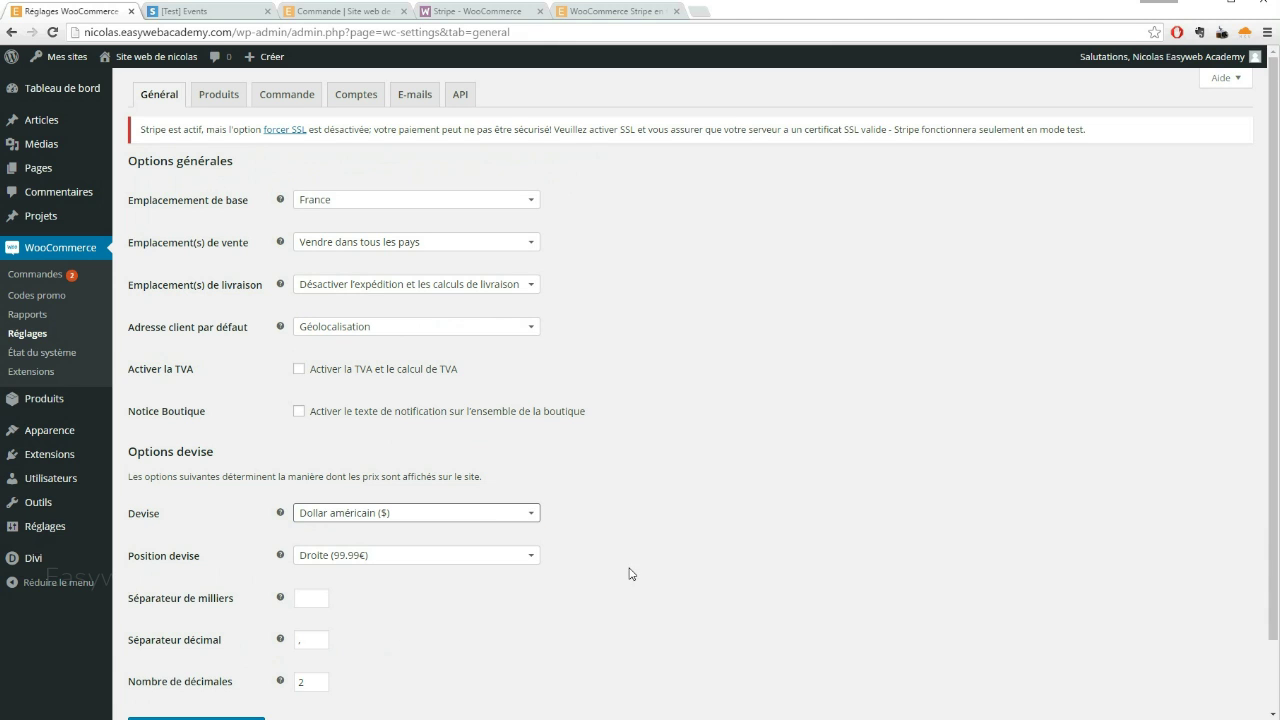
pyautogui.scroll(-1, 660, 480)
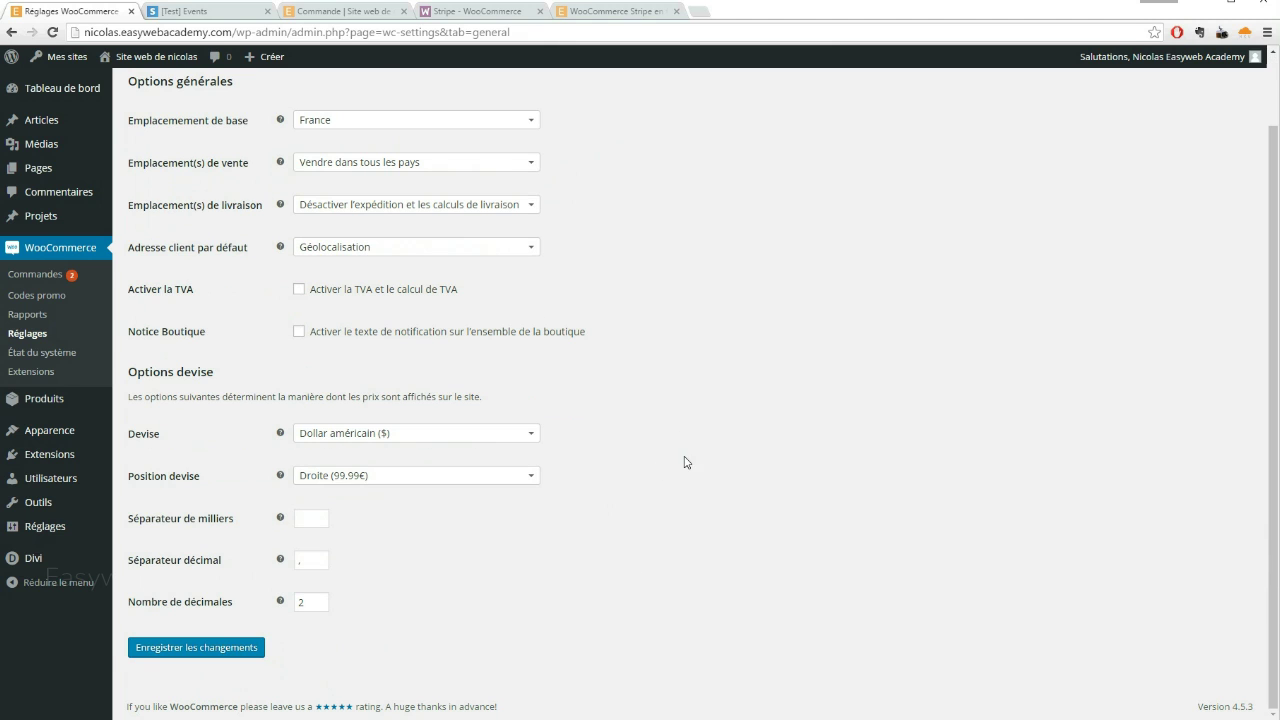
pyautogui.click(212, 648)
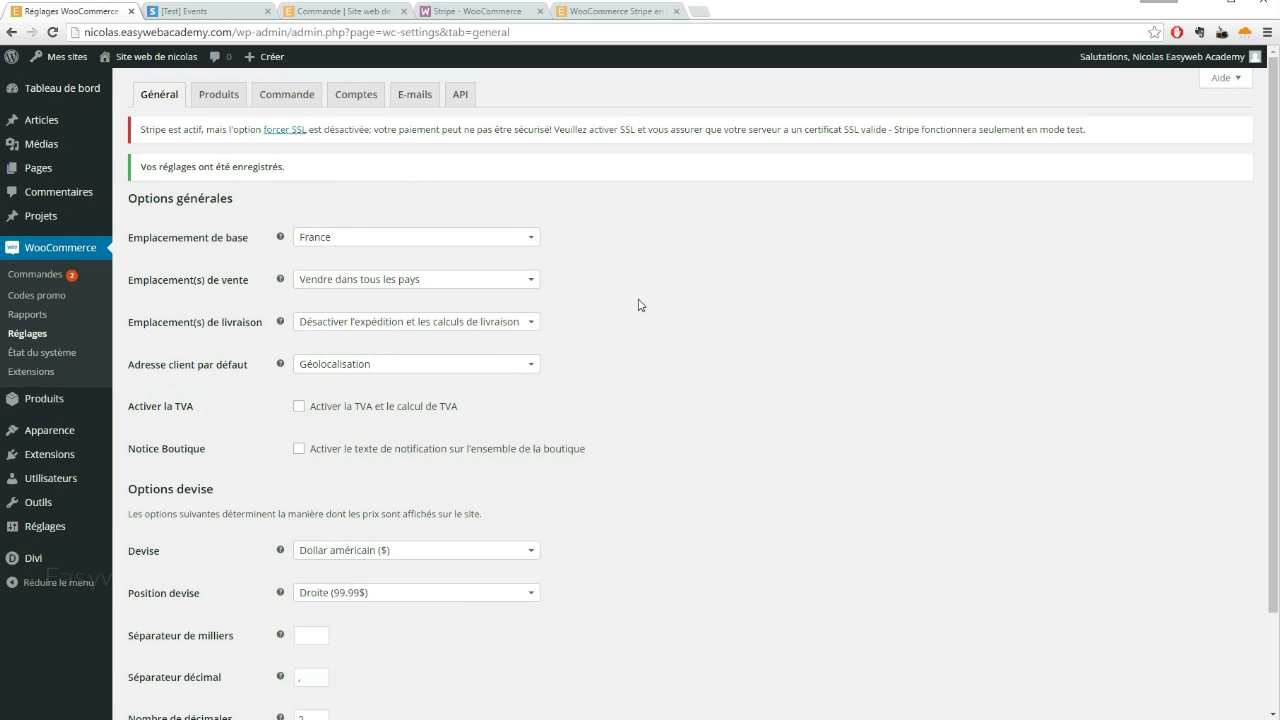
# Return to the storefront shop, where the Mug now shows at 10,00$
pyautogui.click(345, 11)
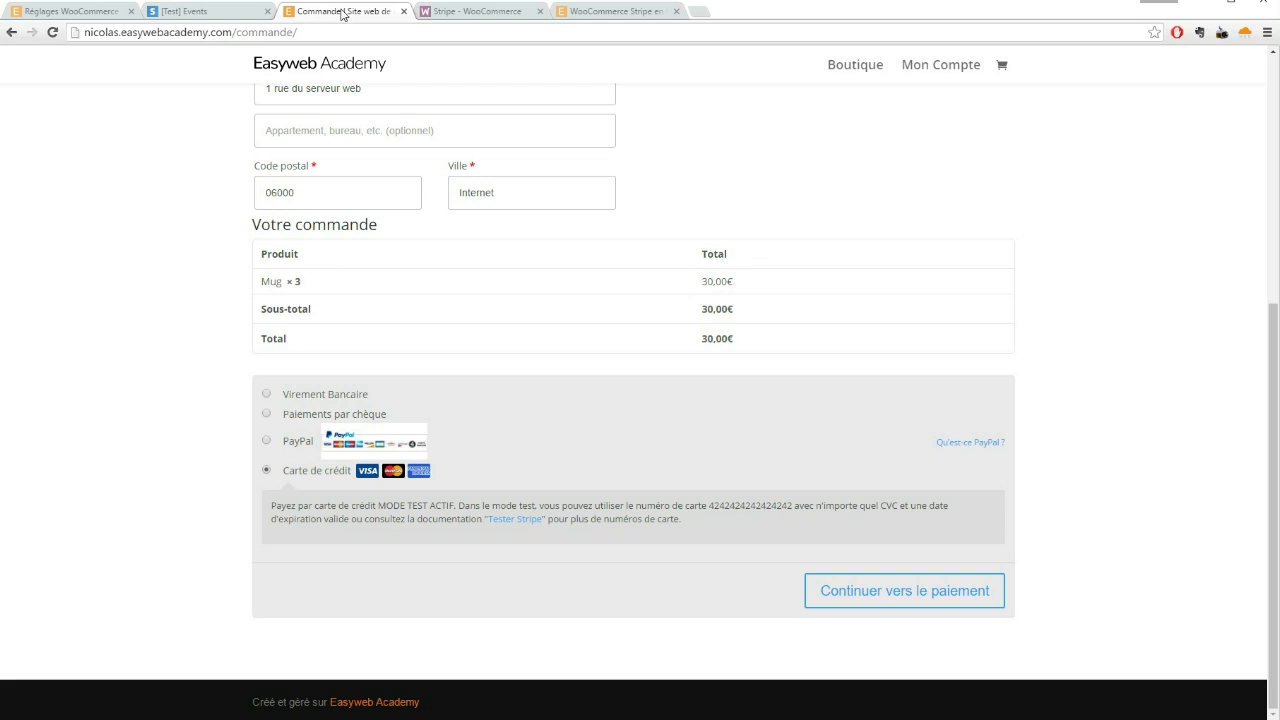
pyautogui.scroll(3, 785, 196)
pyautogui.click(838, 67)
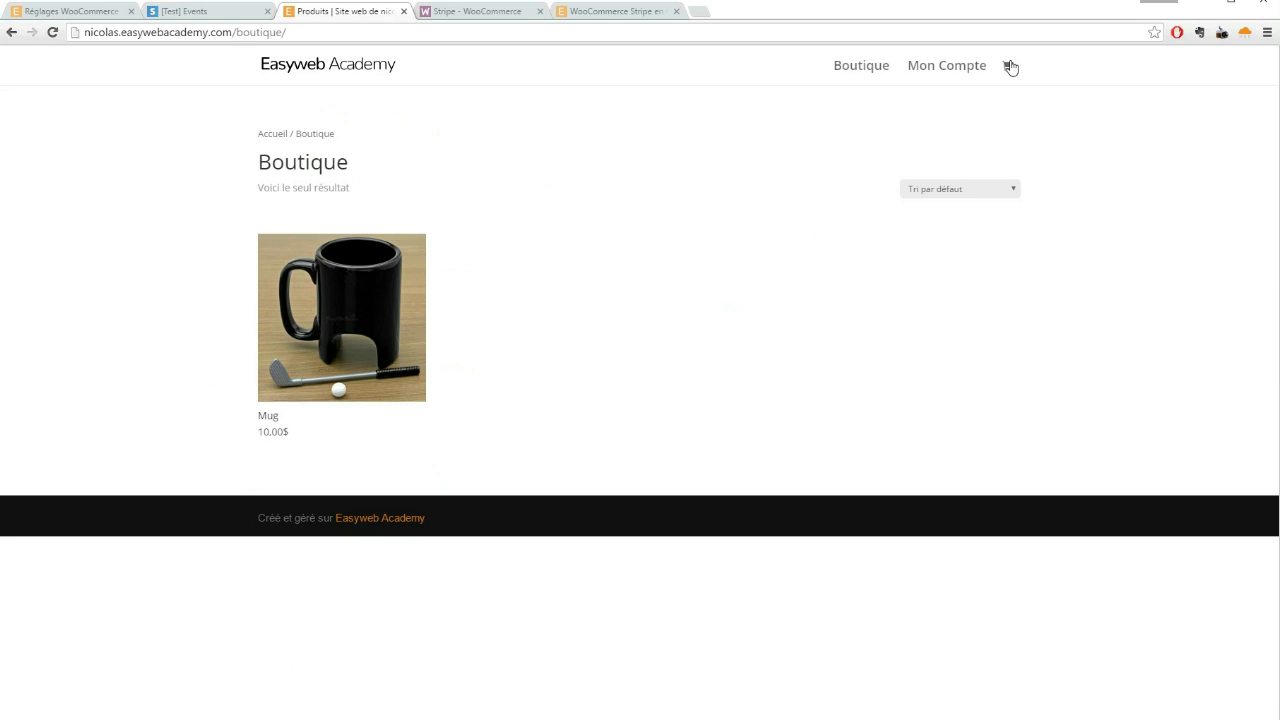
# Reduce the cart to one Mug and pay the 10,00$ order through the Stripe window
pyautogui.click(1008, 66)
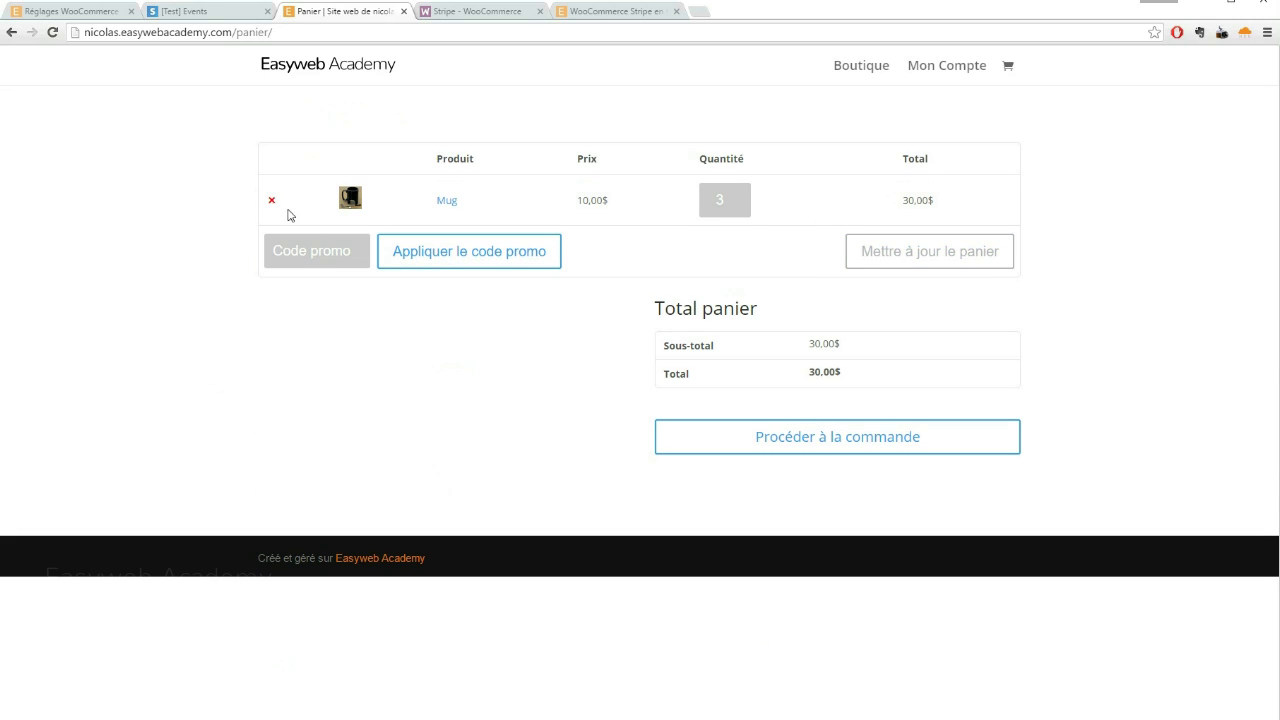
pyautogui.click(743, 204)
pyautogui.click(743, 204)
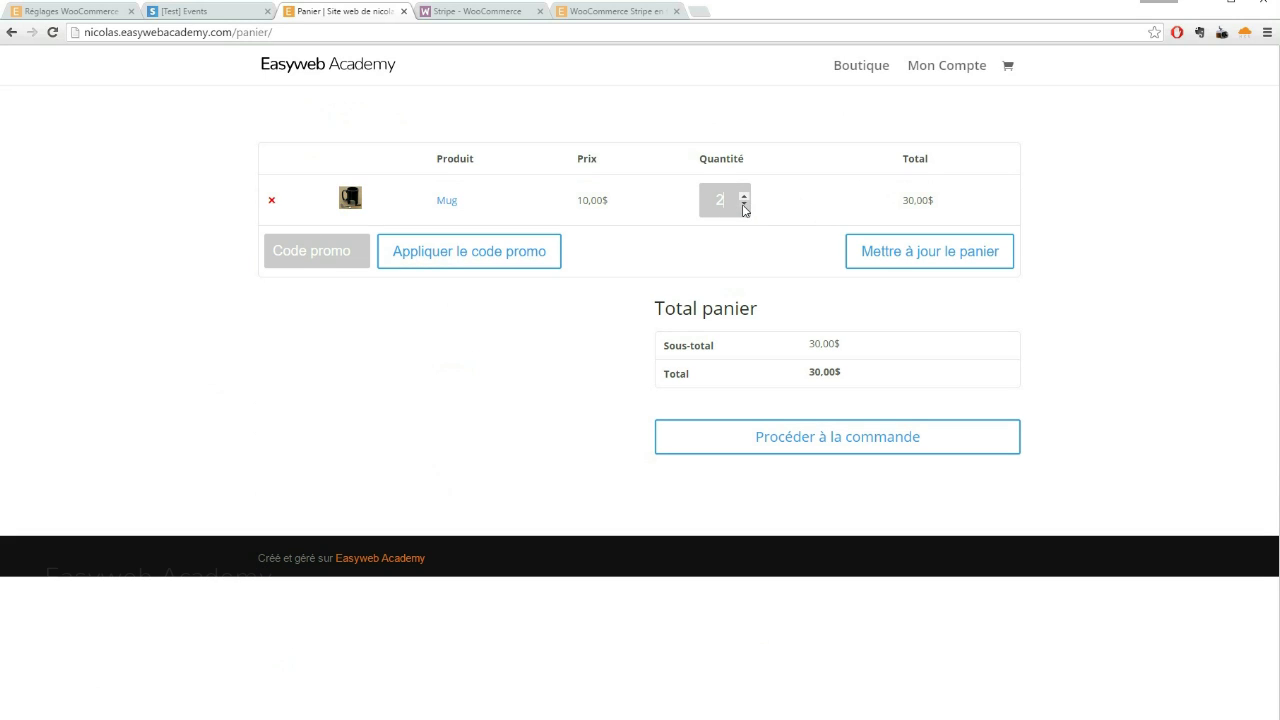
pyautogui.click(903, 251)
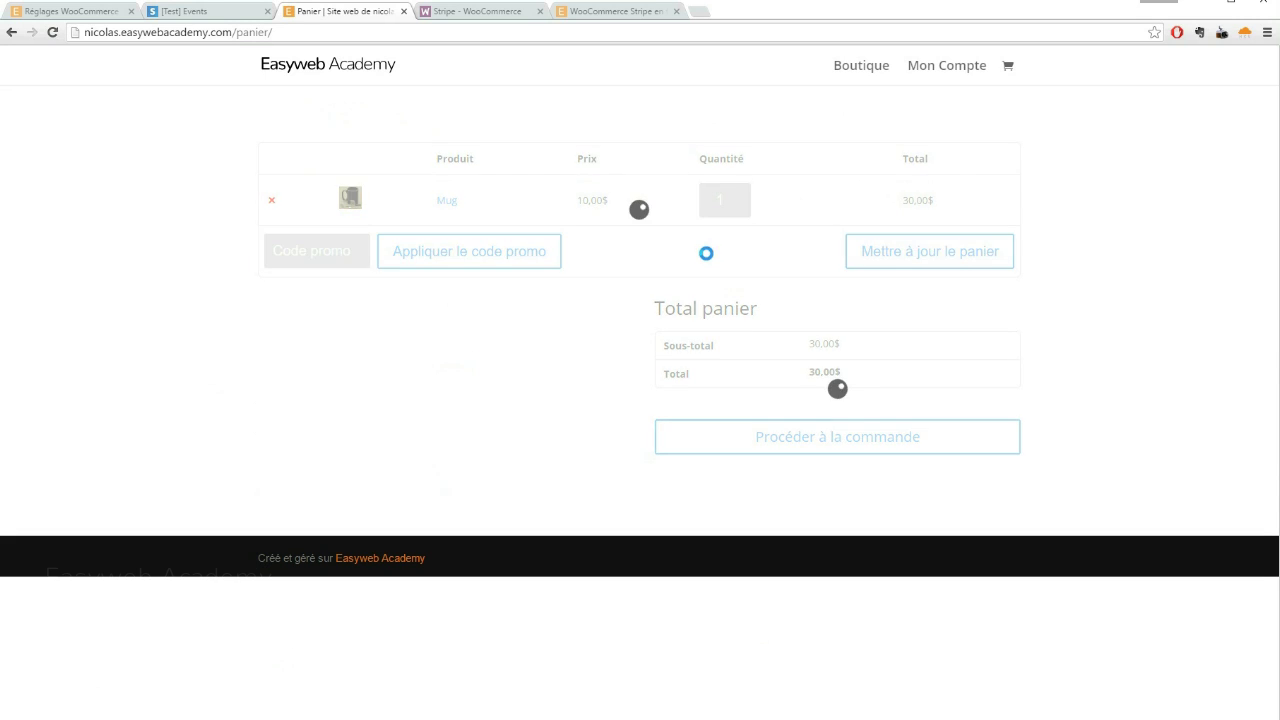
pyautogui.click(808, 503)
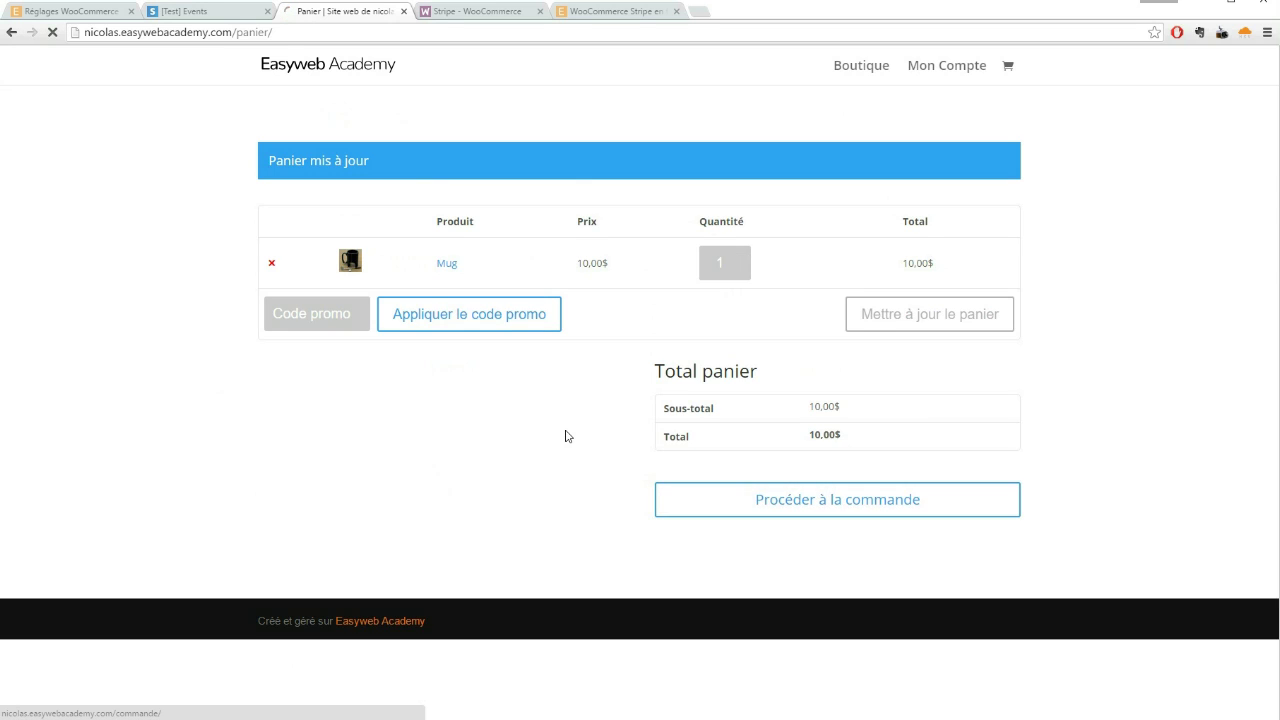
pyautogui.scroll(-5, 570, 440)
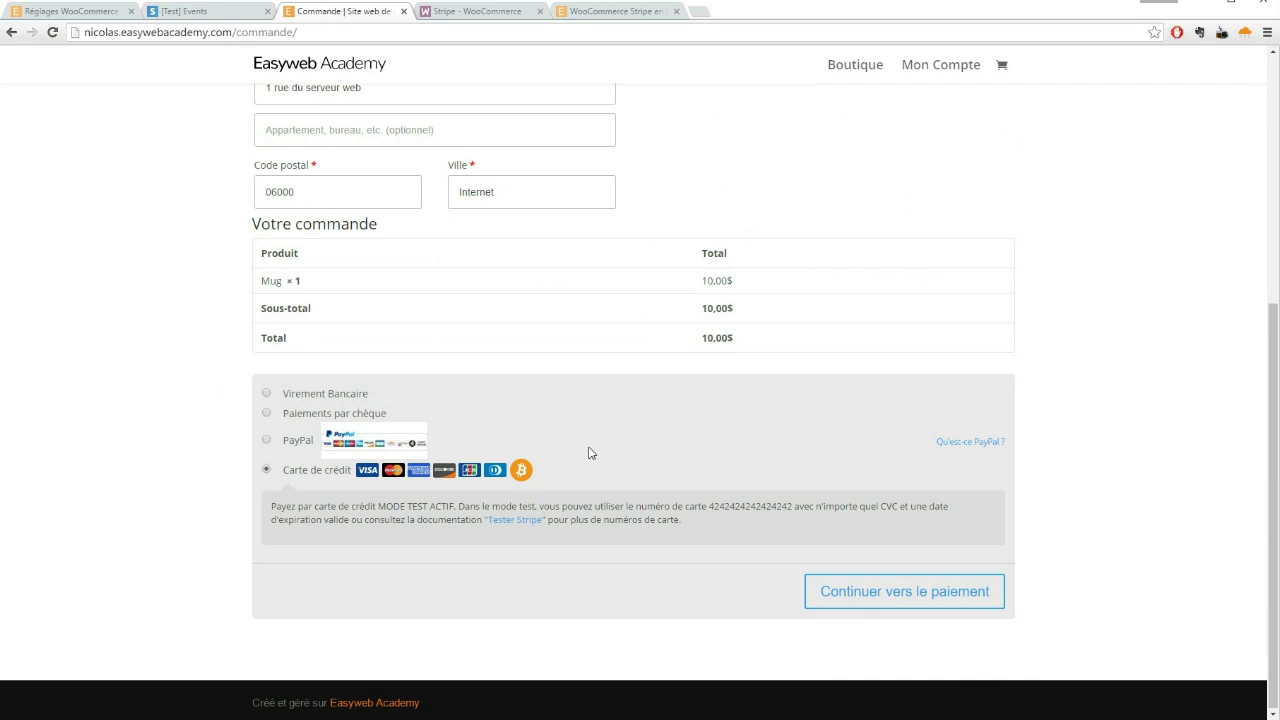
pyautogui.click(863, 594)
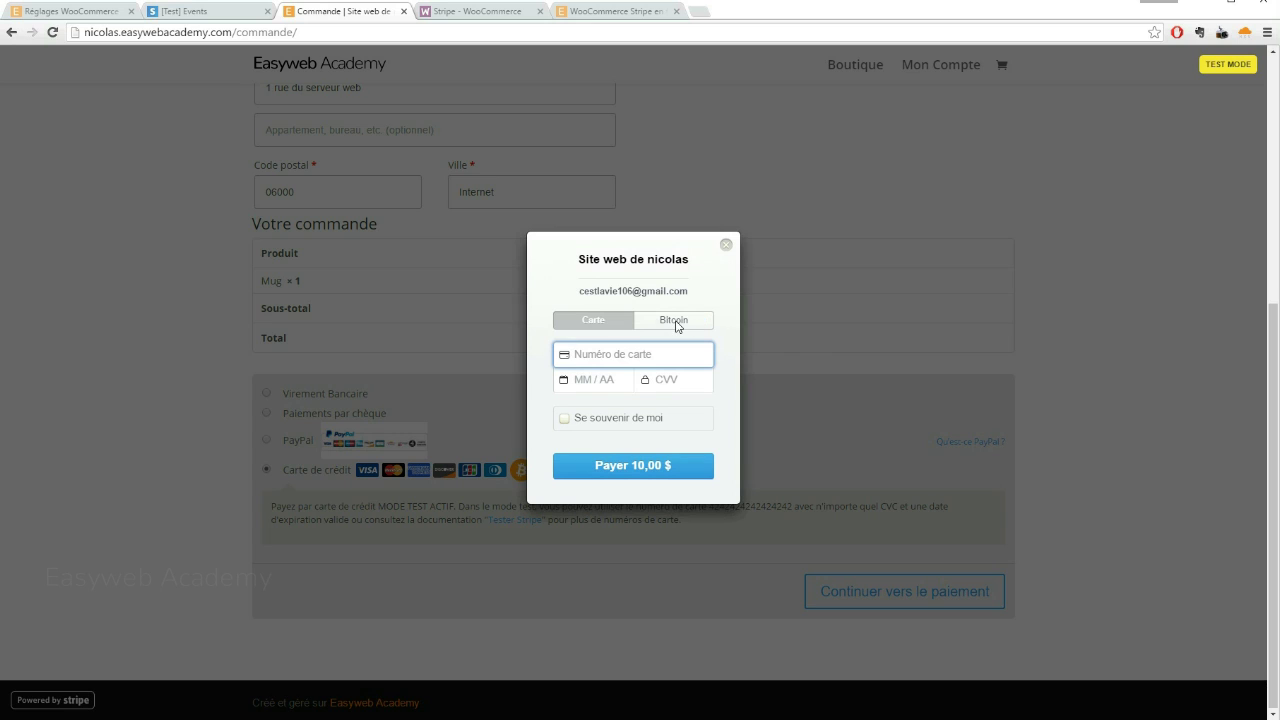
pyautogui.click(676, 325)
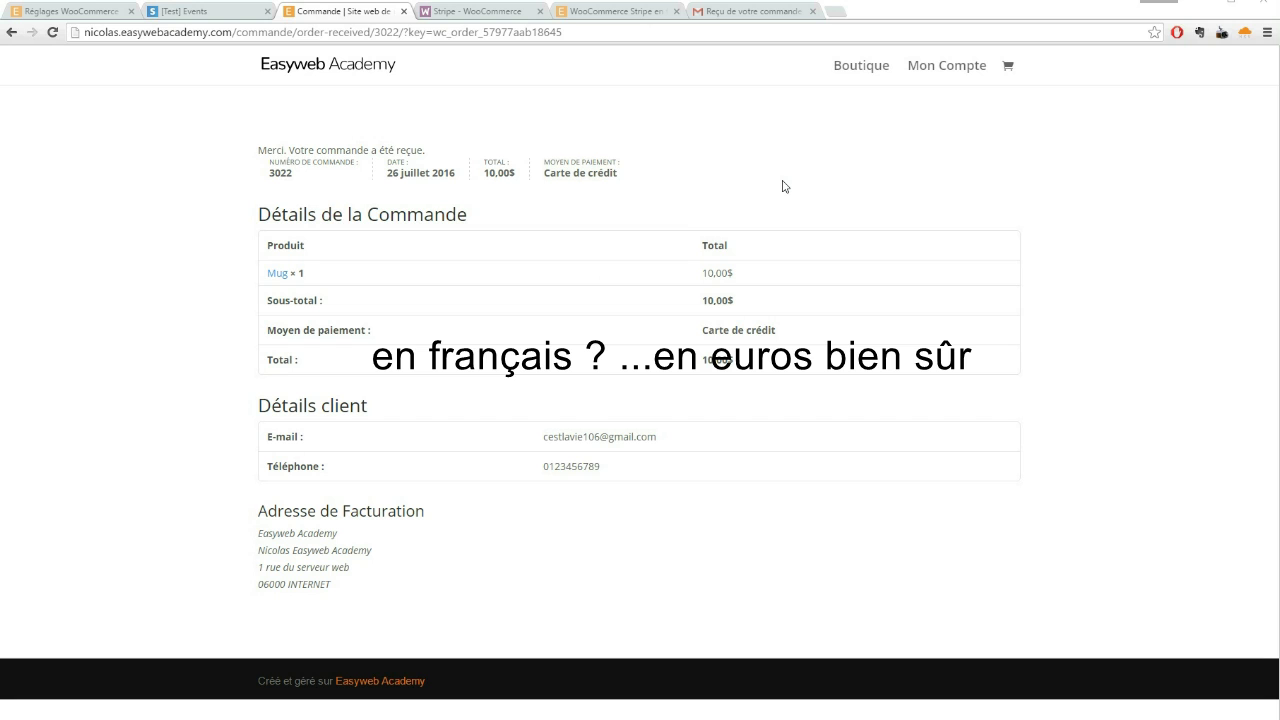
# Search 'euro' in the Devise list, select Euro (€) and save the general settings
pyautogui.click(75, 12)
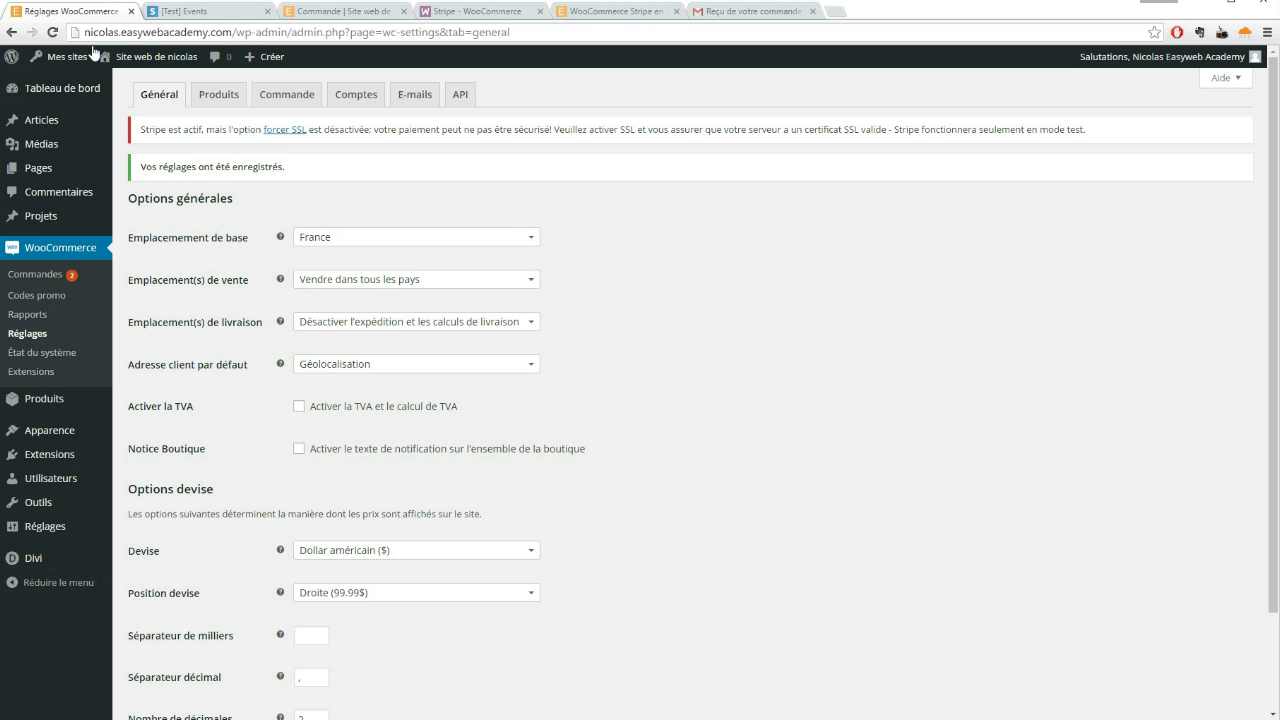
pyautogui.scroll(-2, 520, 365)
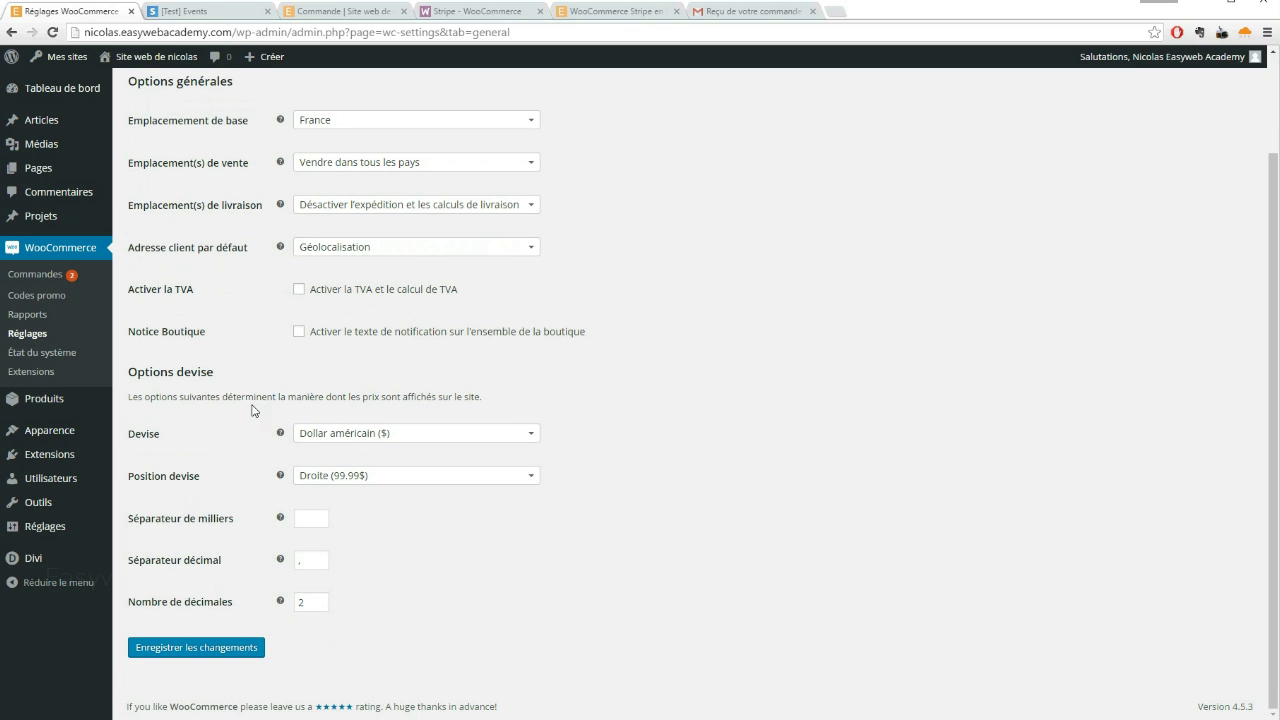
pyautogui.click(345, 434)
pyautogui.write('euros')
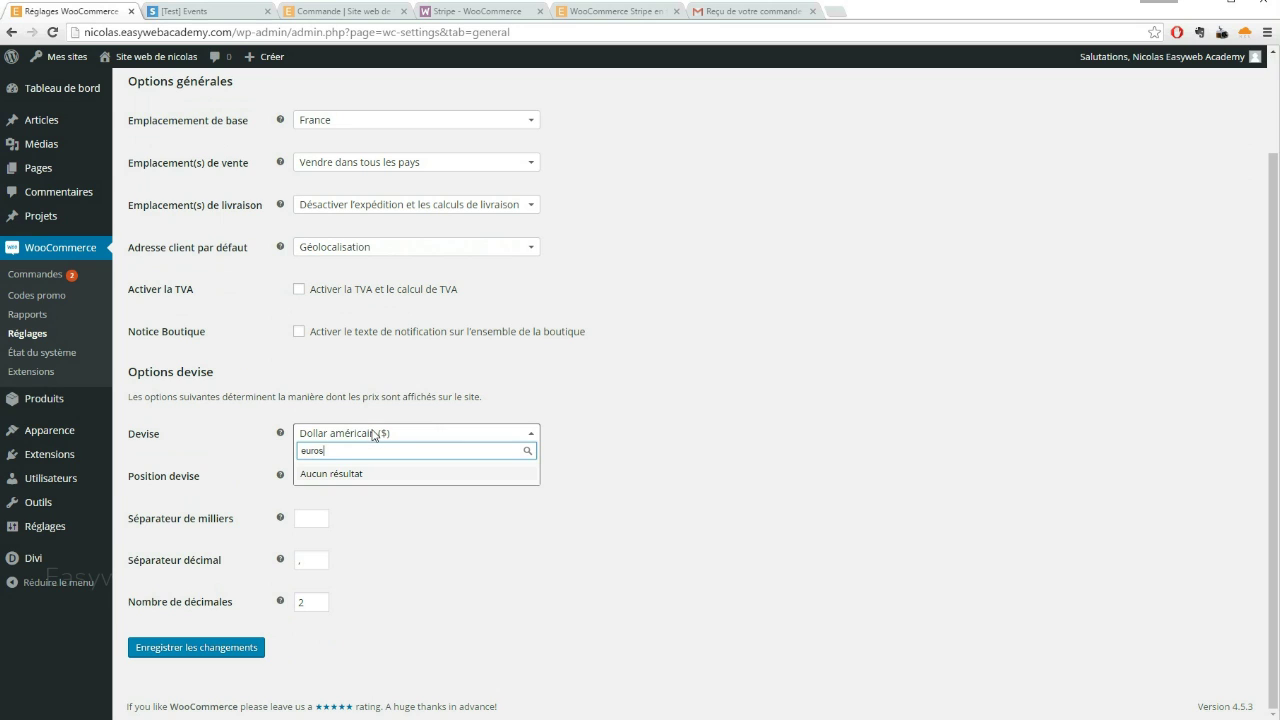
pyautogui.press('BackSpace')
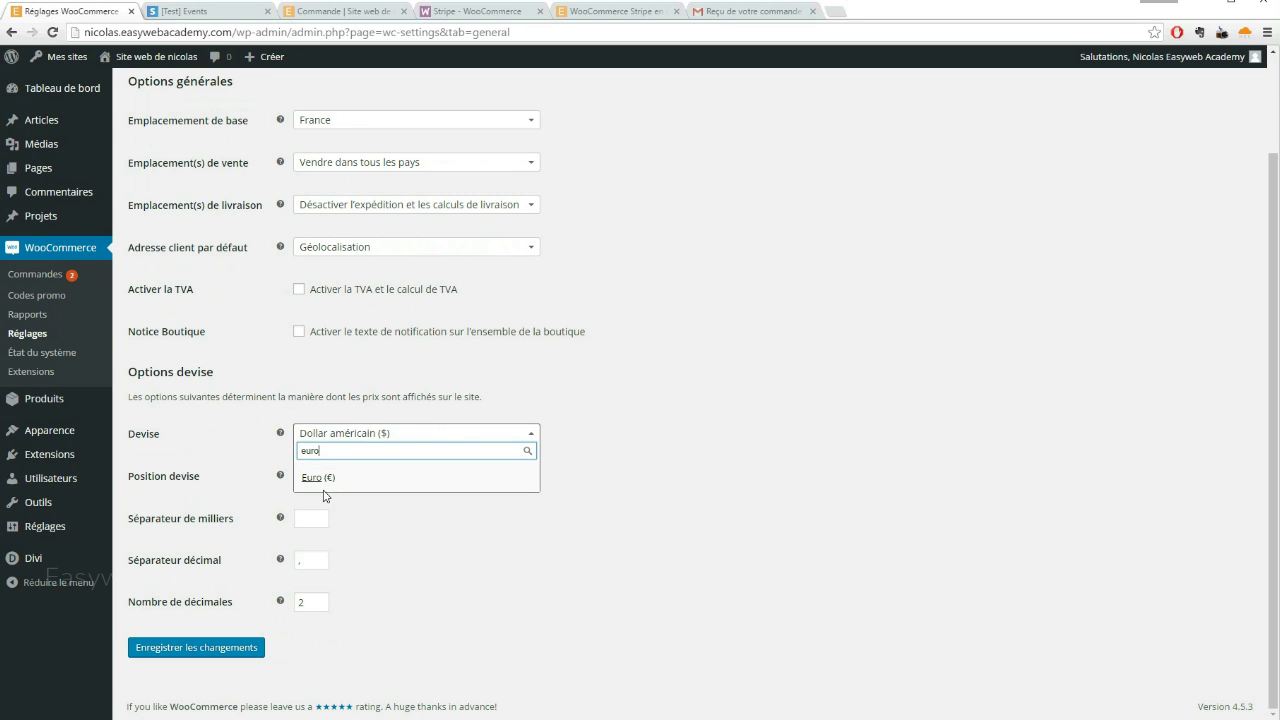
pyautogui.click(314, 480)
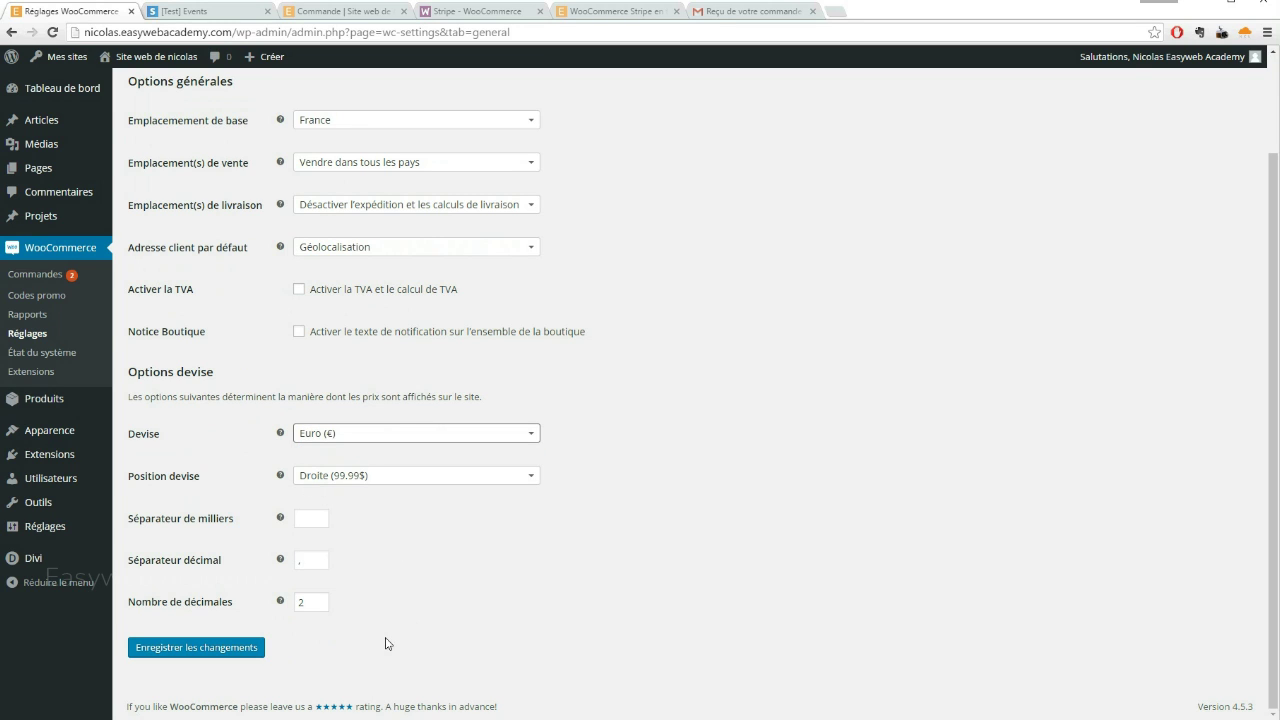
pyautogui.click(201, 648)
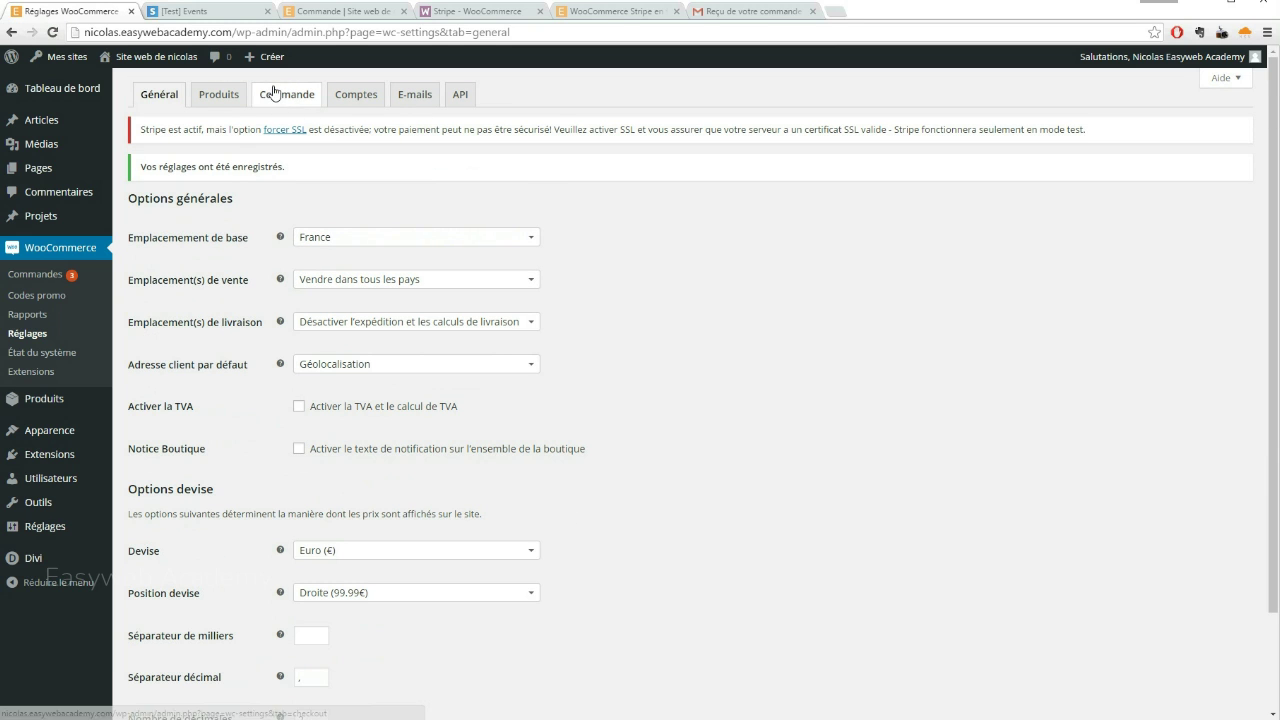
pyautogui.click(276, 96)
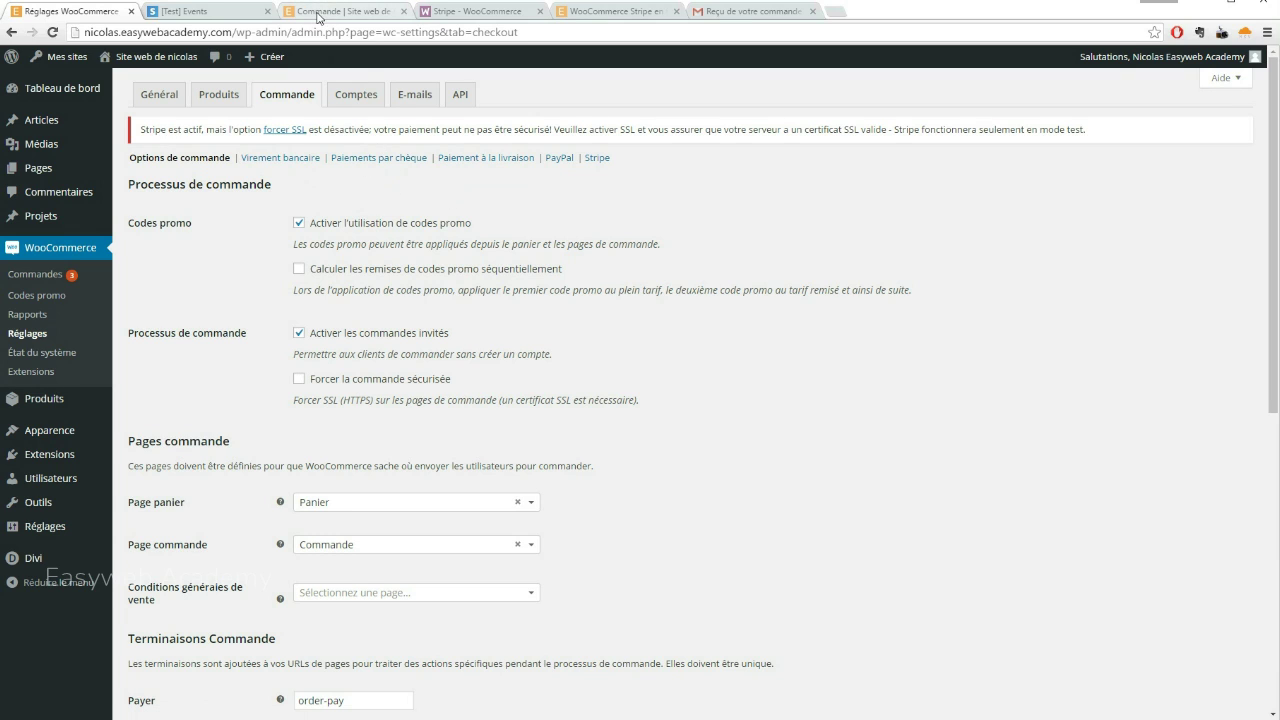
# Open the Stripe payment settings and save them as they are
pyautogui.scroll(-1, 337, 268)
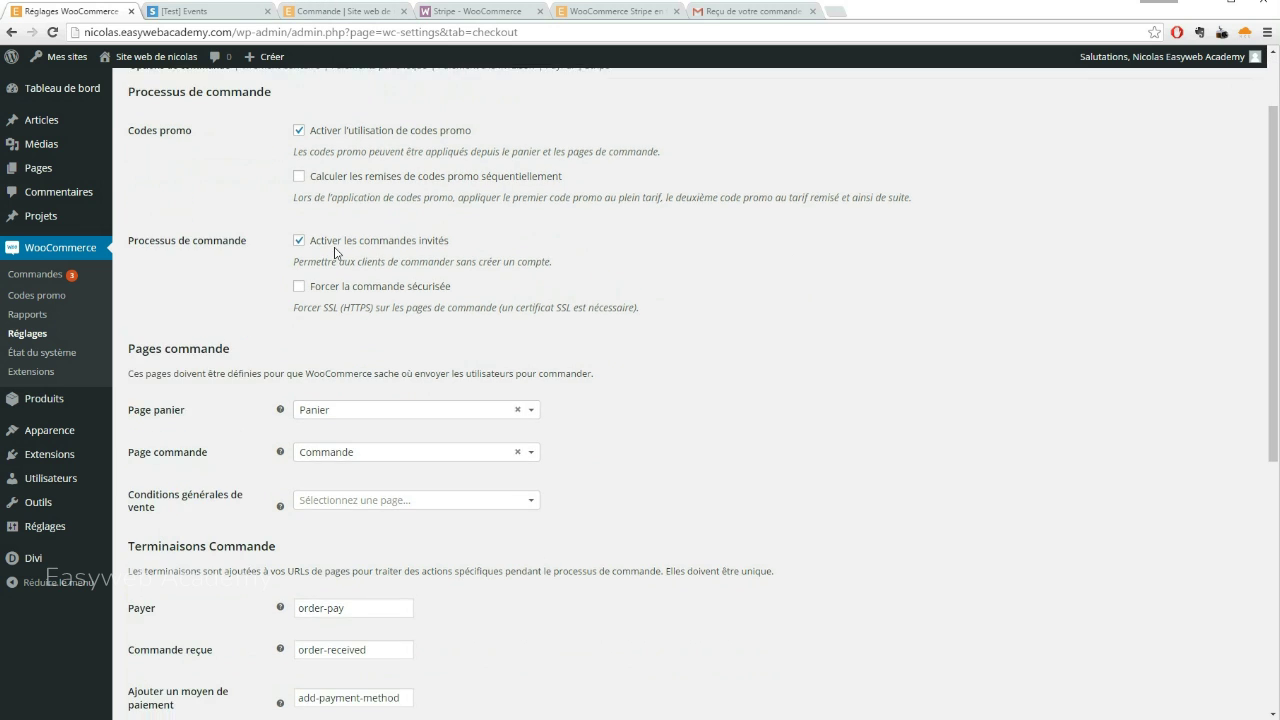
pyautogui.scroll(1, 337, 268)
pyautogui.click(597, 158)
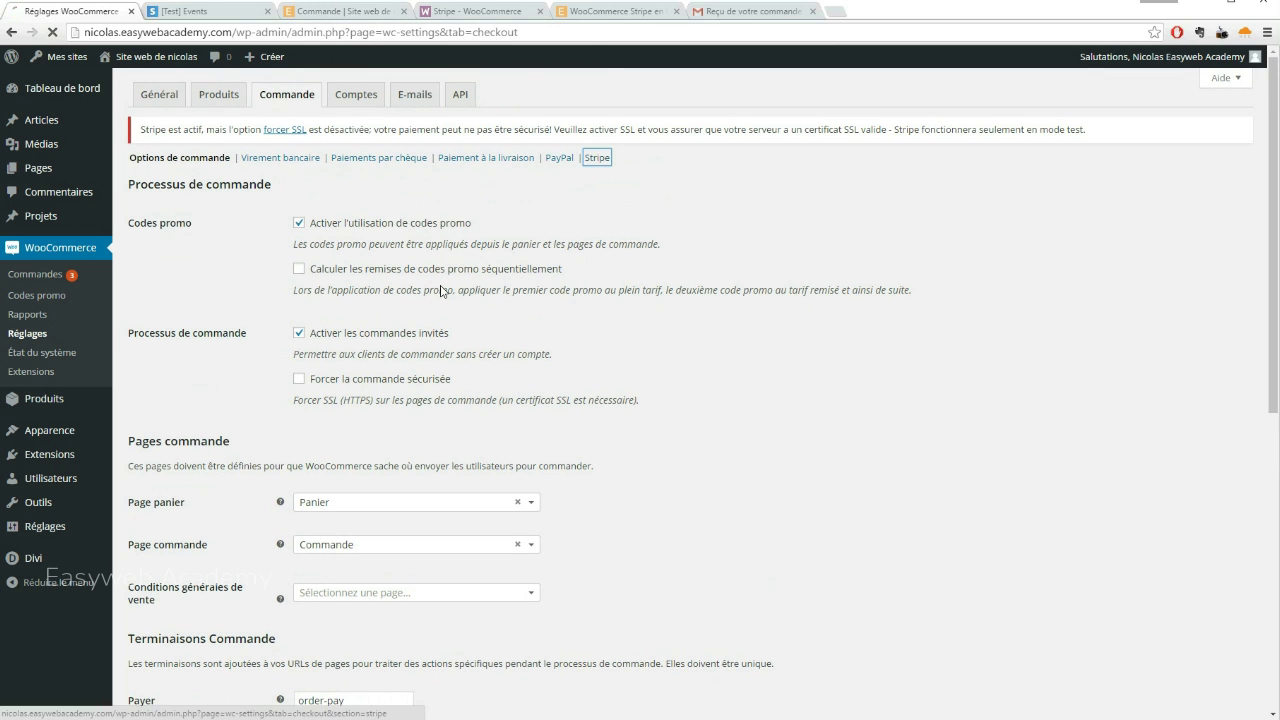
pyautogui.scroll(-2, 729, 263)
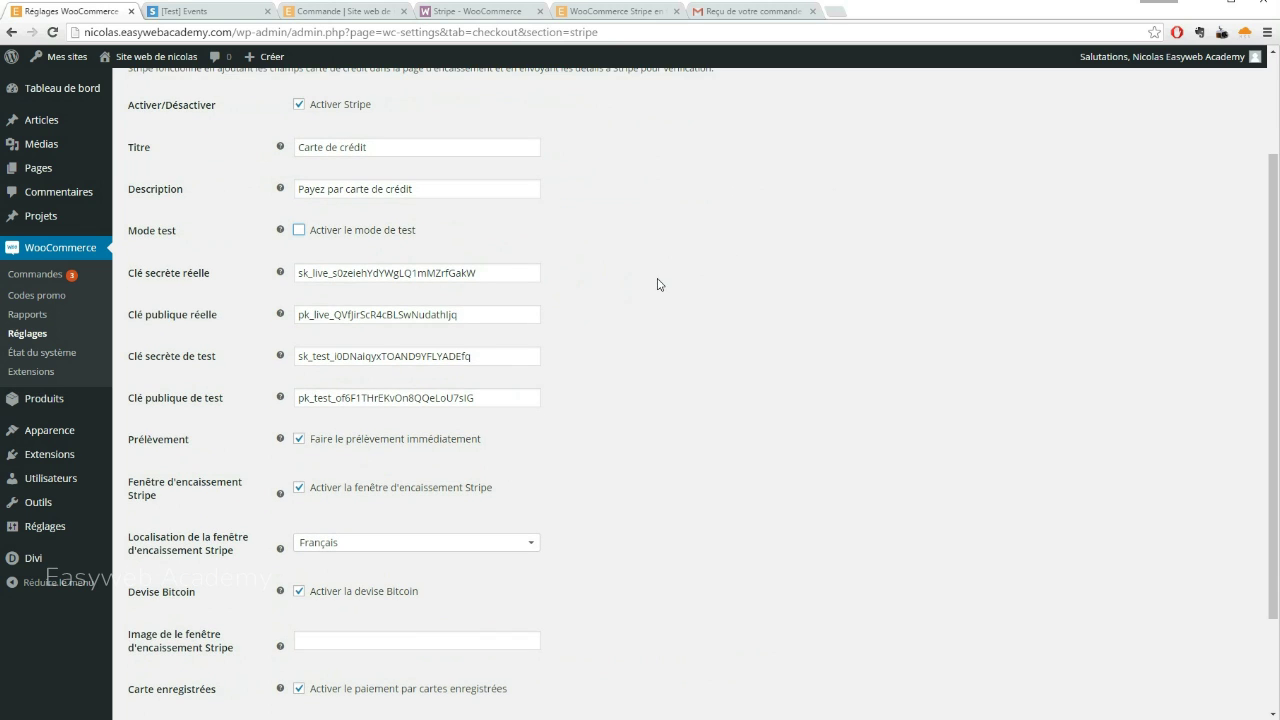
pyautogui.scroll(-2, 663, 358)
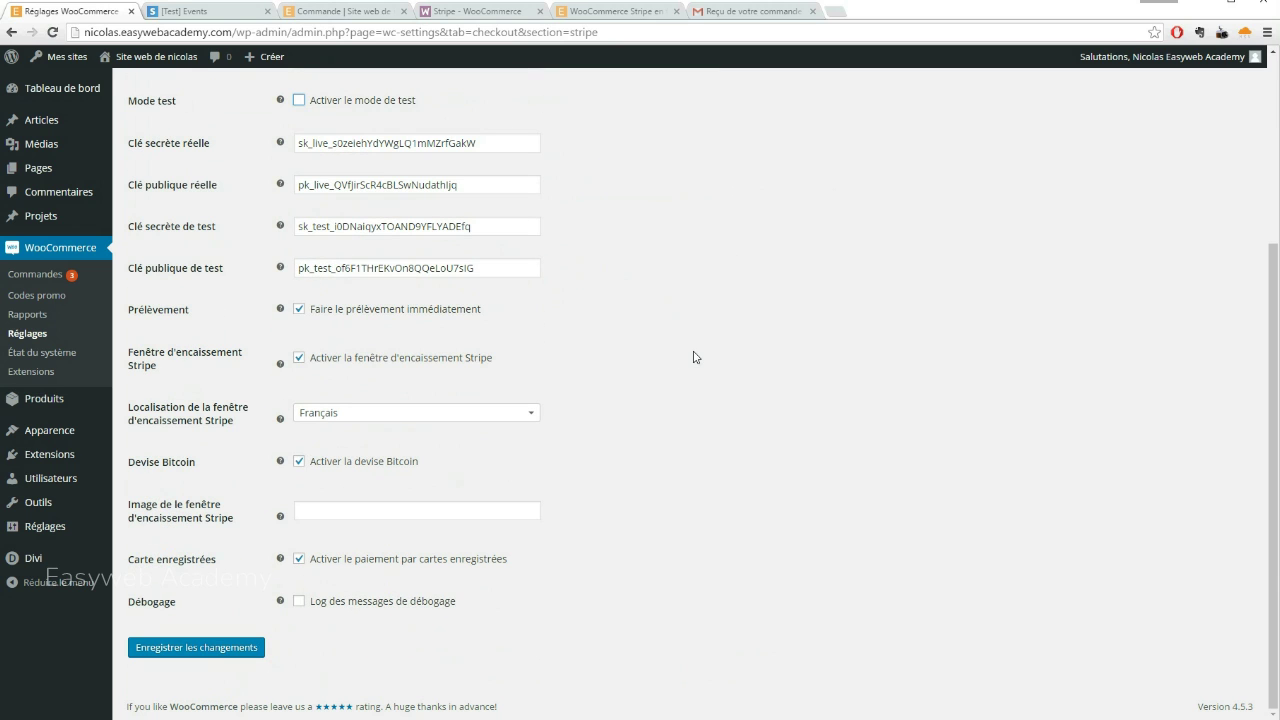
pyautogui.click(202, 650)
# Disable 'Activer la fenêtre d'encaissement Stripe', keep Bitcoin enabled, and save the Stripe settings
pyautogui.scroll(-3, 797, 481)
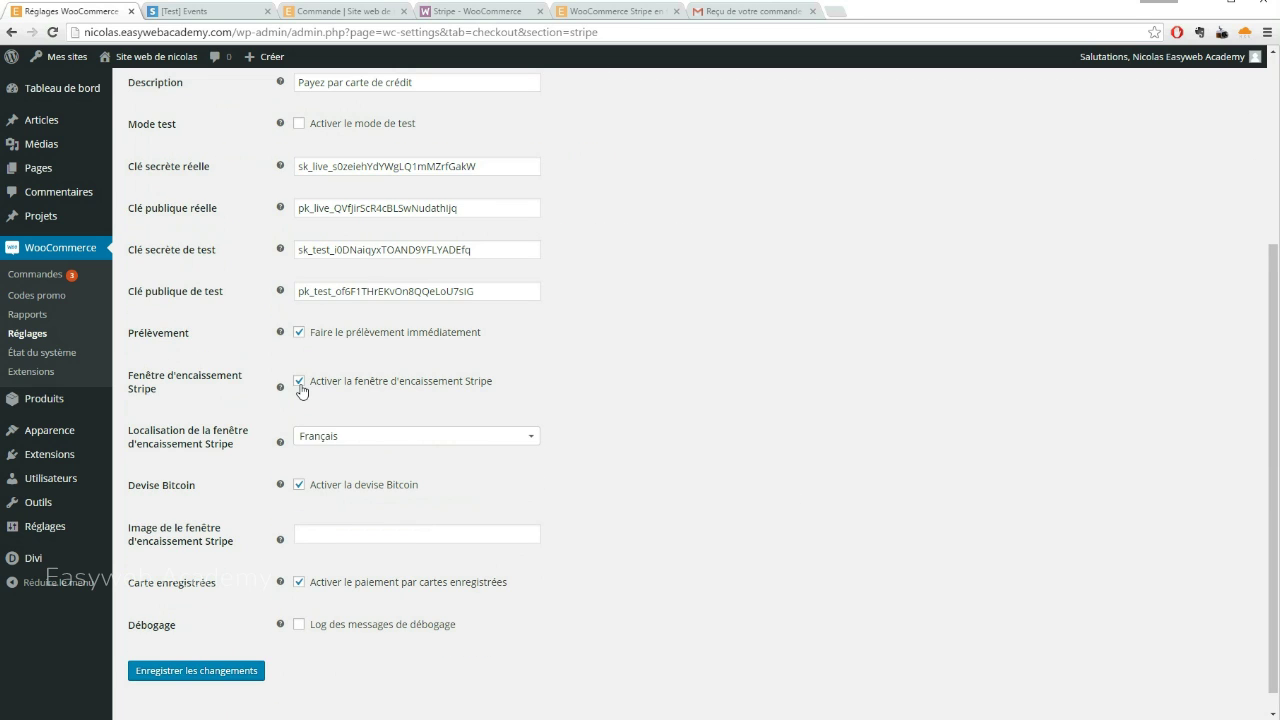
pyautogui.click(299, 385)
pyautogui.click(299, 487)
pyautogui.click(299, 486)
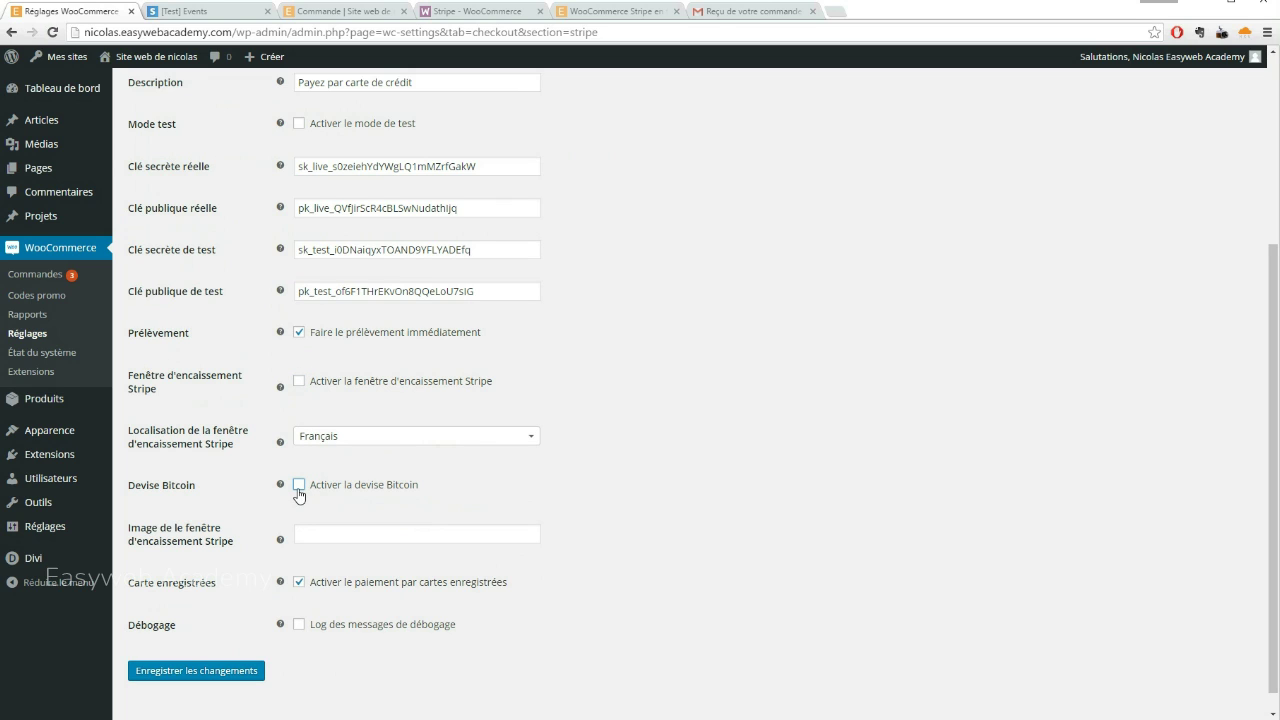
pyautogui.click(190, 676)
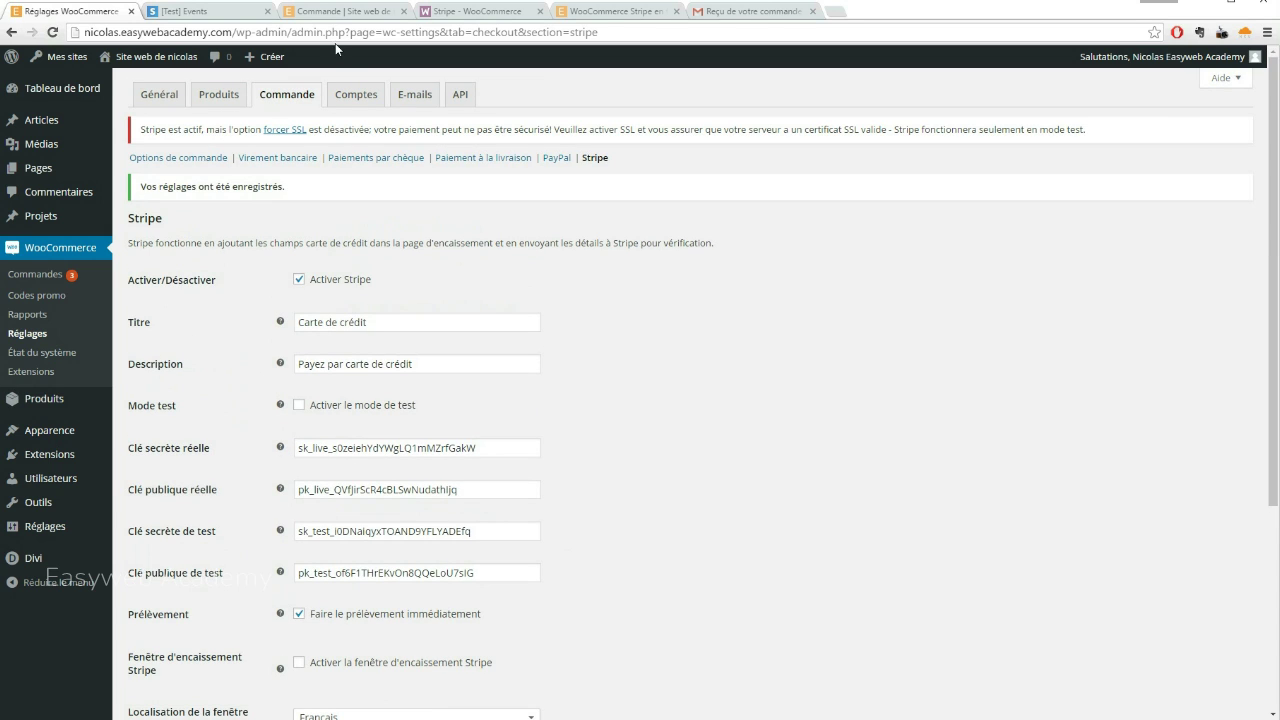
pyautogui.click(345, 11)
# Add a Mug from Boutique to the cart and reach checkout, which shows no credit-card option
pyautogui.click(868, 65)
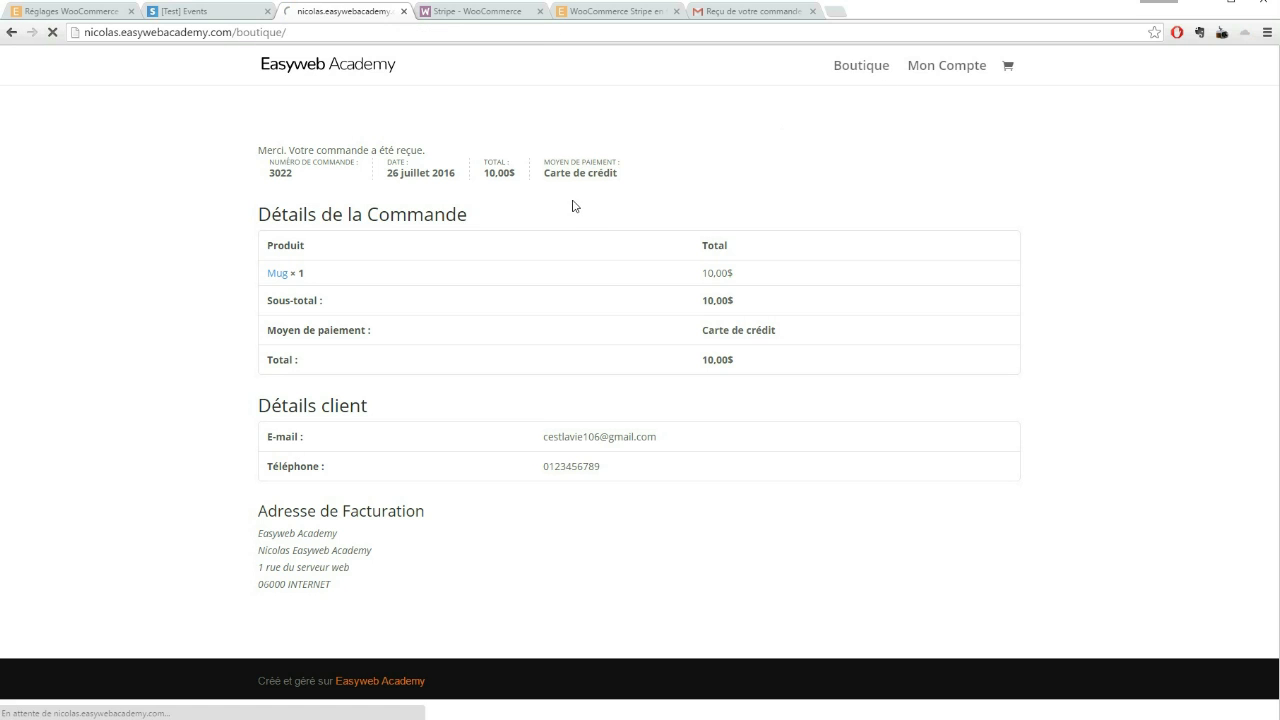
pyautogui.click(337, 300)
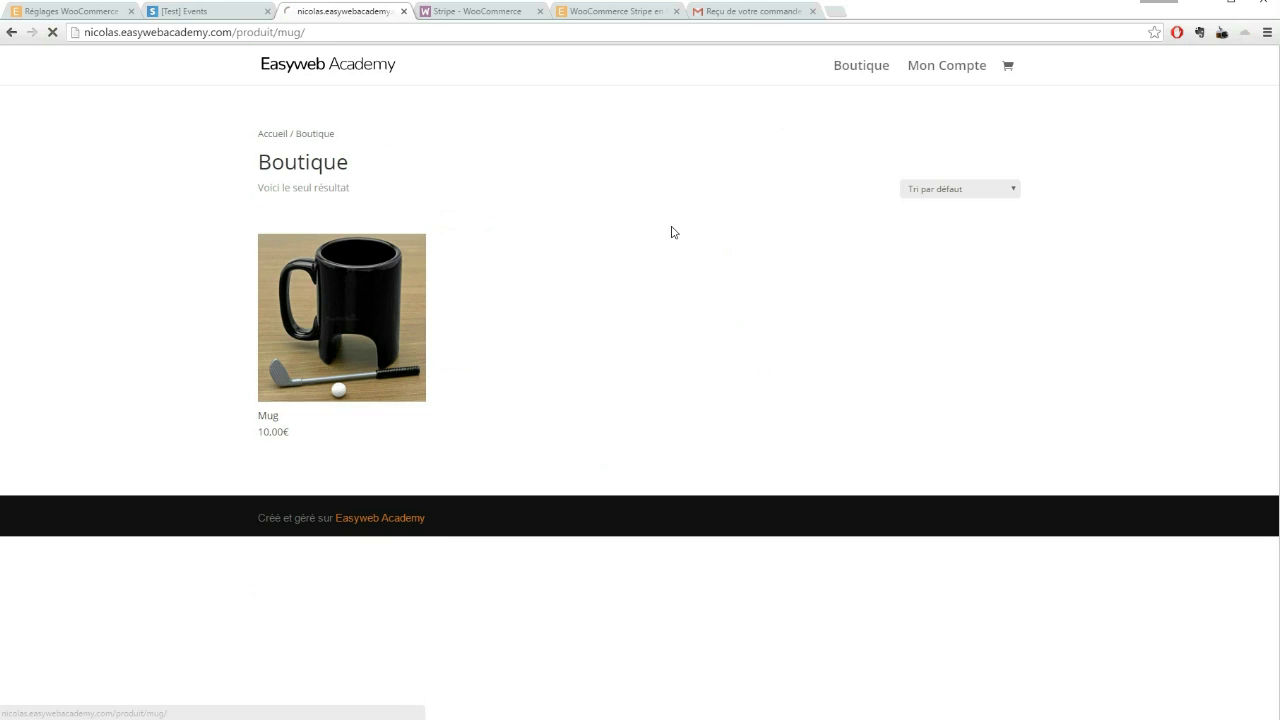
pyautogui.click(765, 240)
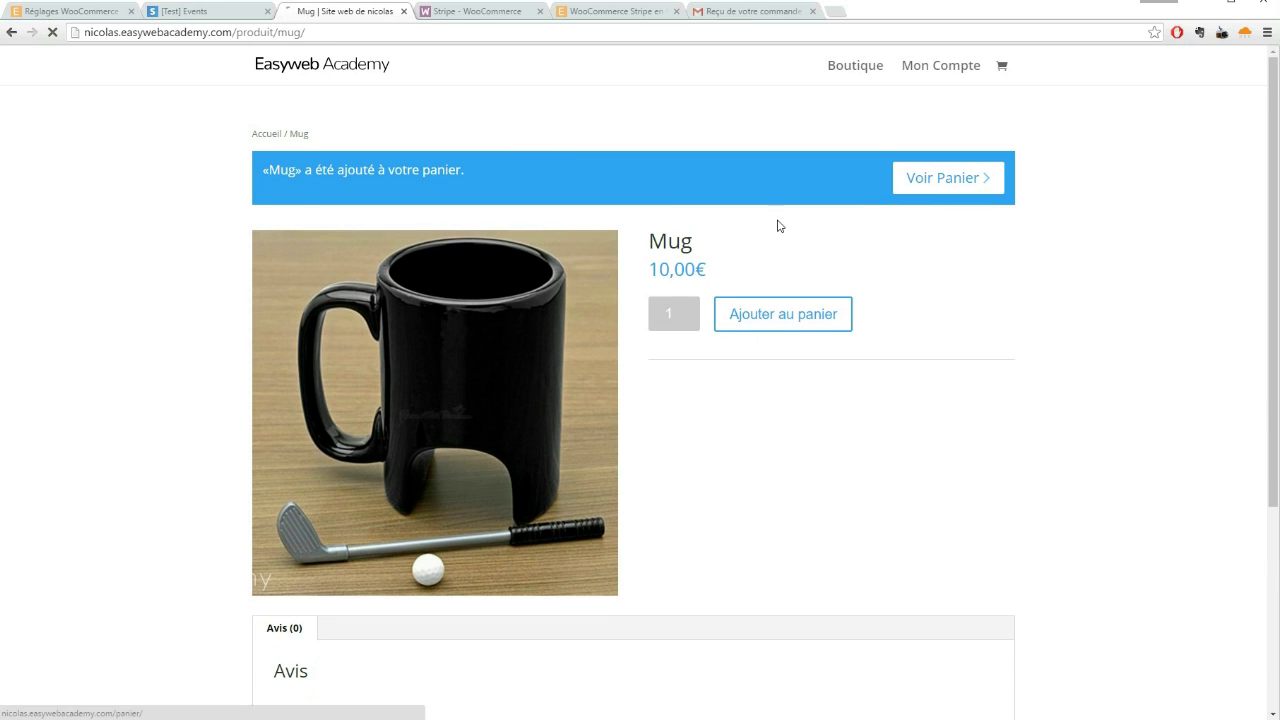
pyautogui.click(953, 178)
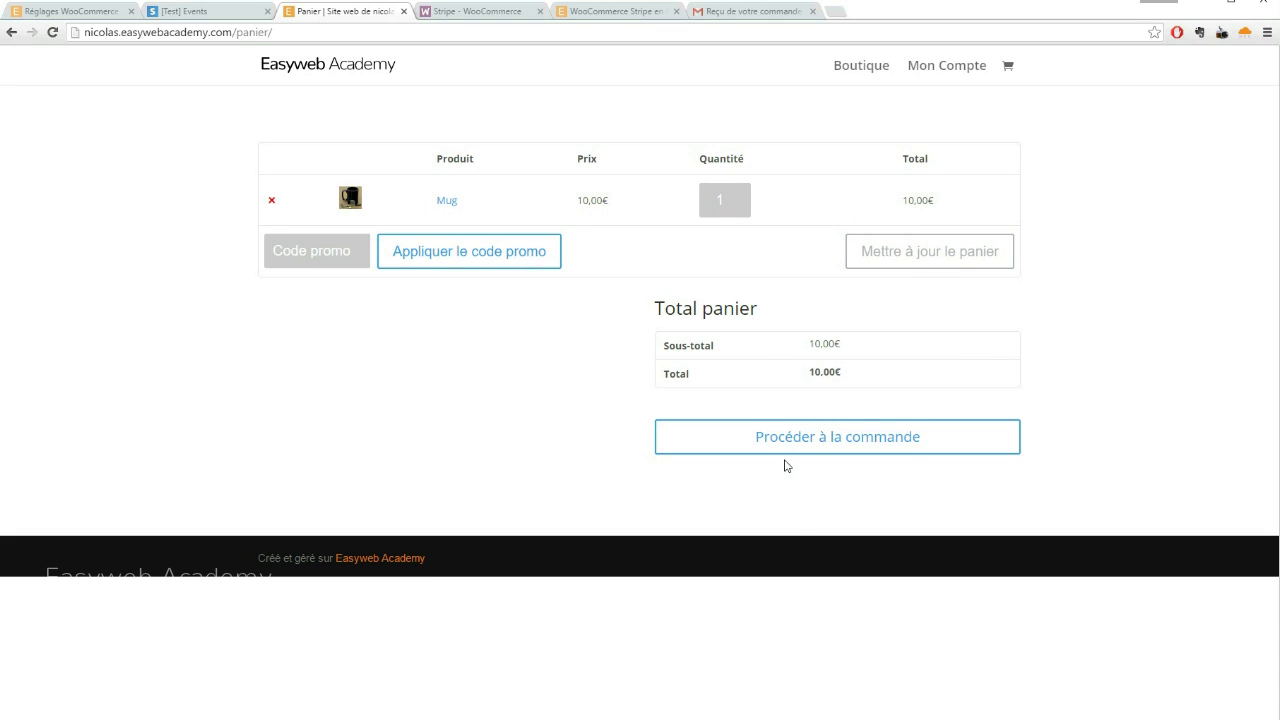
pyautogui.click(780, 449)
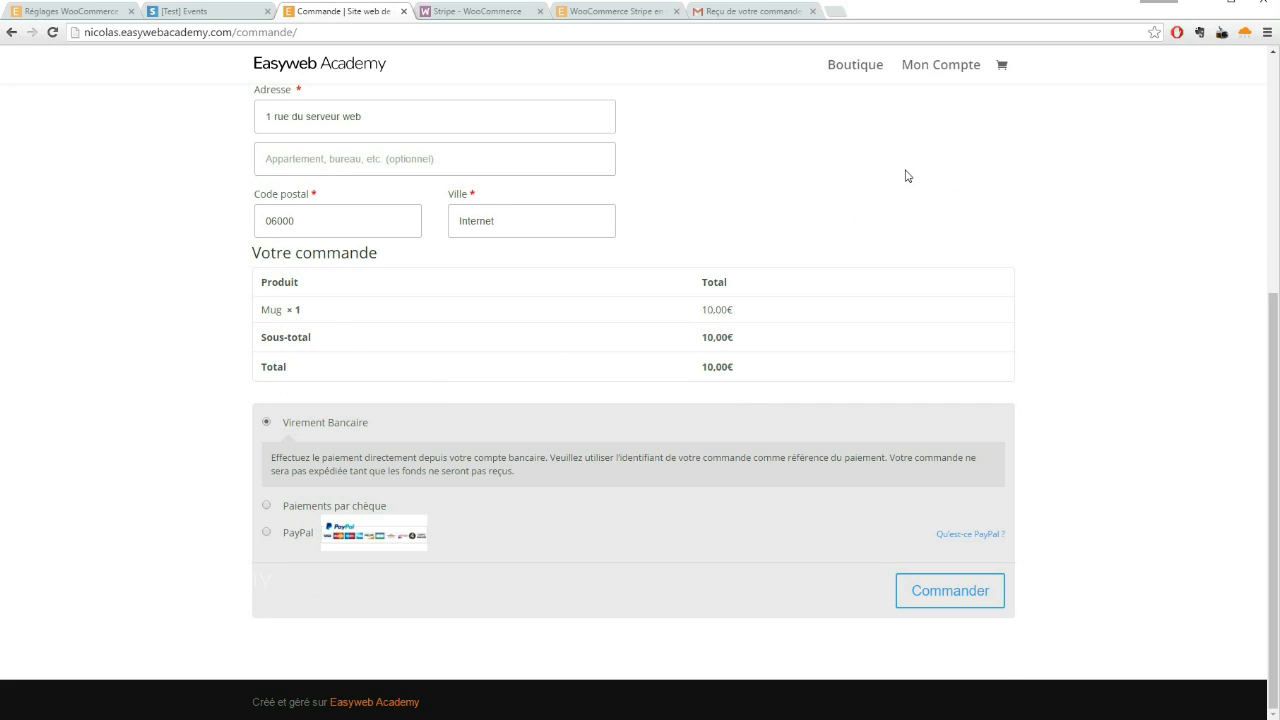
pyautogui.click(85, 13)
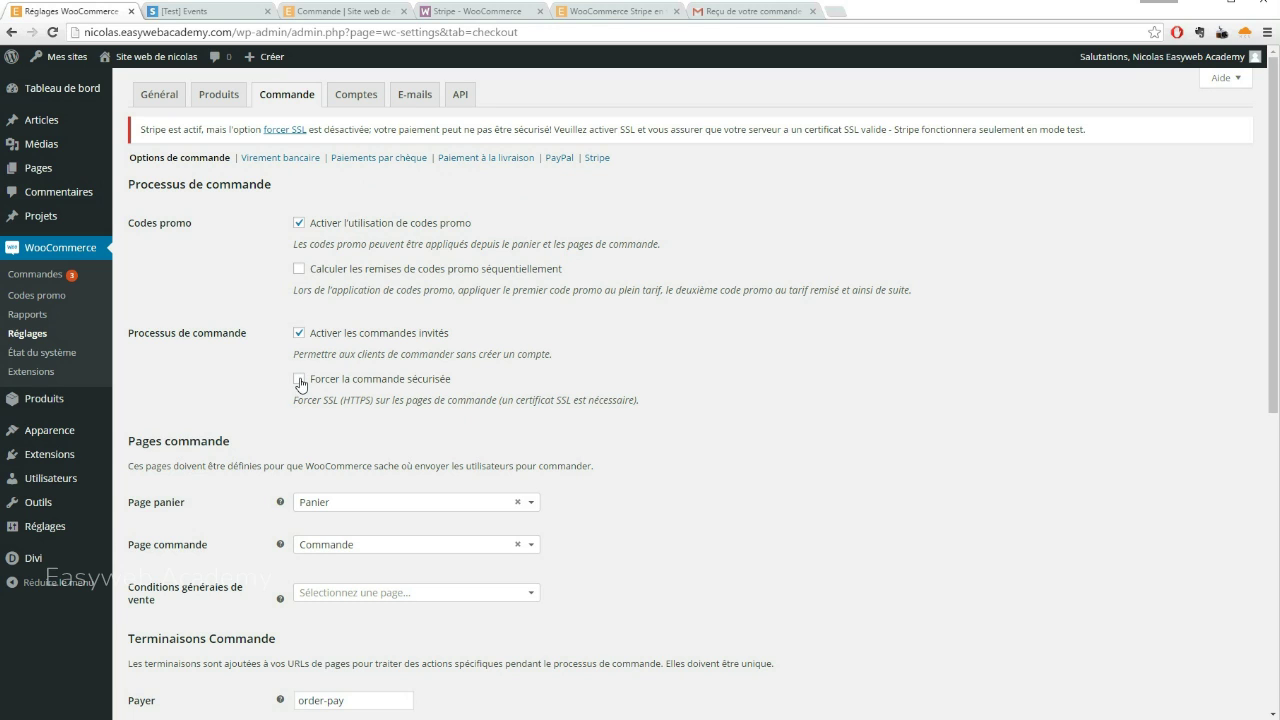
# Enable 'Forcer la commande sécurisée' and save the WooCommerce checkout options
pyautogui.click(300, 380)
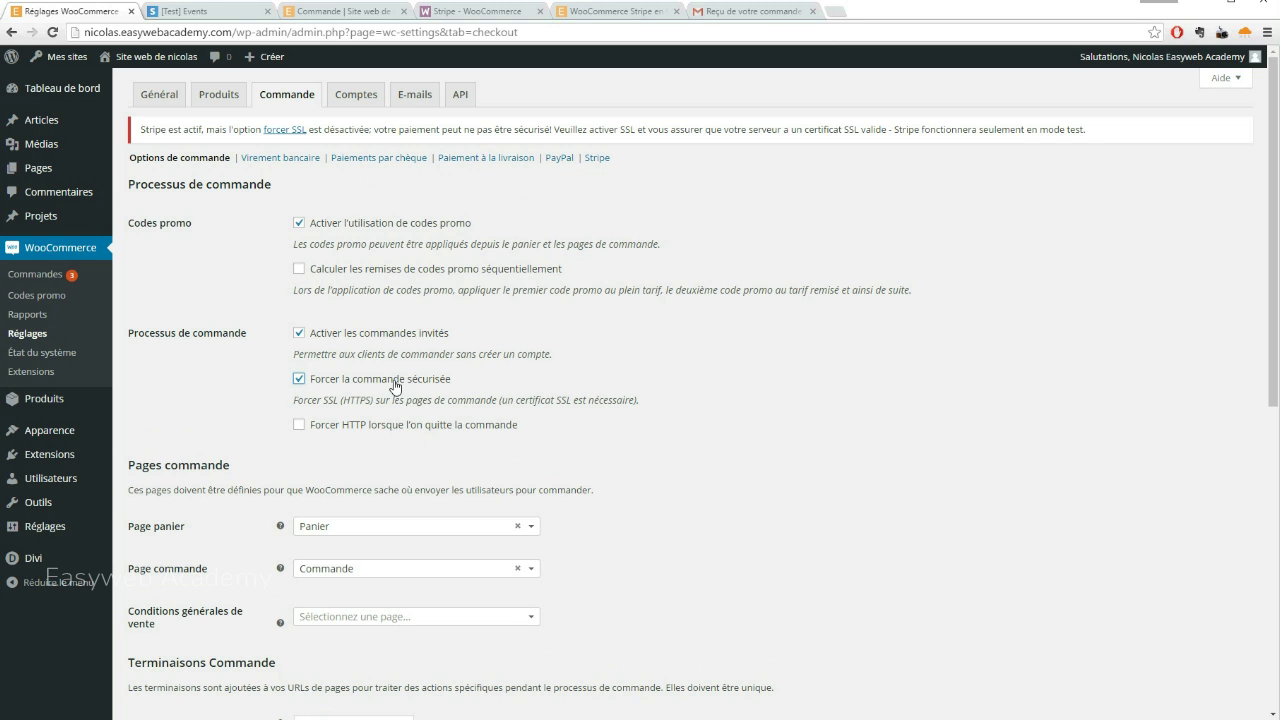
pyautogui.scroll(-1, 475, 281)
pyautogui.scroll(-5, 351, 580)
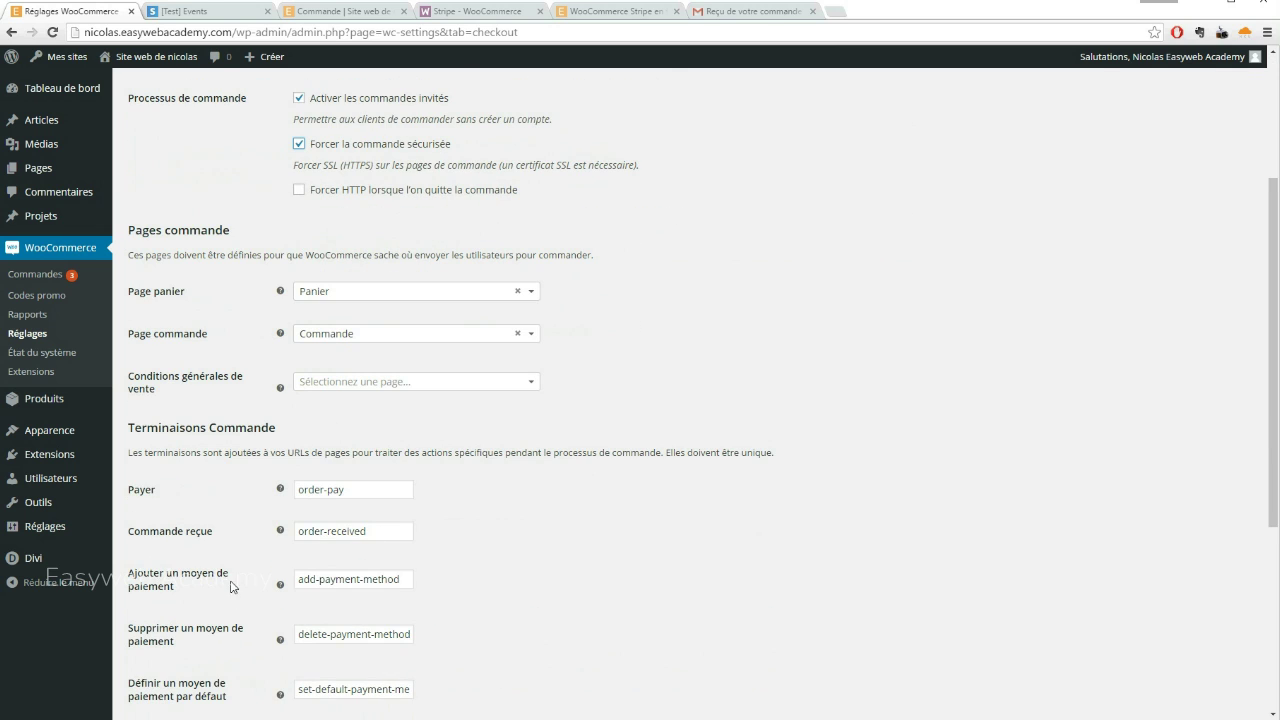
pyautogui.click(177, 657)
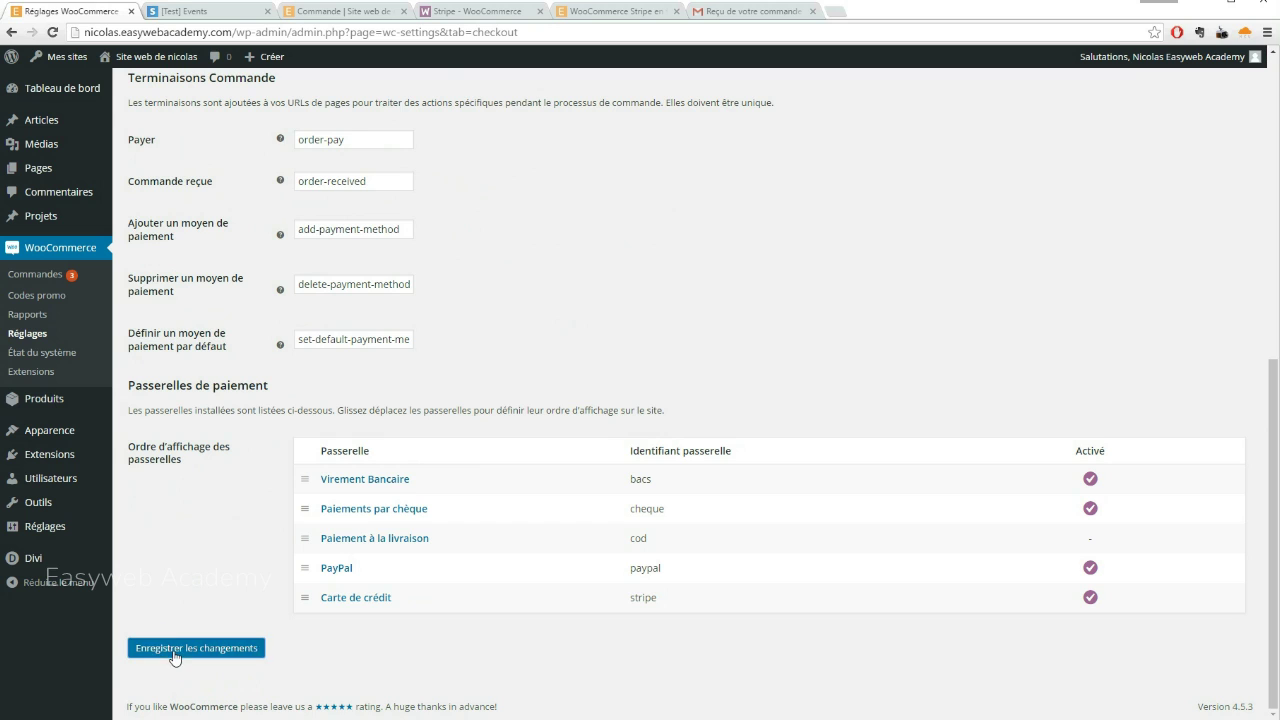
pyautogui.click(356, 12)
pyautogui.scroll(3, 720, 229)
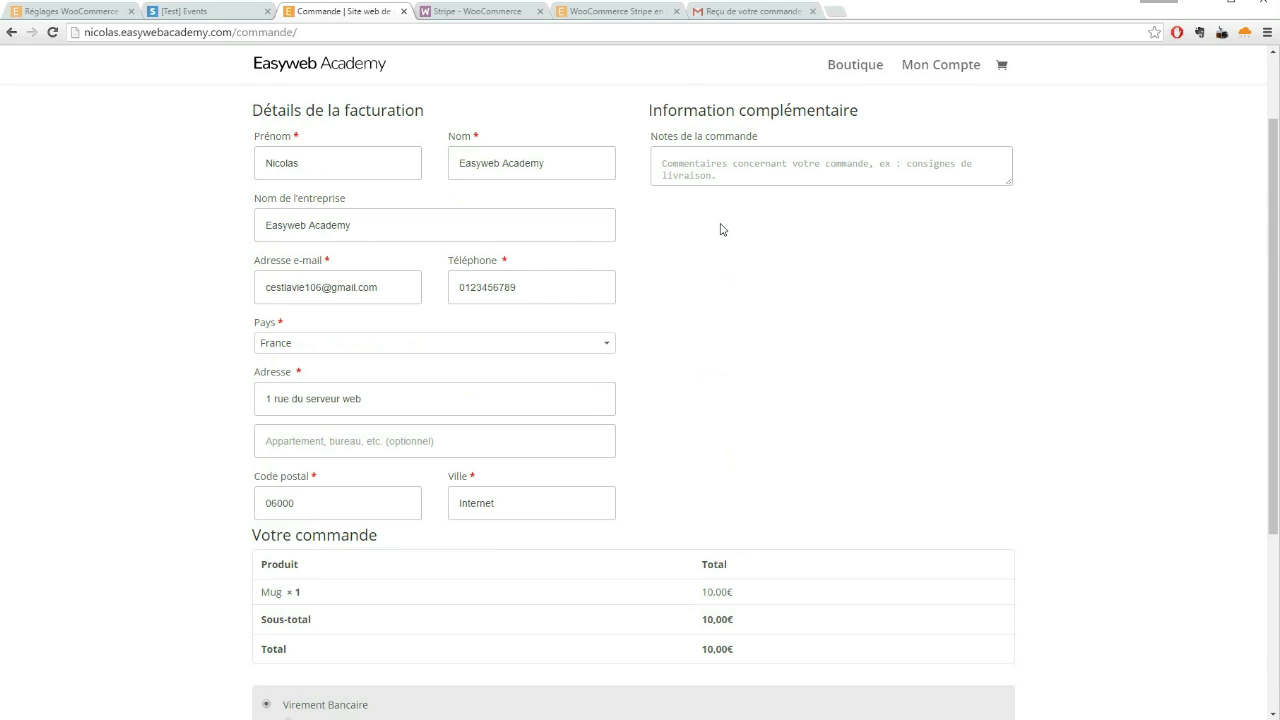
# Add a second Mug to the cart and proceed to the HTTPS checkout (2 Mugs, 20,00€)
pyautogui.click(857, 68)
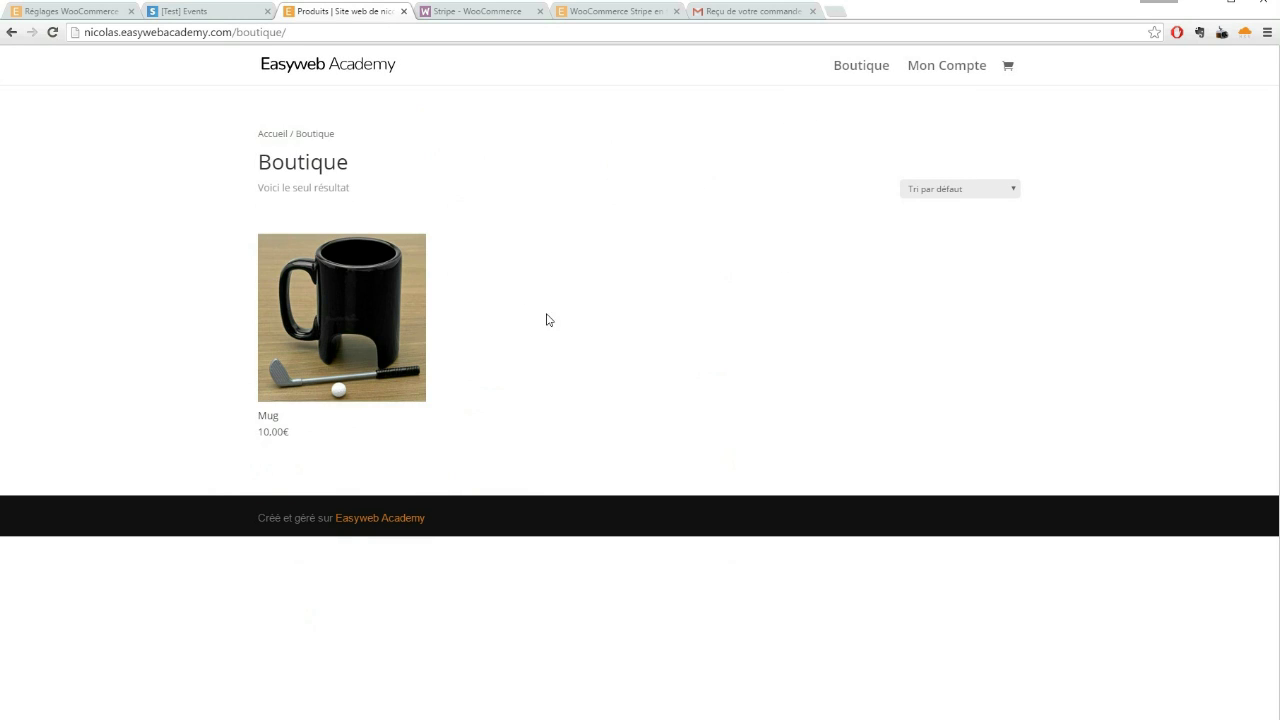
pyautogui.click(341, 317)
pyautogui.click(747, 257)
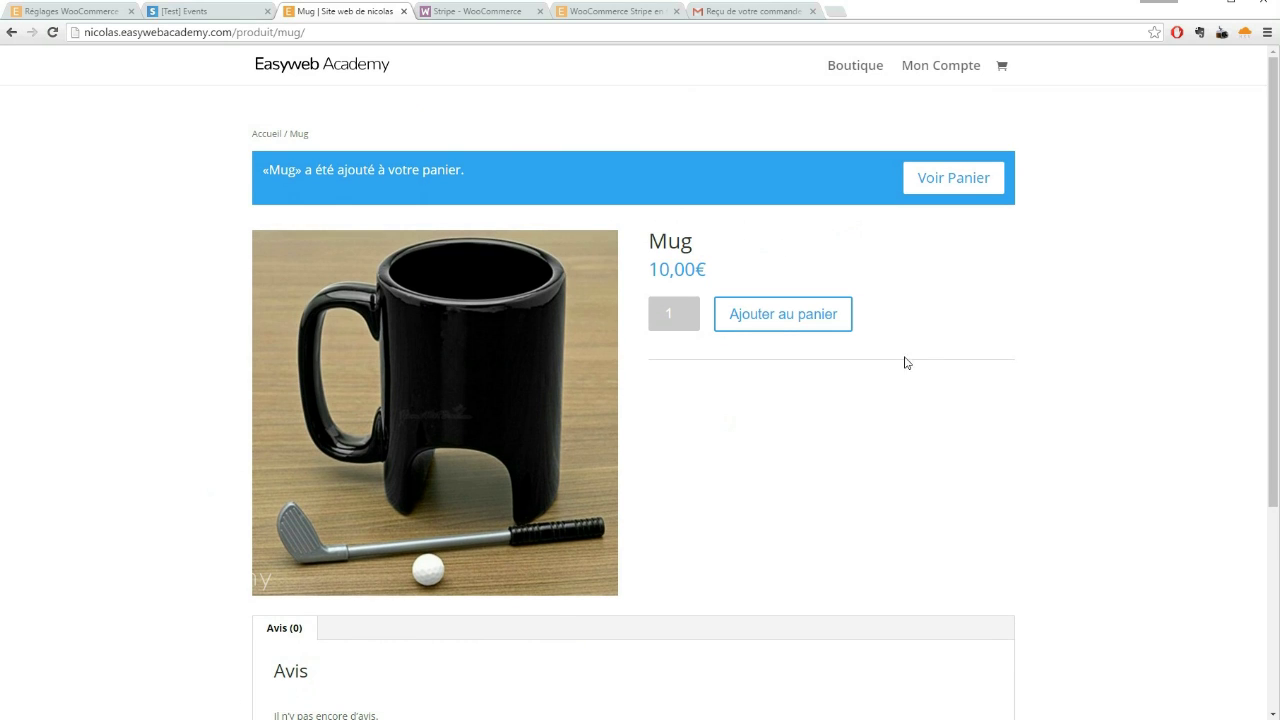
pyautogui.click(976, 180)
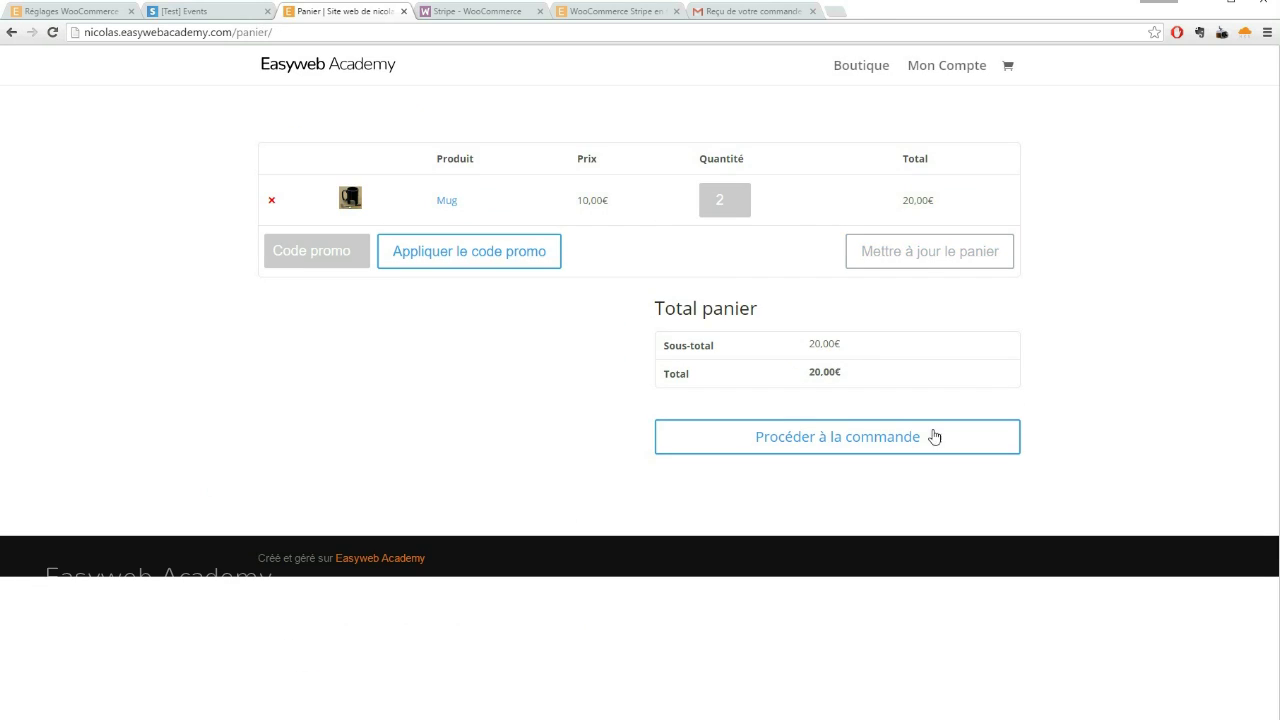
pyautogui.click(840, 440)
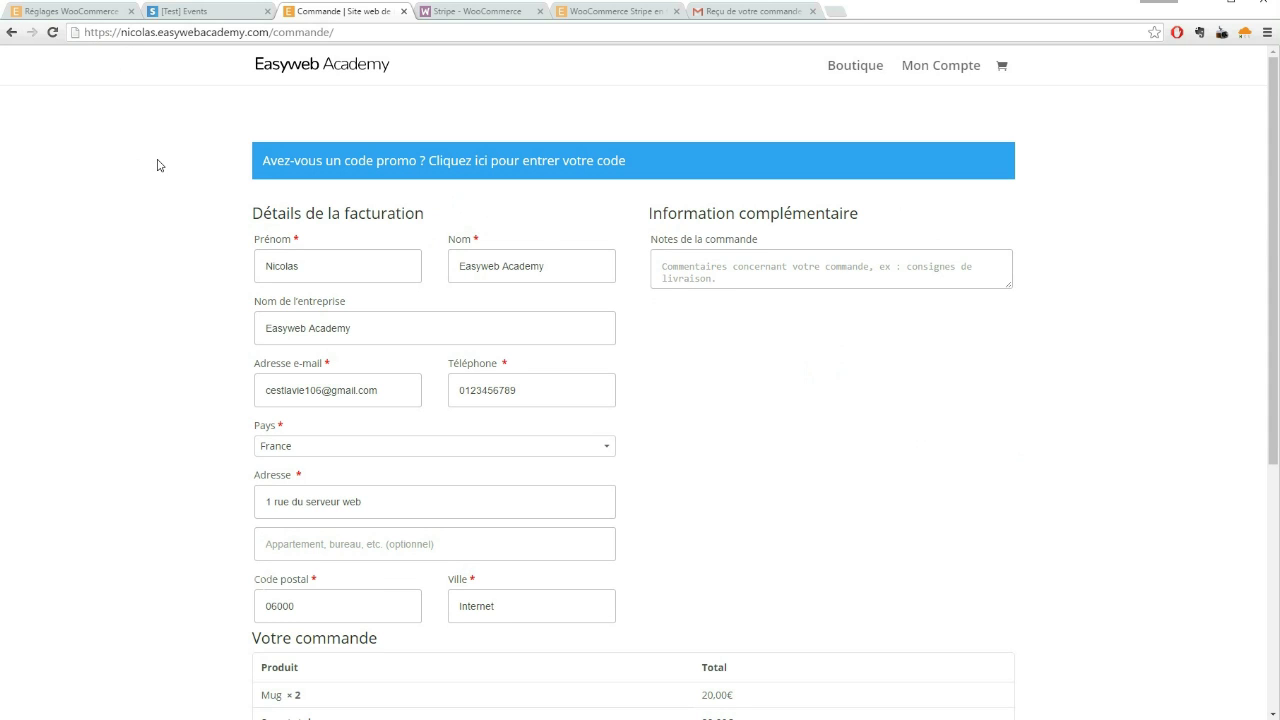
# Select 'Carte de crédit' so the card number, expiry and CVC fields appear inline
pyautogui.scroll(-3, 157, 163)
pyautogui.scroll(-1, 157, 163)
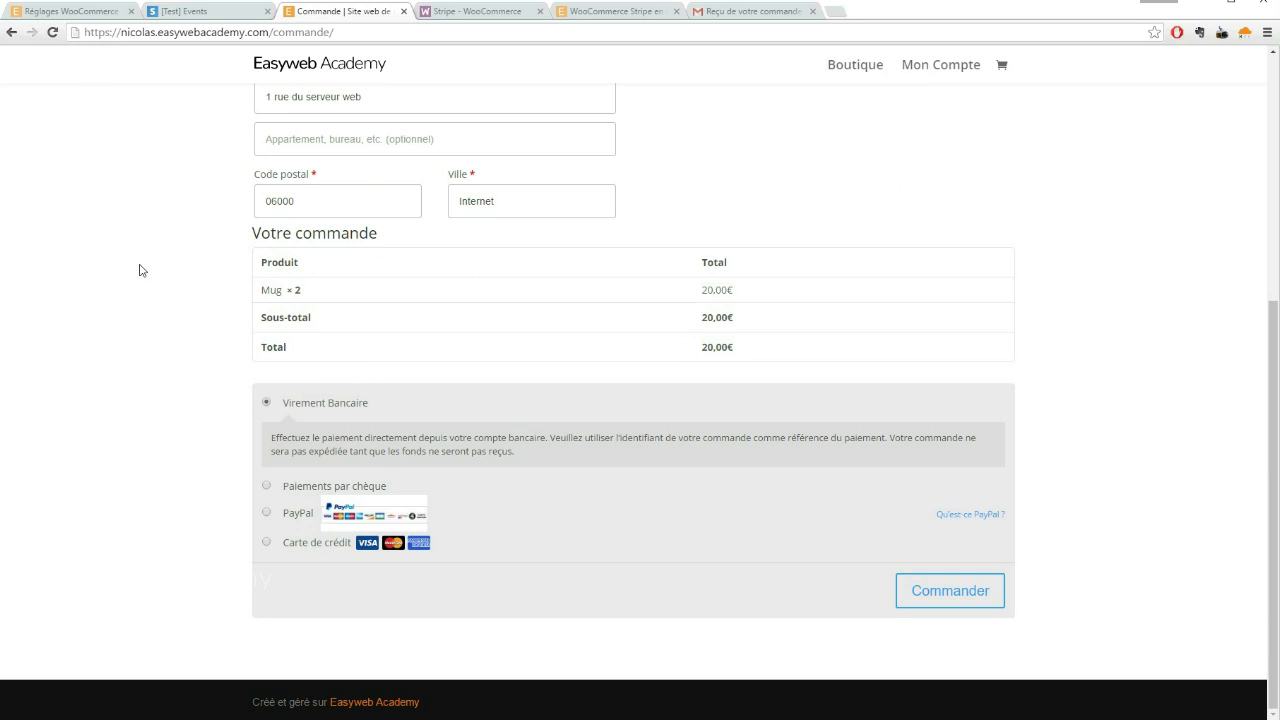
pyautogui.click(310, 546)
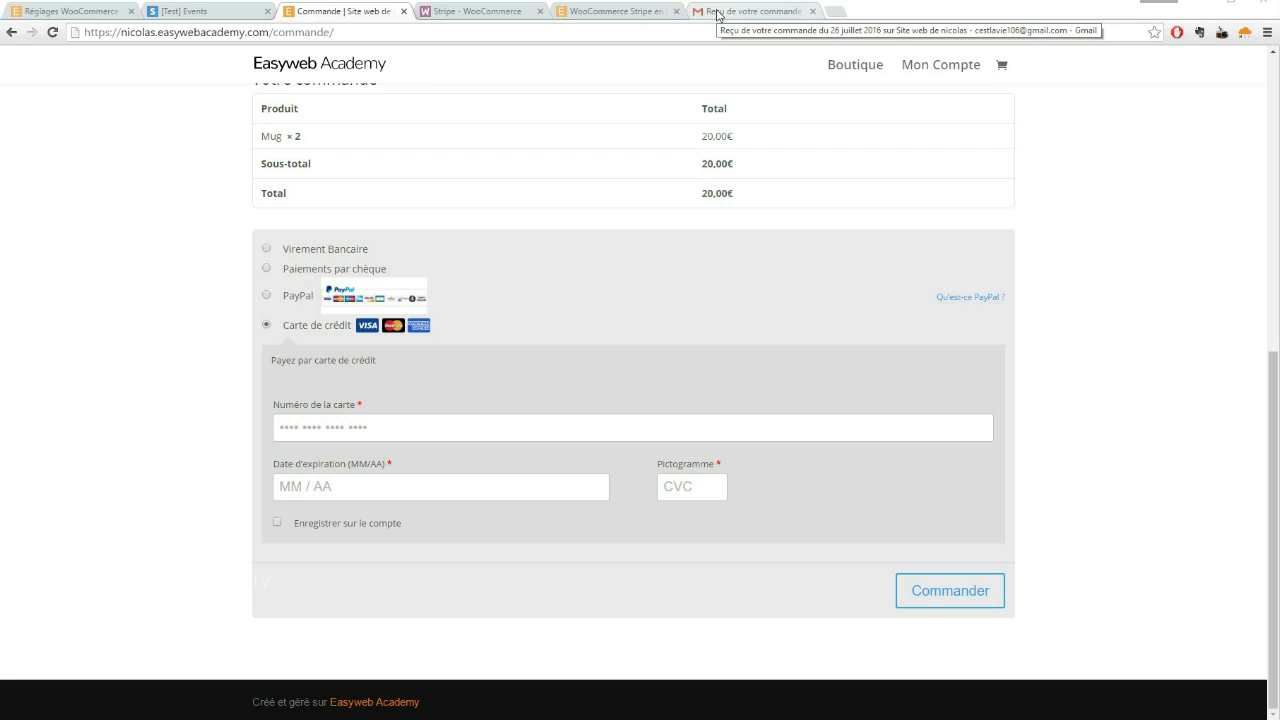
pyautogui.click(717, 14)
# Read the Gmail order receipt: one Mug at 10,00€, paid by credit card
pyautogui.scroll(-1, 584, 290)
pyautogui.scroll(1, 582, 293)
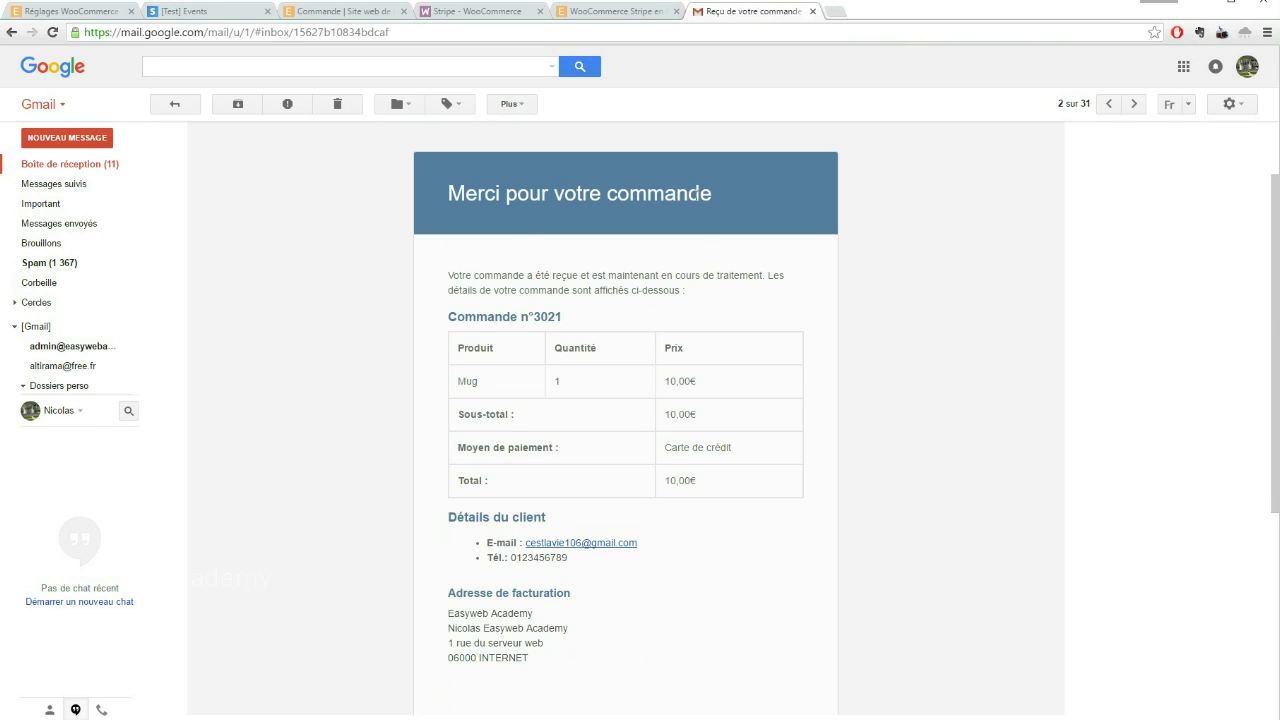
pyautogui.click(79, 12)
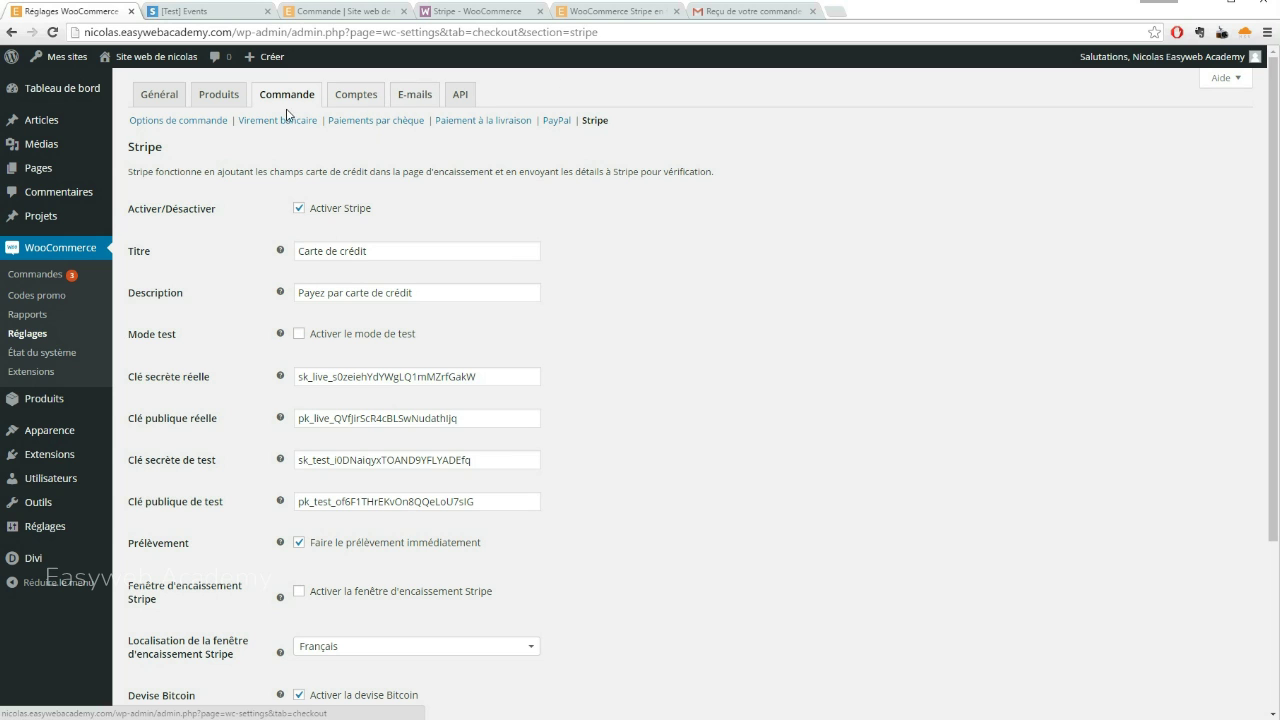
# Open the 'Nouvelle commande' notification settings under WooCommerce E-mails
pyautogui.click(415, 96)
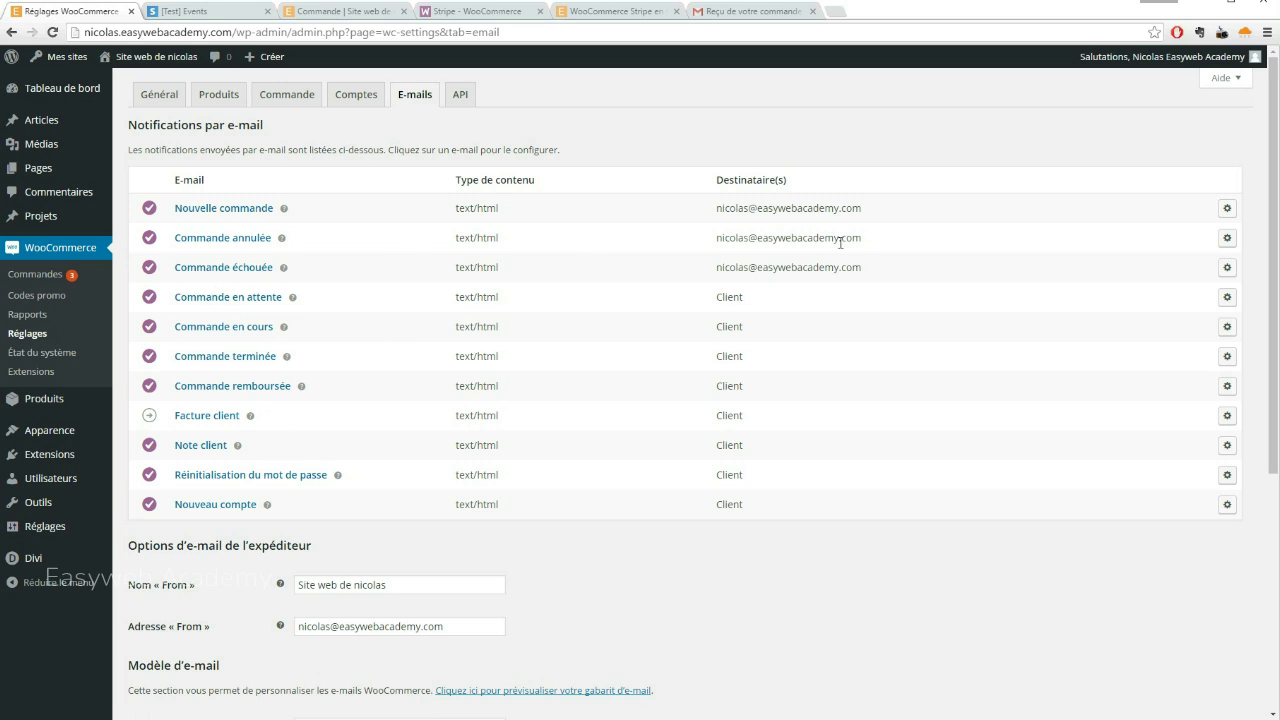
pyautogui.click(1227, 208)
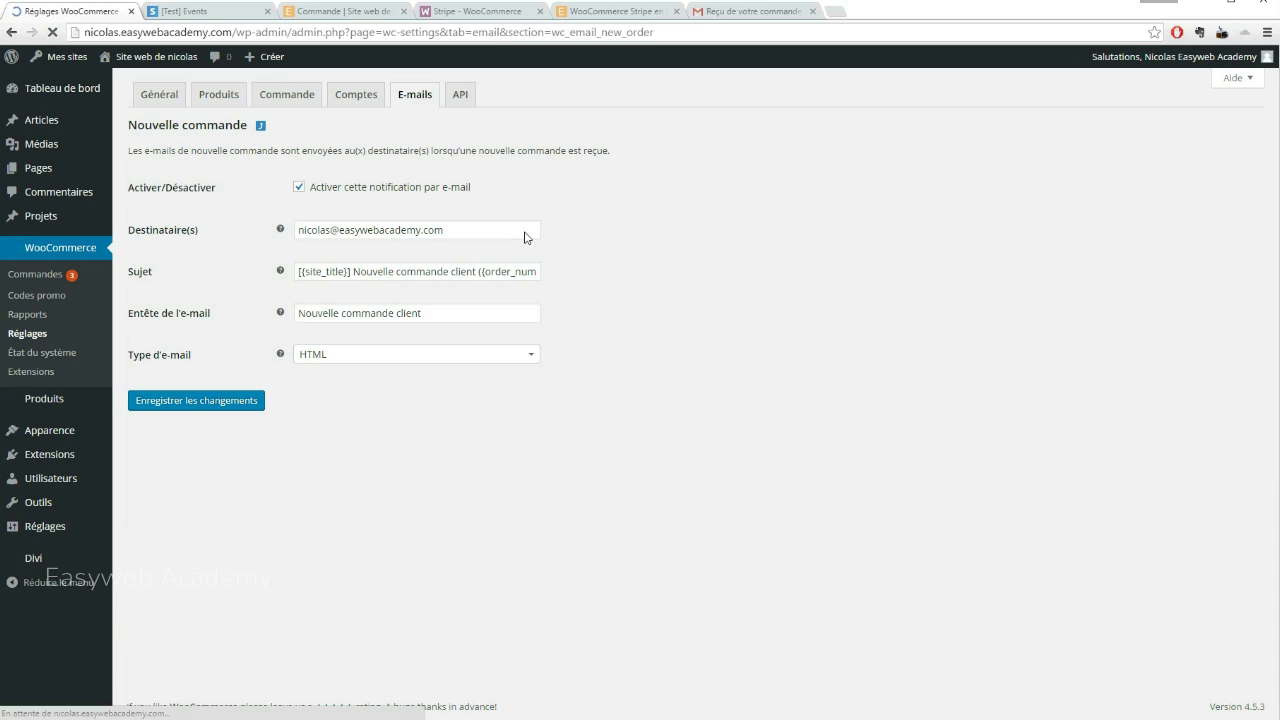